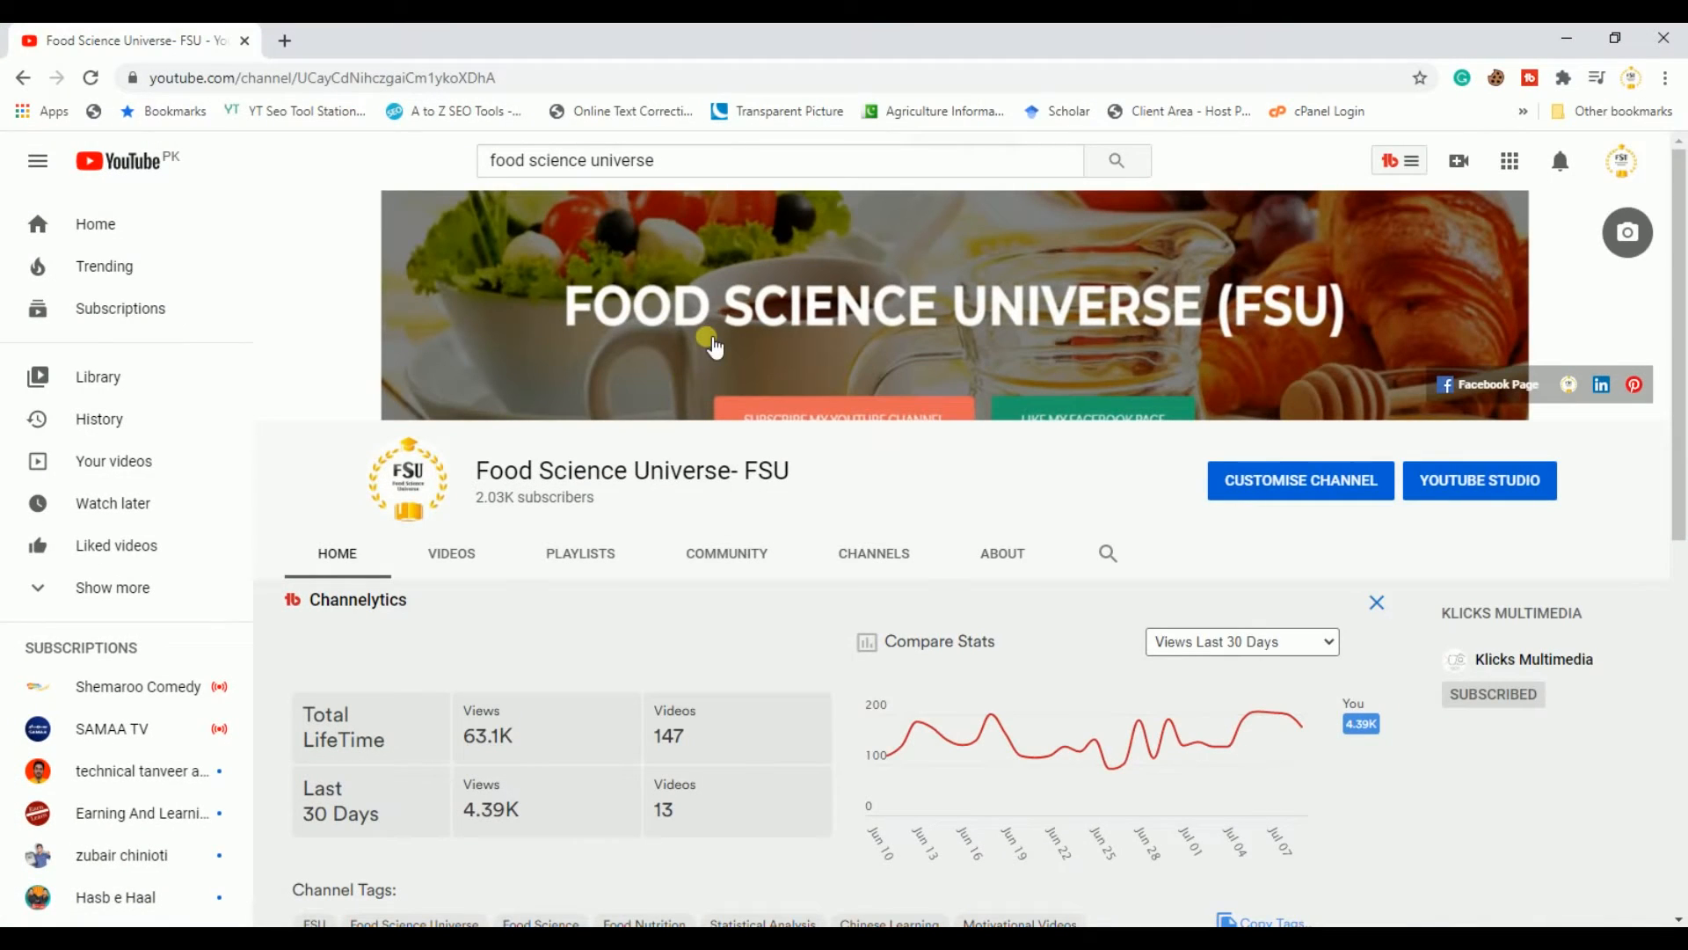
# Step: Open the channel's Statistical Analysis playlist and scroll through its videos
pyautogui.click(585, 565)
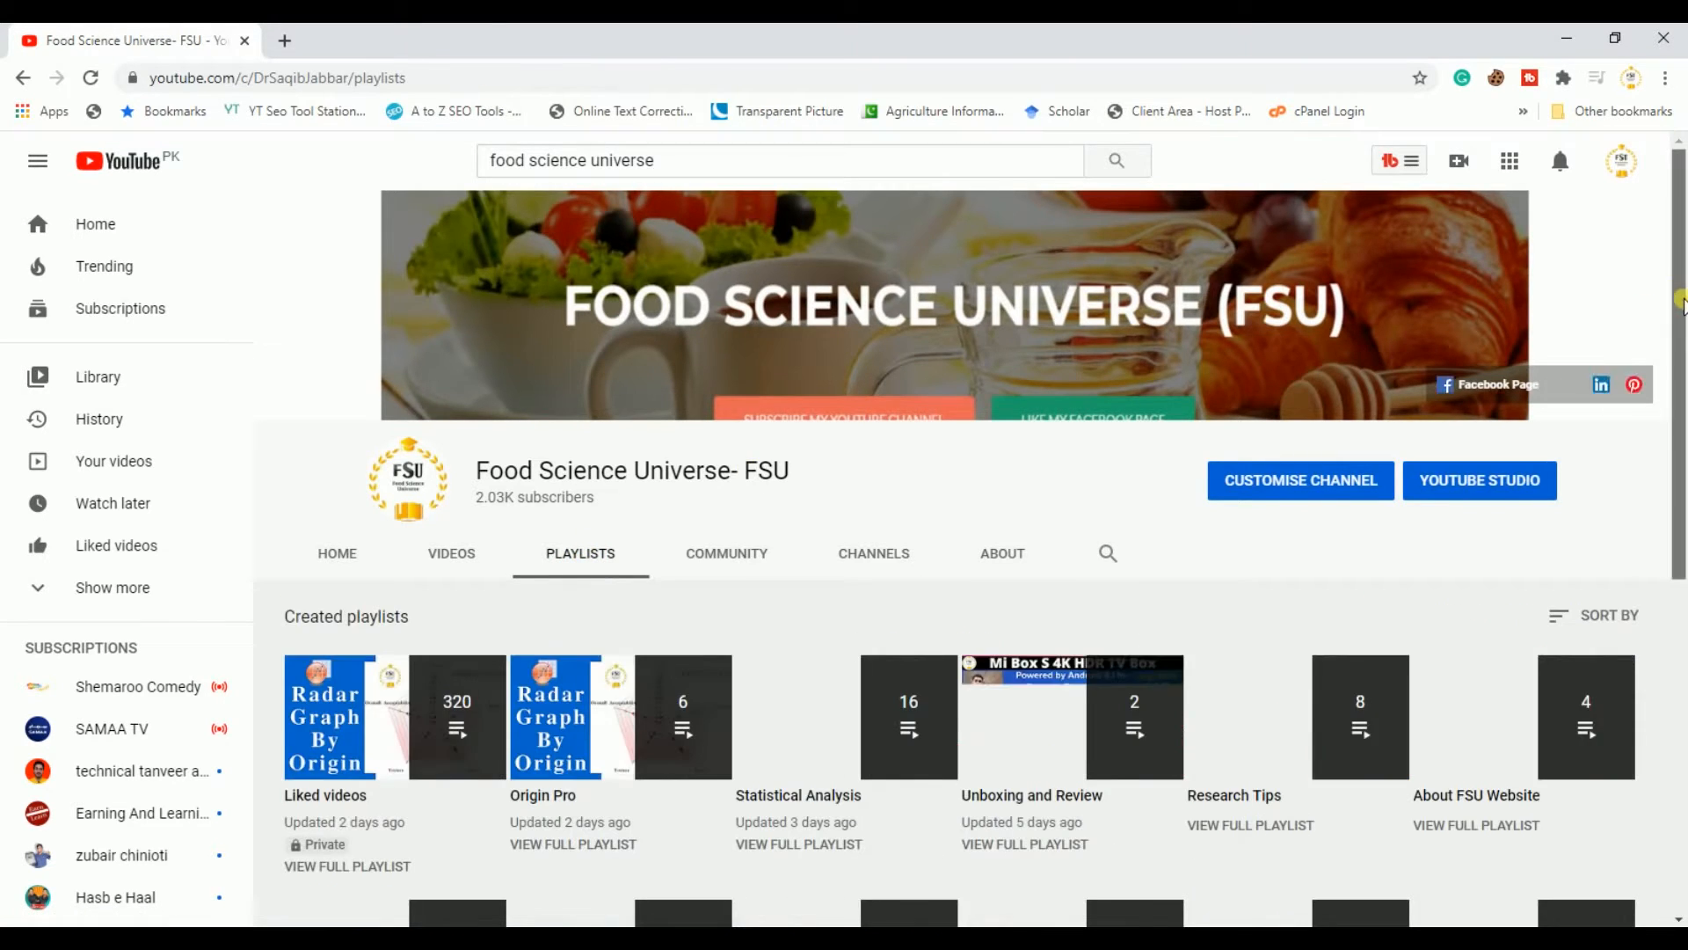
pyautogui.scroll(-4, 1681, 304)
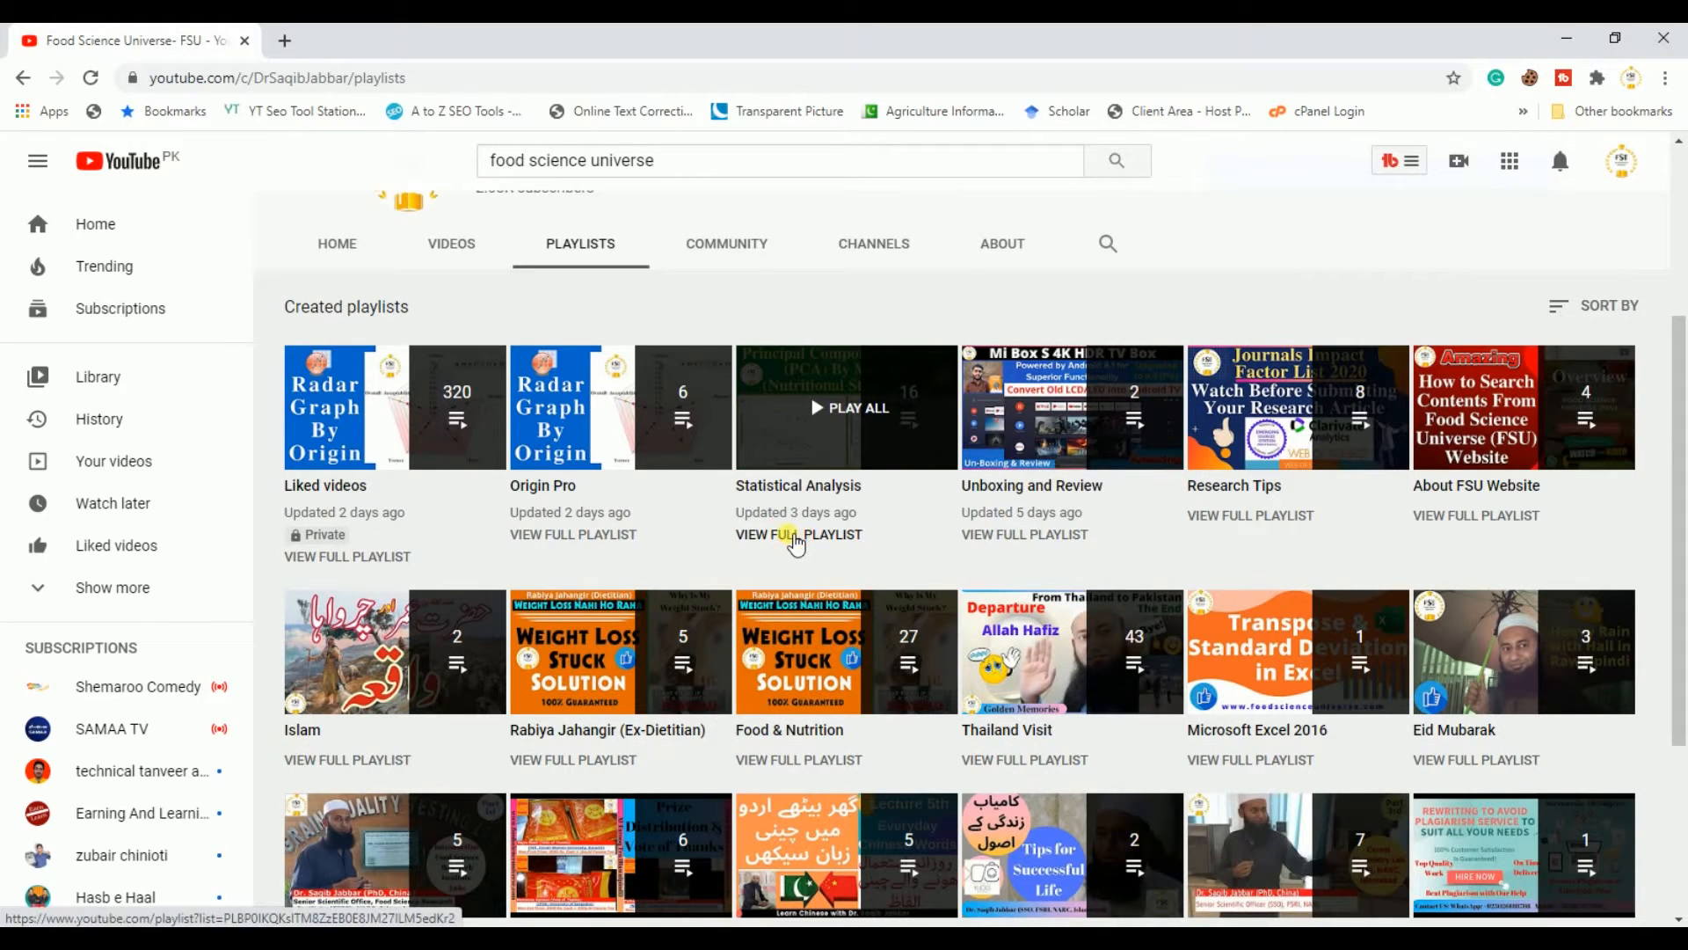
pyautogui.click(796, 542)
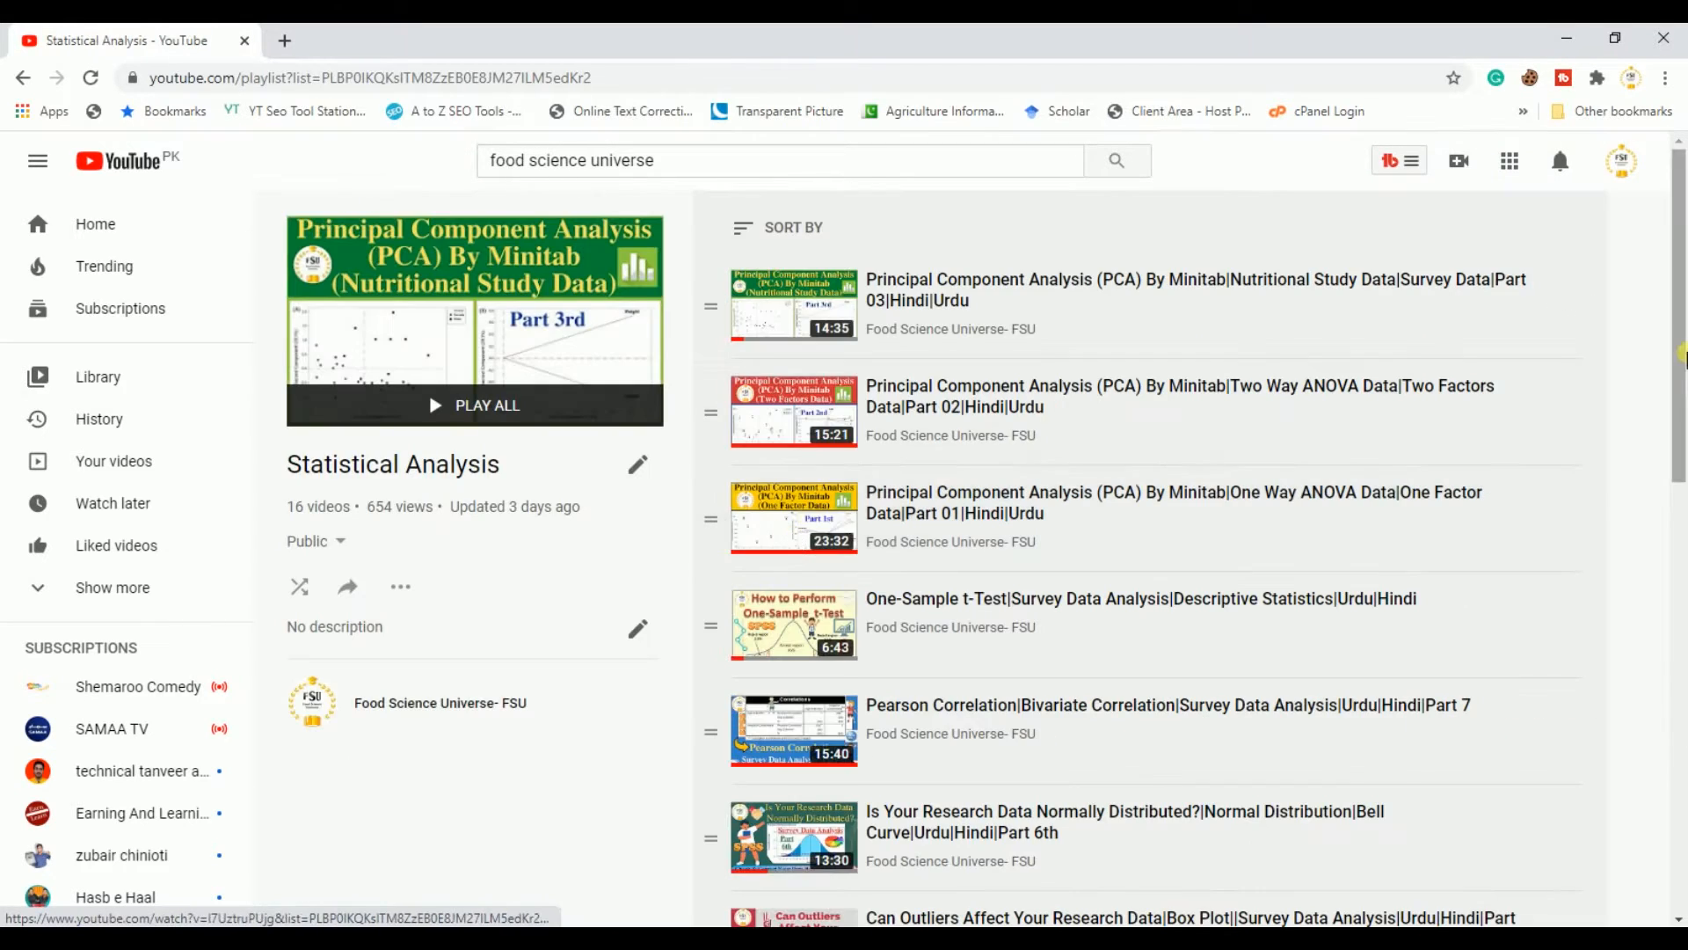
pyautogui.scroll(-2, 1682, 433)
pyautogui.moveTo(1681, 433); pyautogui.dragTo(1682, 638)
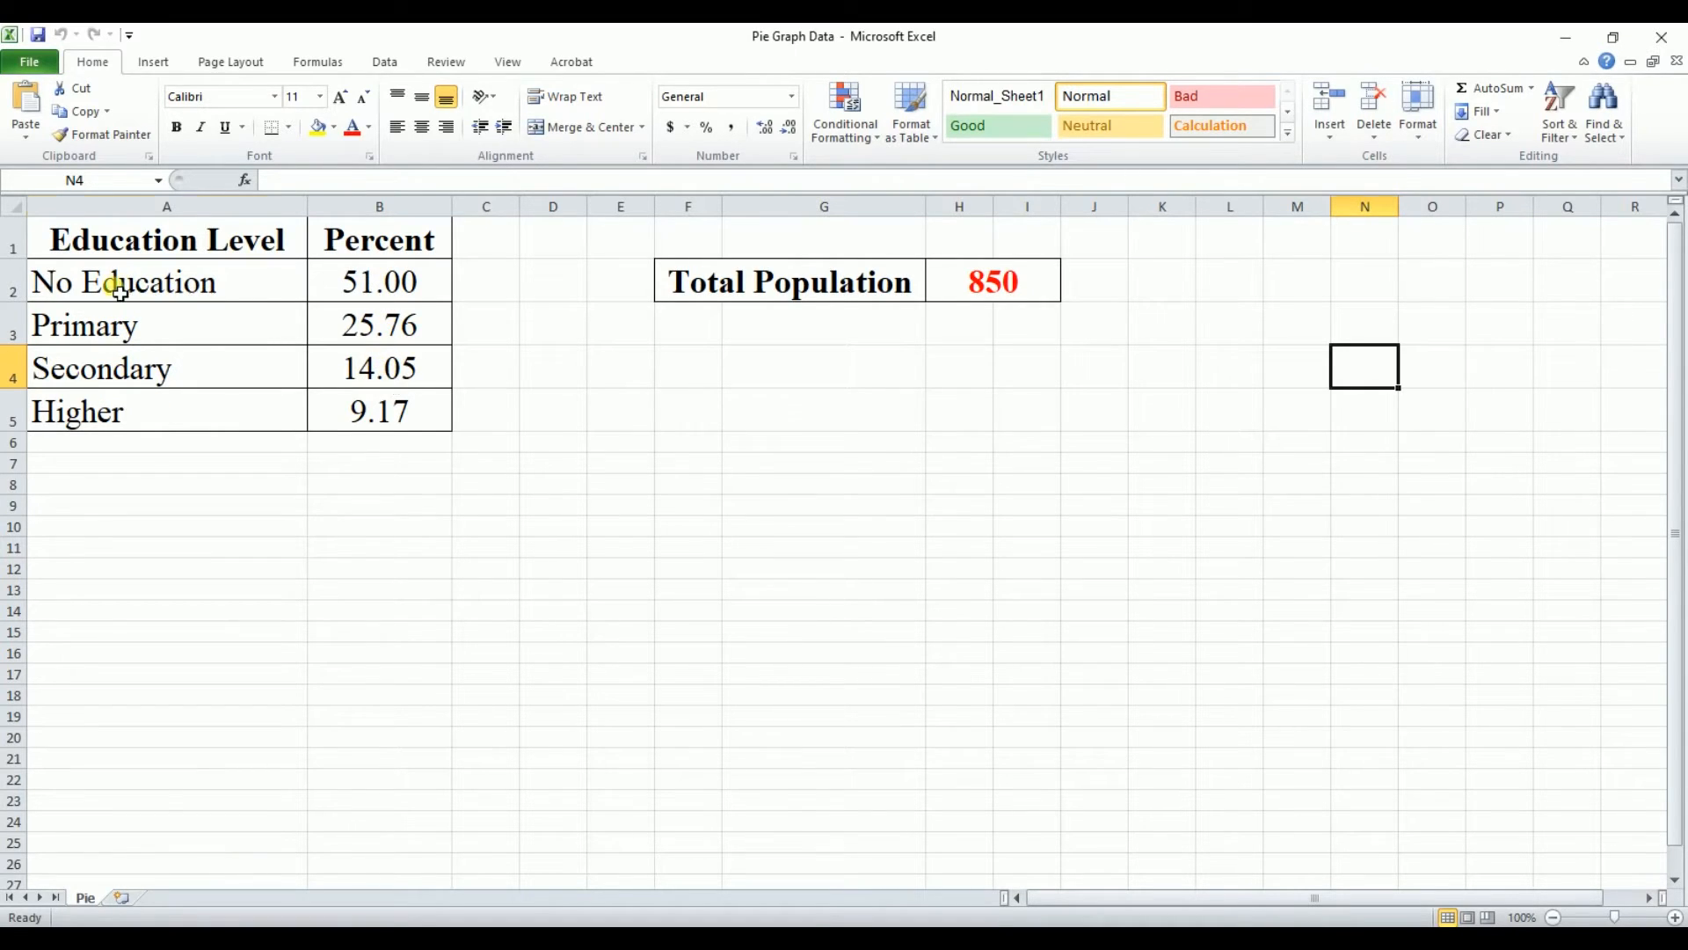
# Step: Copy the education level and percent data from the Excel sheet into the Origin worksheet and fit column A's width
pyautogui.moveTo(121, 282); pyautogui.dragTo(369, 407)
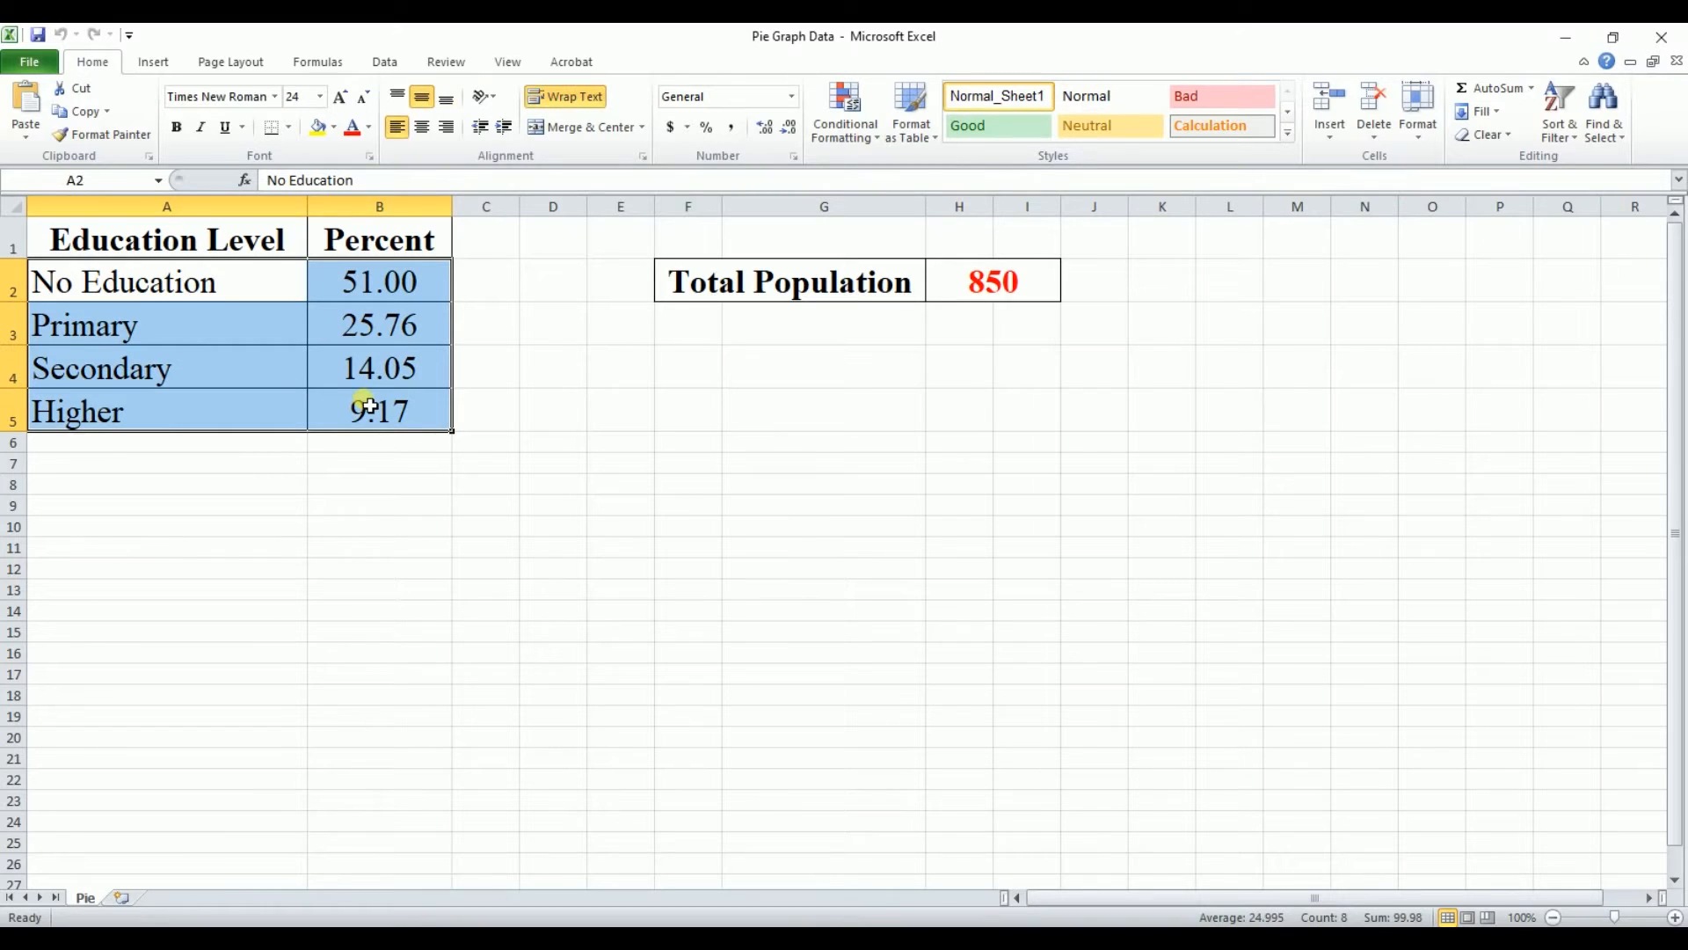
pyautogui.hotkey('ctrl', 'c')
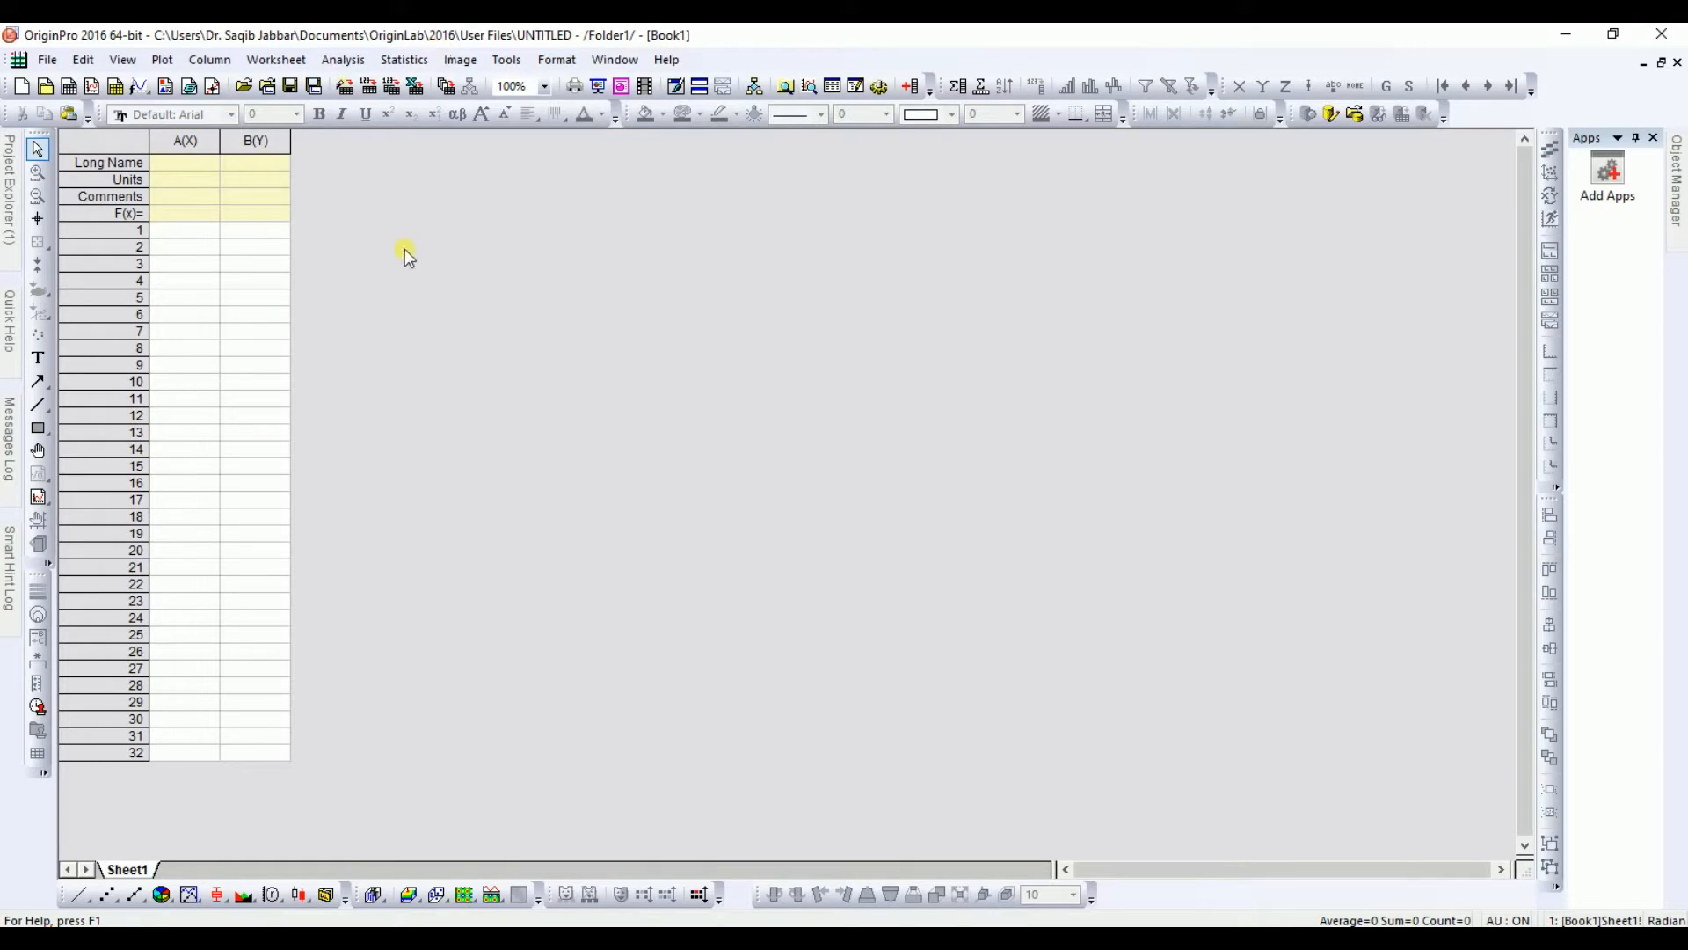
pyautogui.click(211, 240)
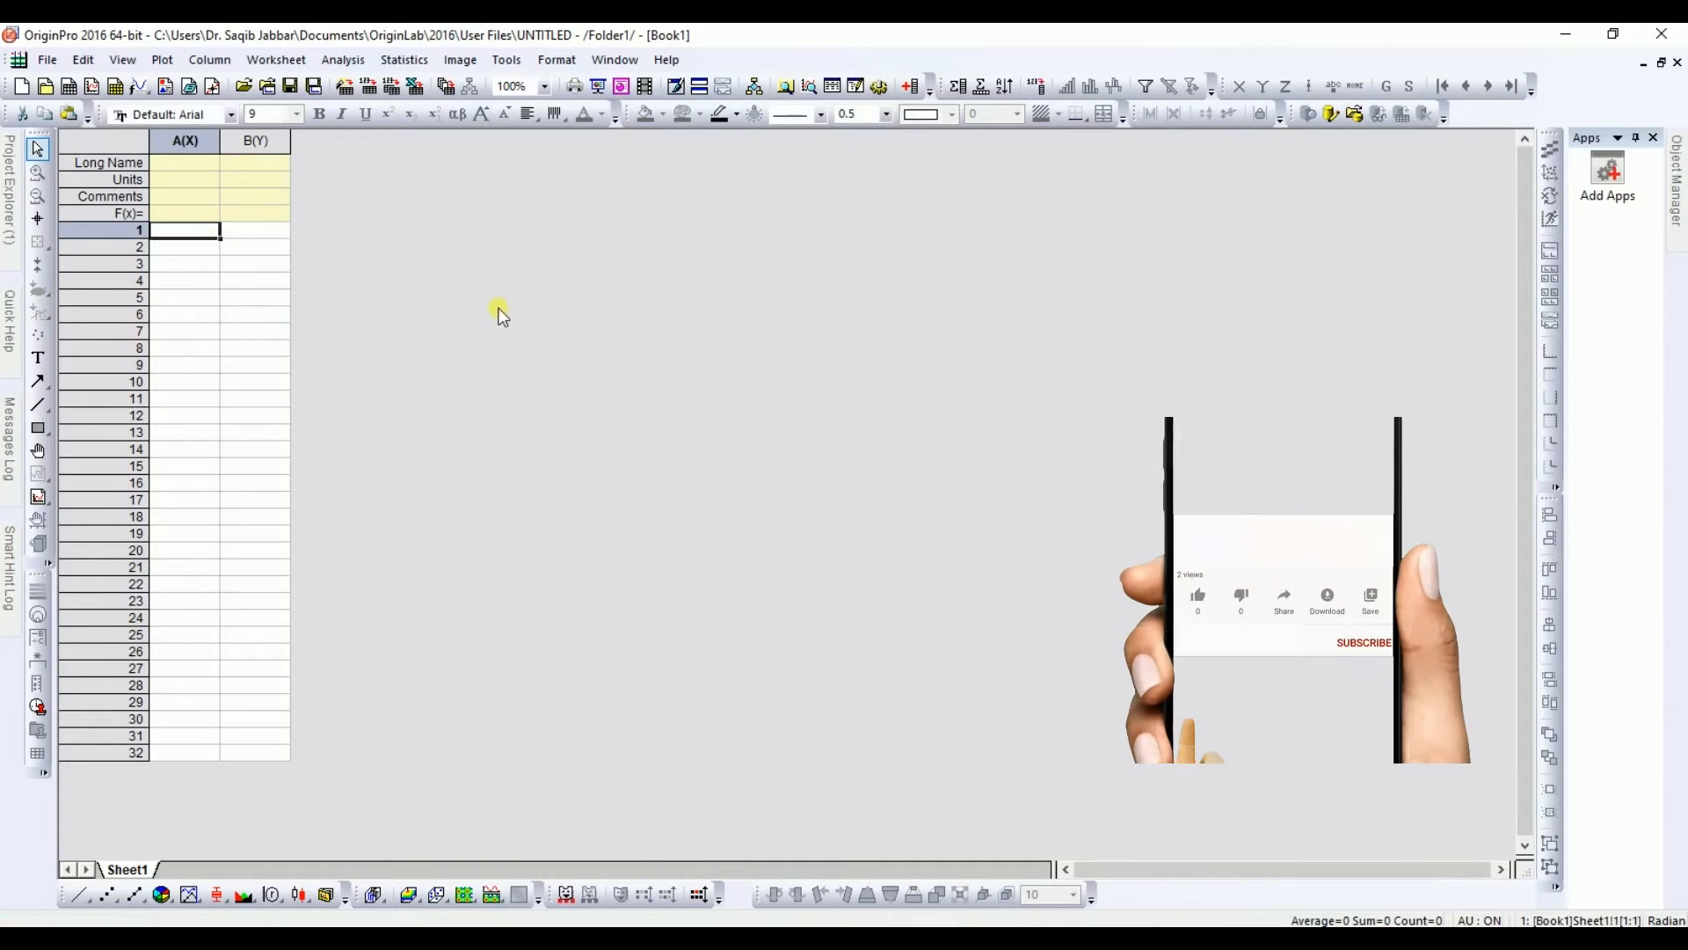
pyautogui.hotkey('ctrl', 'v')
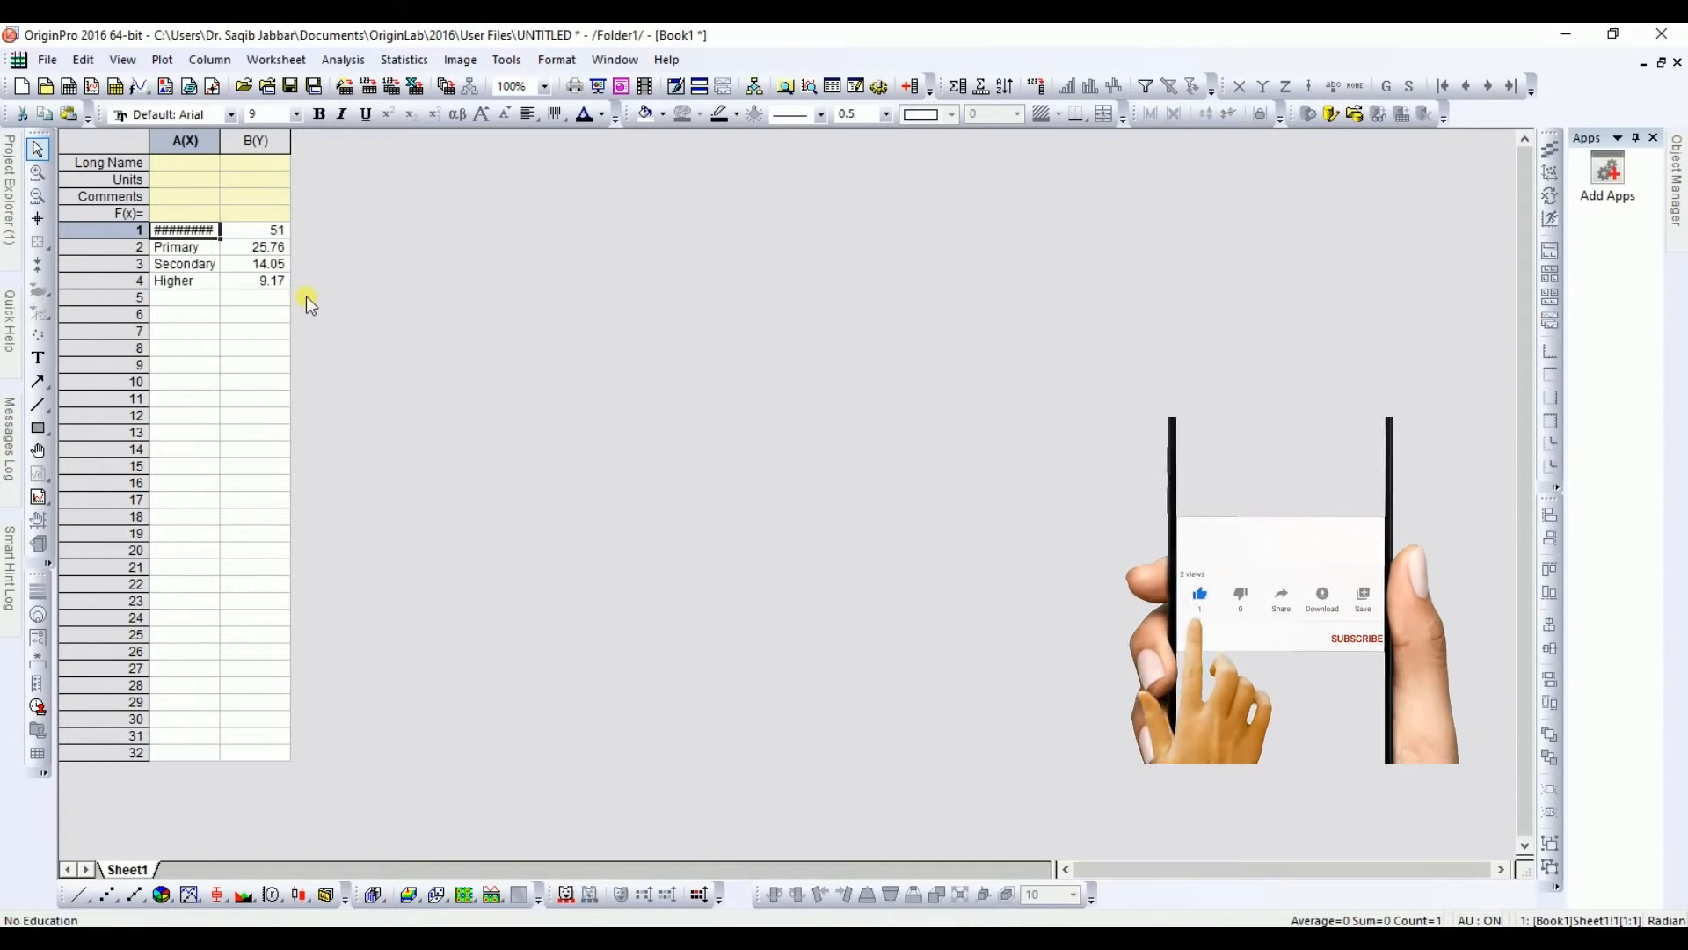
pyautogui.doubleClick(233, 149)
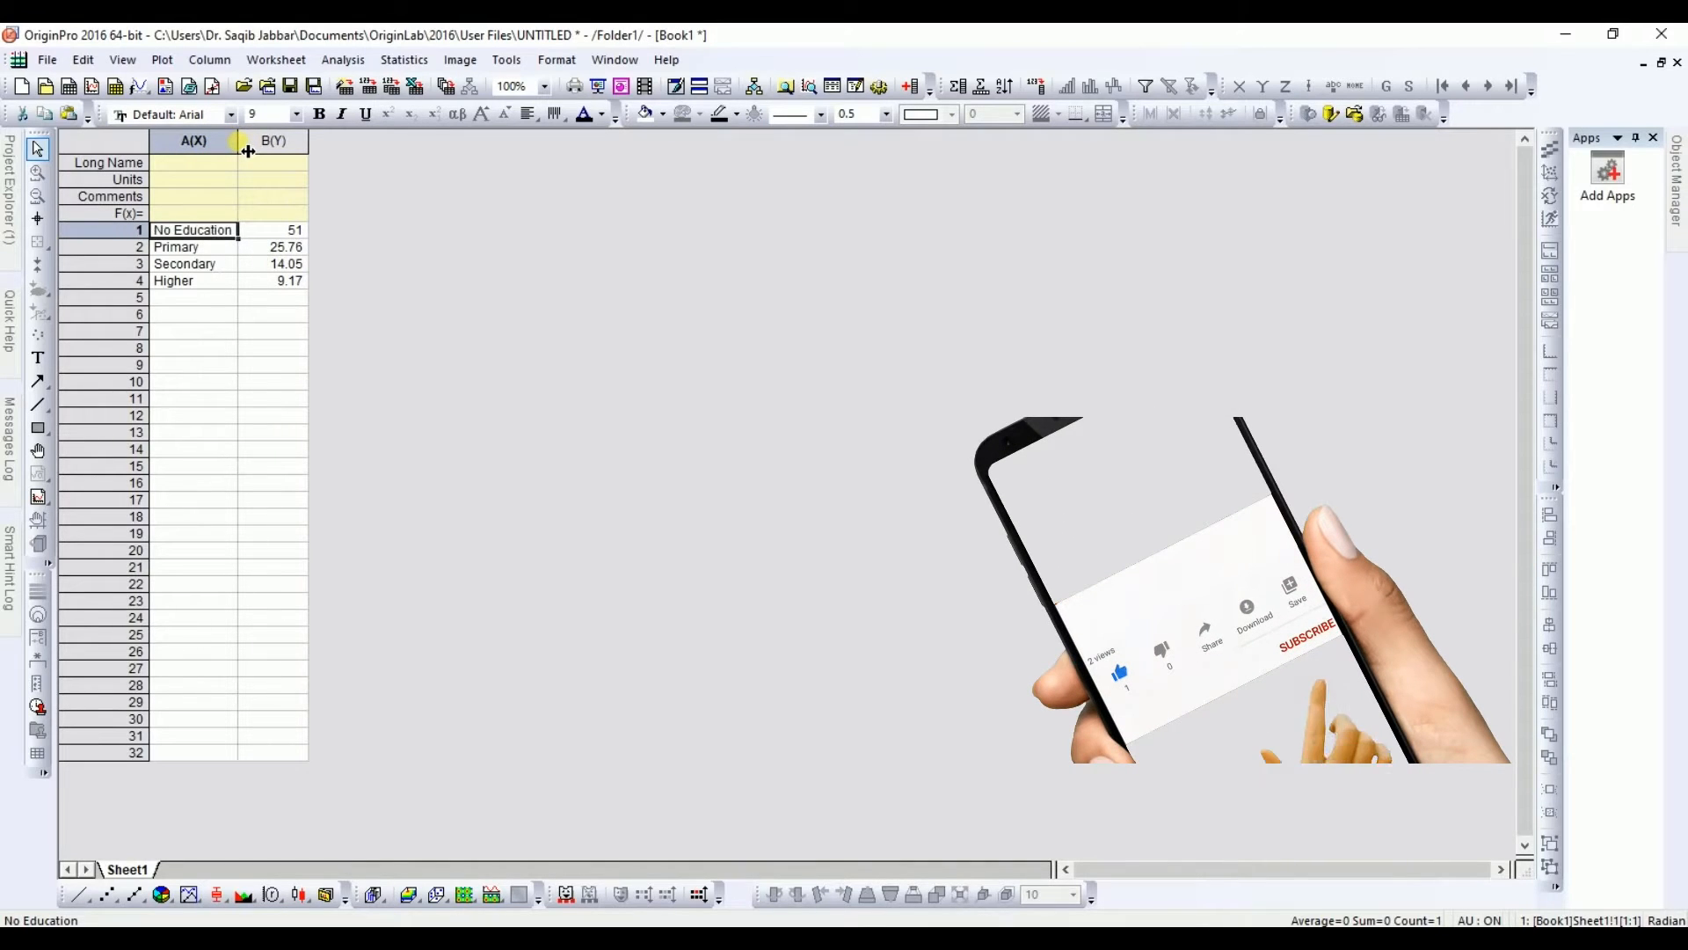
# Step: Copy the Education Level and Percent headers from Excel into the worksheet's Long Name row
pyautogui.click(204, 163)
pyautogui.hotkey('alt', 'Tab')
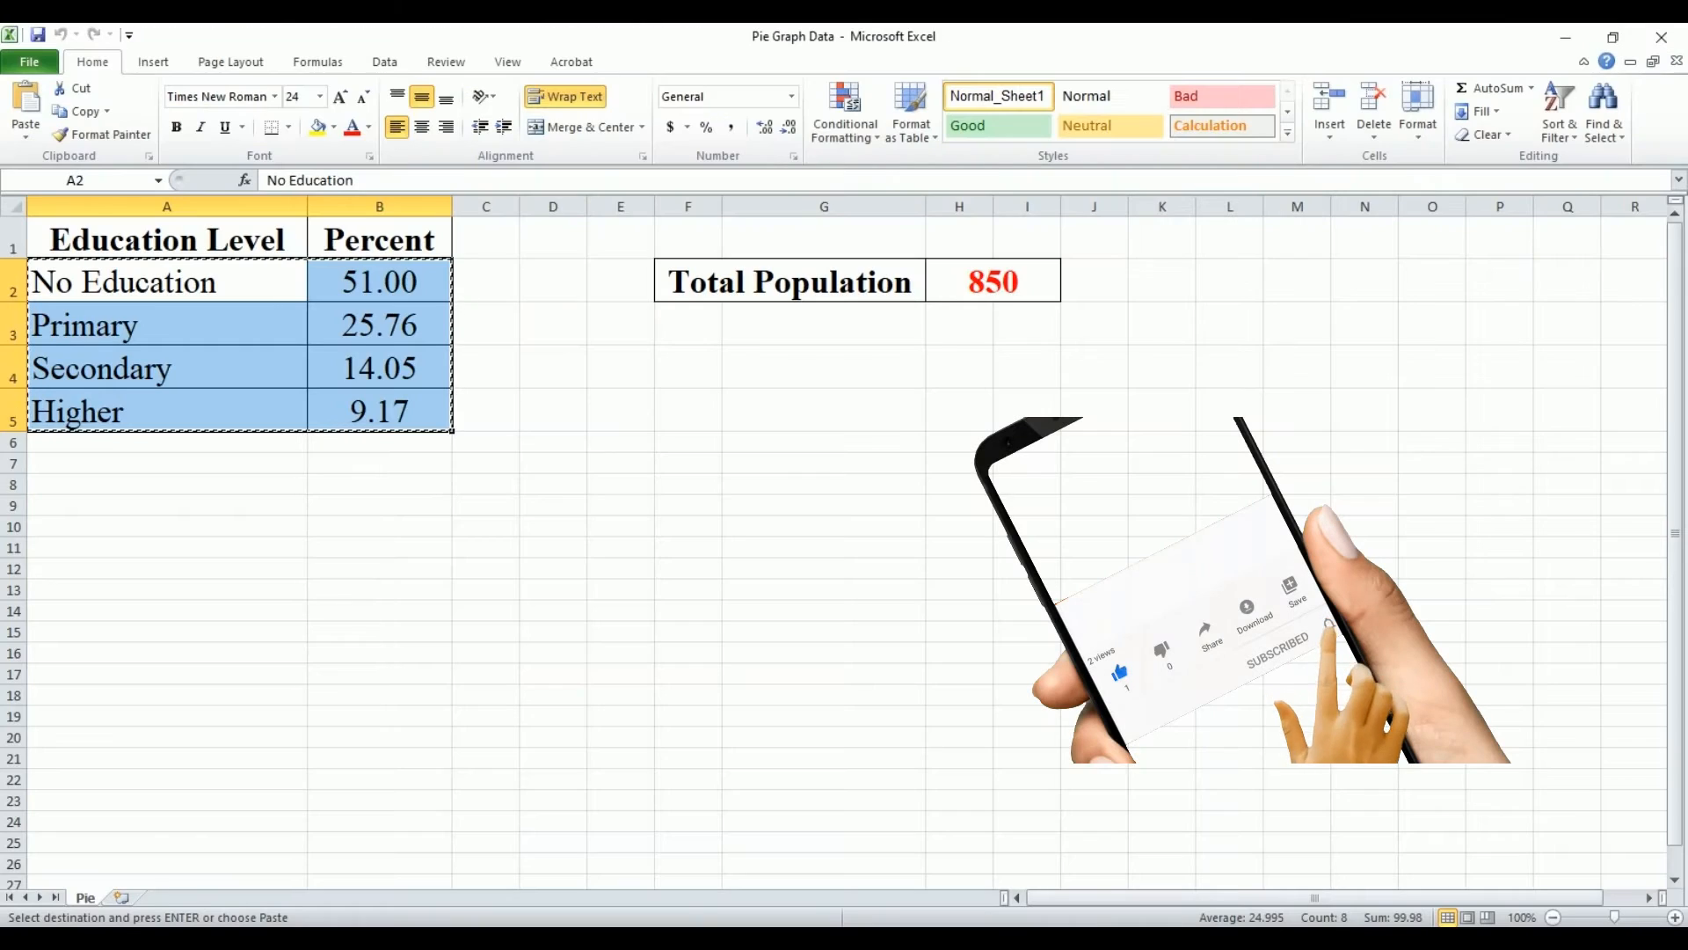
pyautogui.moveTo(253, 252); pyautogui.dragTo(355, 256)
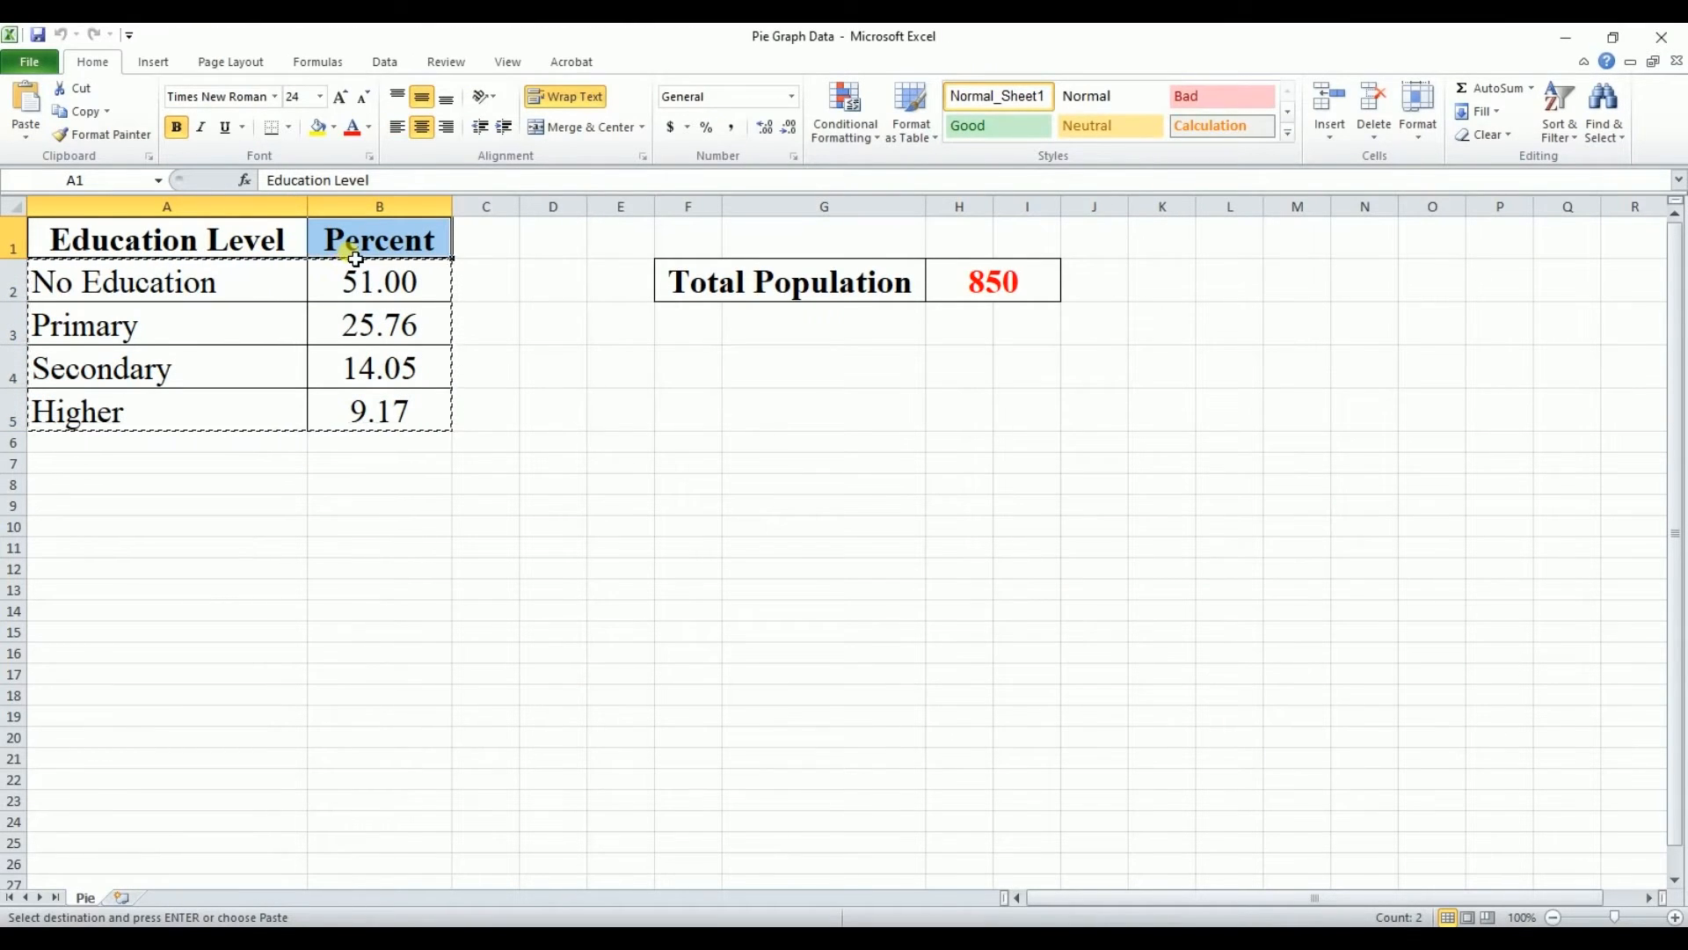
pyautogui.hotkey('ctrl', 'c')
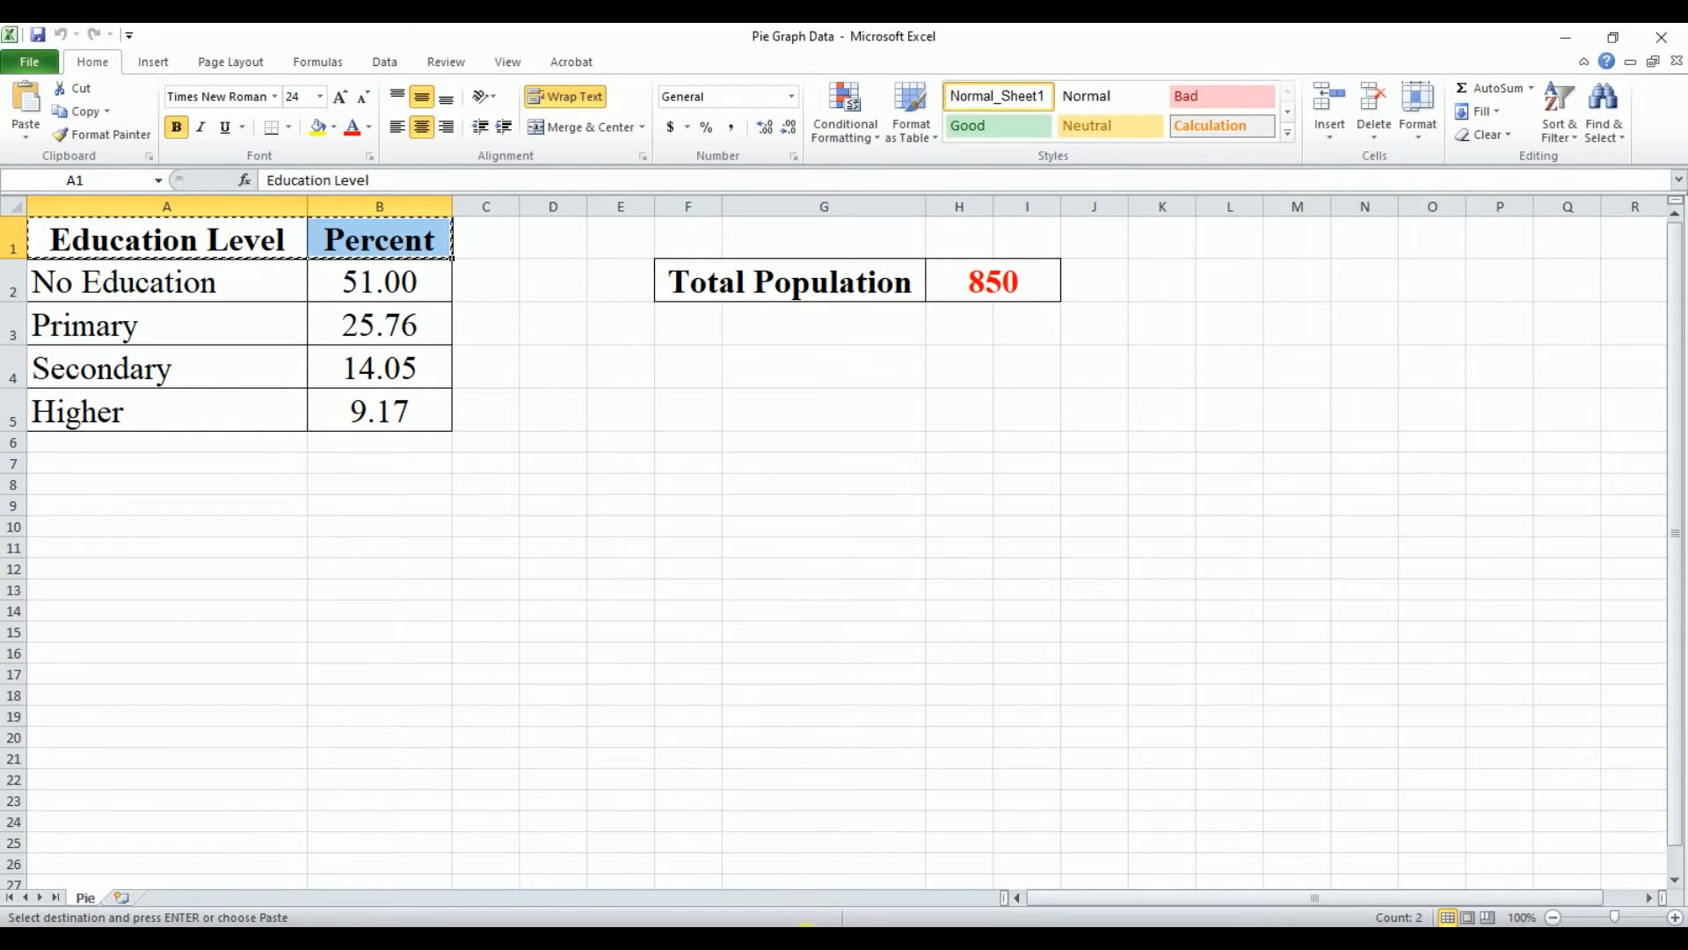
pyautogui.hotkey('alt', 'Tab')
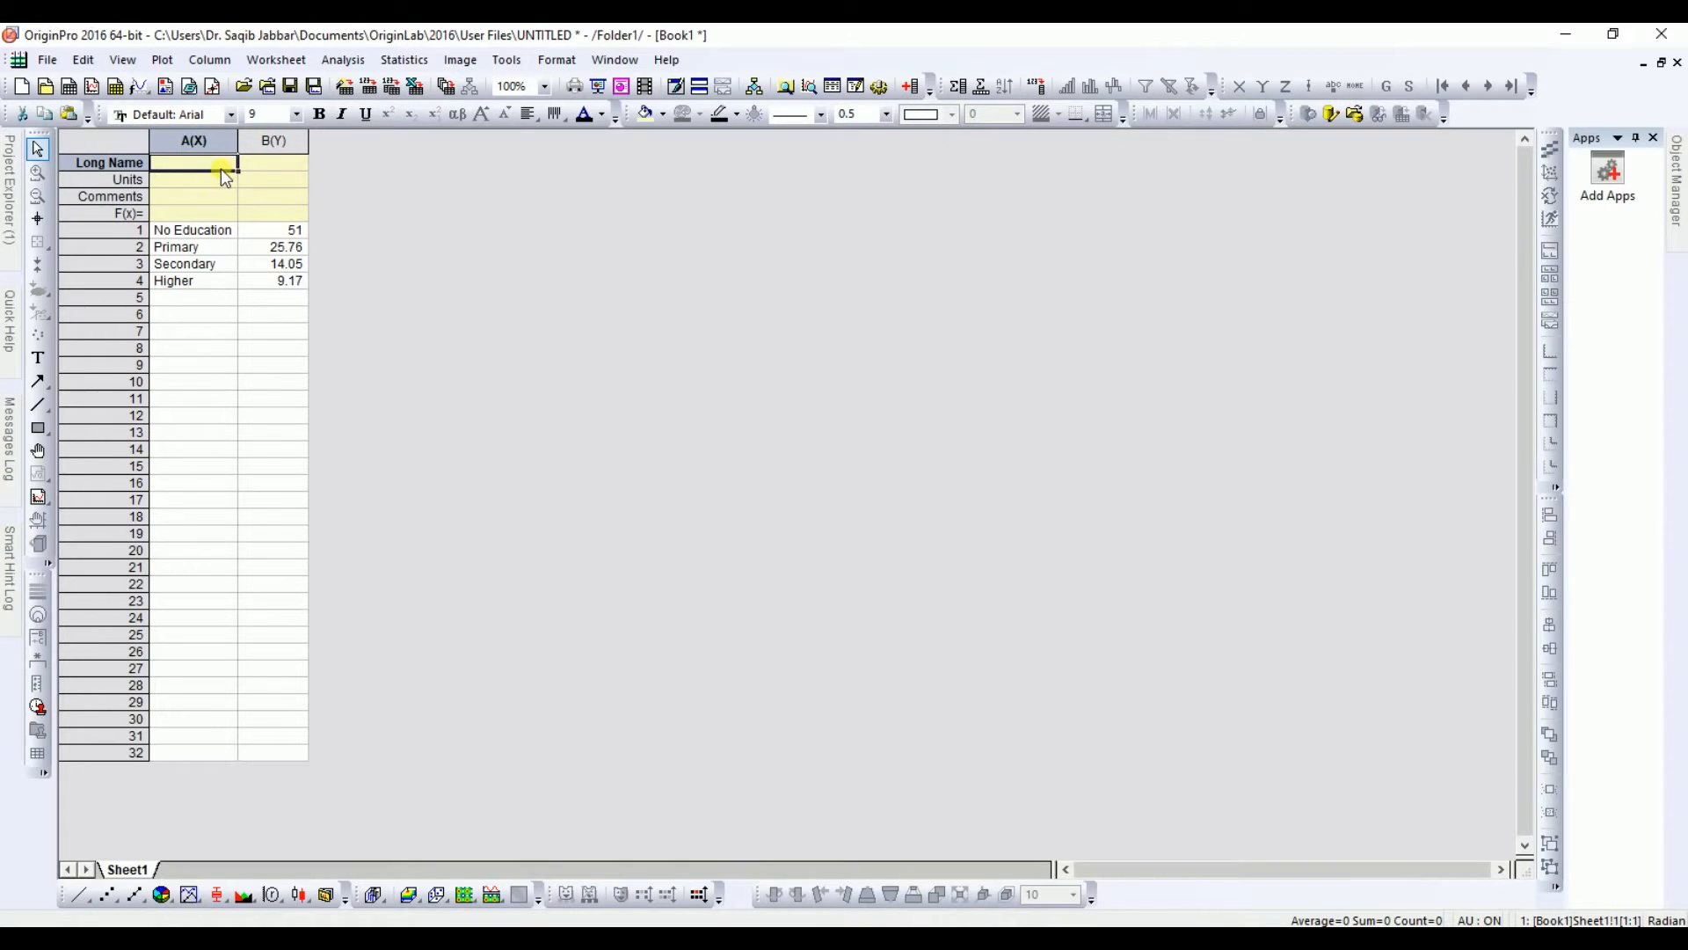
pyautogui.hotkey('ctrl', 'v')
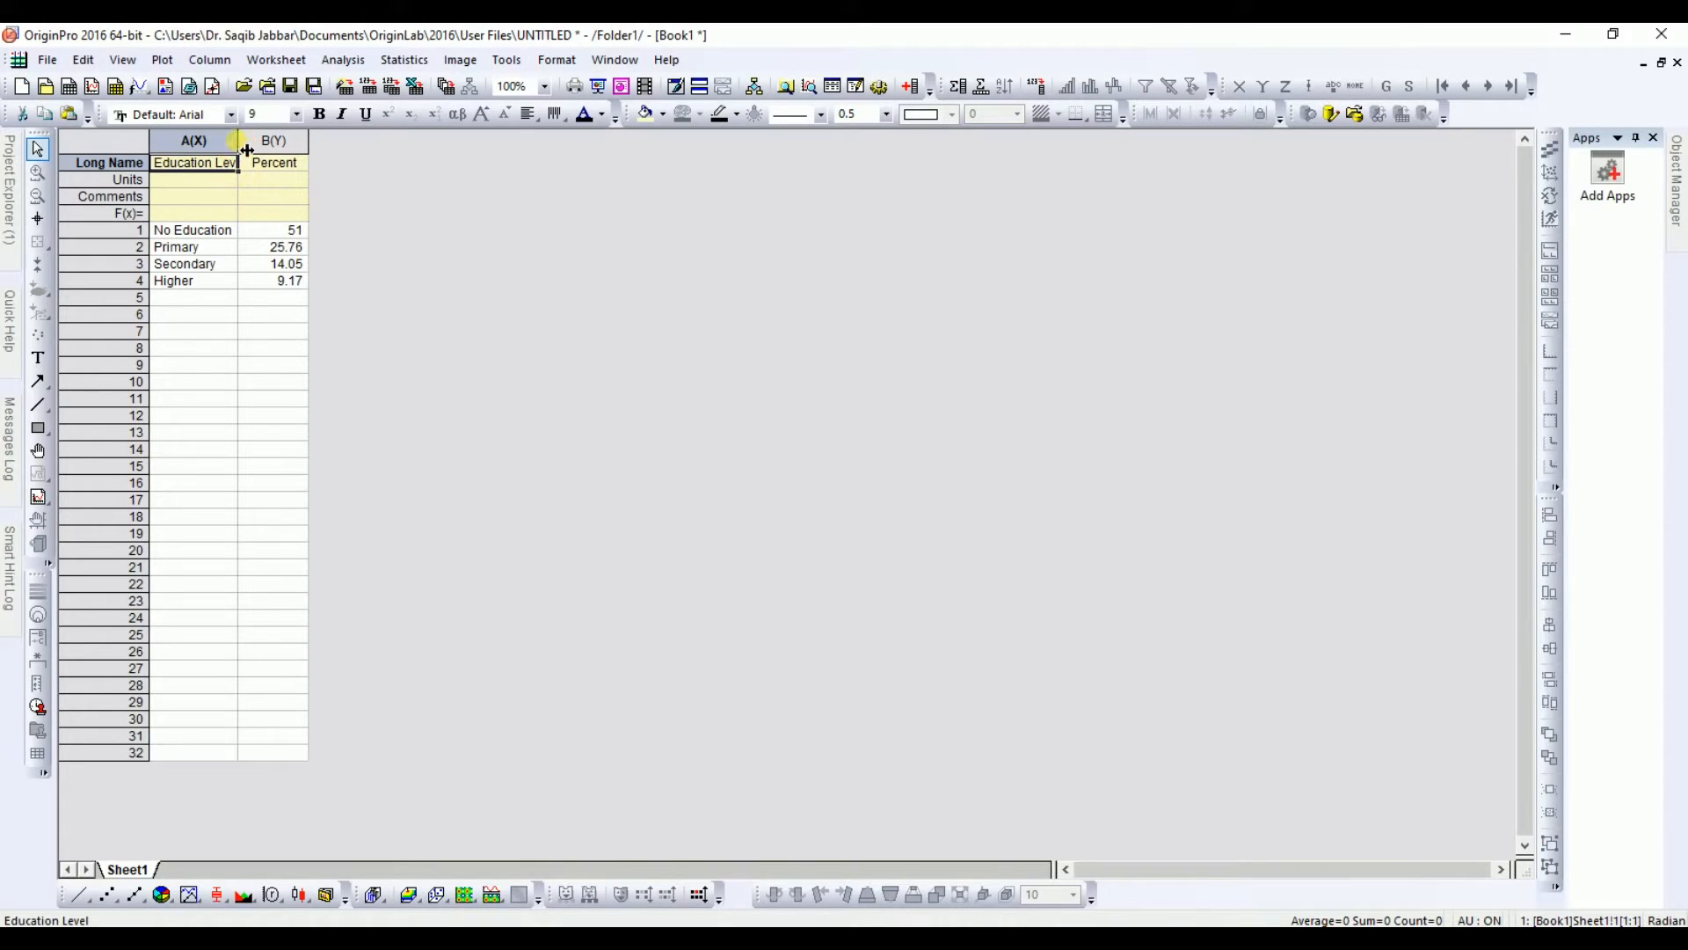
# Step: Rename column B's long name to Percentage and widen both columns to fit their headers
pyautogui.moveTo(239, 145); pyautogui.dragTo(269, 151)
pyautogui.doubleClick(302, 167)
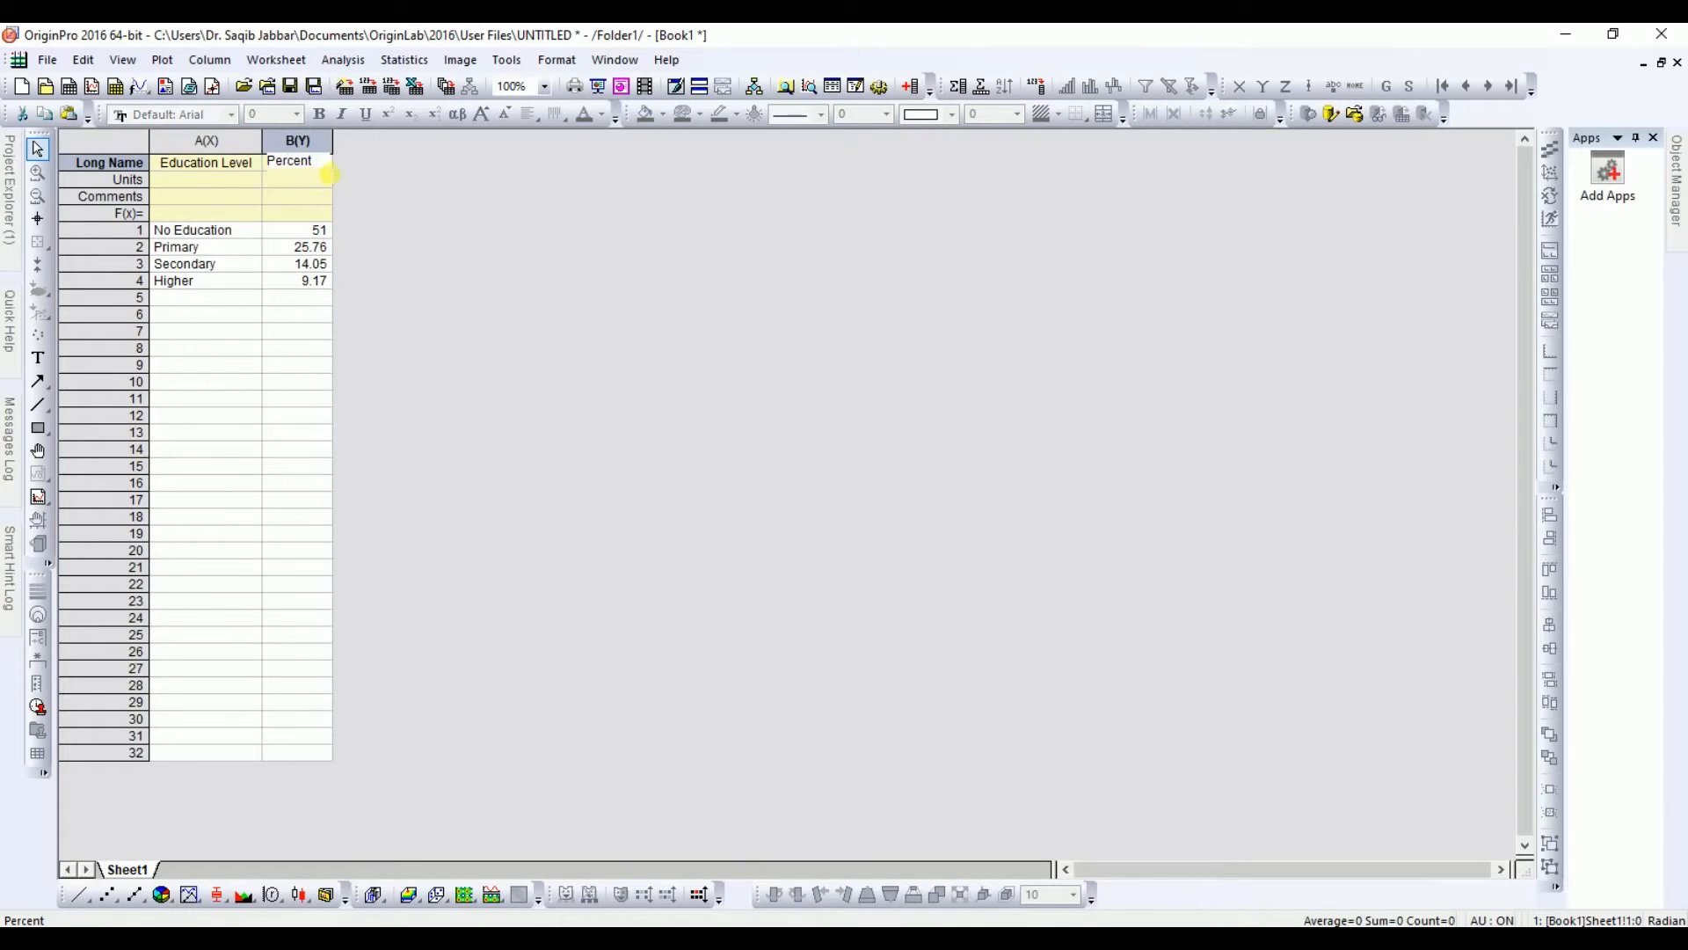
pyautogui.write('age')
pyautogui.click(268, 332)
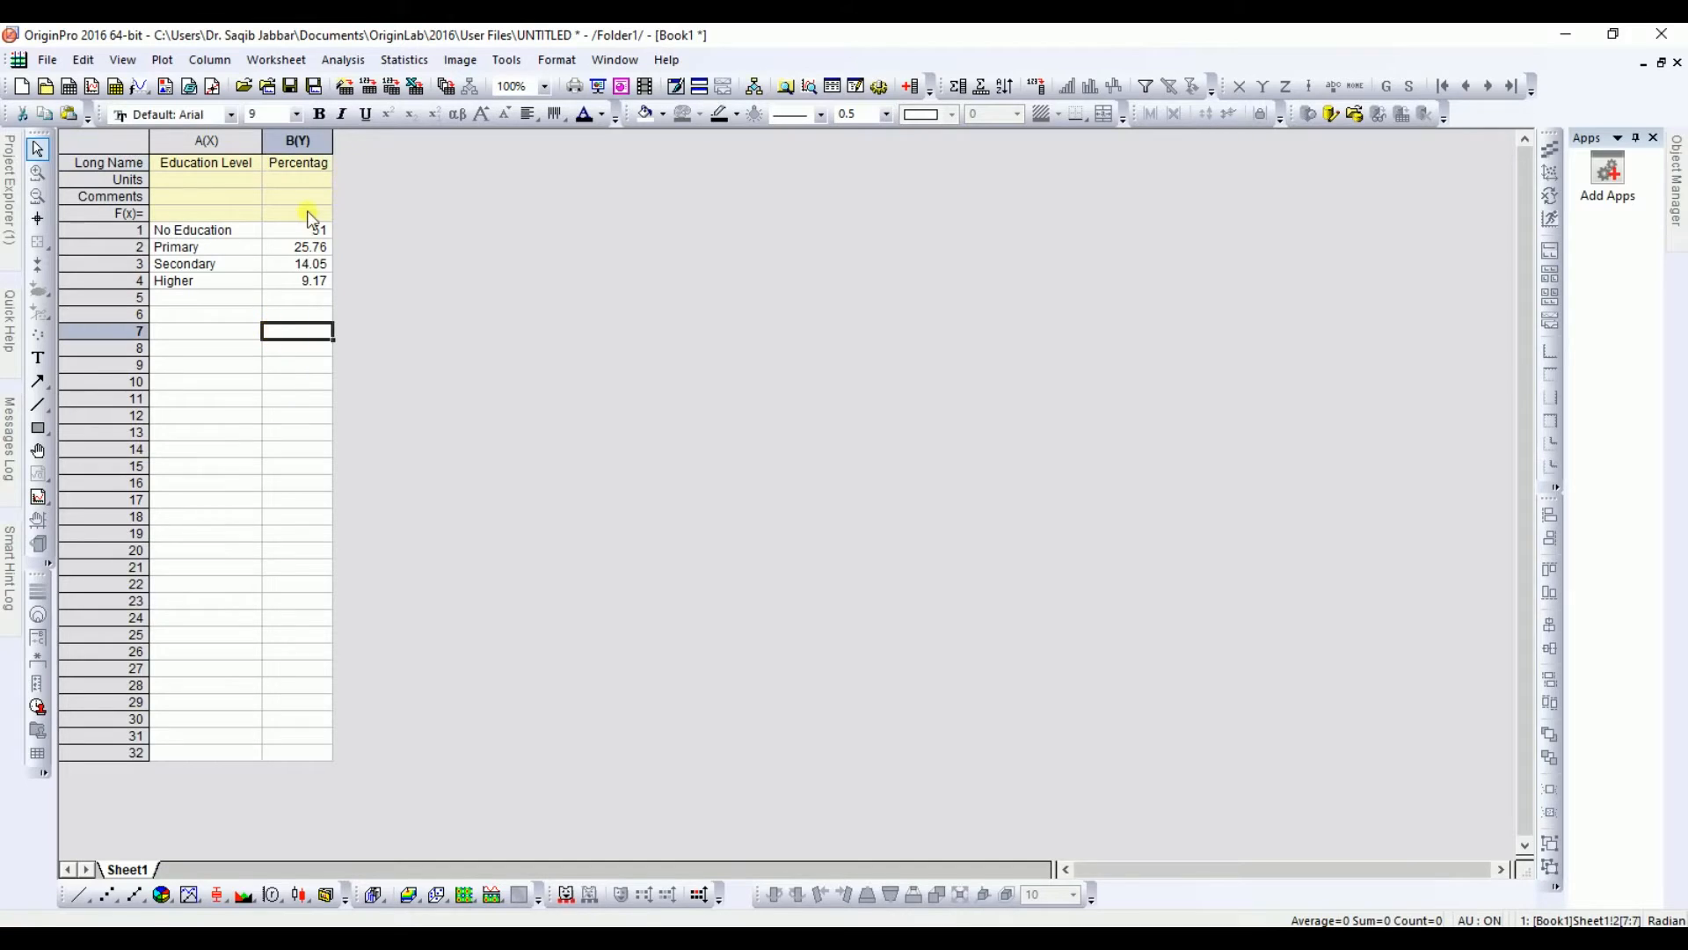
pyautogui.moveTo(343, 150); pyautogui.dragTo(364, 150)
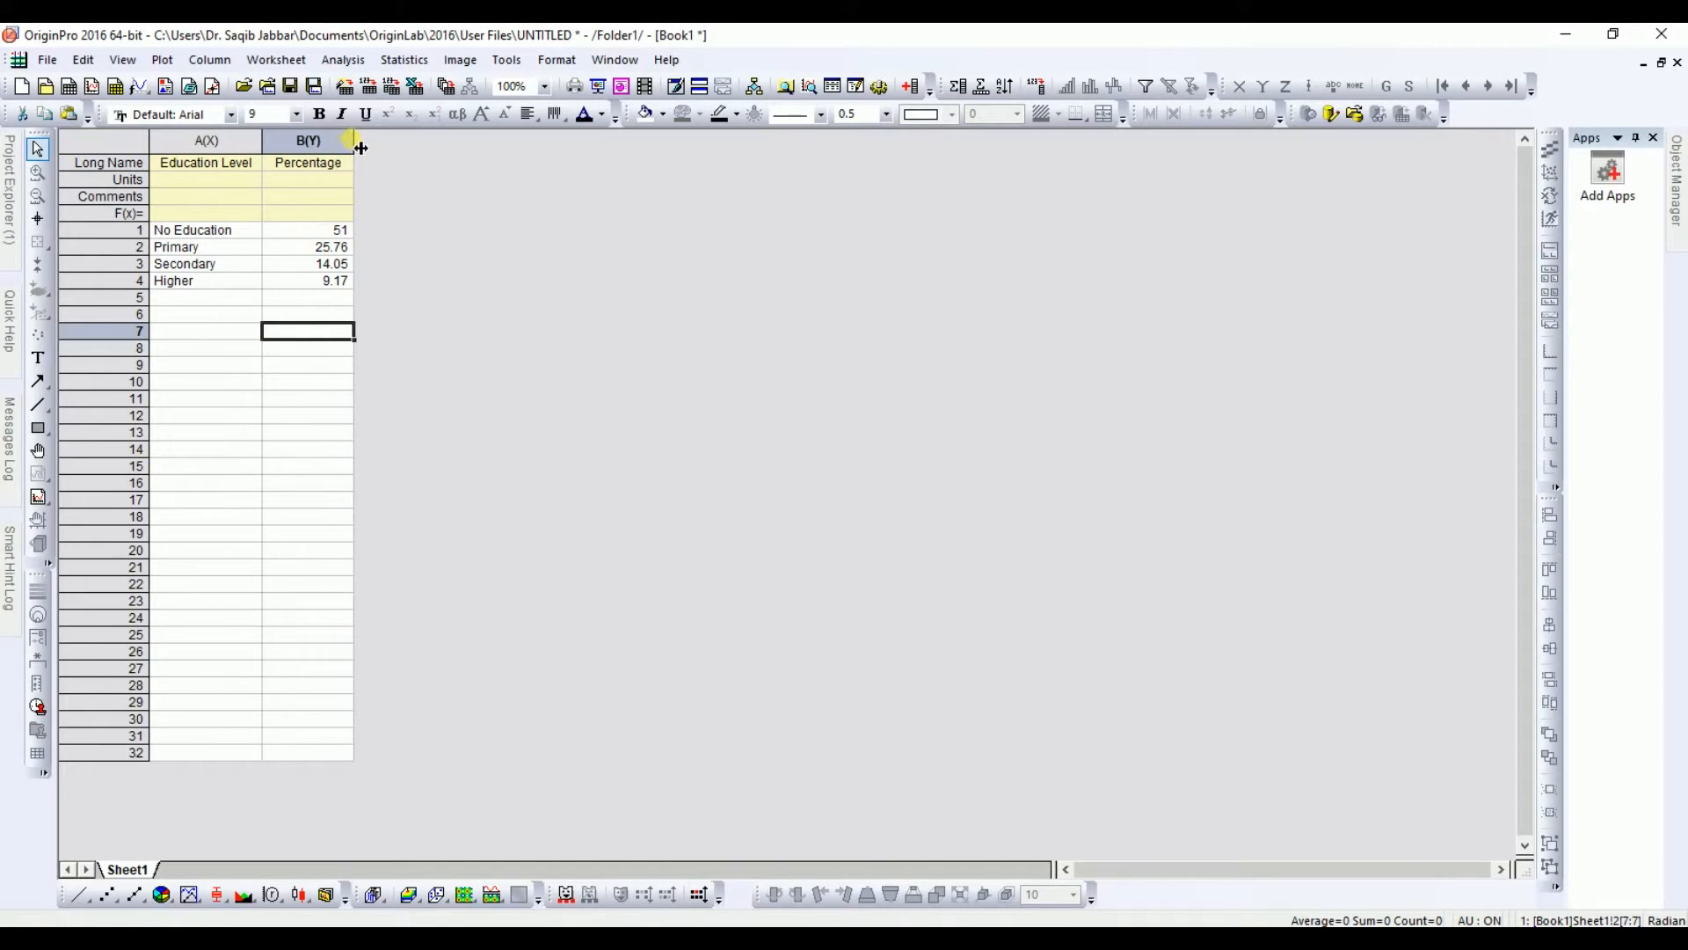
pyautogui.click(471, 325)
# Step: Select the four data rows and plot them as a 3D Color Pie Chart
pyautogui.moveTo(211, 230); pyautogui.dragTo(301, 279)
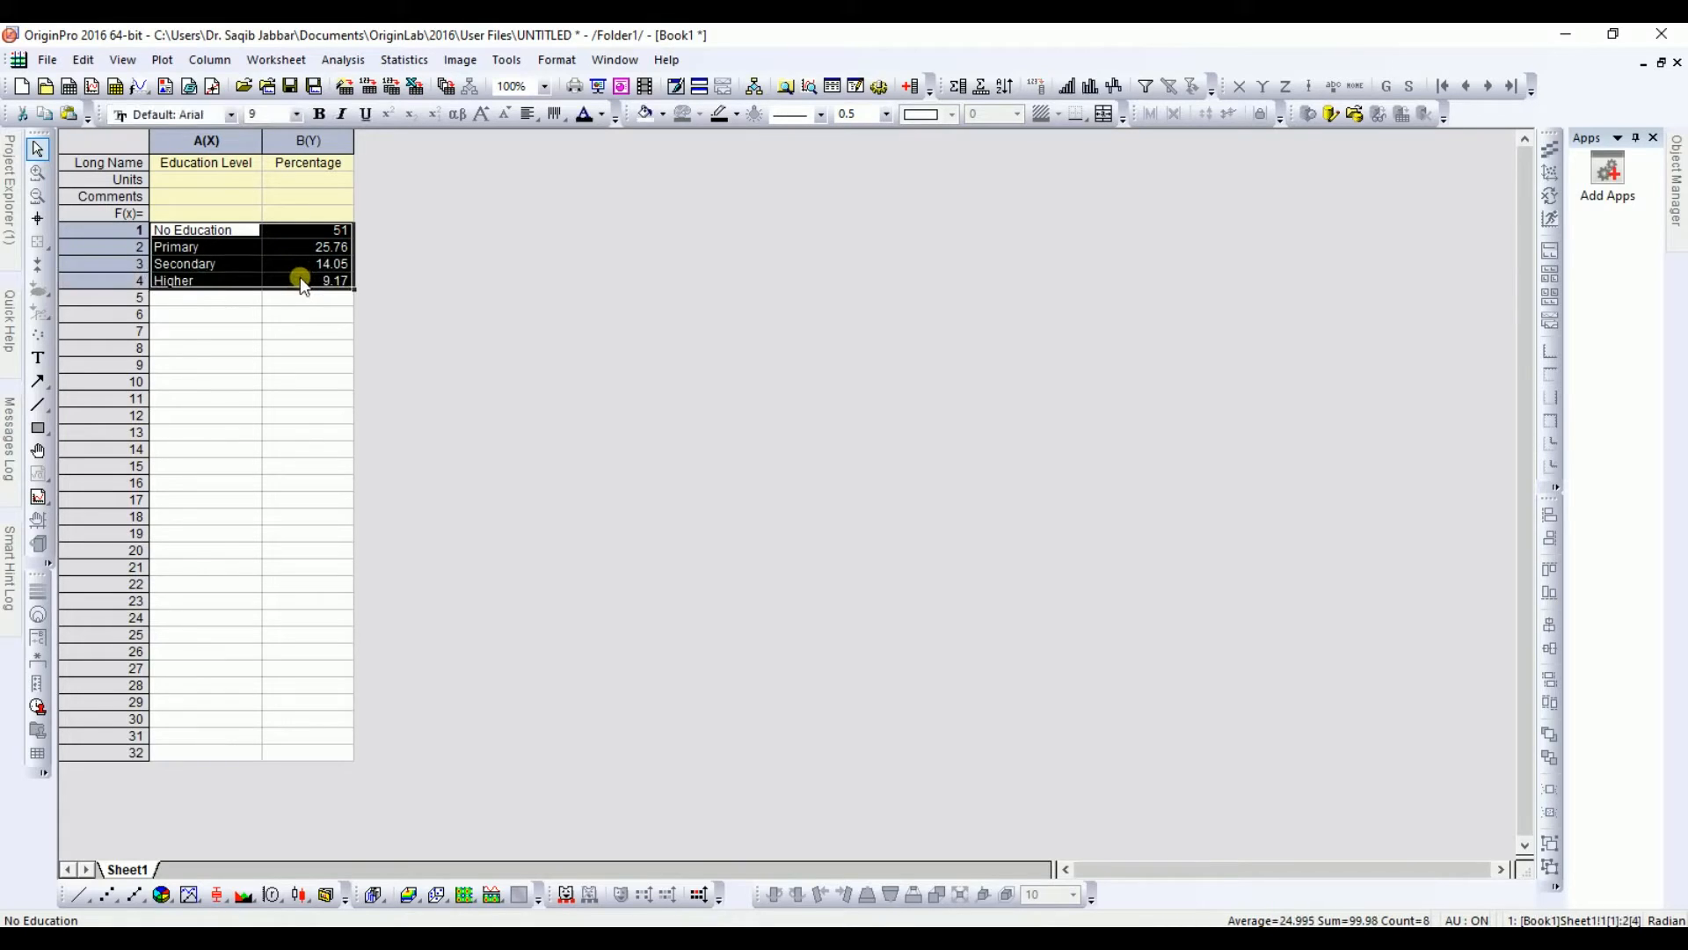
pyautogui.click(172, 901)
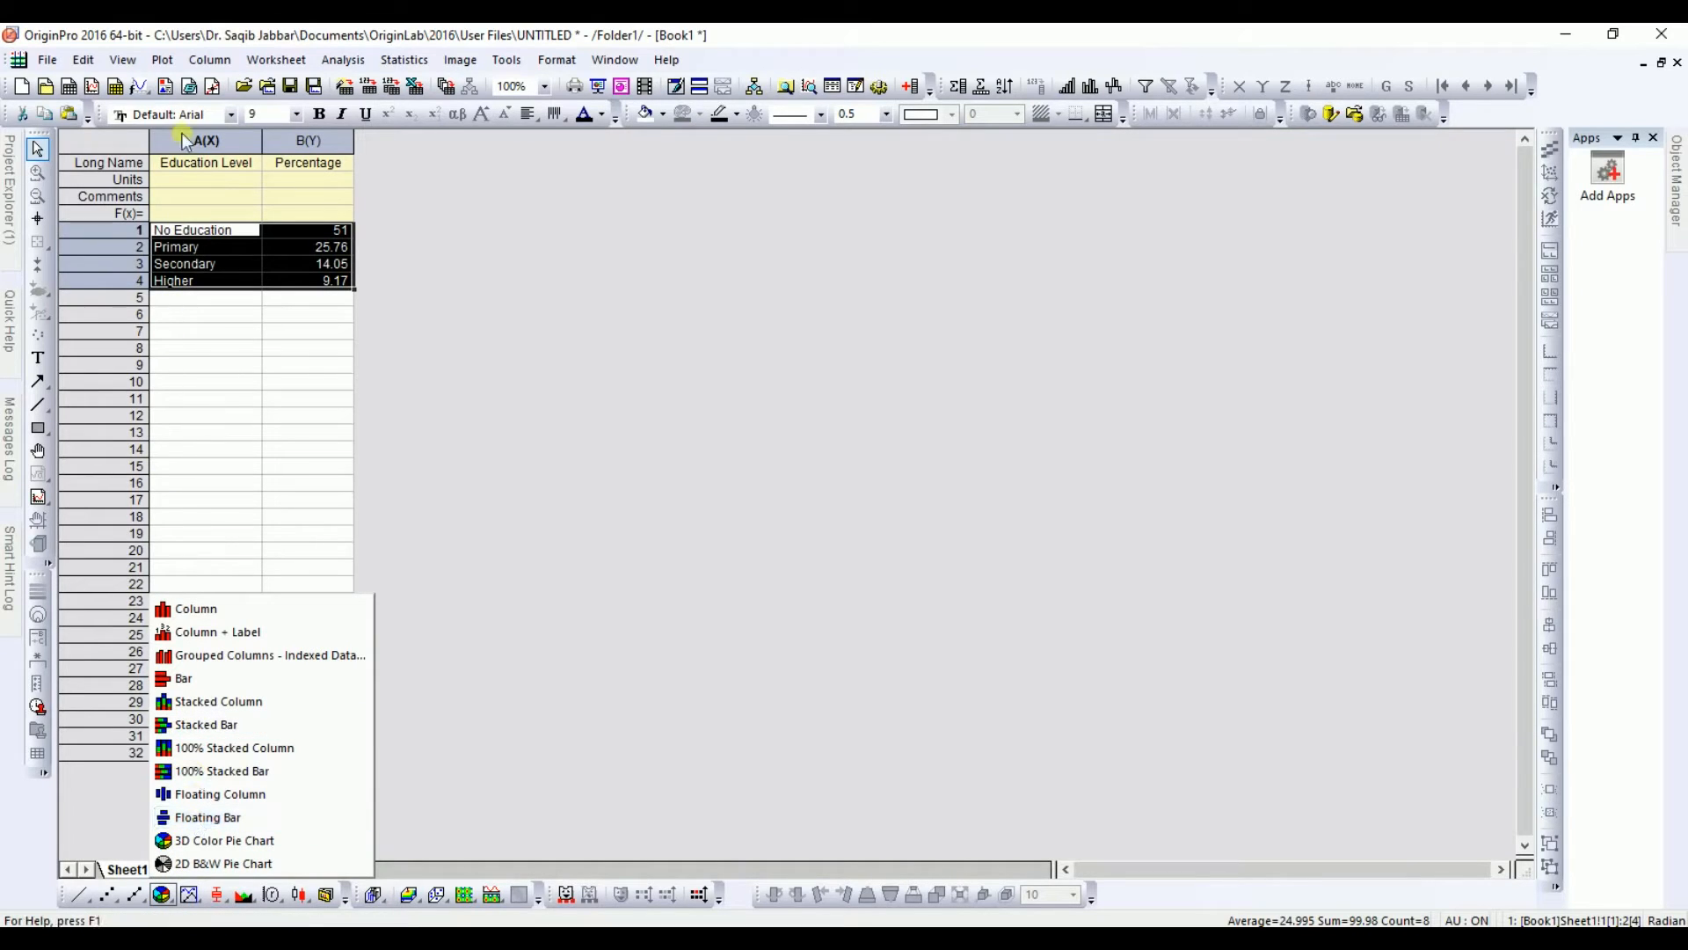
pyautogui.click(165, 63)
pyautogui.click(166, 63)
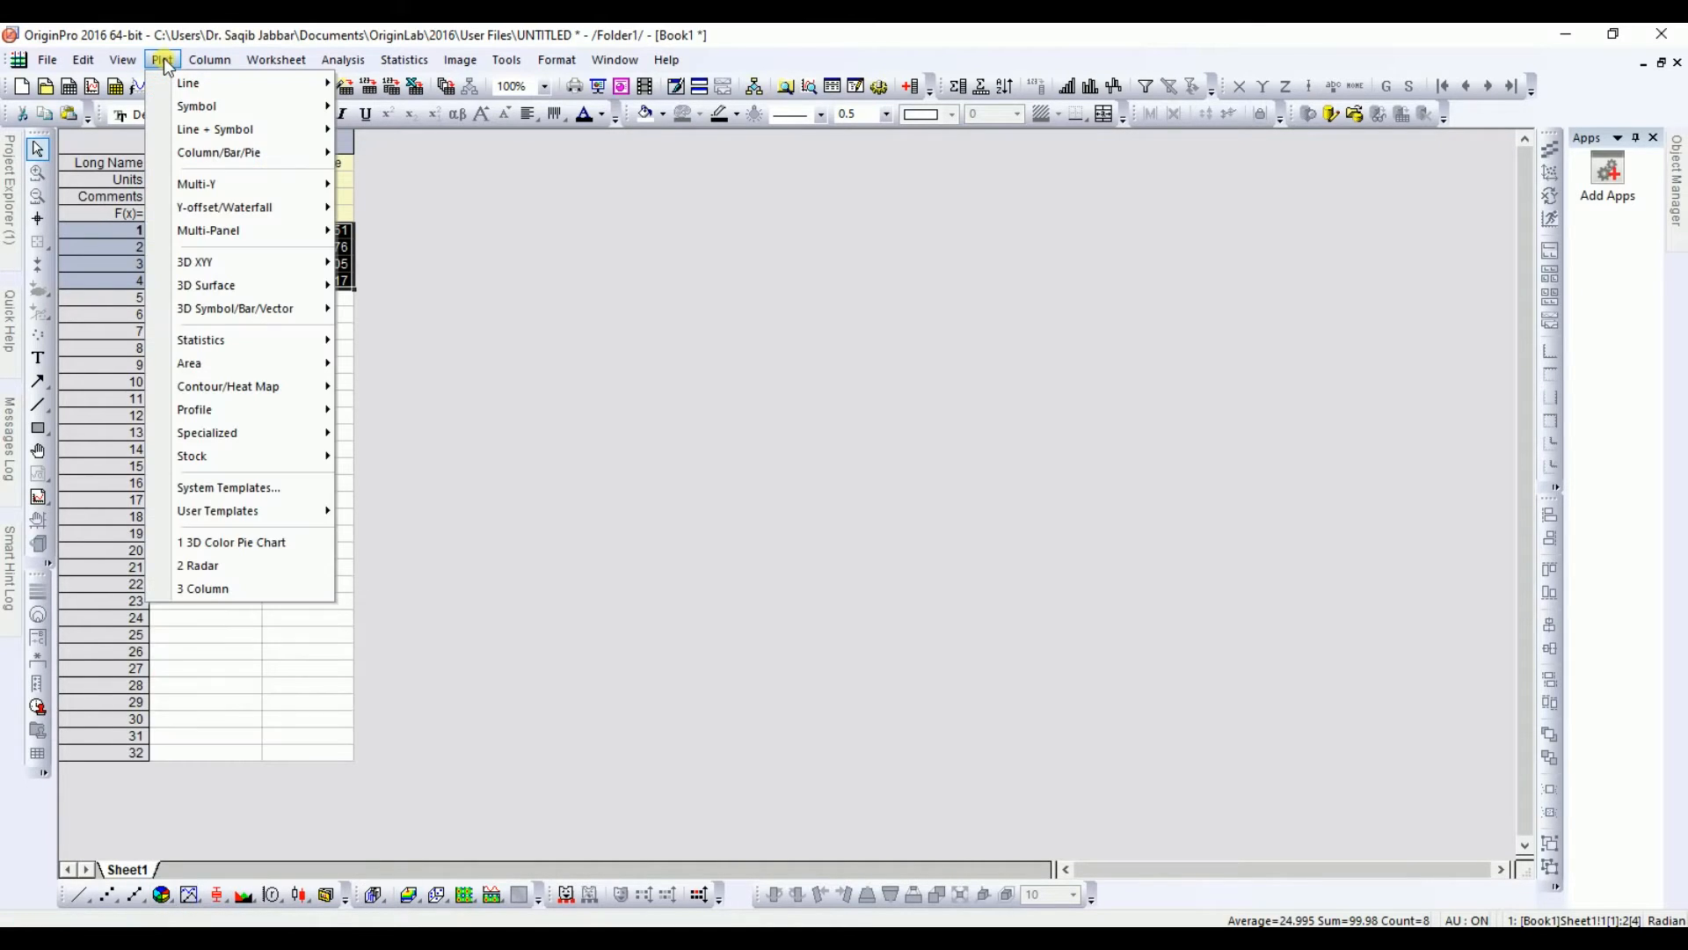
pyautogui.click(215, 235)
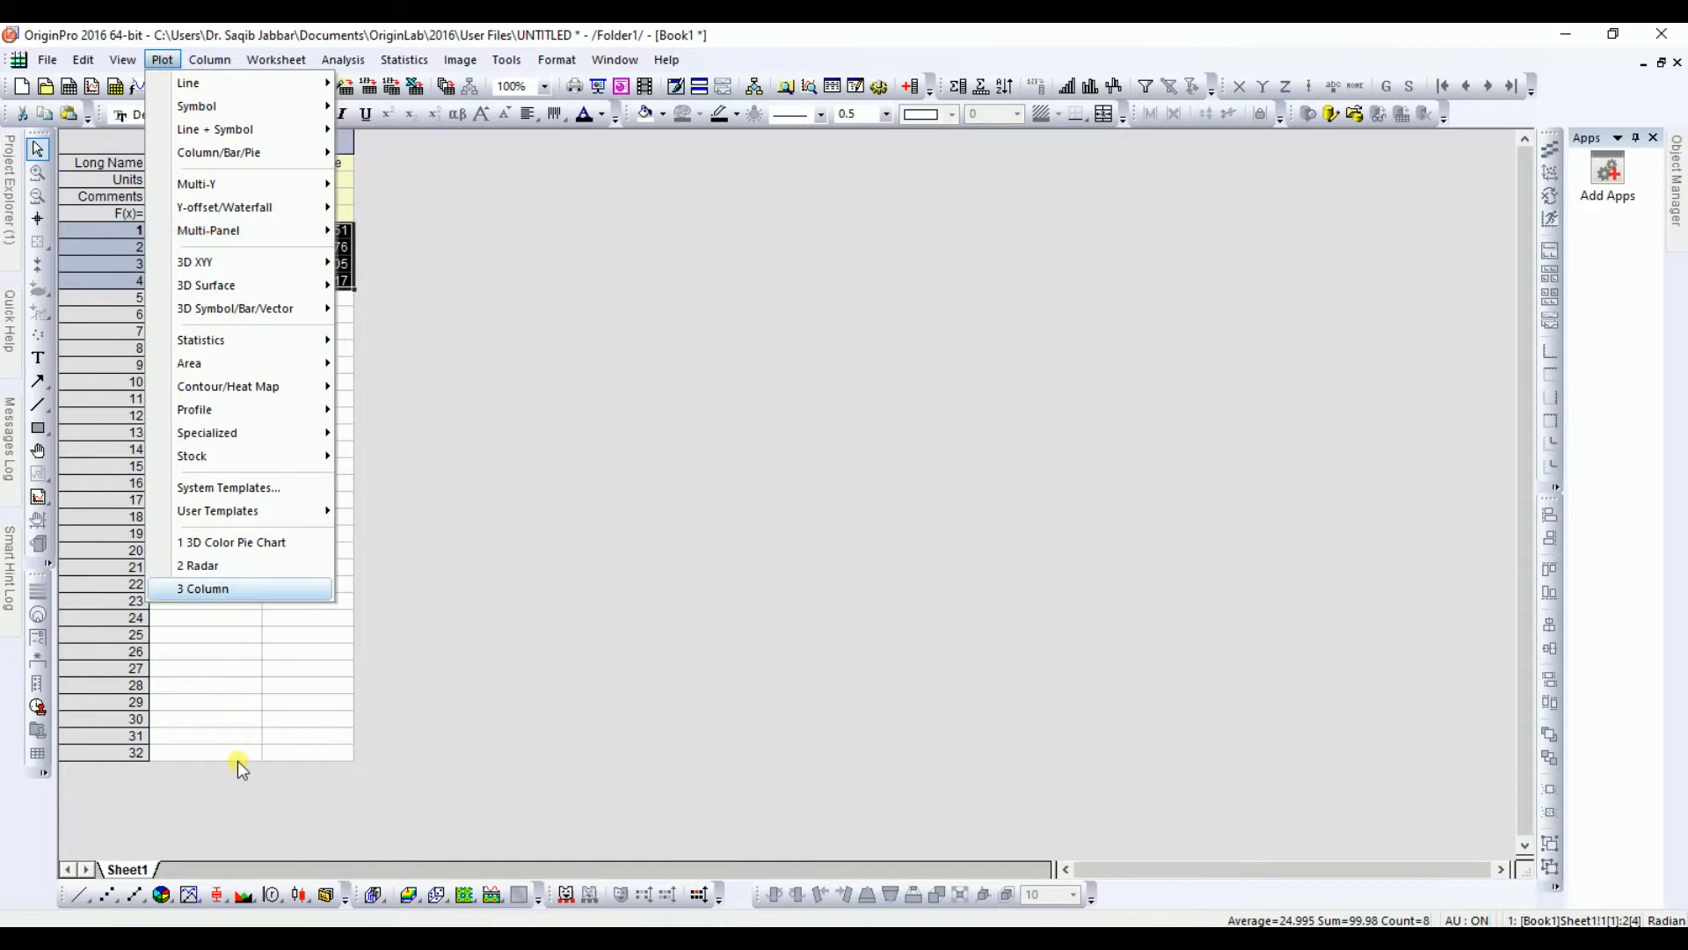
pyautogui.click(172, 900)
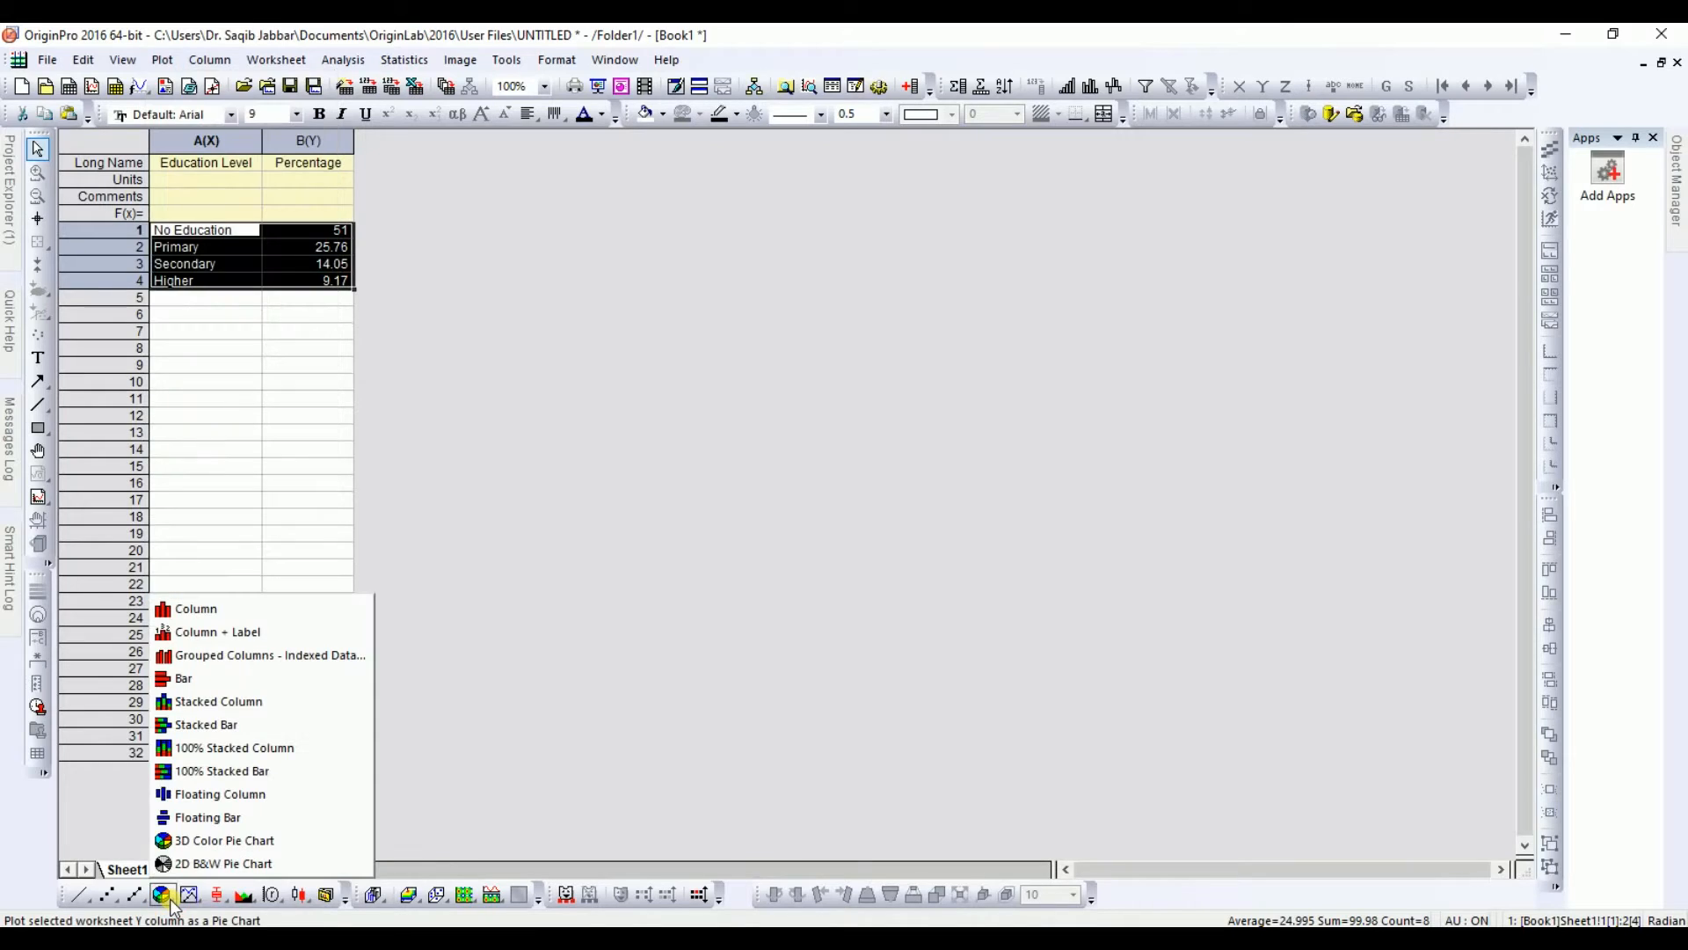
pyautogui.click(250, 842)
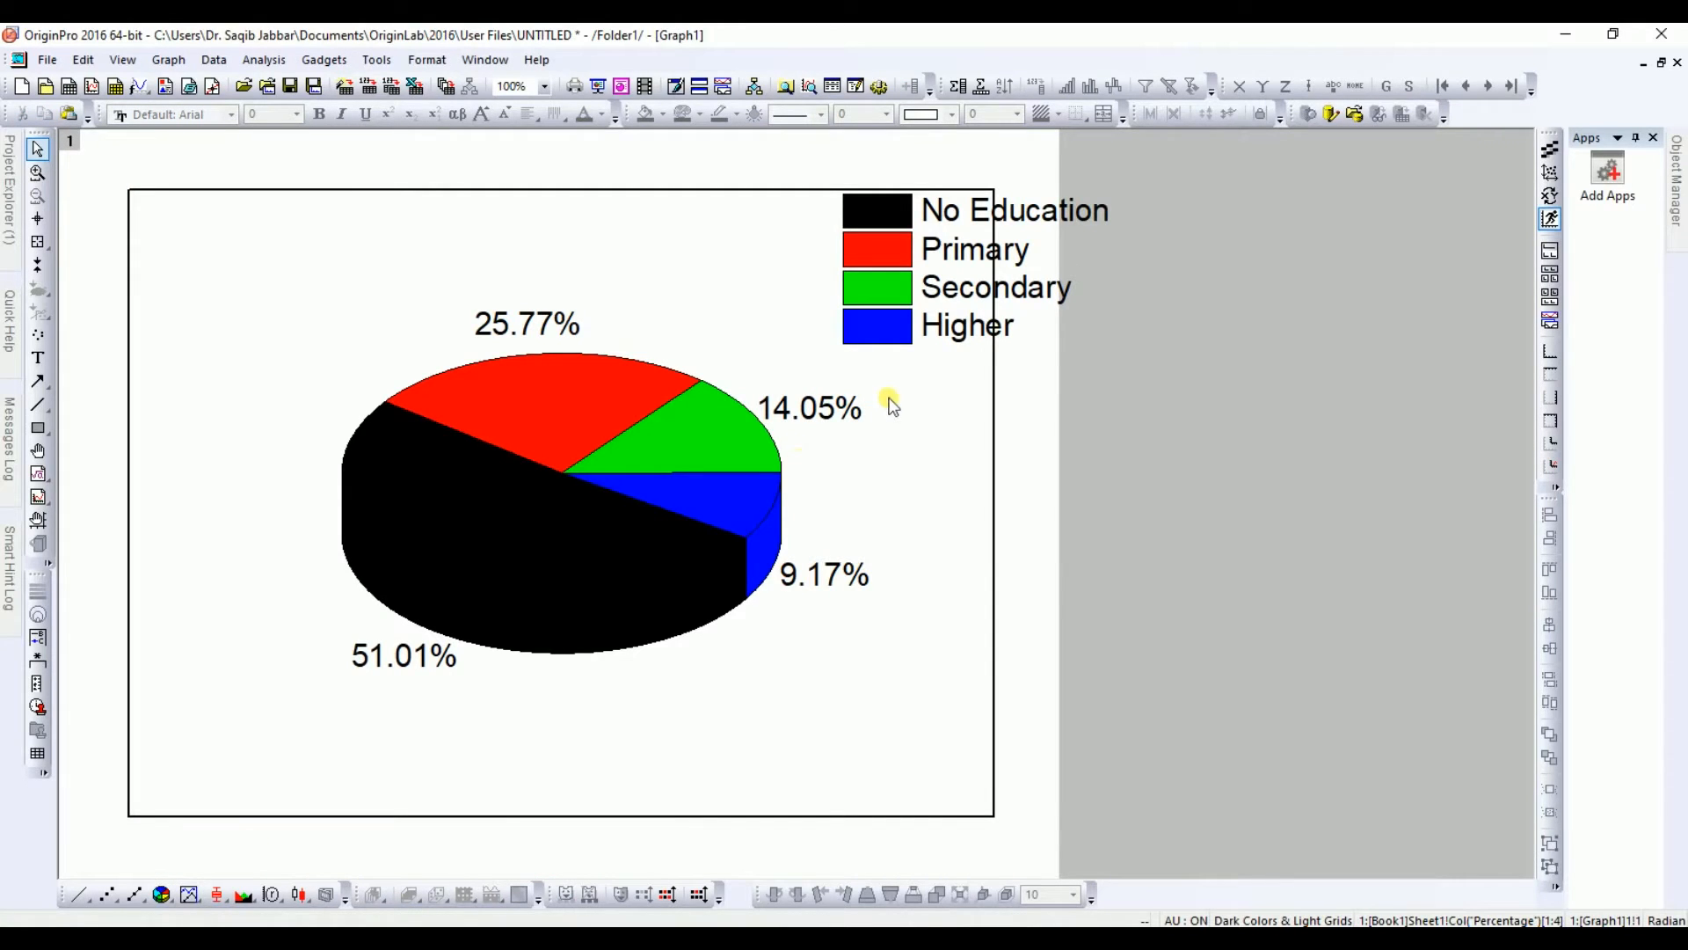
# Step: Move the legend to the chart's upper-left corner and make all its text bold
pyautogui.click(969, 251)
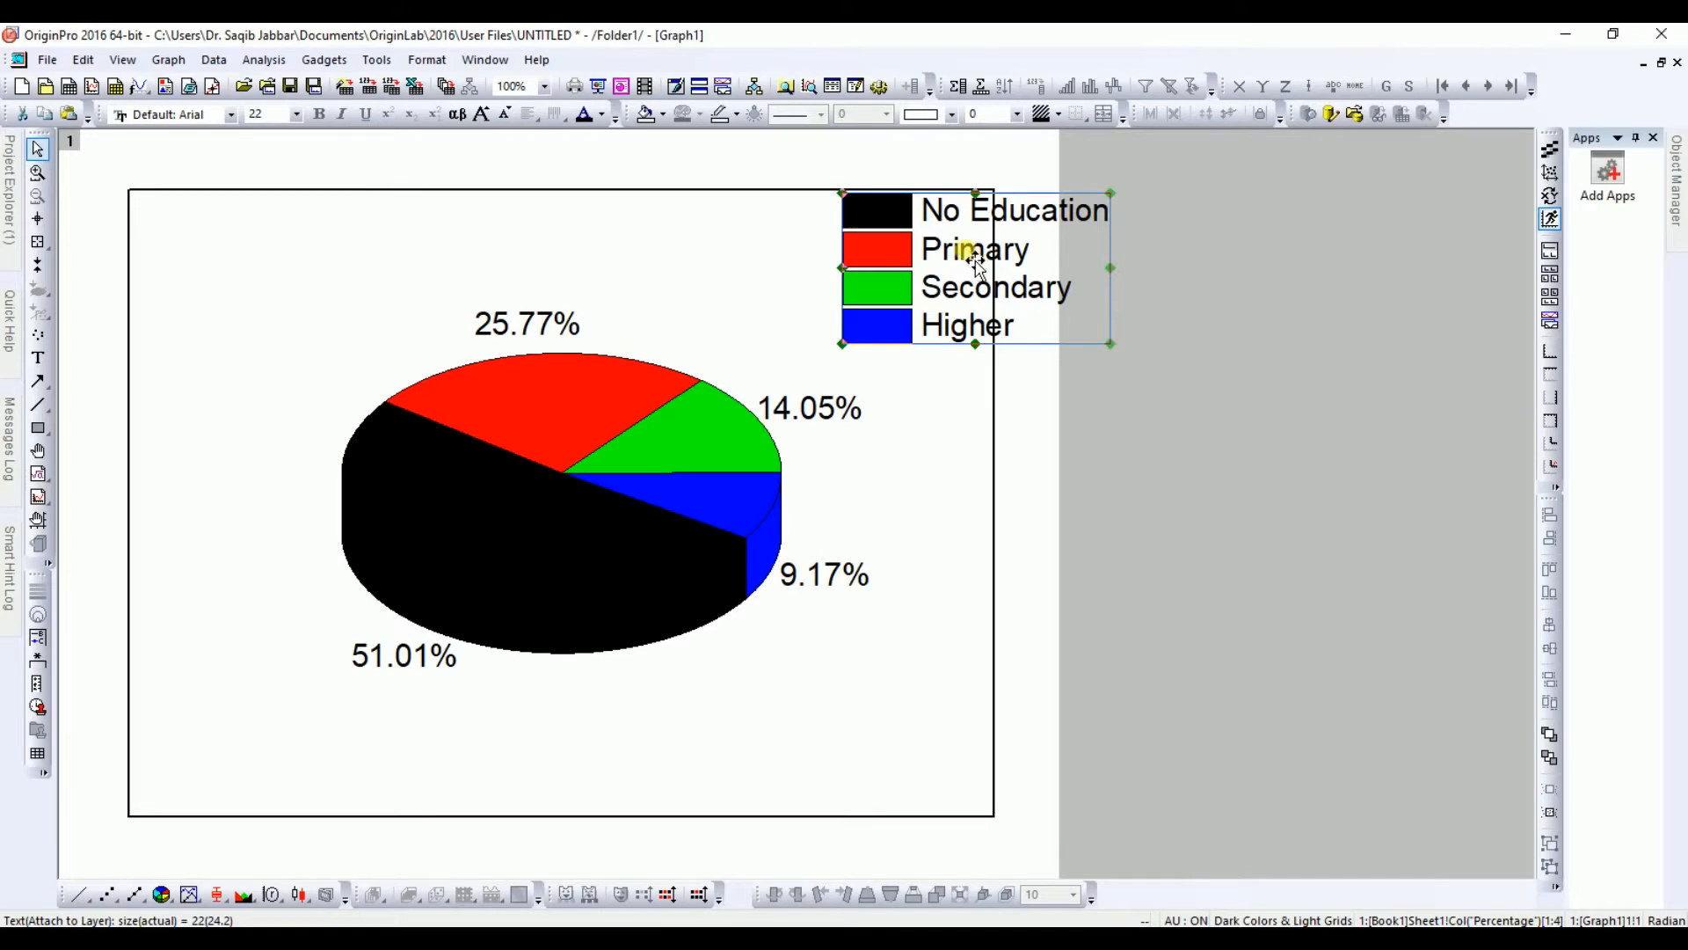
pyautogui.moveTo(969, 250); pyautogui.dragTo(262, 256)
pyautogui.doubleClick(262, 260)
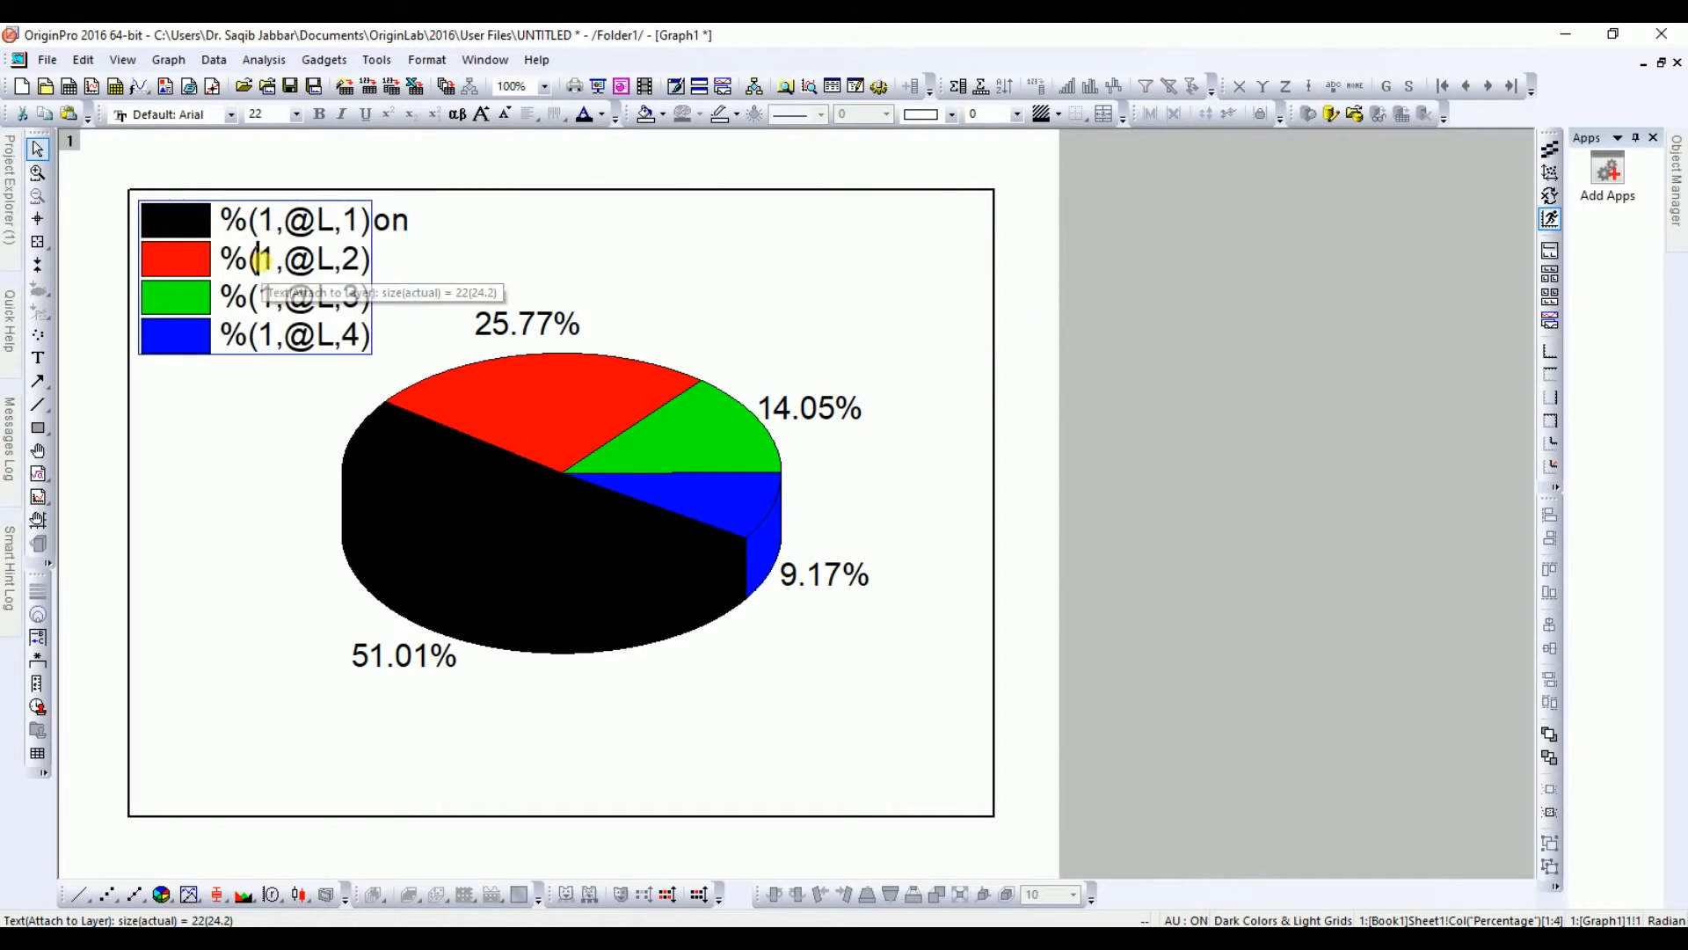
pyautogui.hotkey('ctrl', 'a')
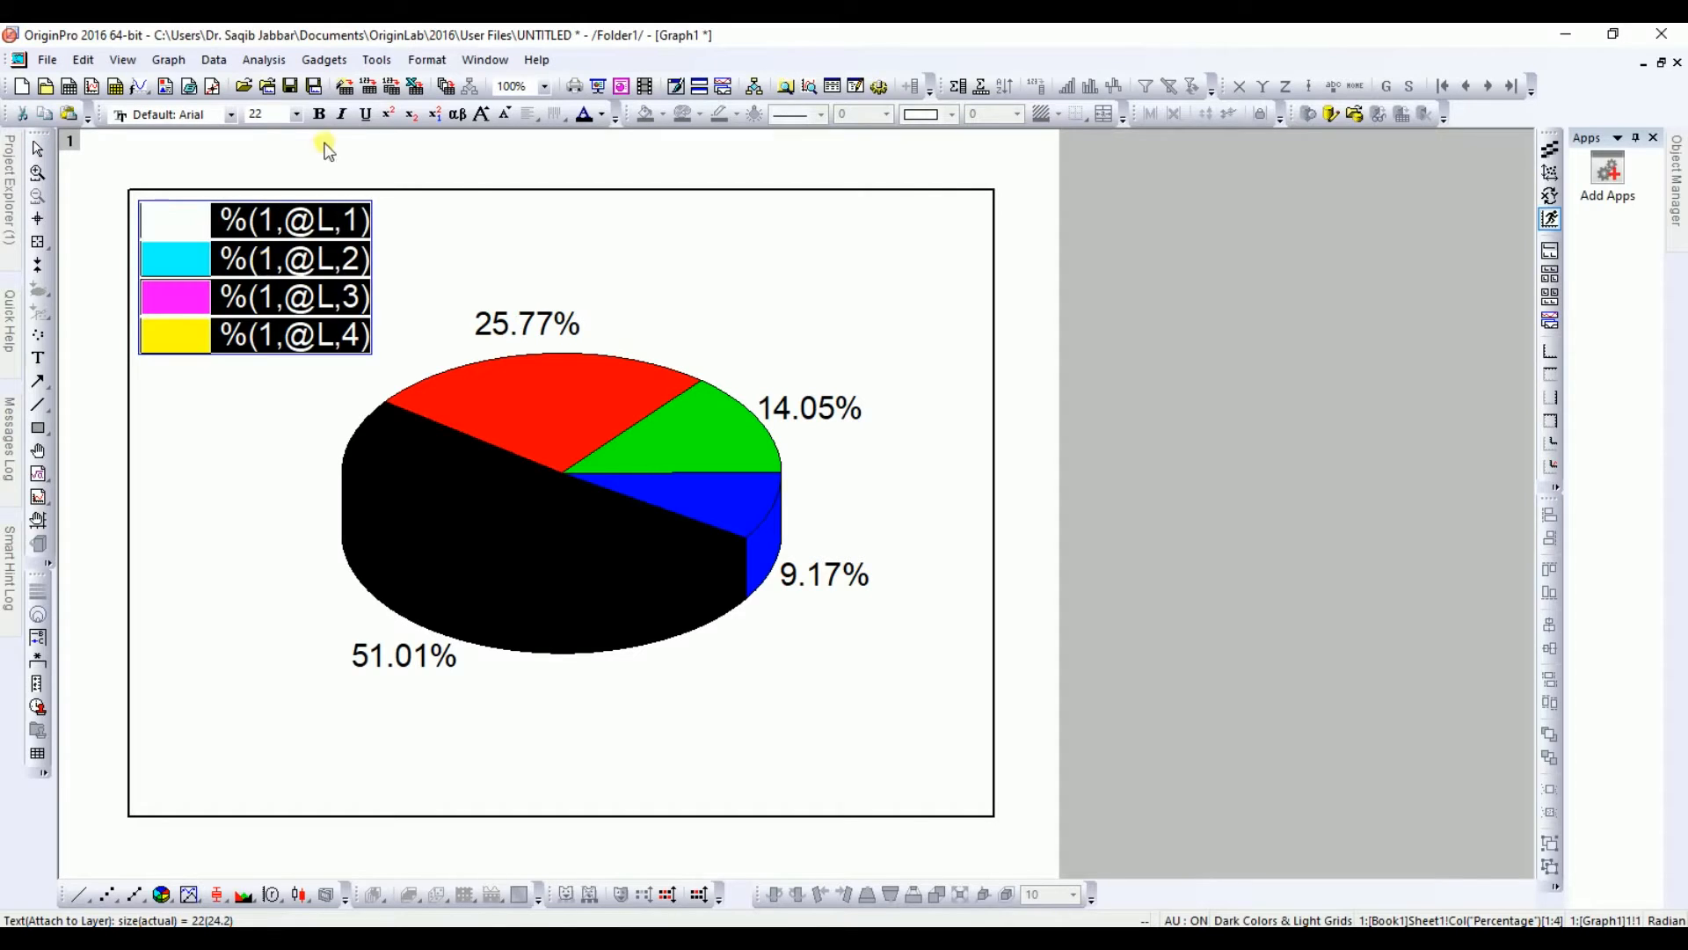
pyautogui.click(322, 116)
pyautogui.click(279, 404)
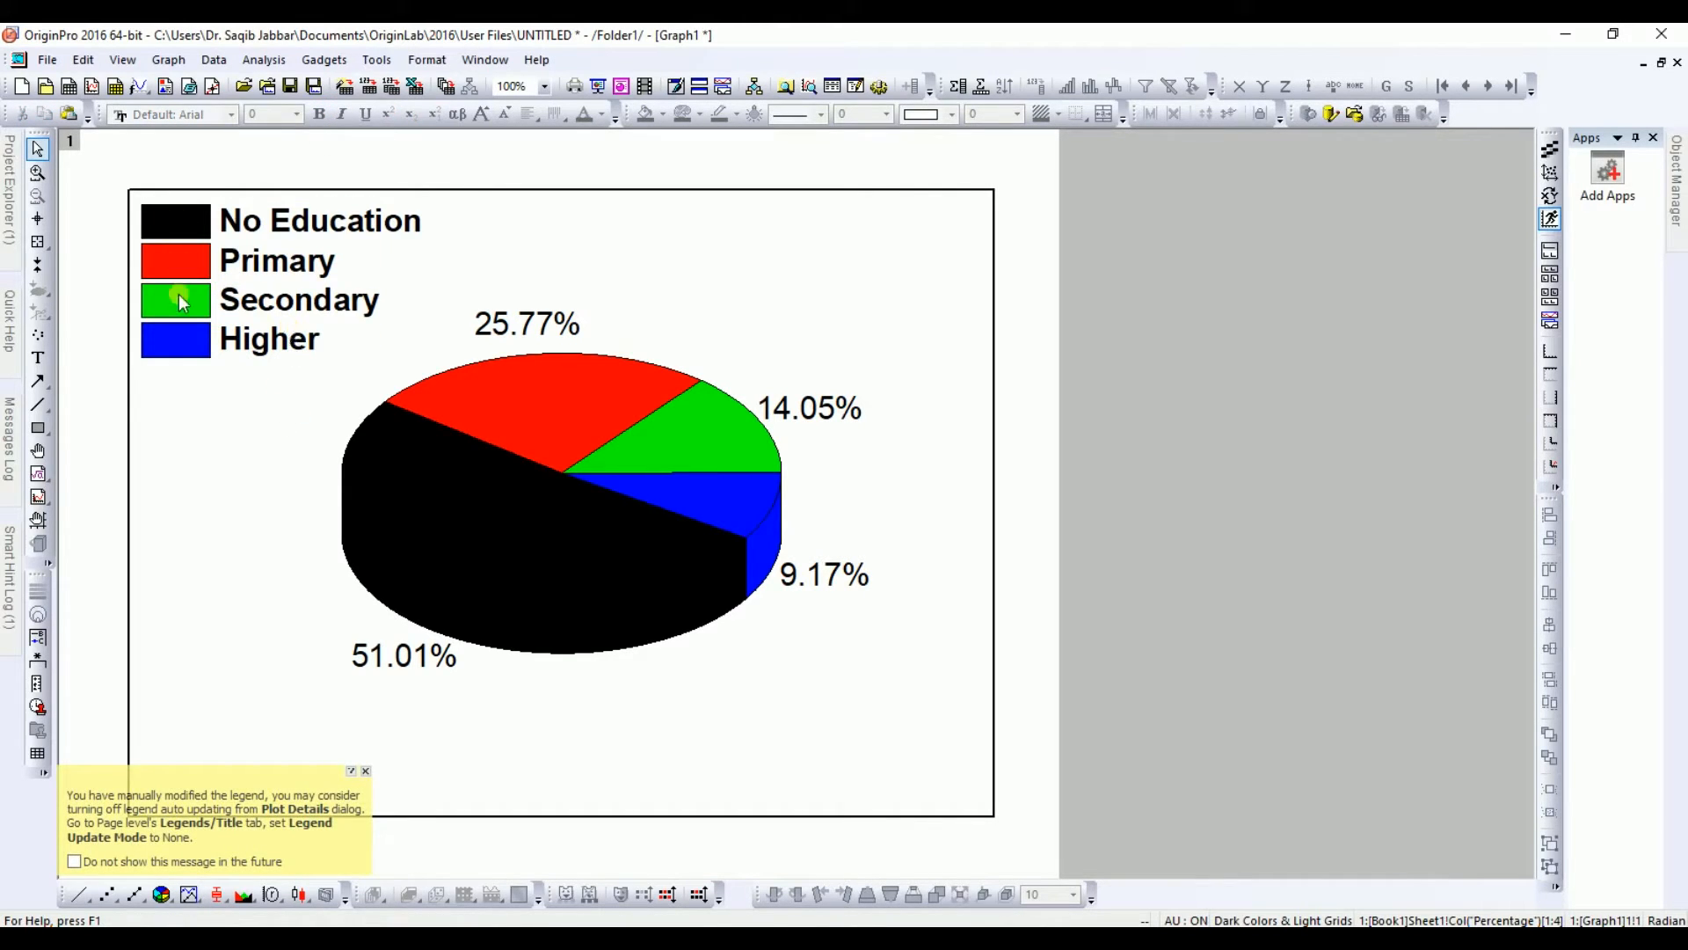
# Step: Set the legend symbol width to 100 percent of font in the page's Plot Details and apply it
pyautogui.click(255, 223)
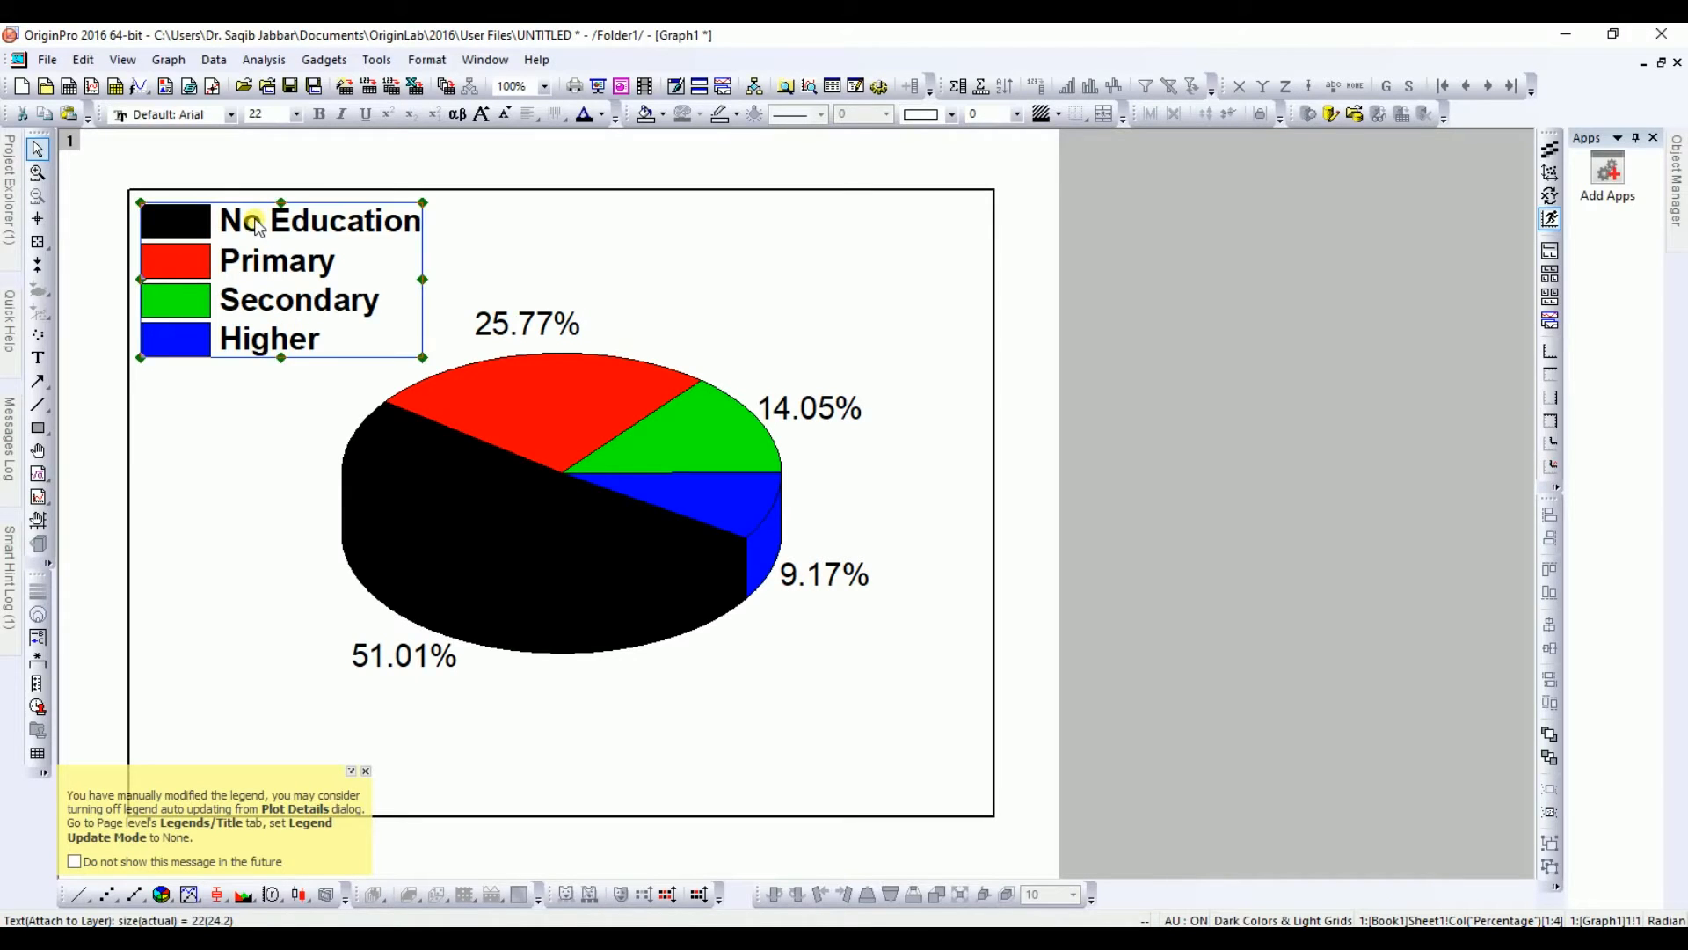
pyautogui.rightClick(255, 224)
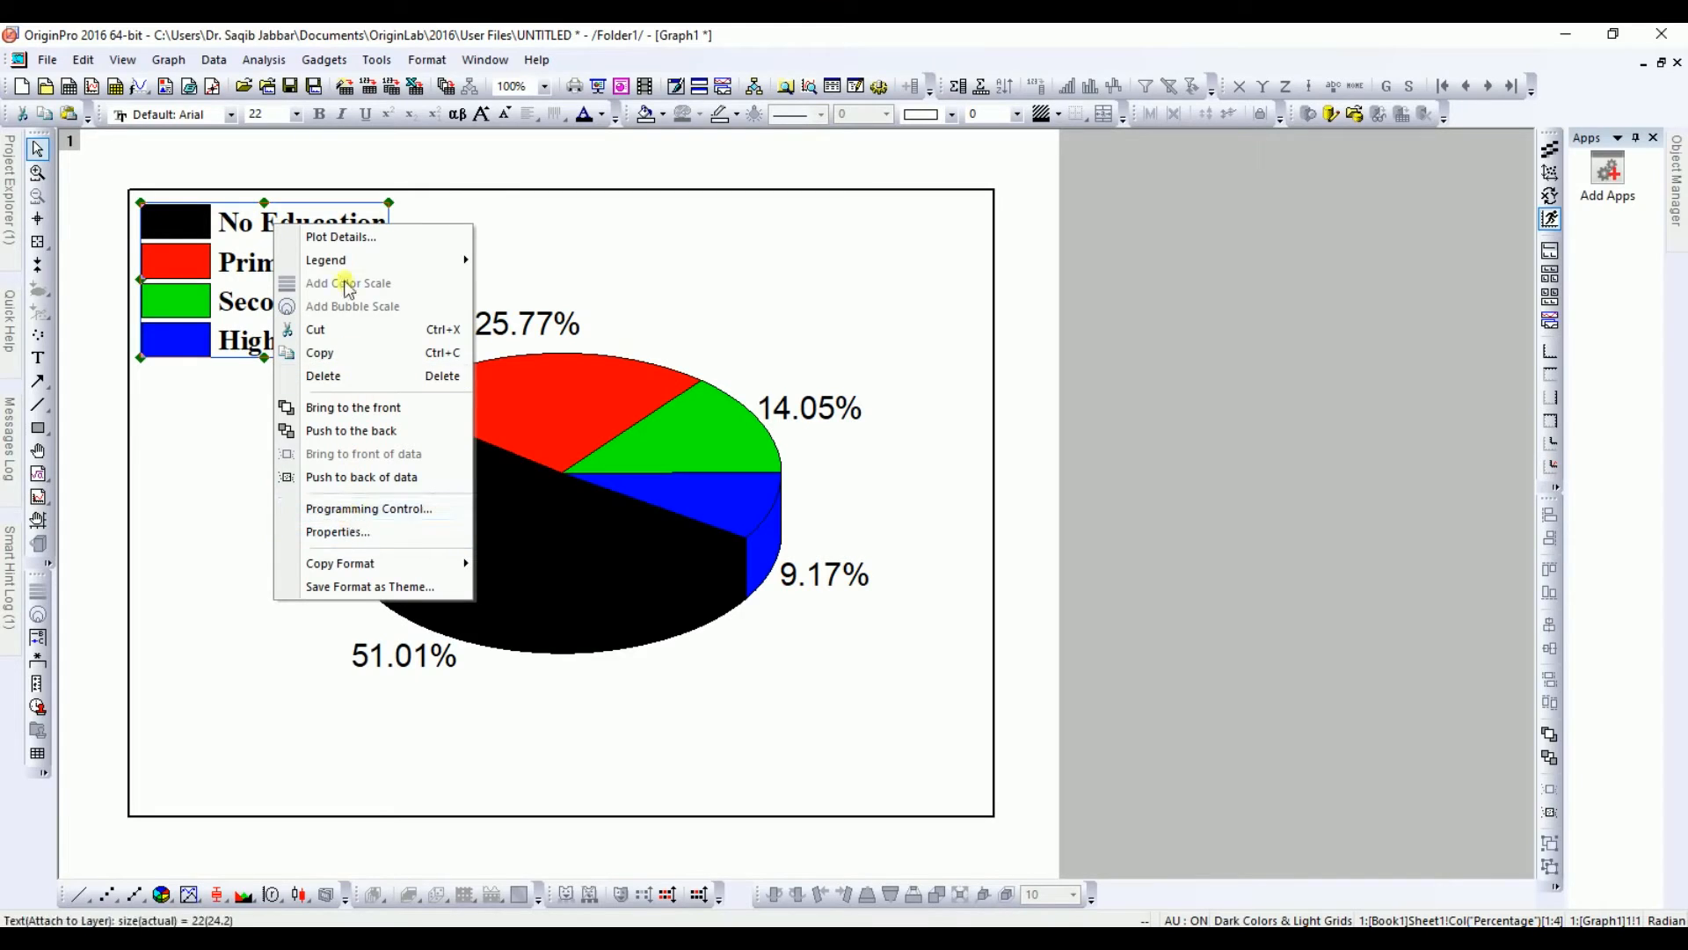
pyautogui.click(338, 238)
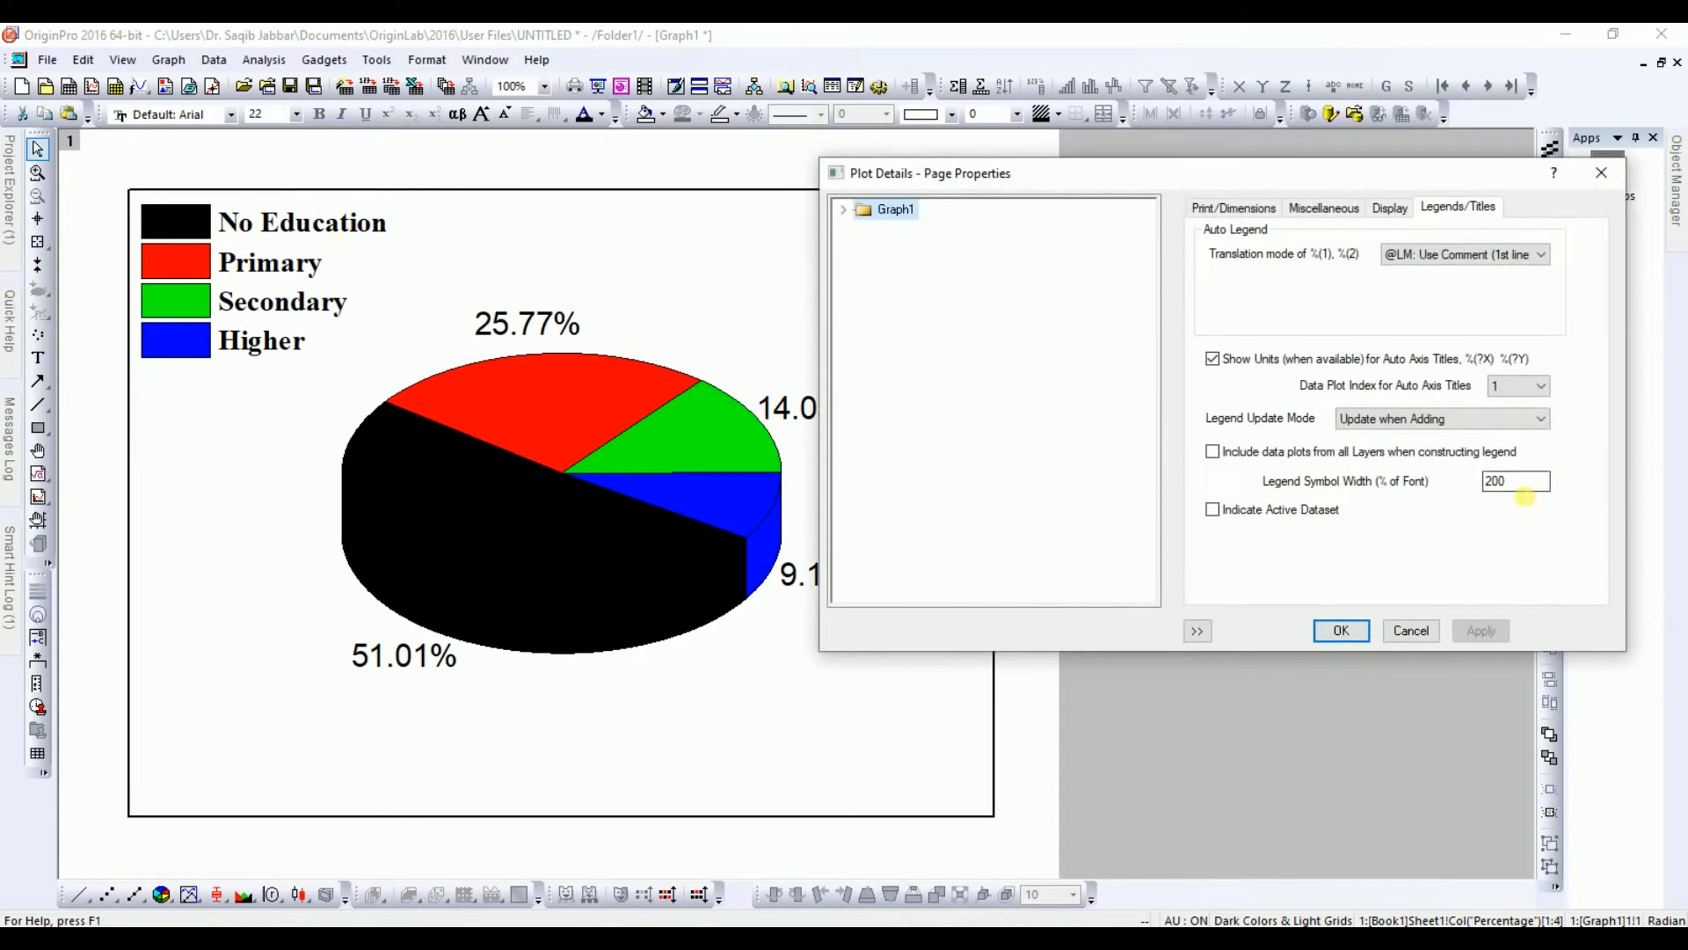
pyautogui.doubleClick(1495, 484)
pyautogui.press('BackSpace')
pyautogui.write('1')
pyautogui.click(1482, 631)
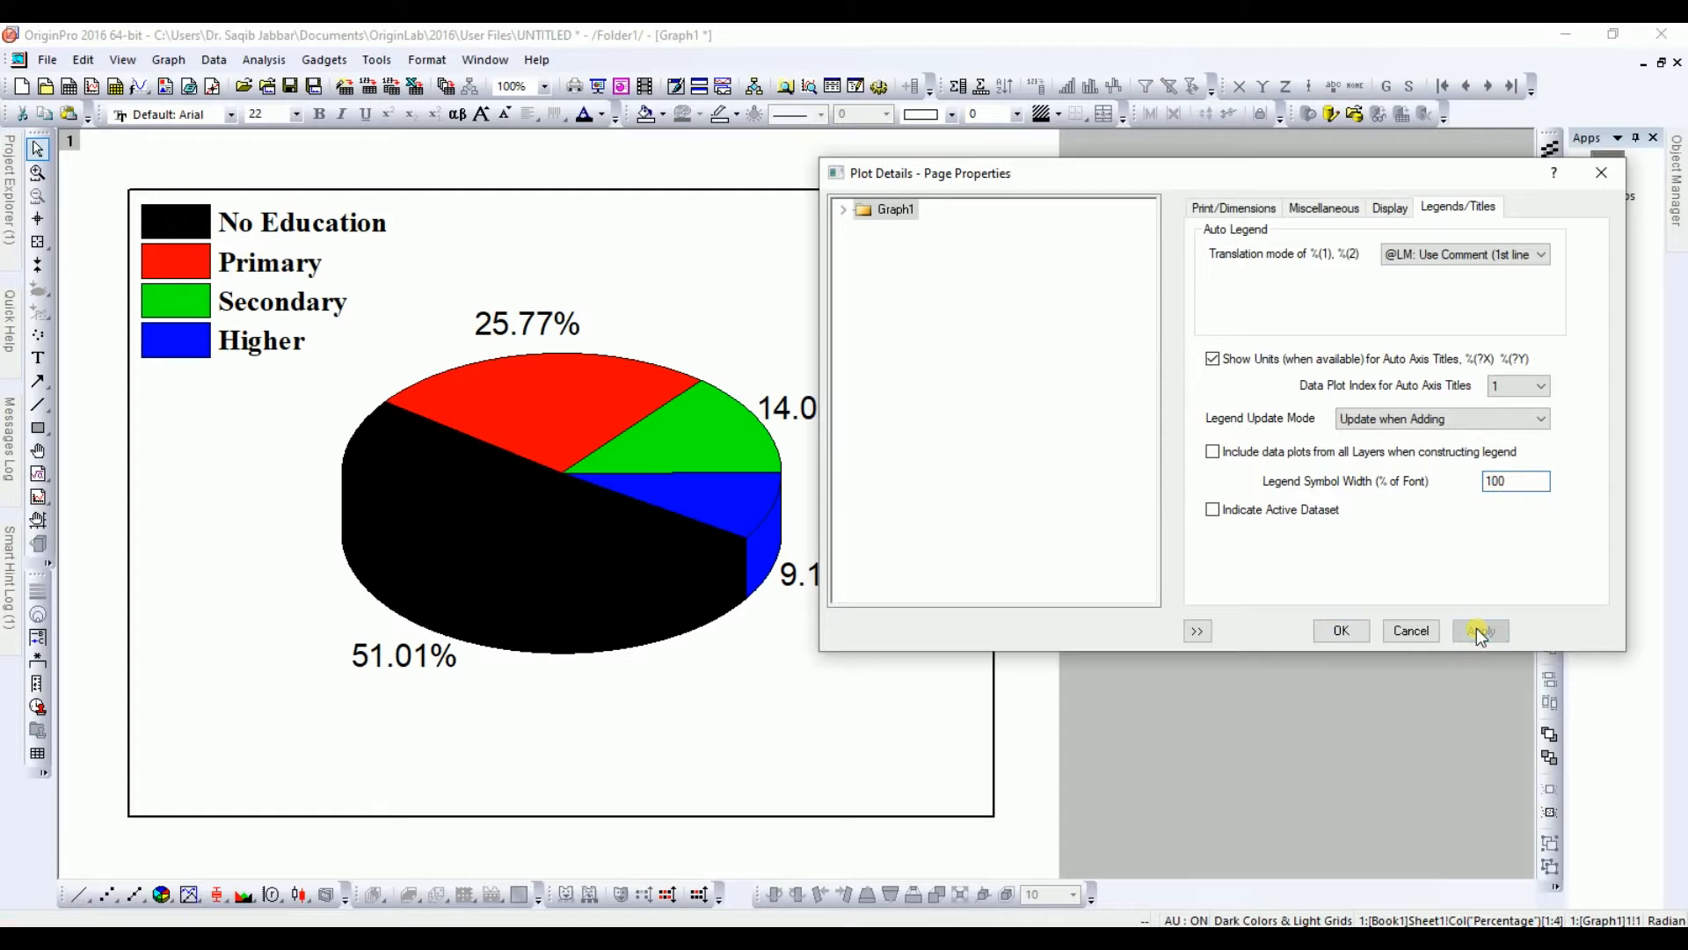
pyautogui.click(1340, 631)
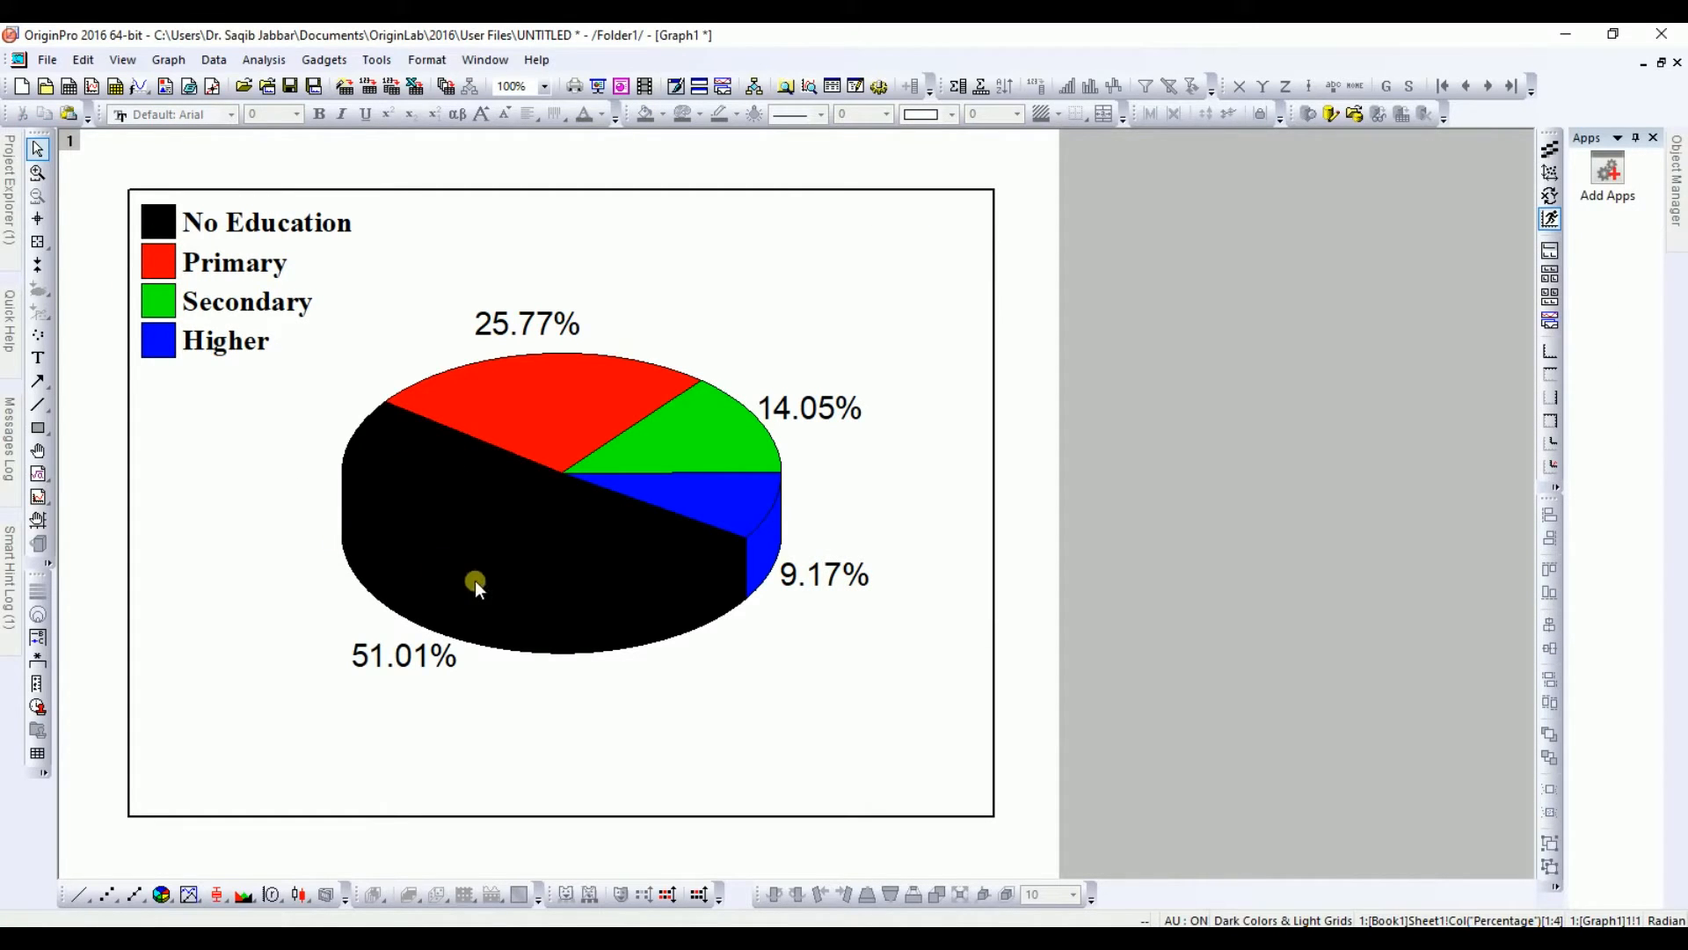
# Step: Open the pie plot's details and set the slice fill colours to increment starting from Magenta, then apply
pyautogui.click(501, 478)
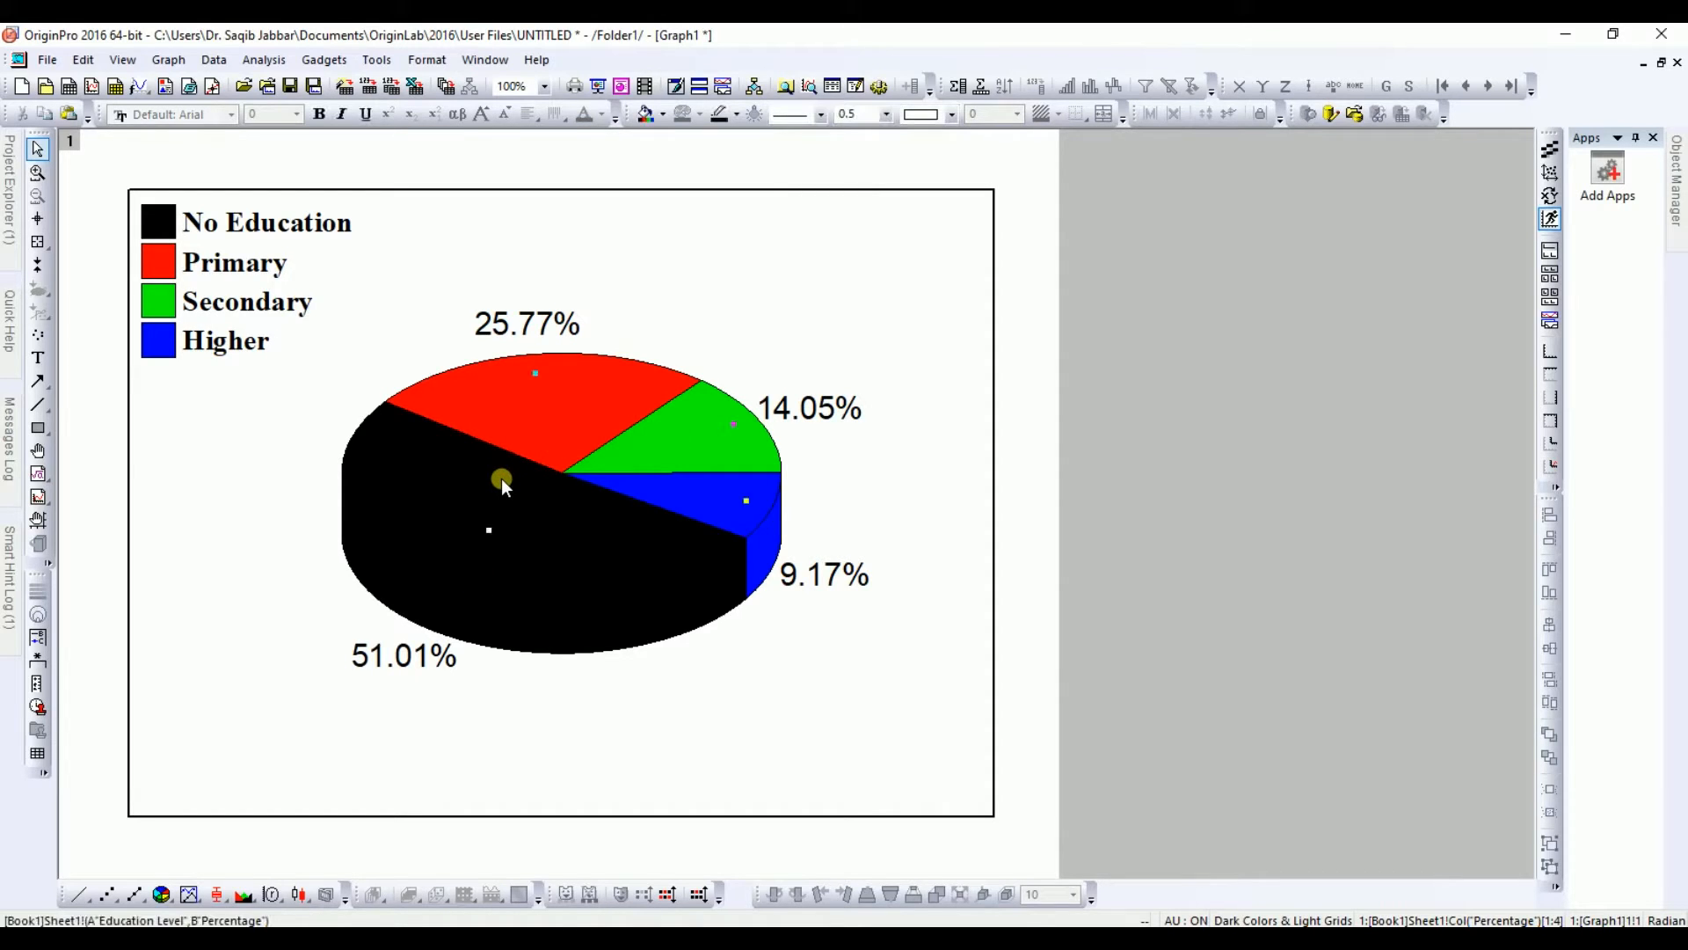
pyautogui.doubleClick(533, 526)
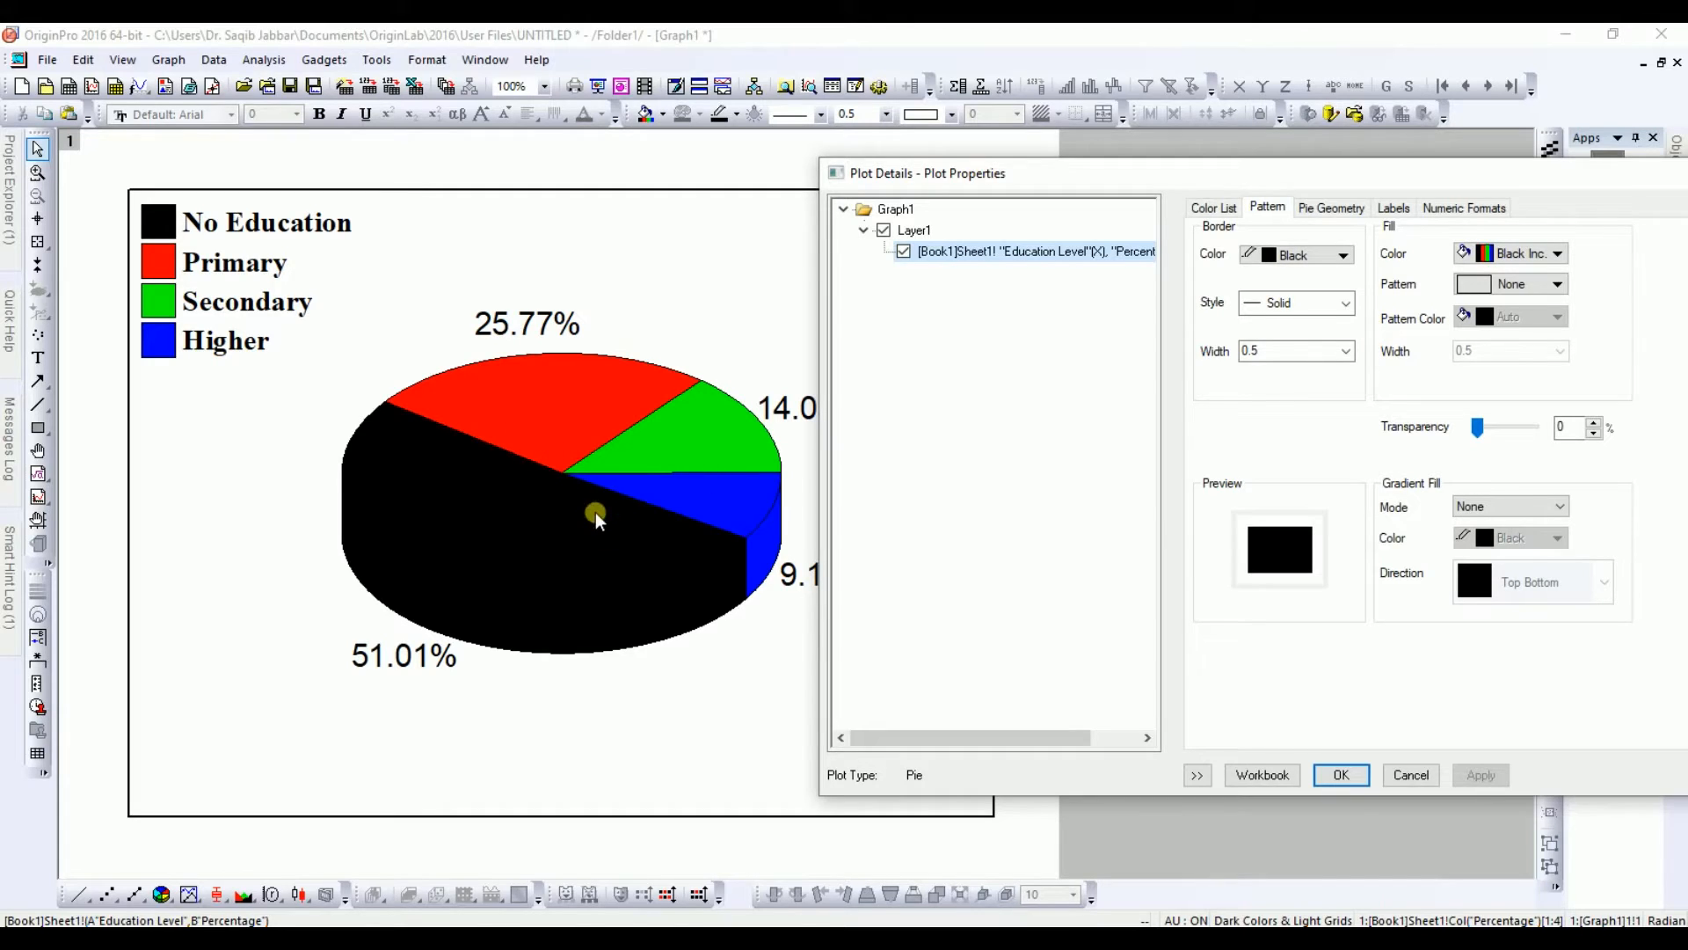
pyautogui.click(1540, 257)
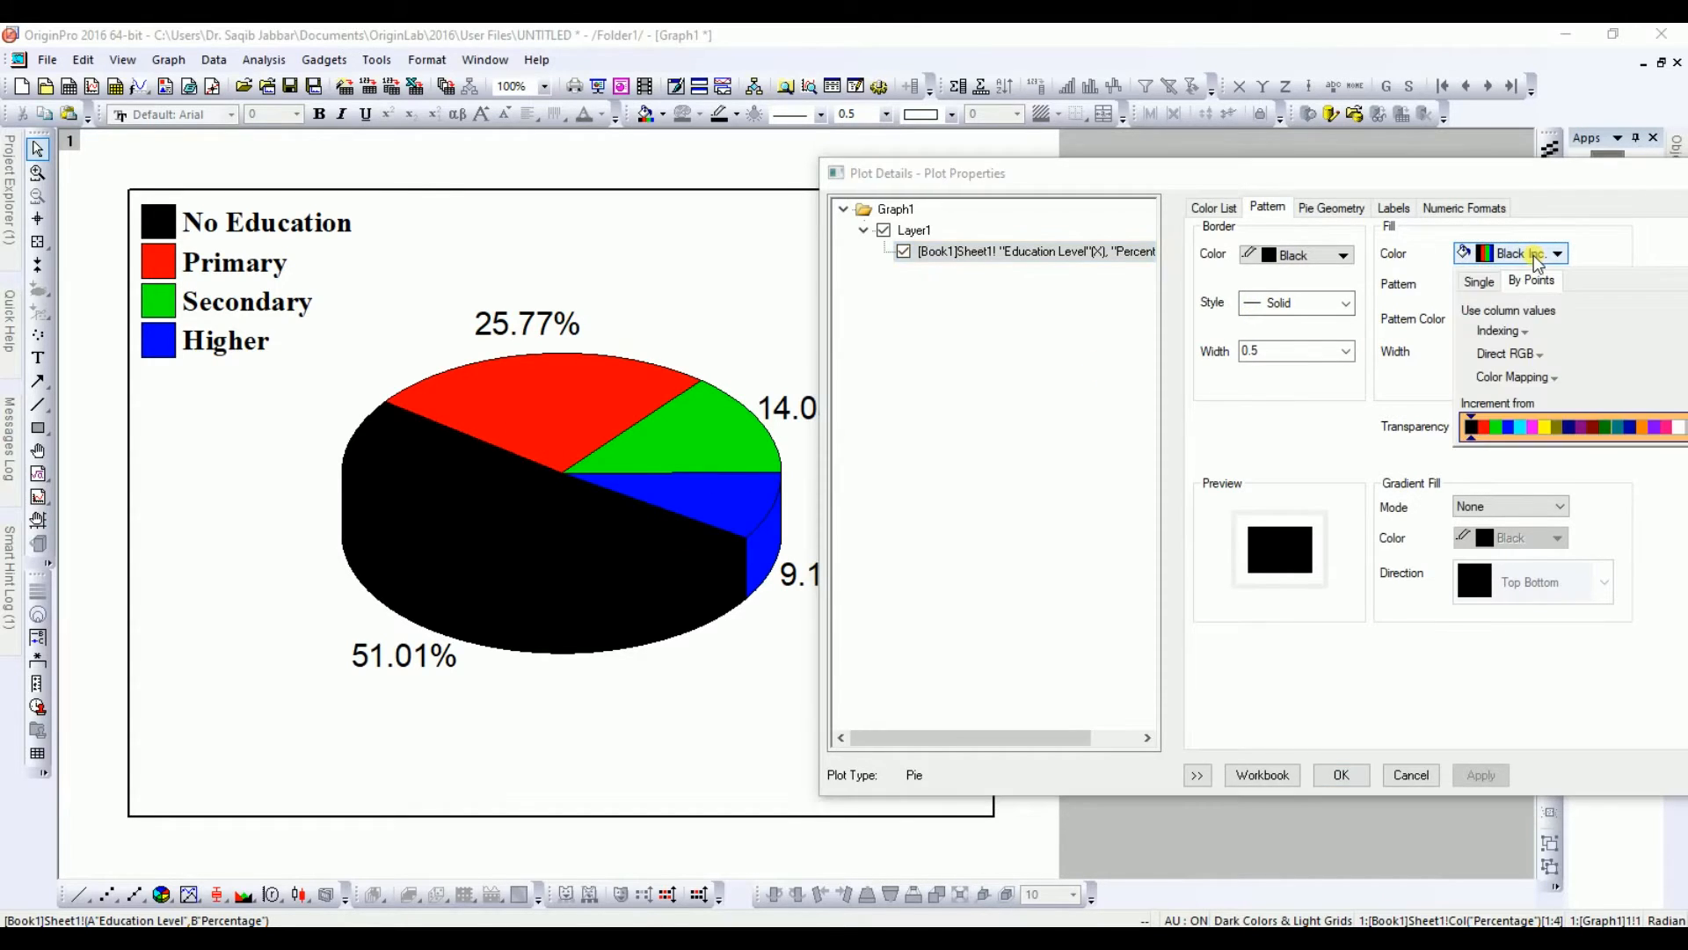
pyautogui.click(1532, 429)
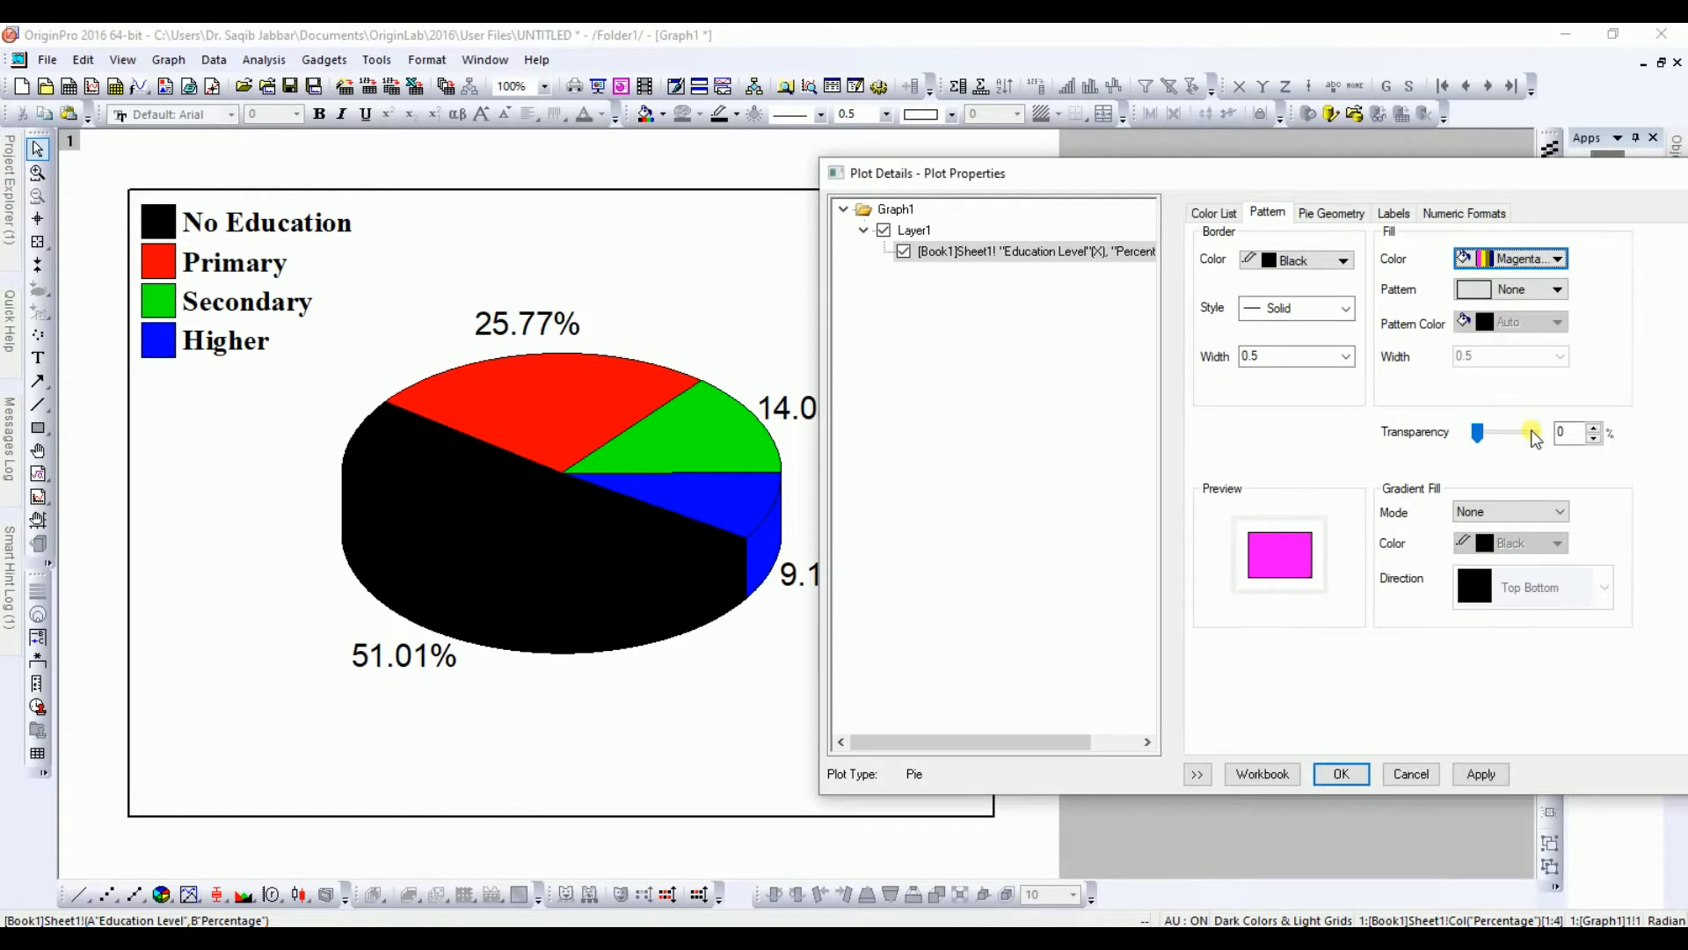
pyautogui.click(1483, 774)
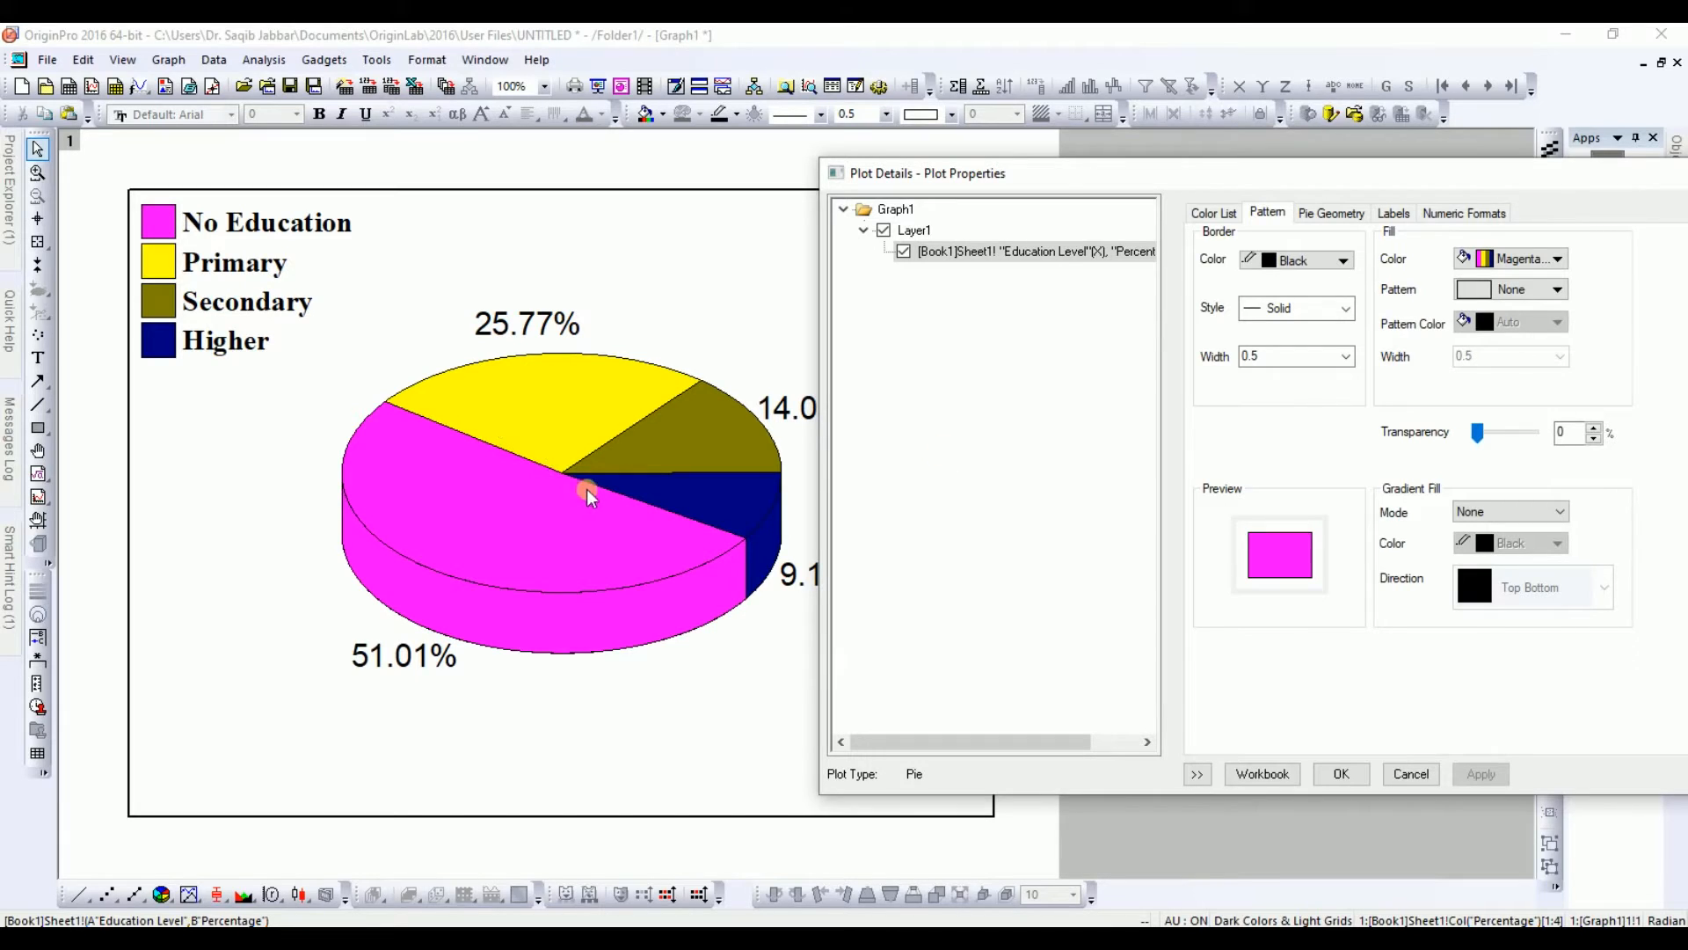
# Step: Try a one-colour gradient fill with lightness 81 and apply it
pyautogui.click(1502, 510)
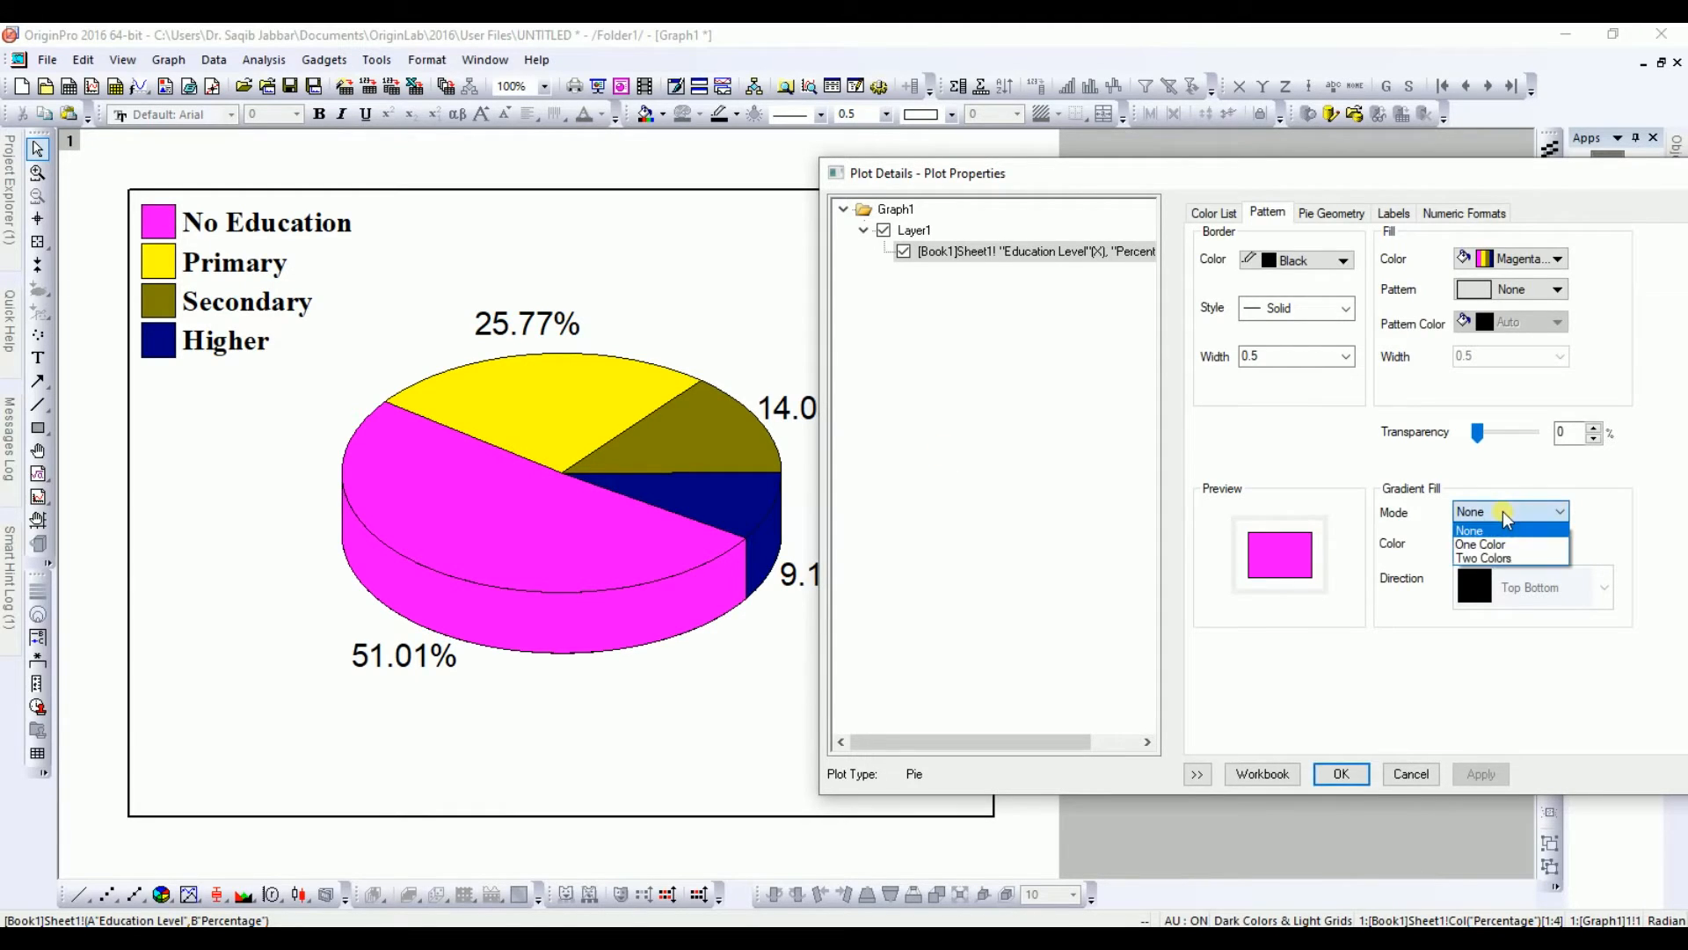
pyautogui.click(1498, 541)
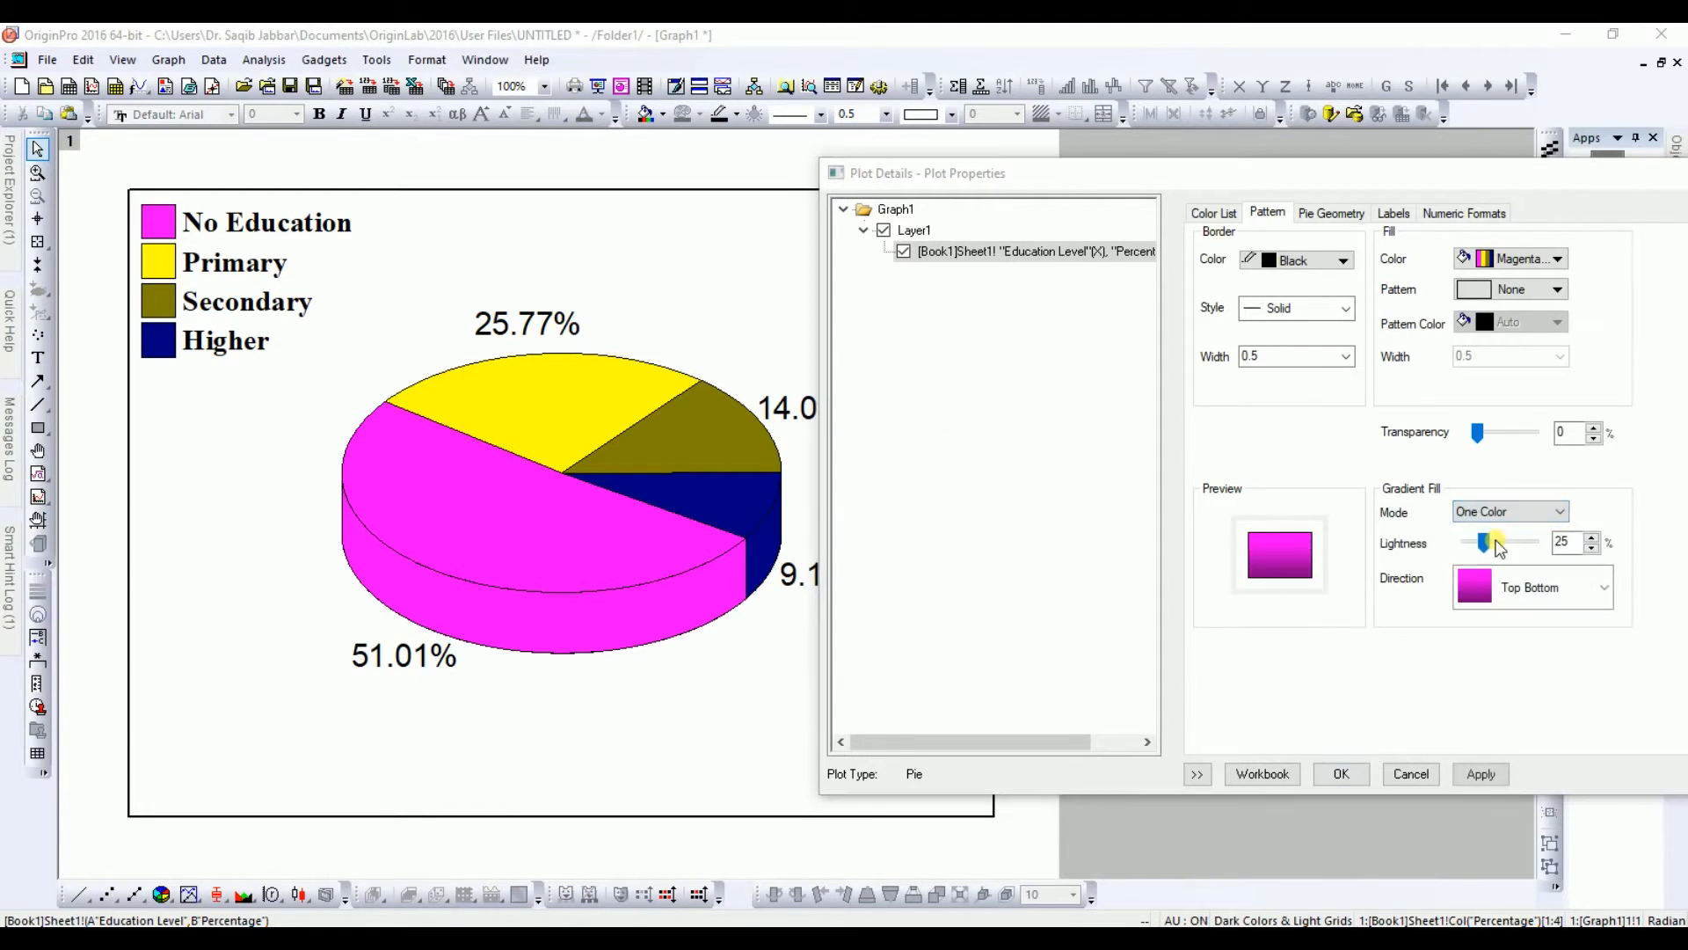
pyautogui.moveTo(1486, 542); pyautogui.dragTo(1525, 545)
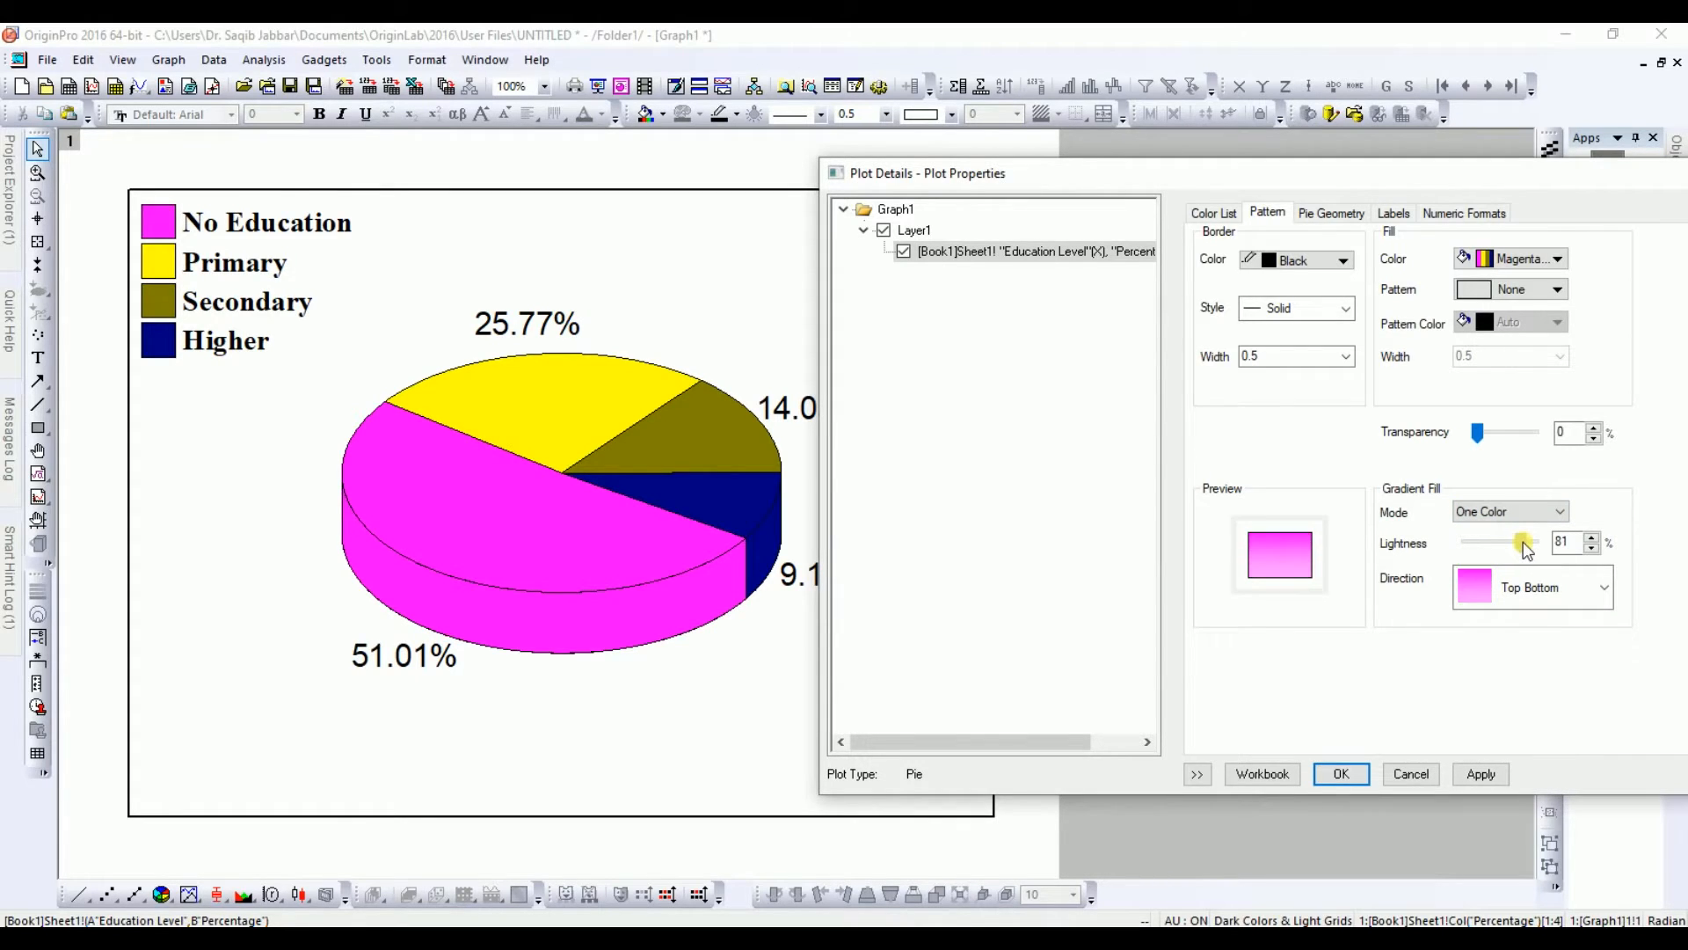
pyautogui.click(1482, 773)
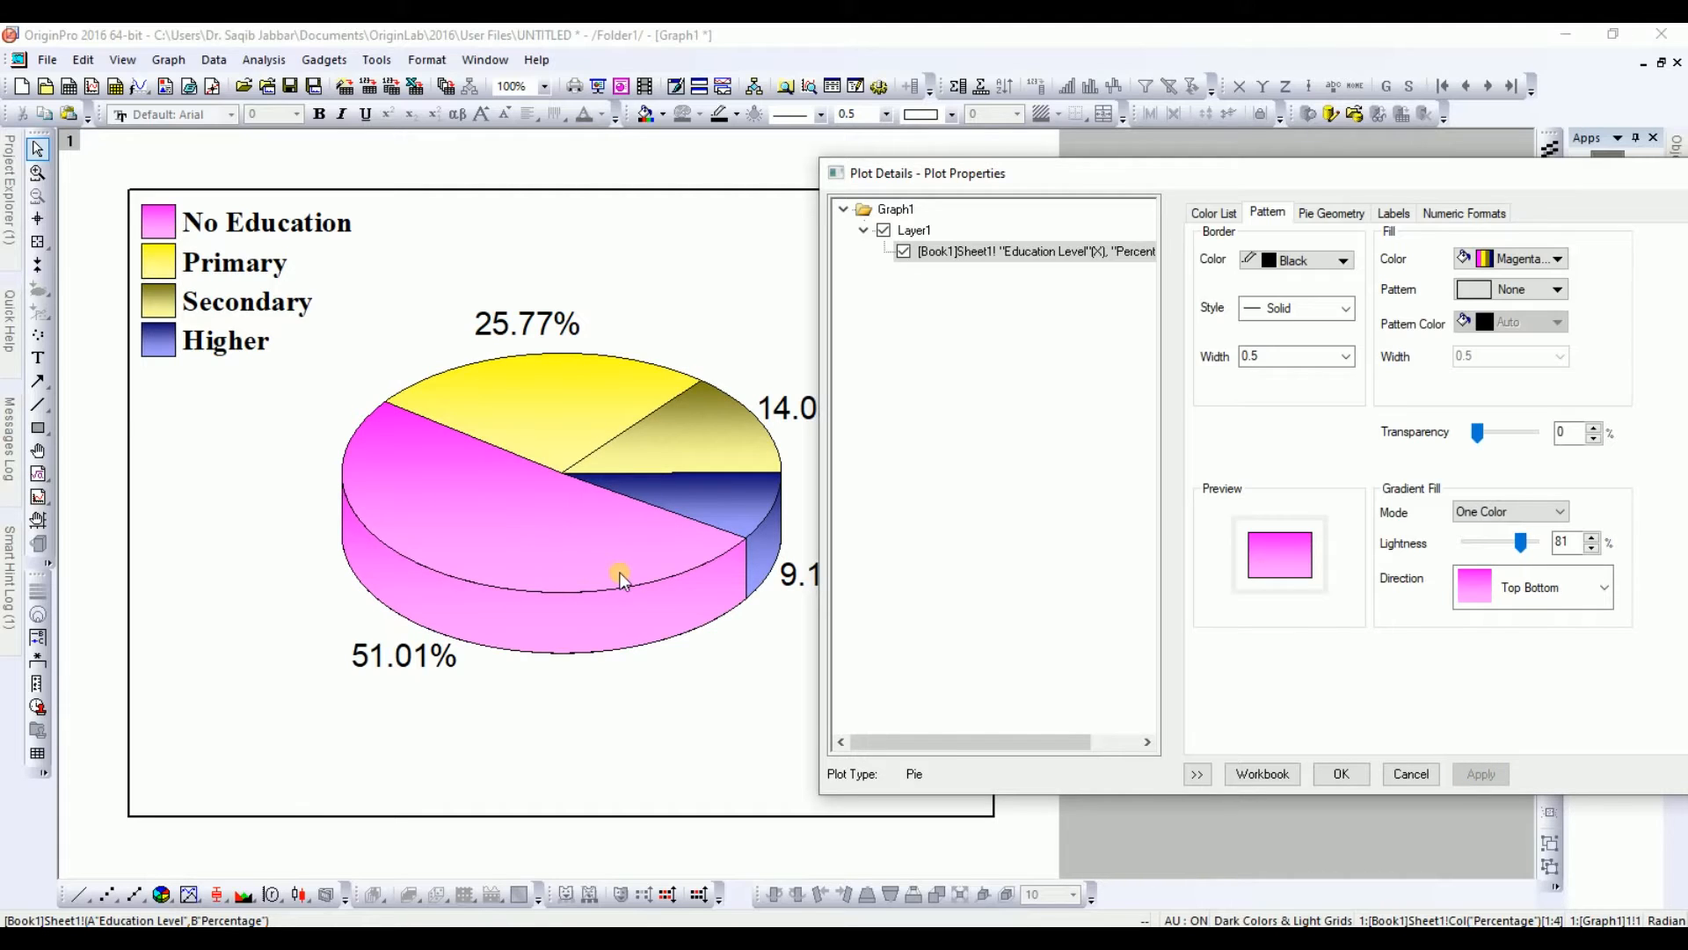
# Step: Try a two-colour gradient fill with Horizontal Center Out direction and apply it
pyautogui.click(1475, 520)
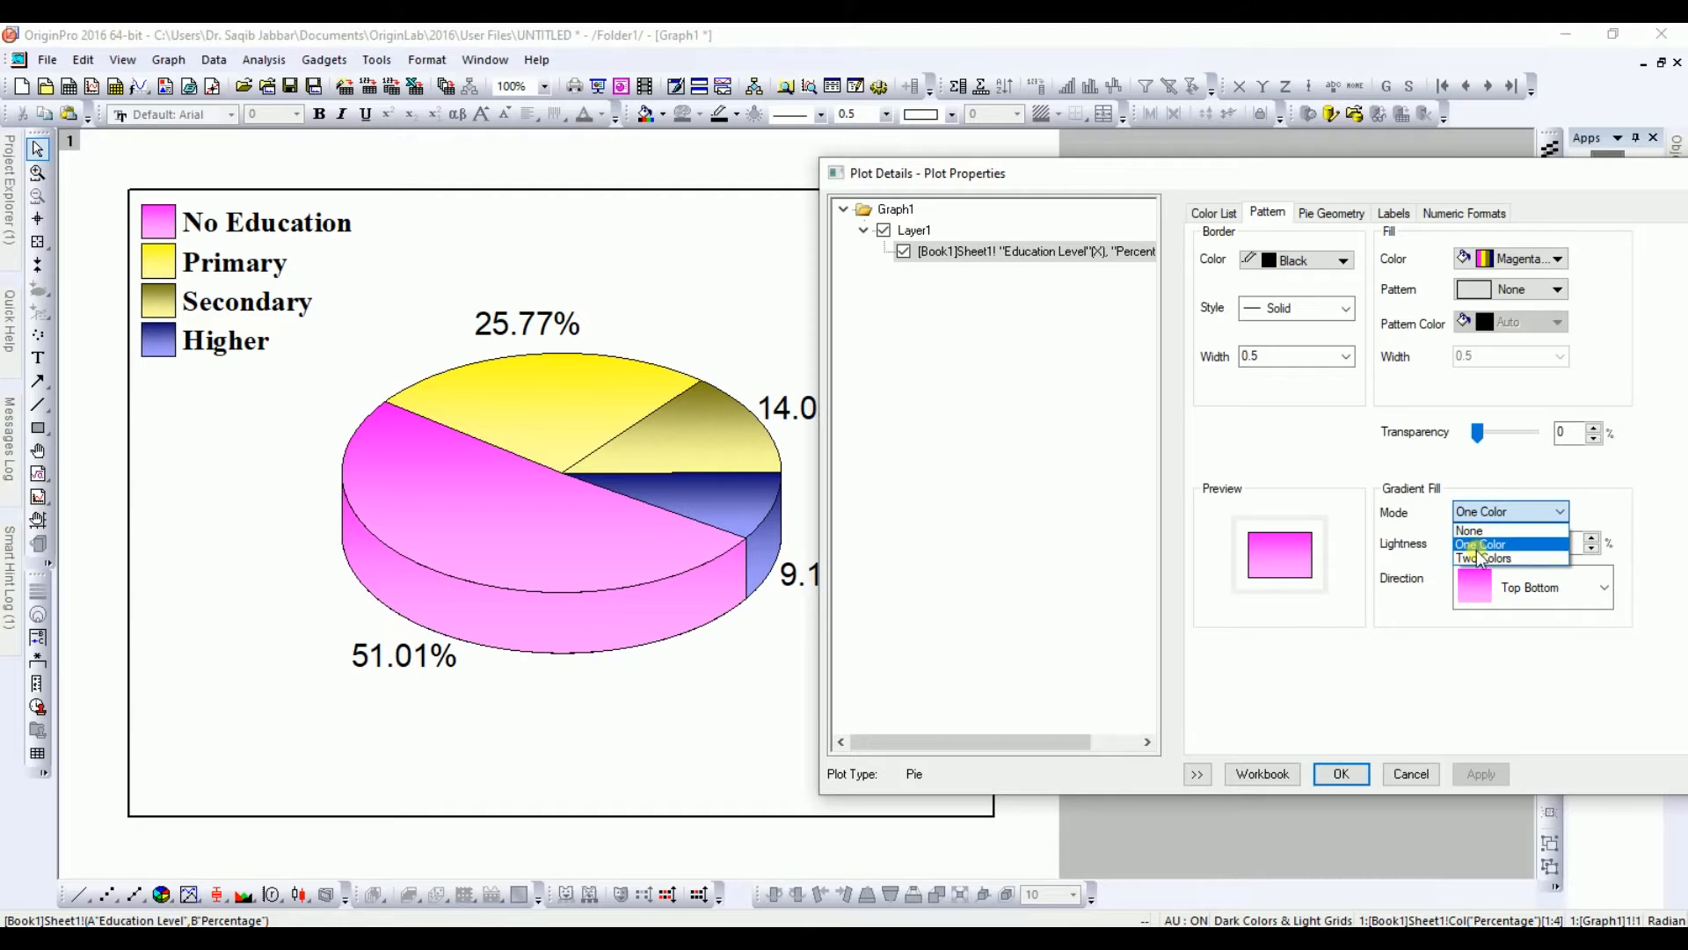
pyautogui.click(1478, 558)
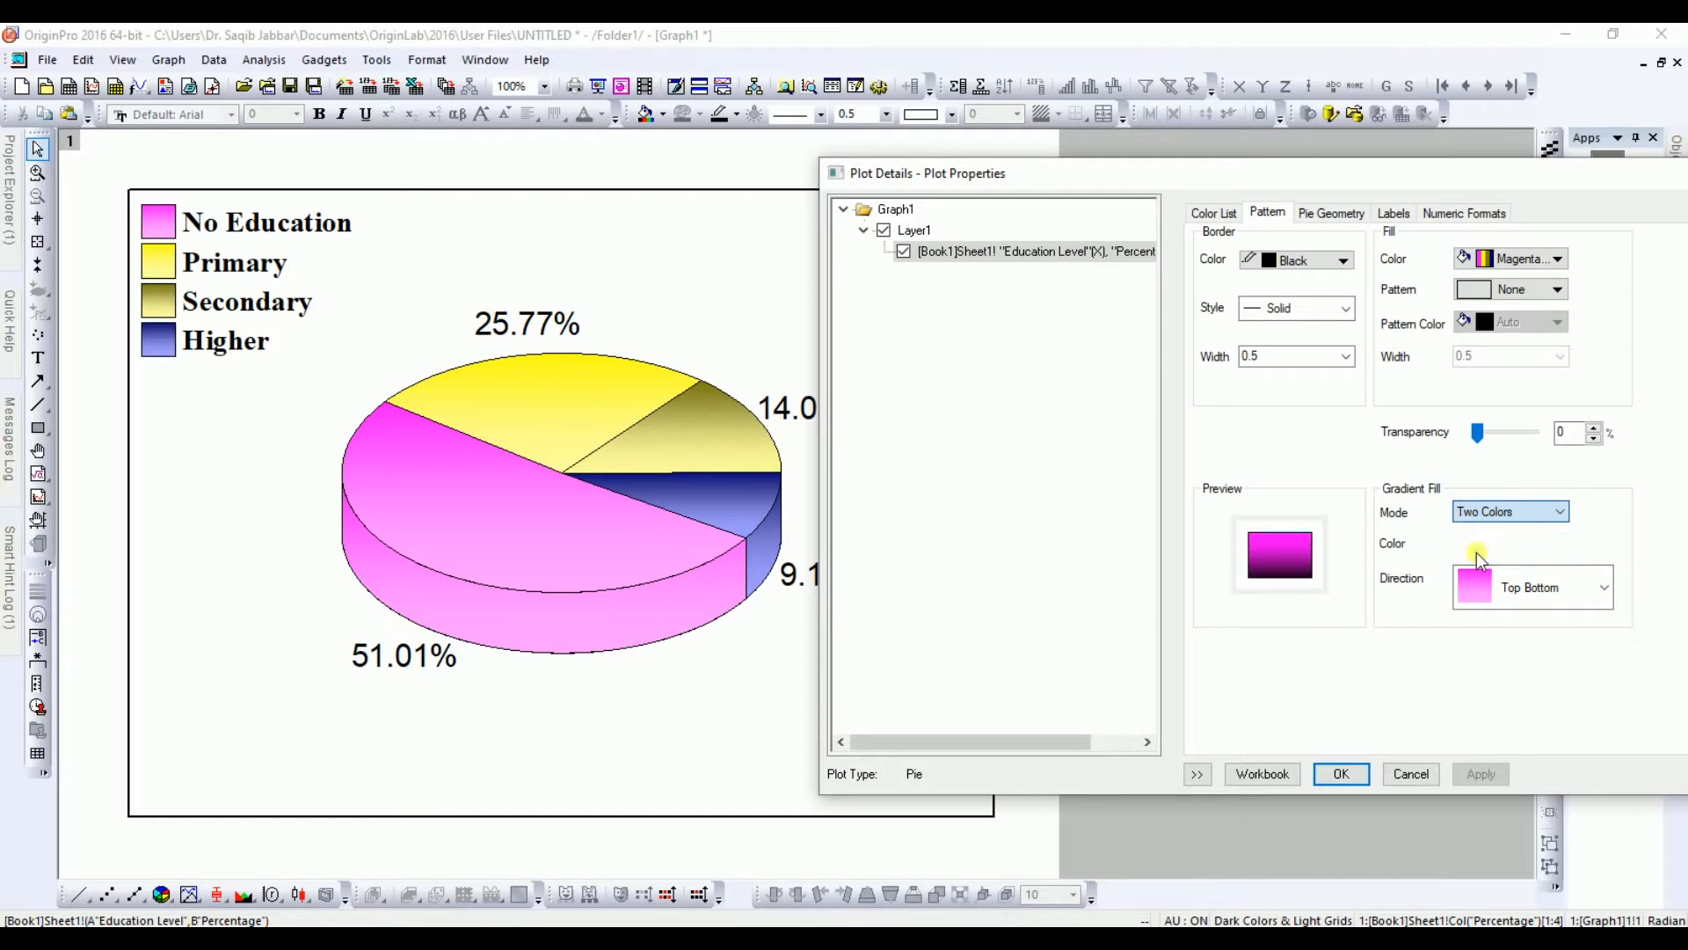
pyautogui.click(1515, 601)
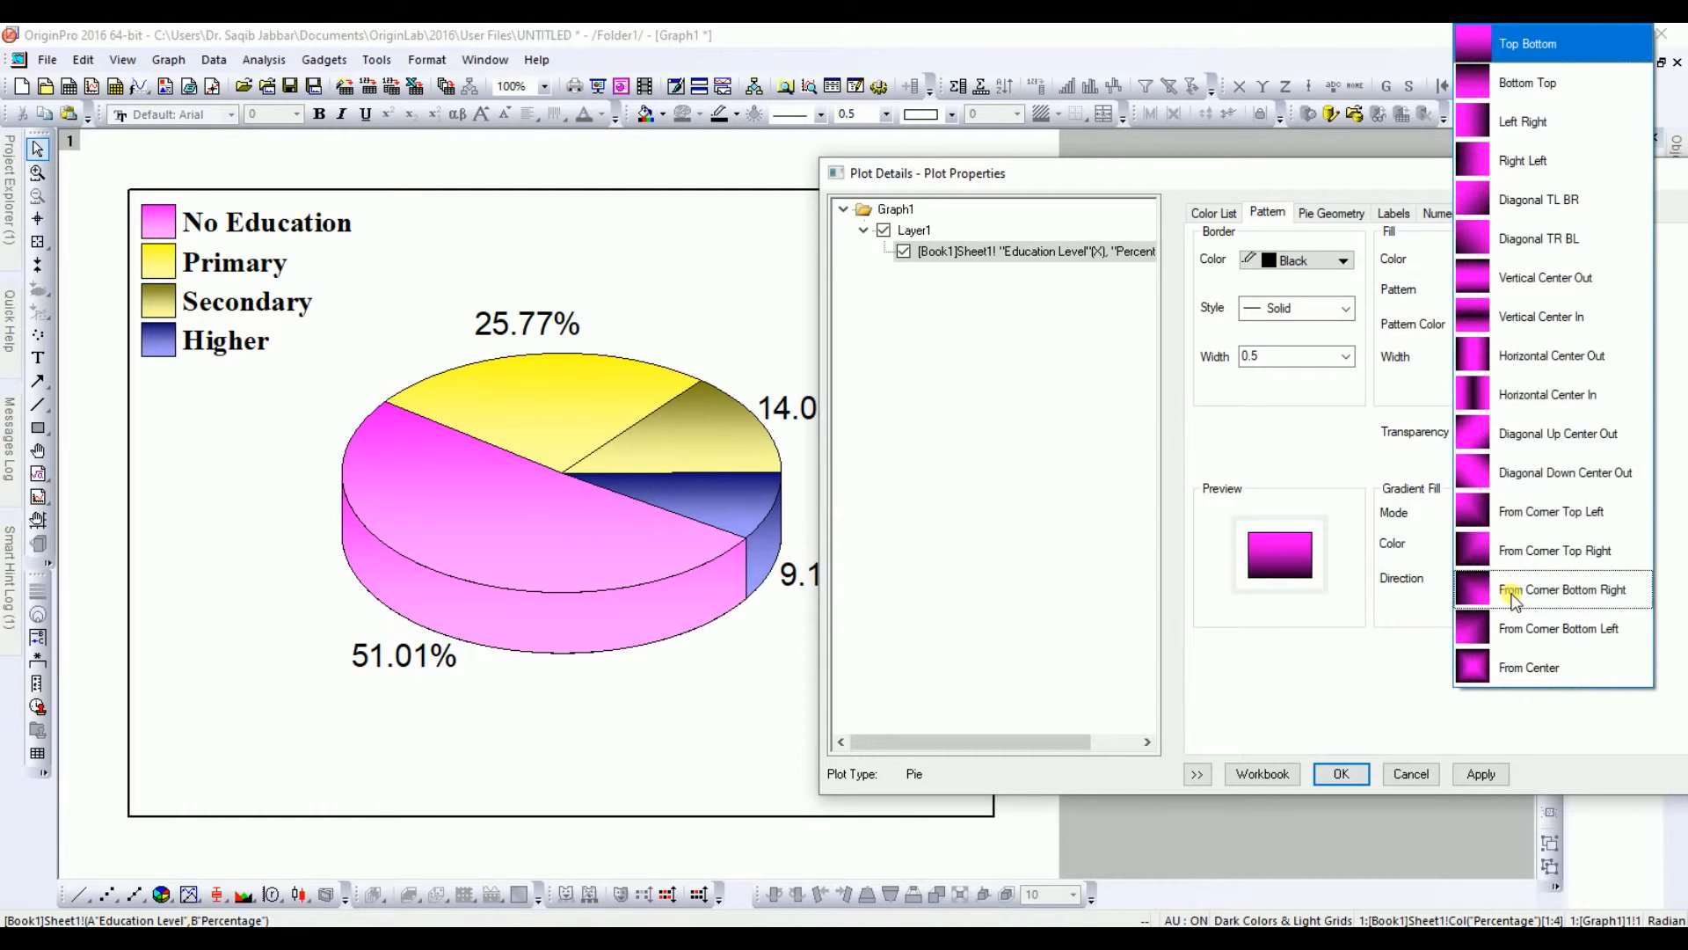
pyautogui.click(1481, 354)
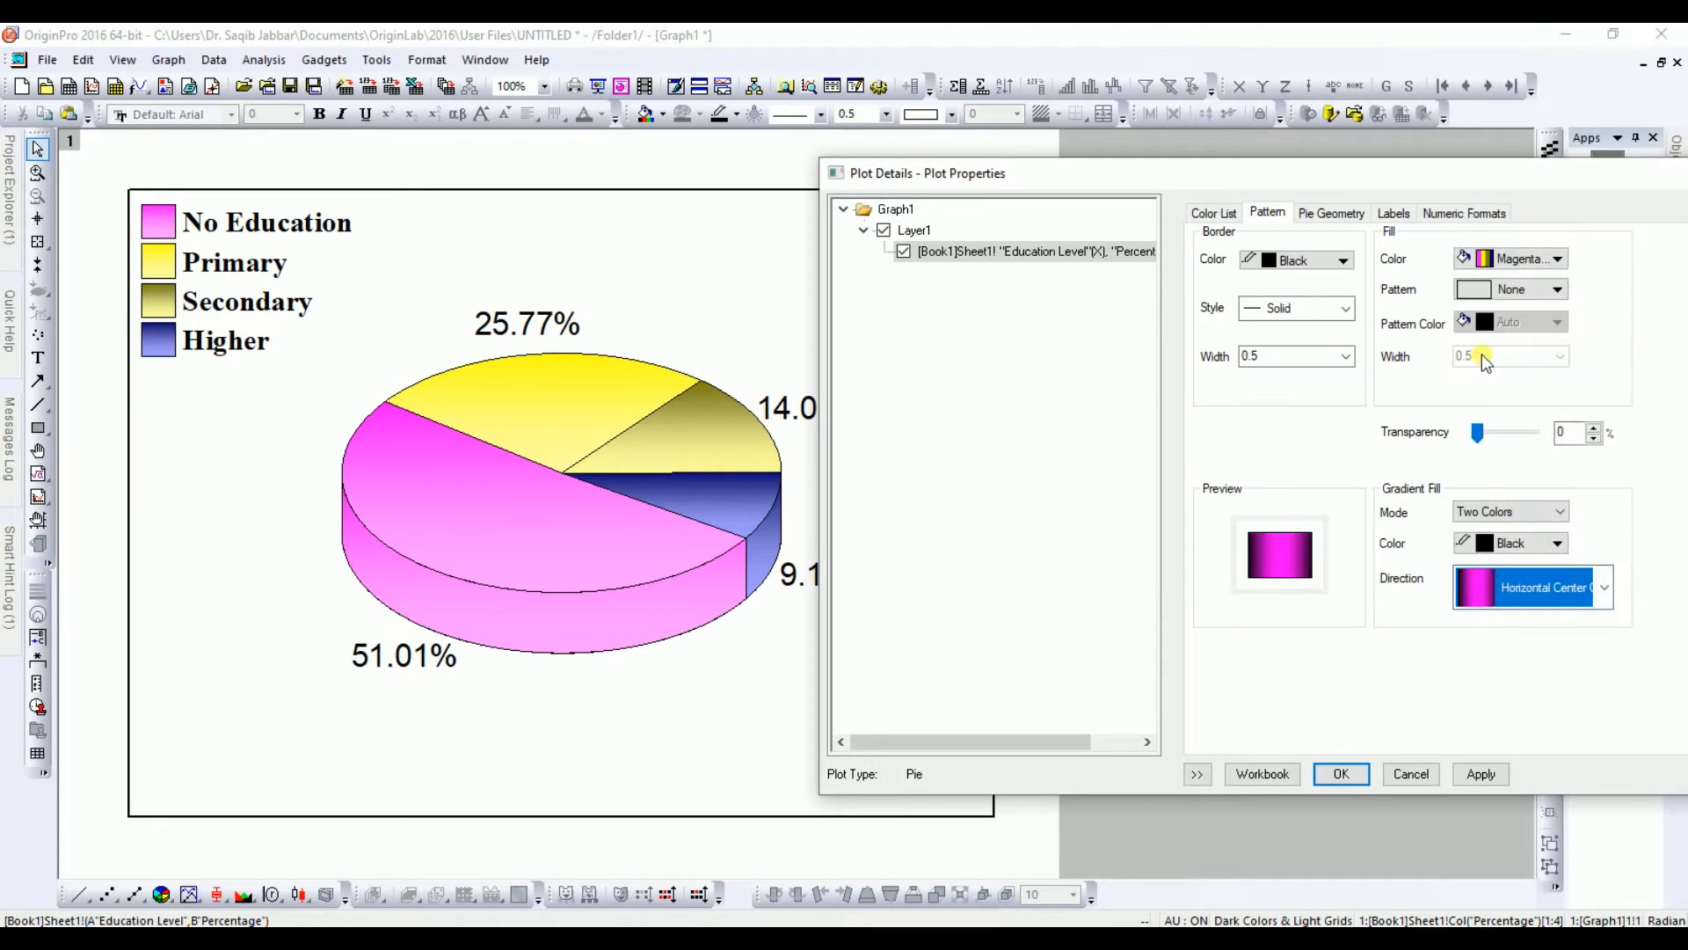
pyautogui.click(1481, 778)
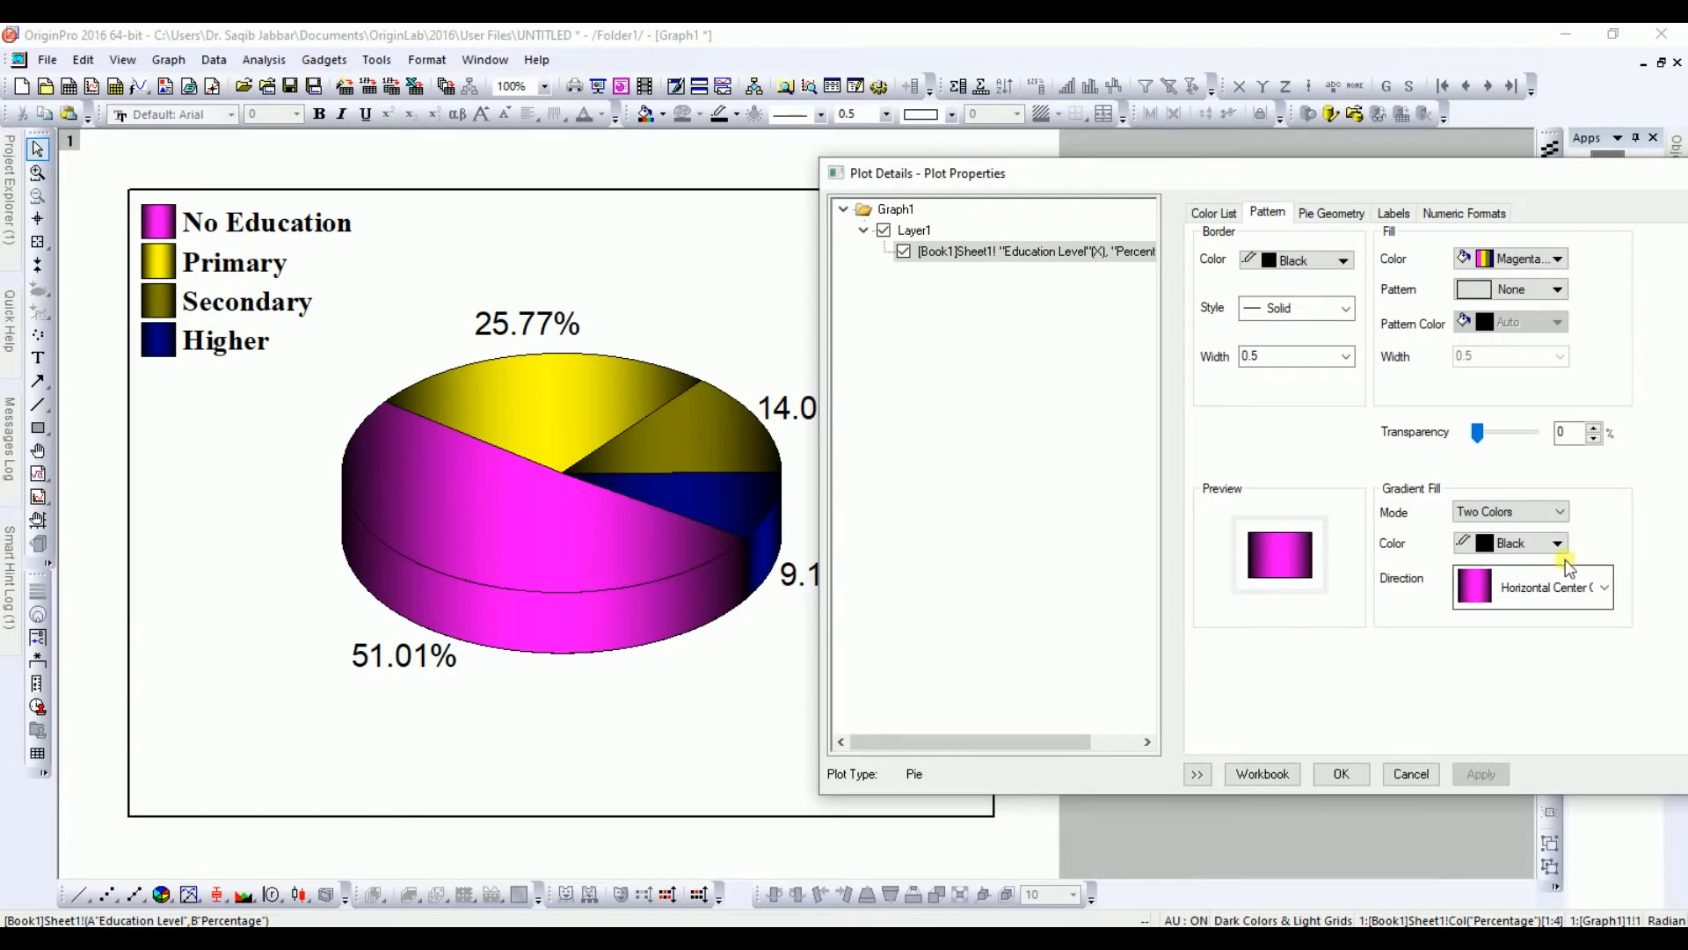
# Step: Set the gradient fill to One Color with lightness 71 and Right Left direction, applying it
pyautogui.click(1529, 514)
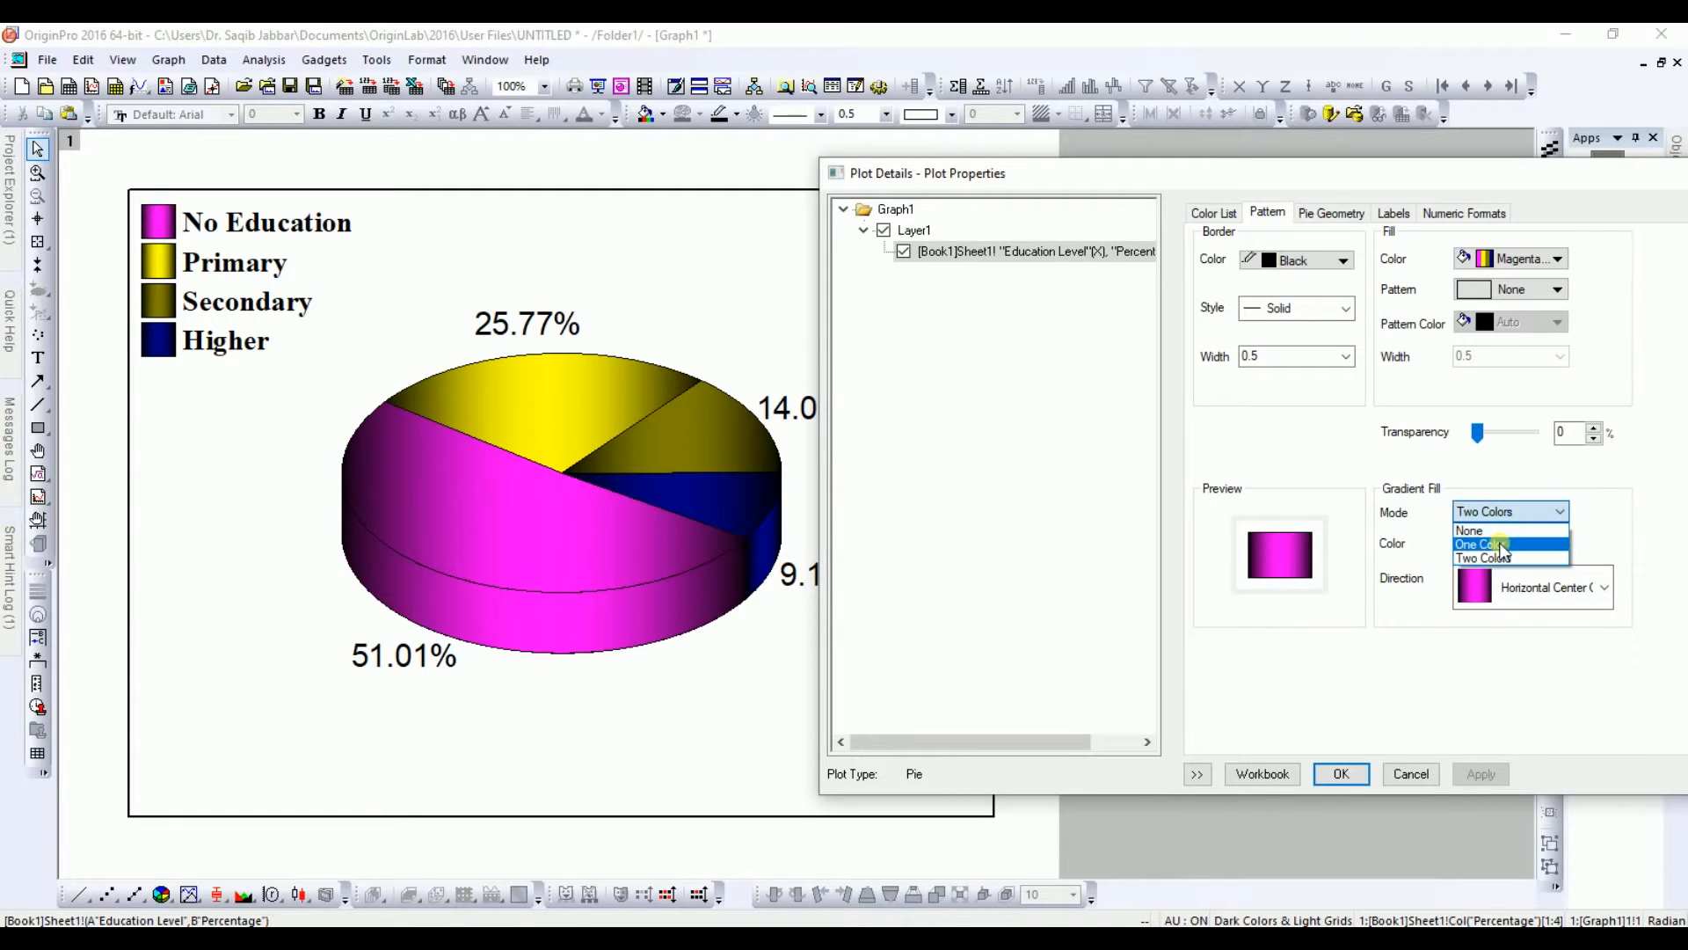
pyautogui.click(1493, 543)
pyautogui.moveTo(1492, 551); pyautogui.dragTo(1514, 544)
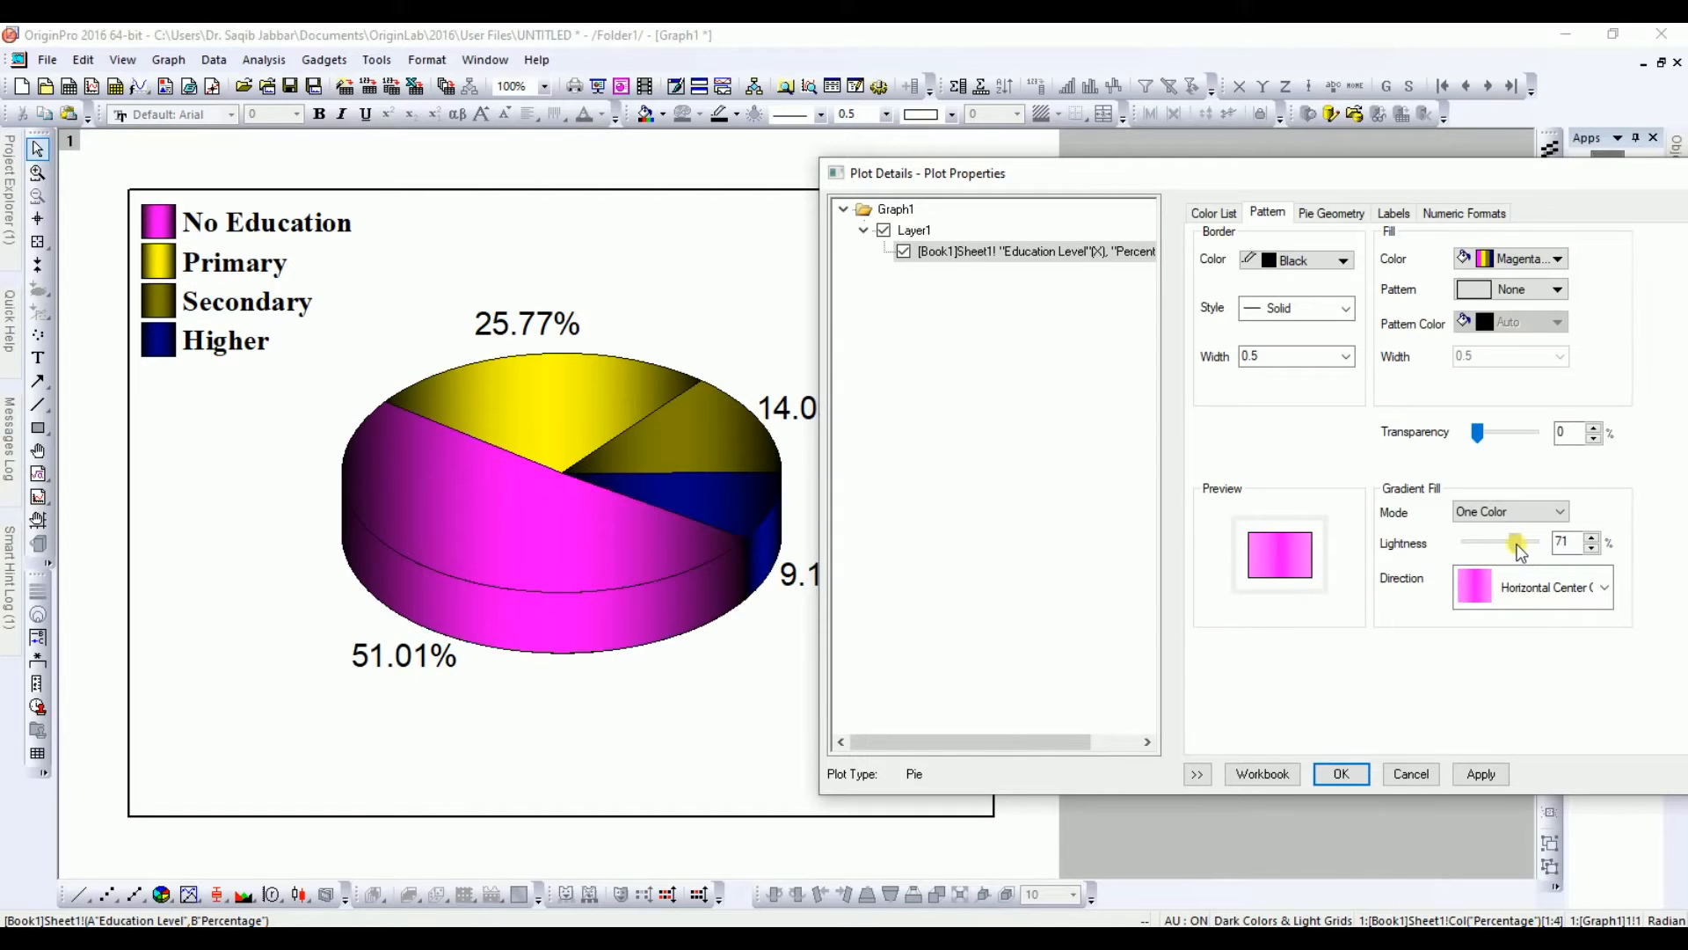
pyautogui.click(1479, 774)
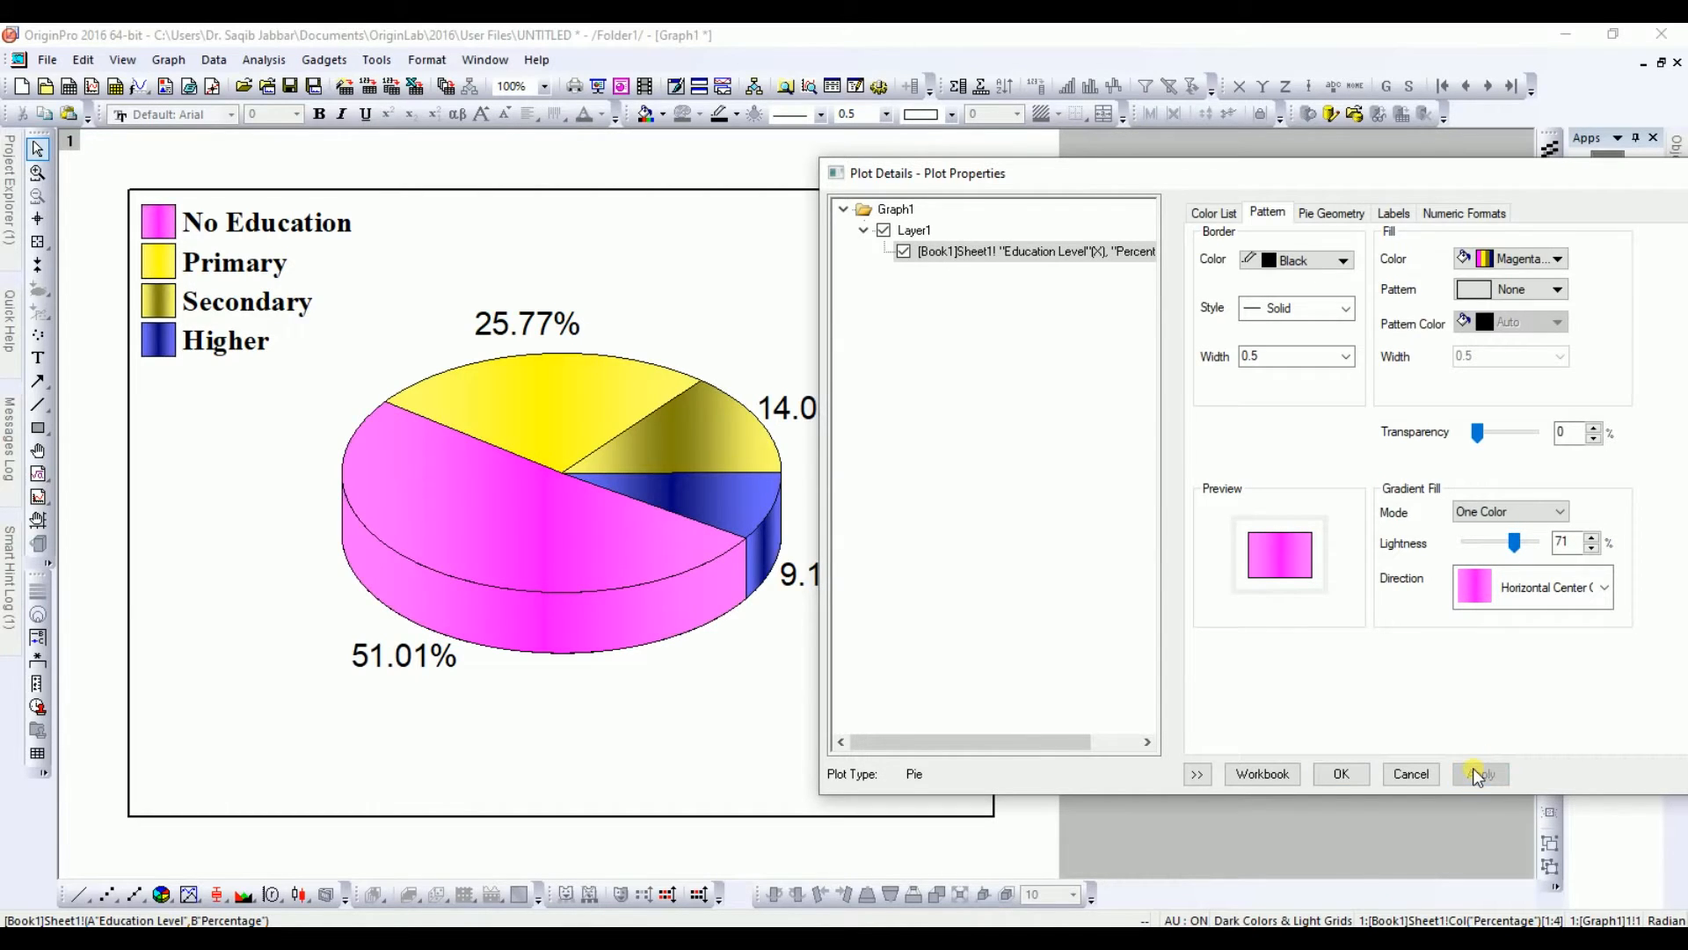
pyautogui.click(1530, 589)
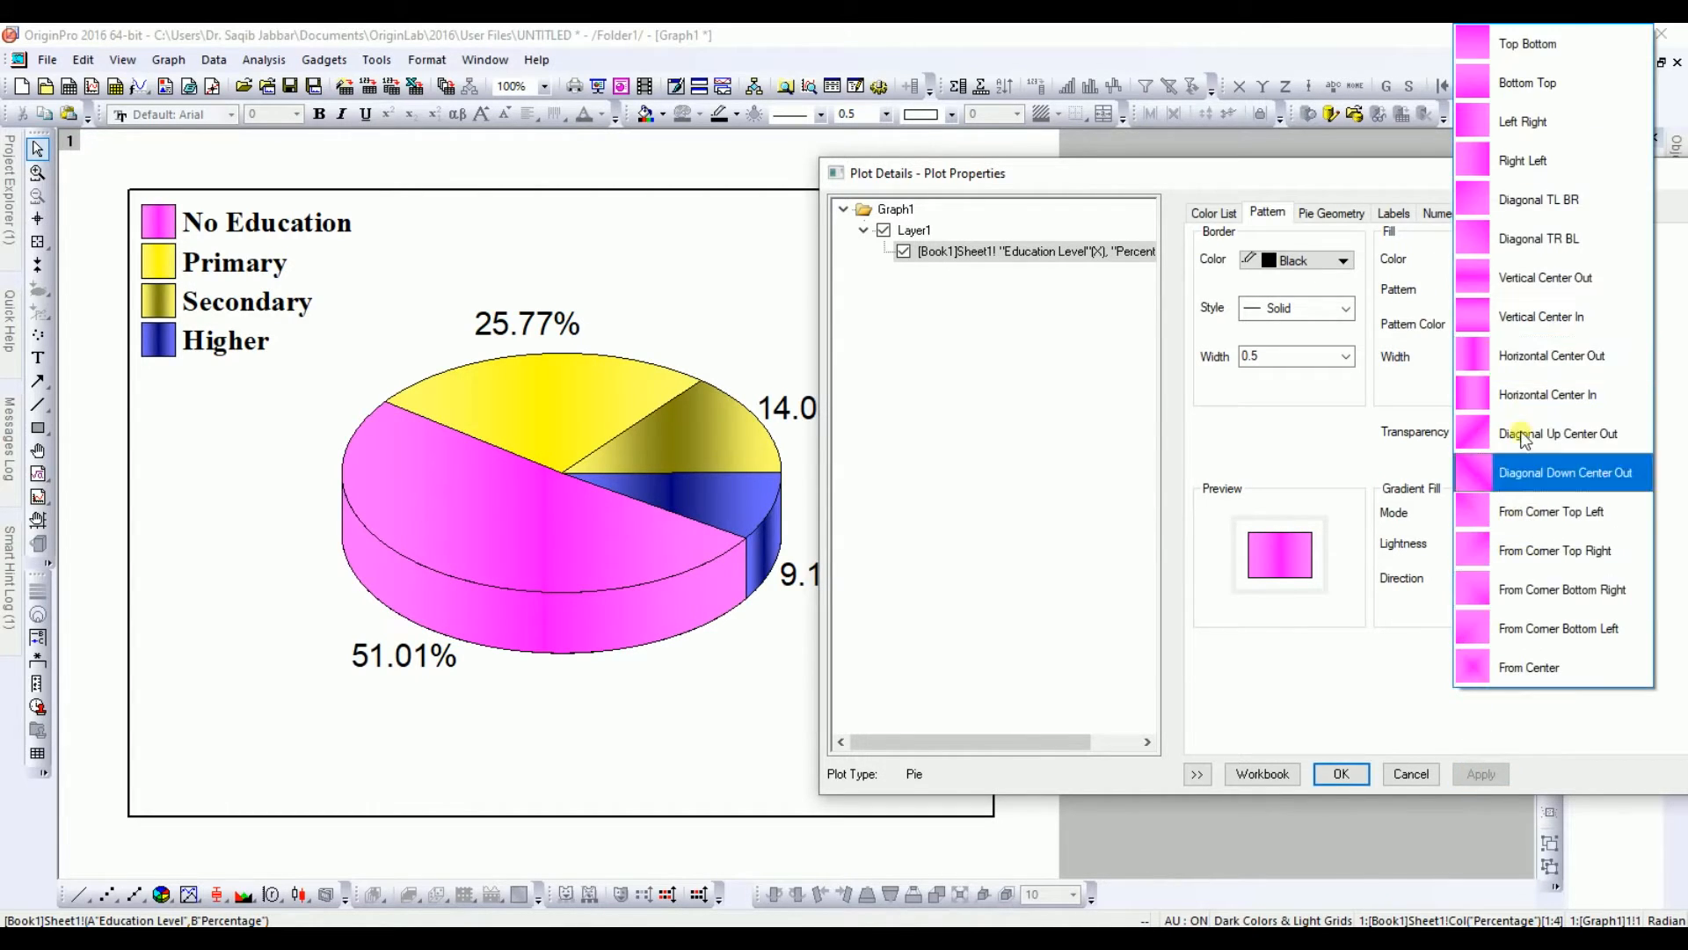
pyautogui.click(1507, 167)
pyautogui.click(1477, 770)
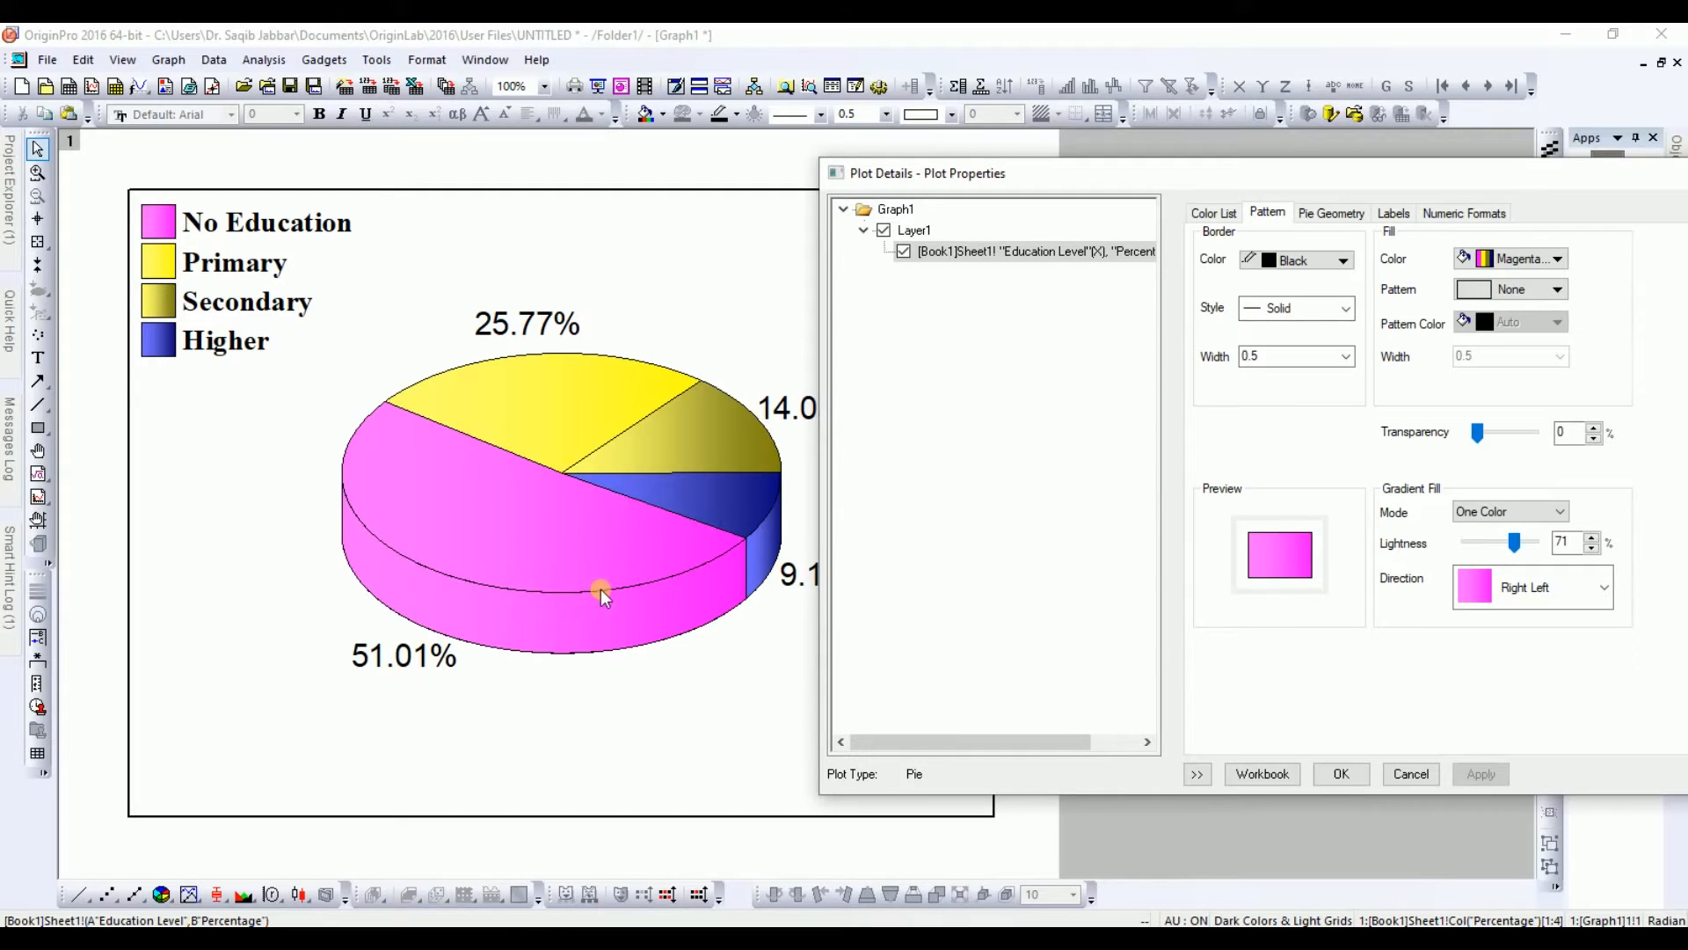
# Step: Try Dot and then Dash Dot Dot border styles for the pie slices, applying each
pyautogui.click(1292, 308)
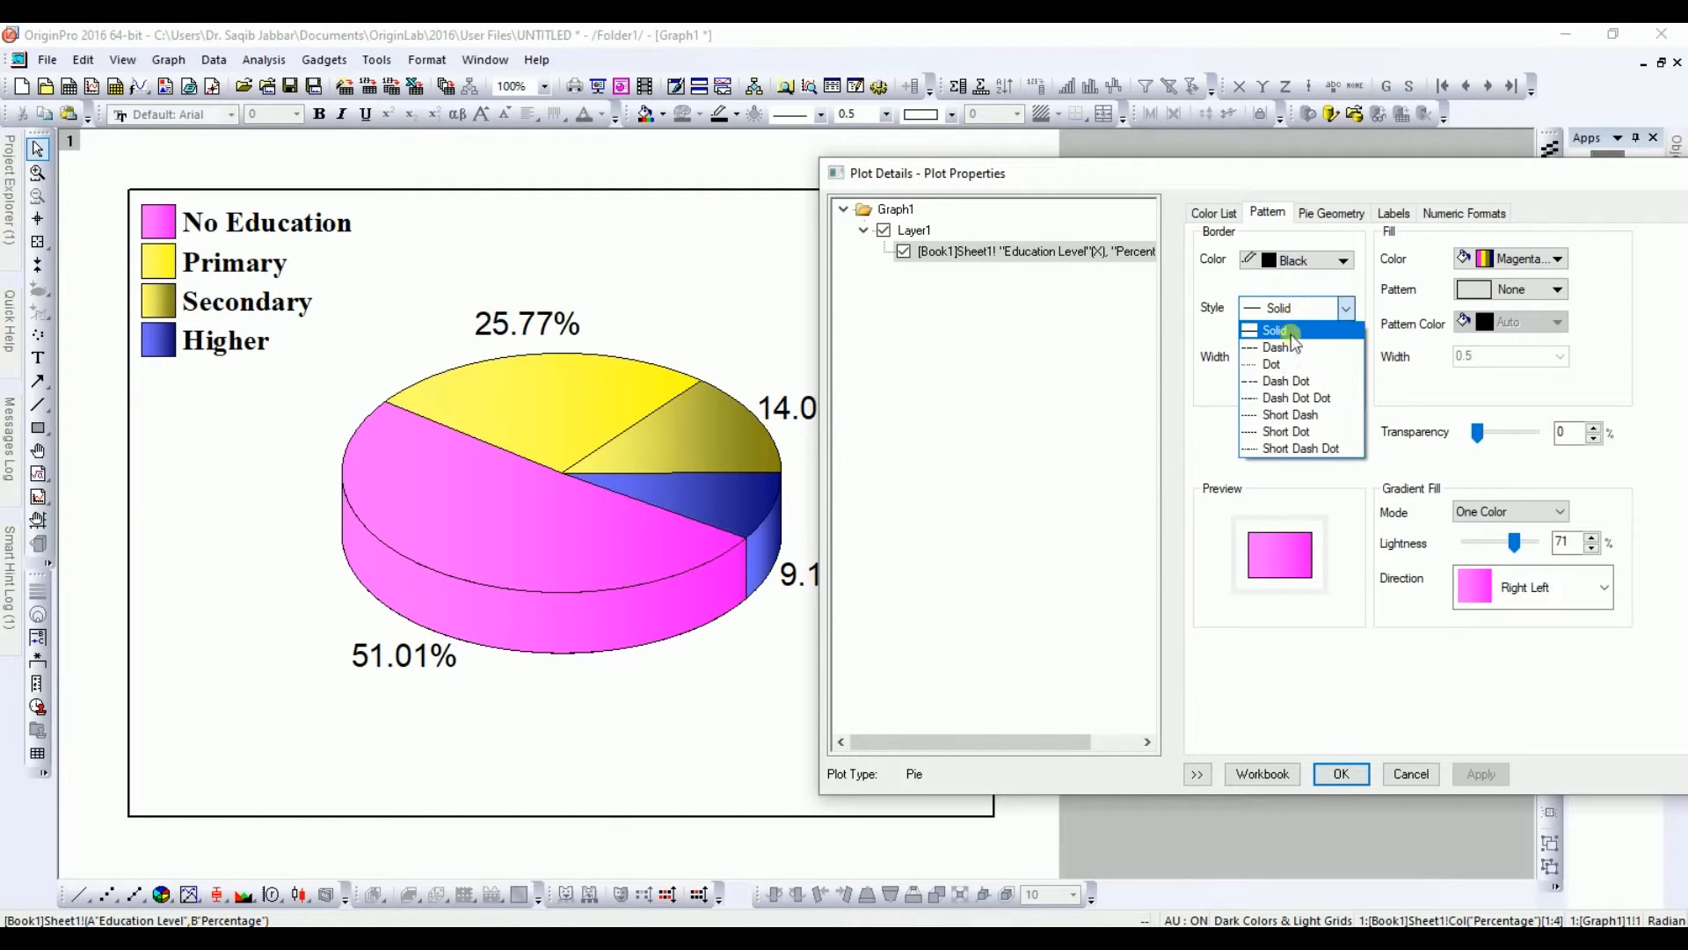
pyautogui.click(1291, 366)
pyautogui.click(1487, 773)
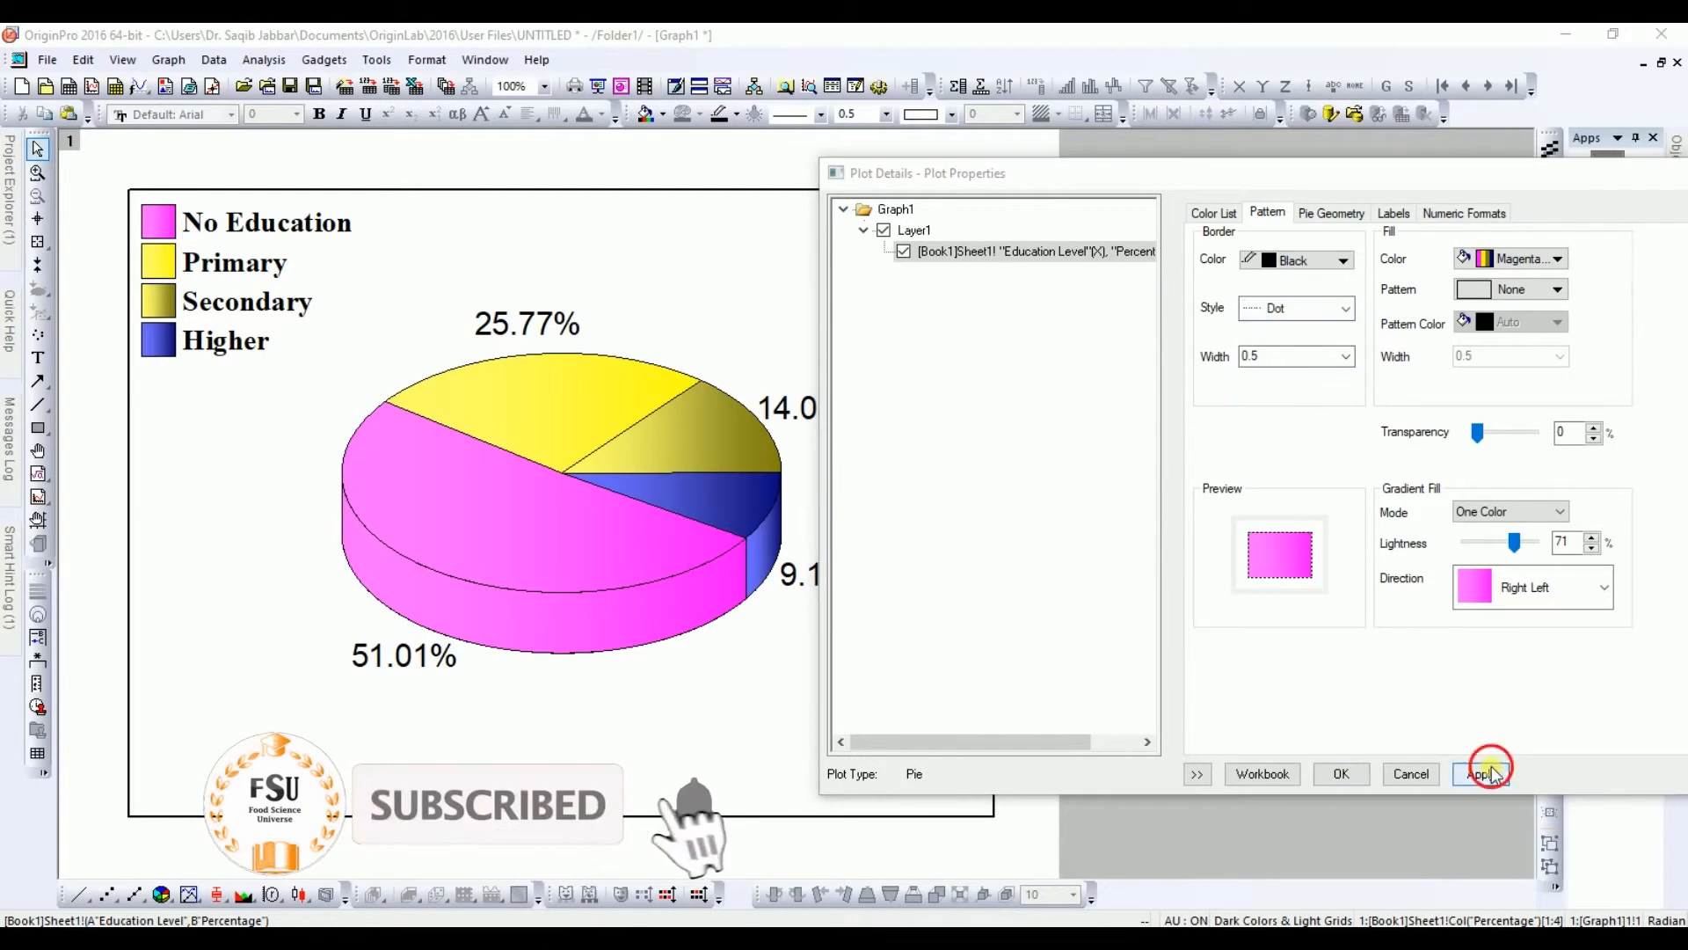
pyautogui.click(1307, 308)
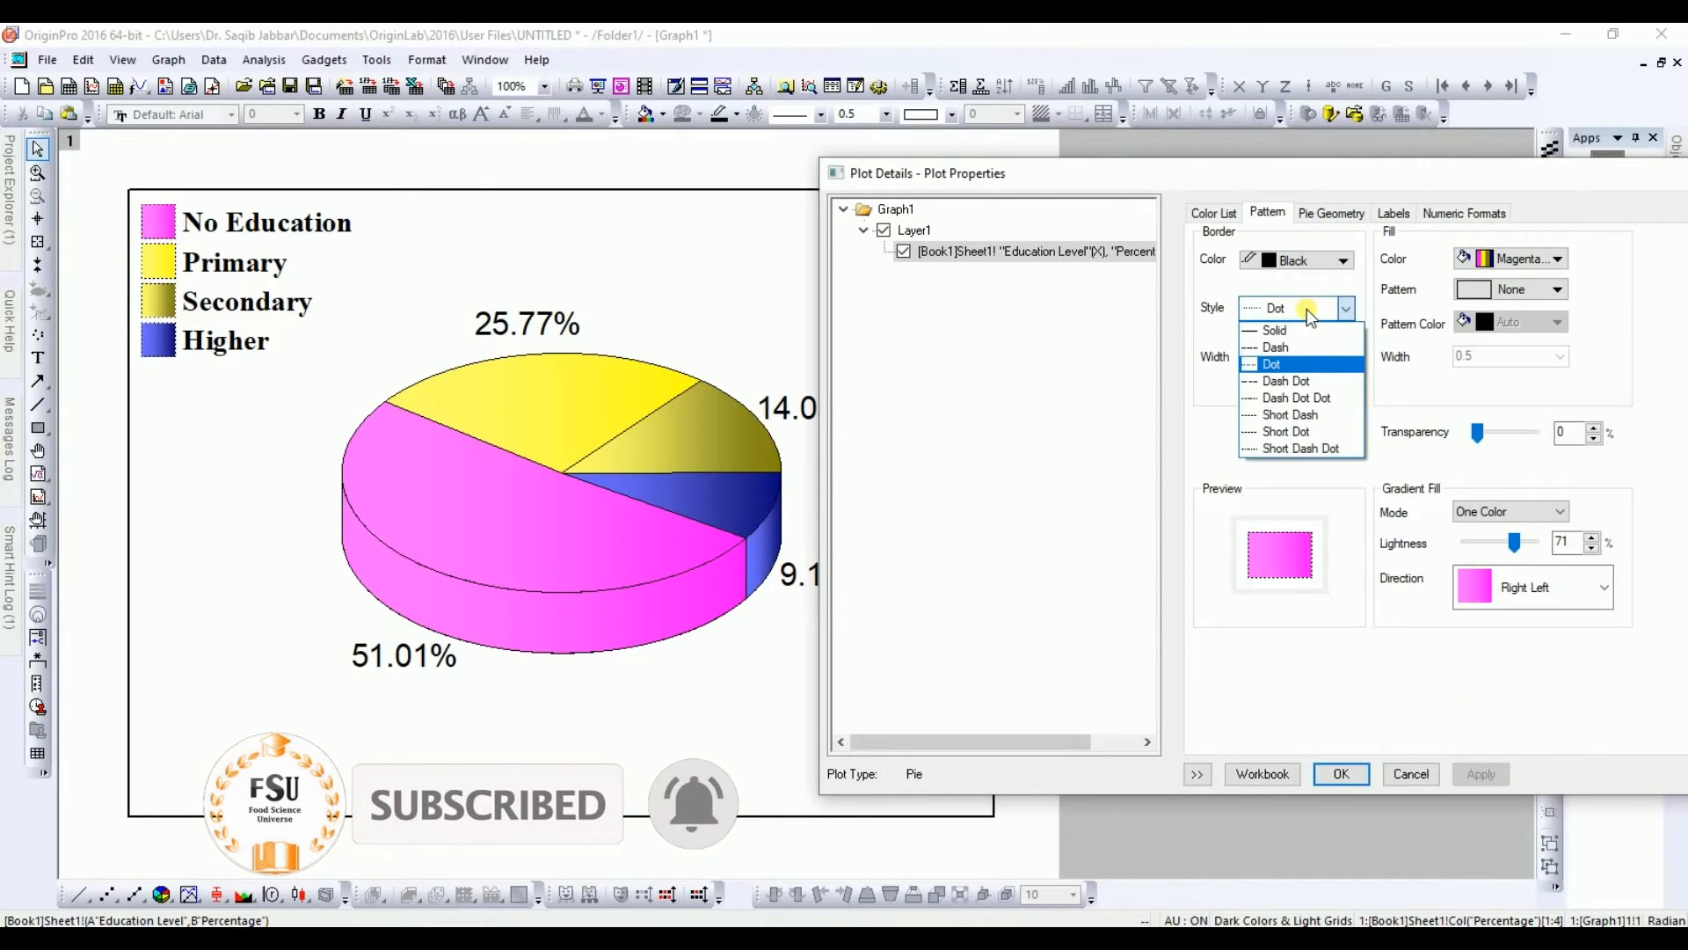
pyautogui.click(1296, 400)
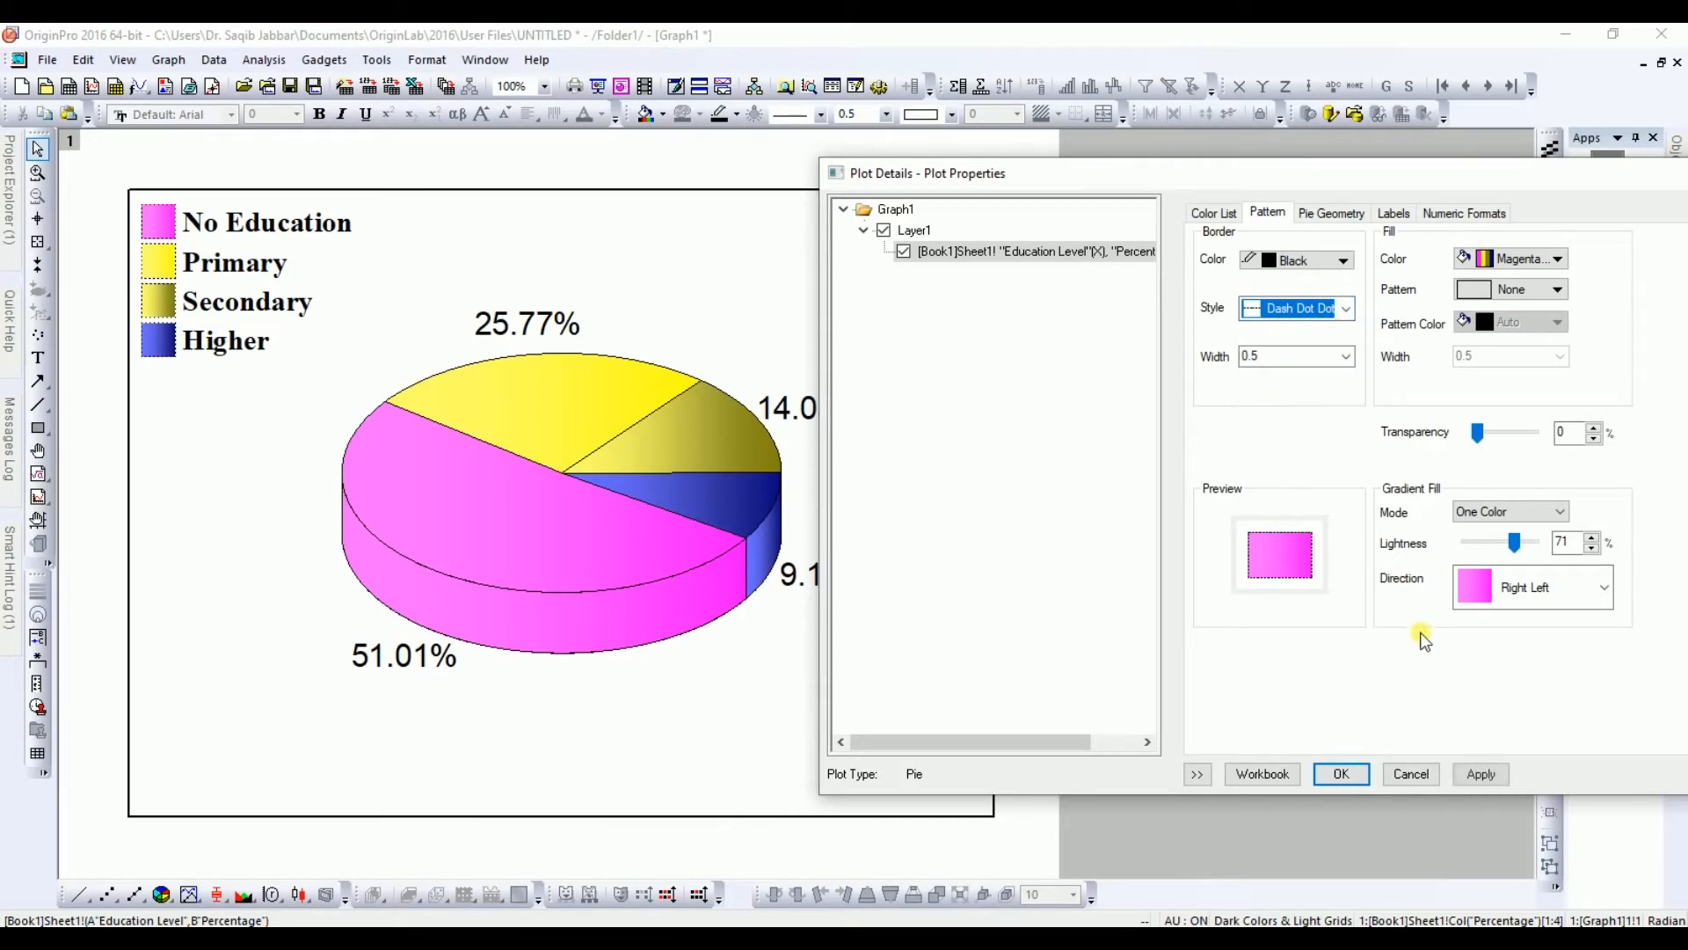
pyautogui.click(1481, 774)
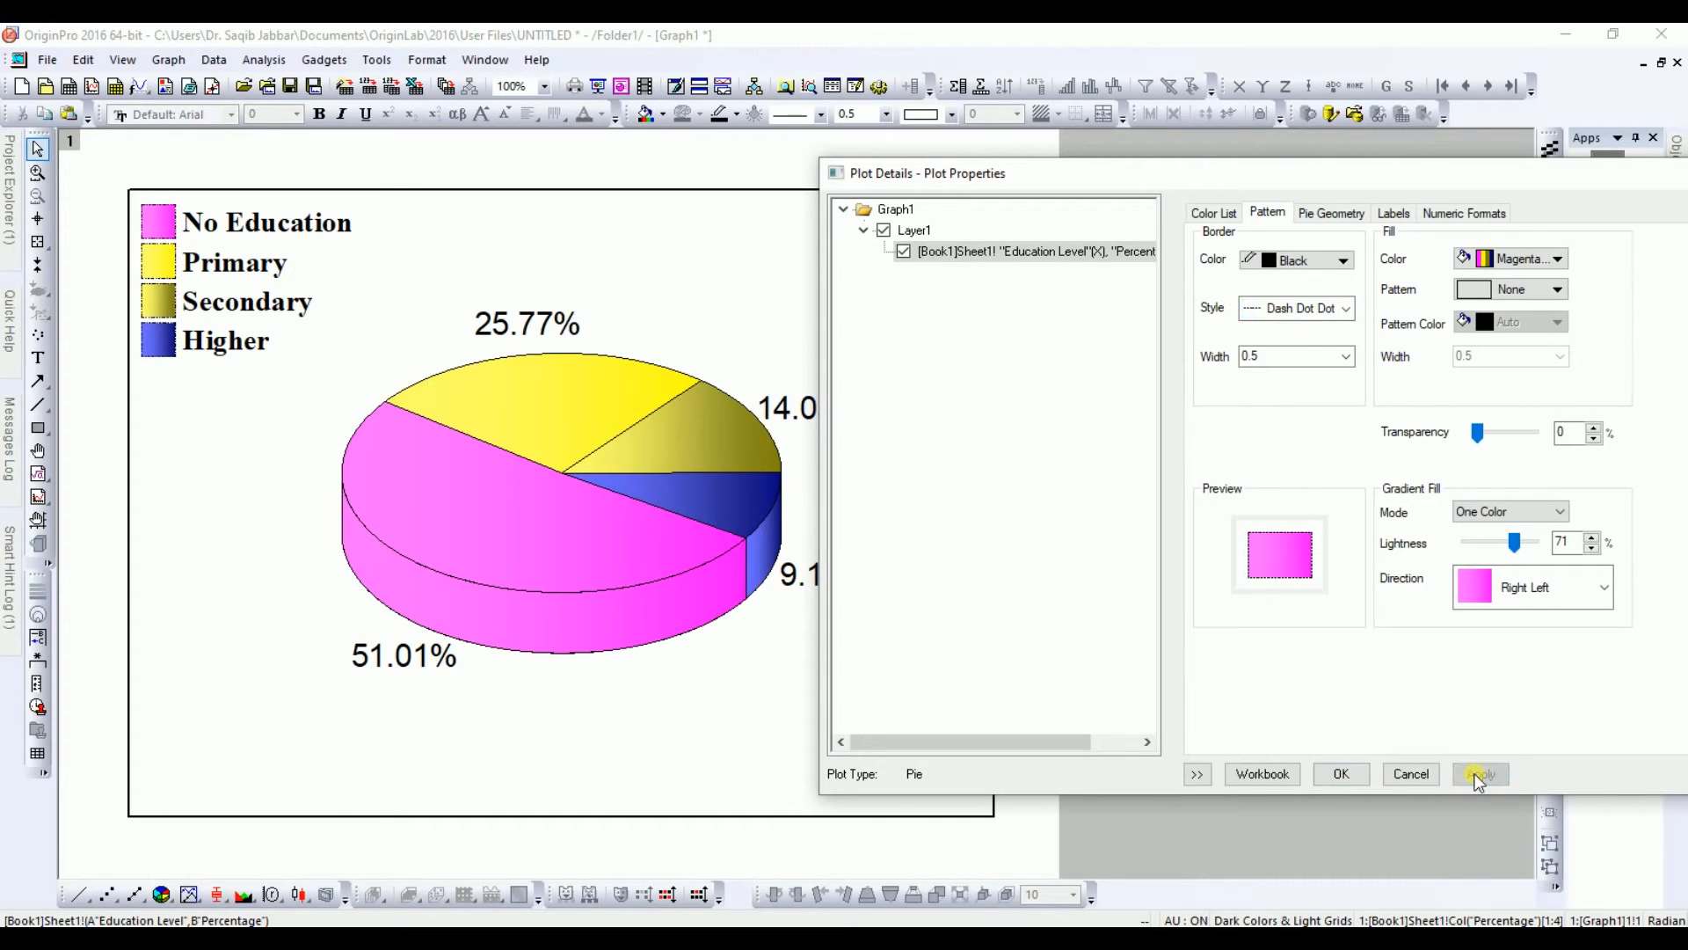
# Step: Set the slice border width to 2 and apply
pyautogui.click(1325, 363)
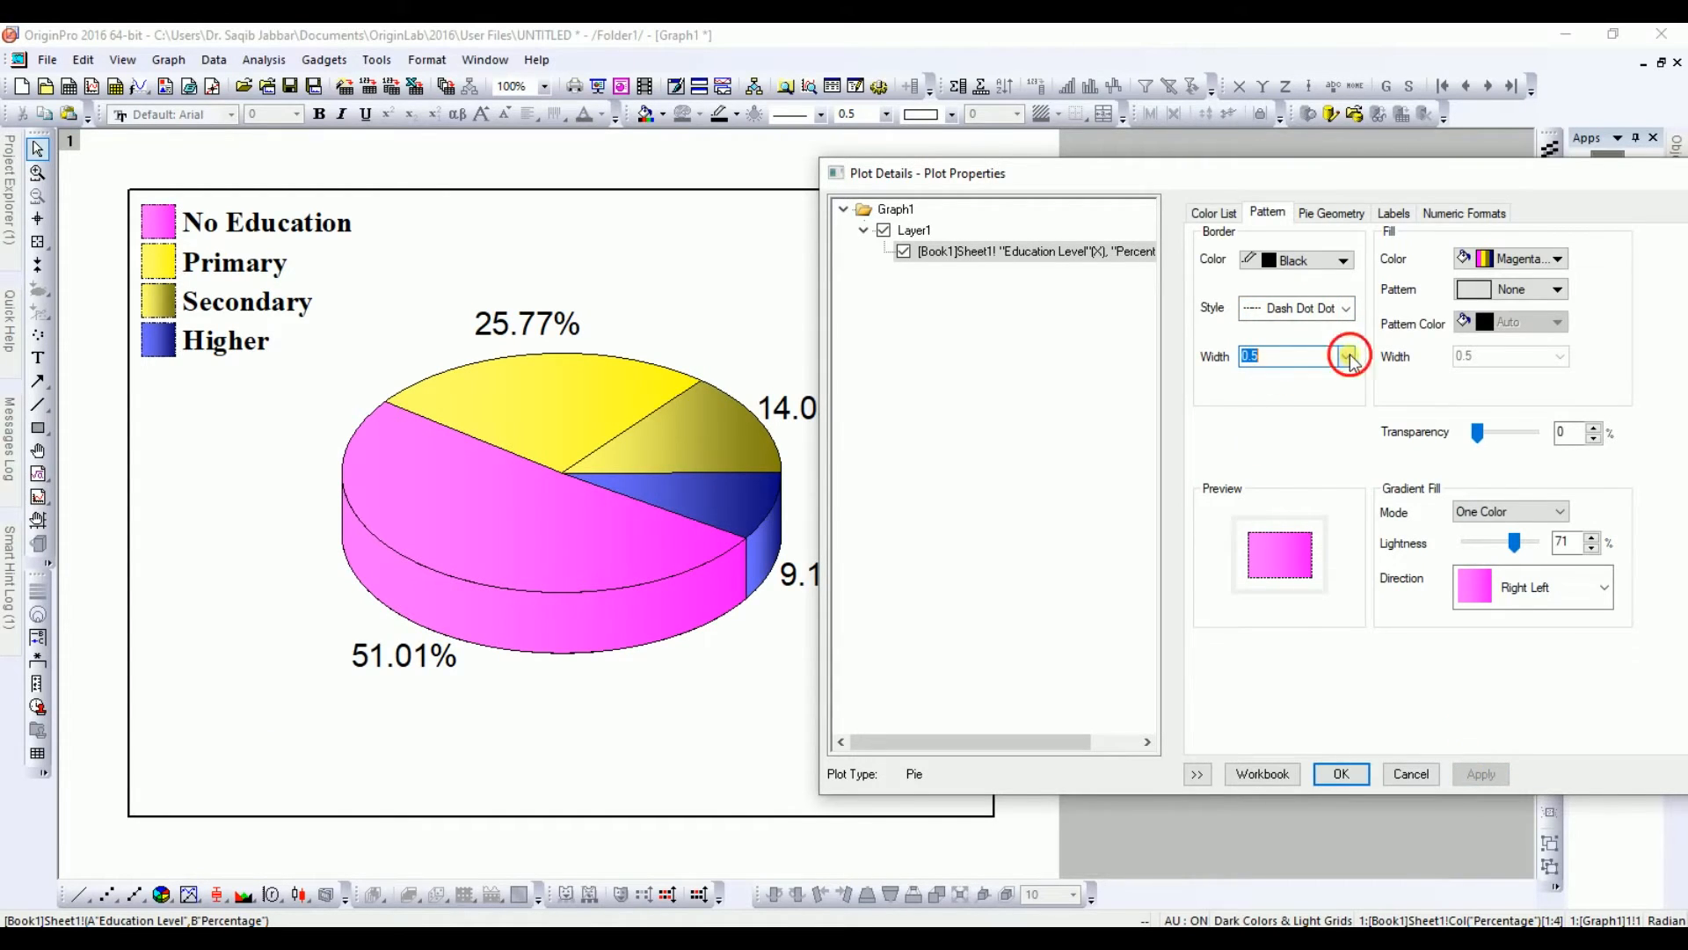
pyautogui.click(1348, 356)
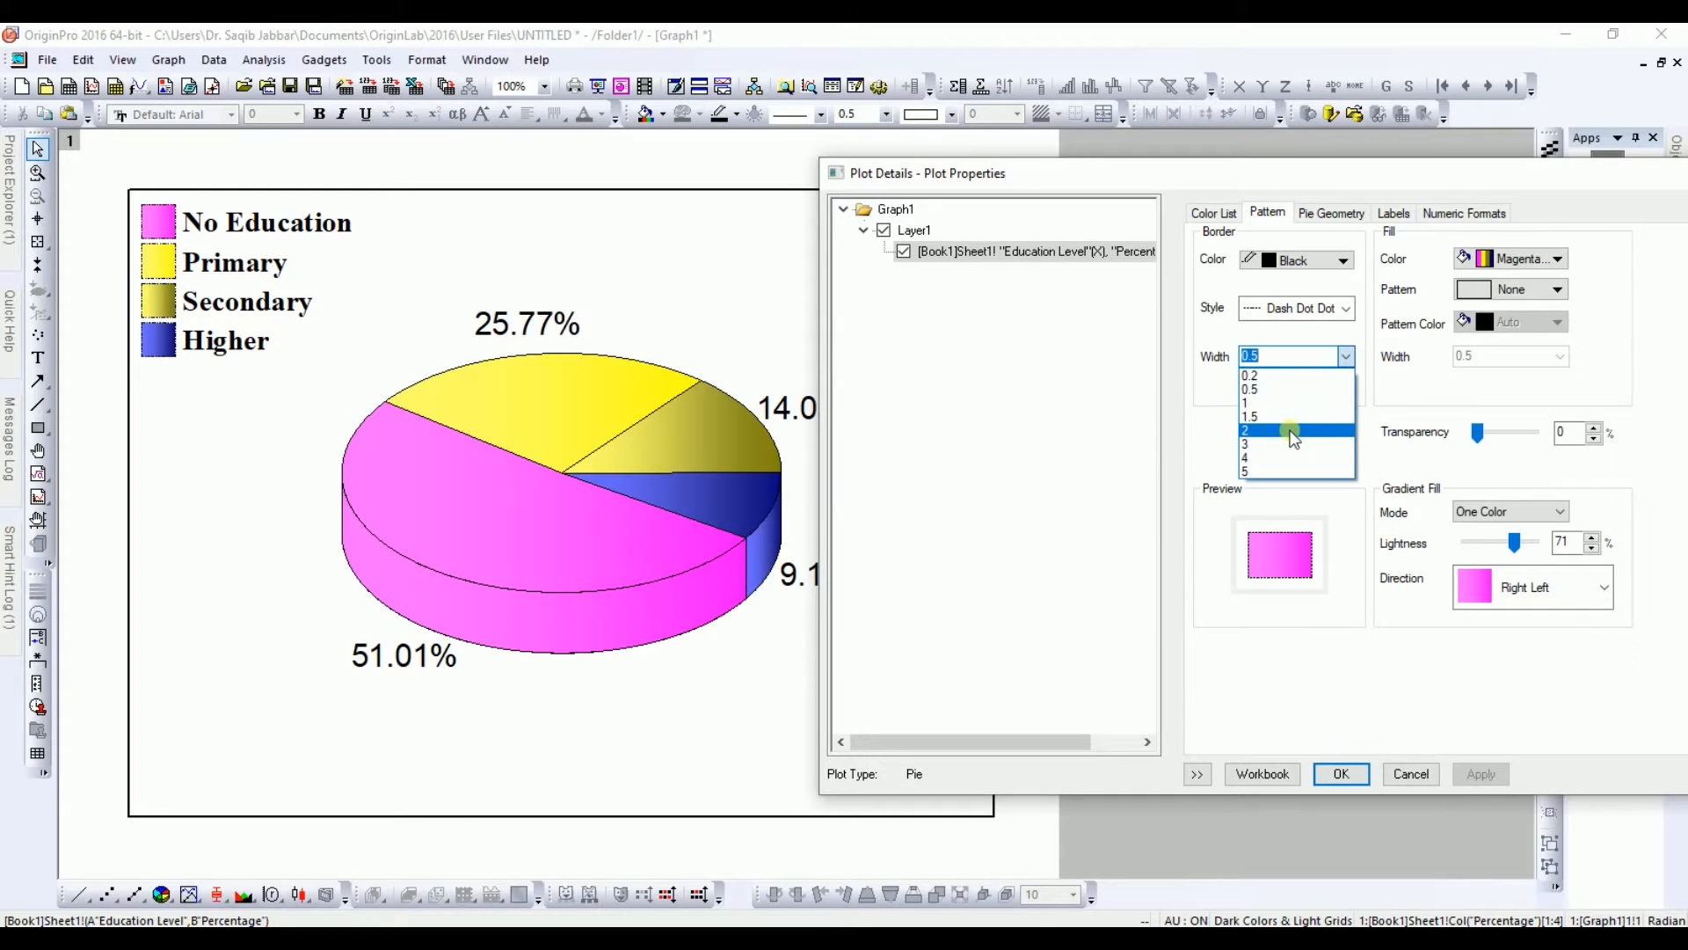
pyautogui.click(1294, 431)
pyautogui.click(1479, 774)
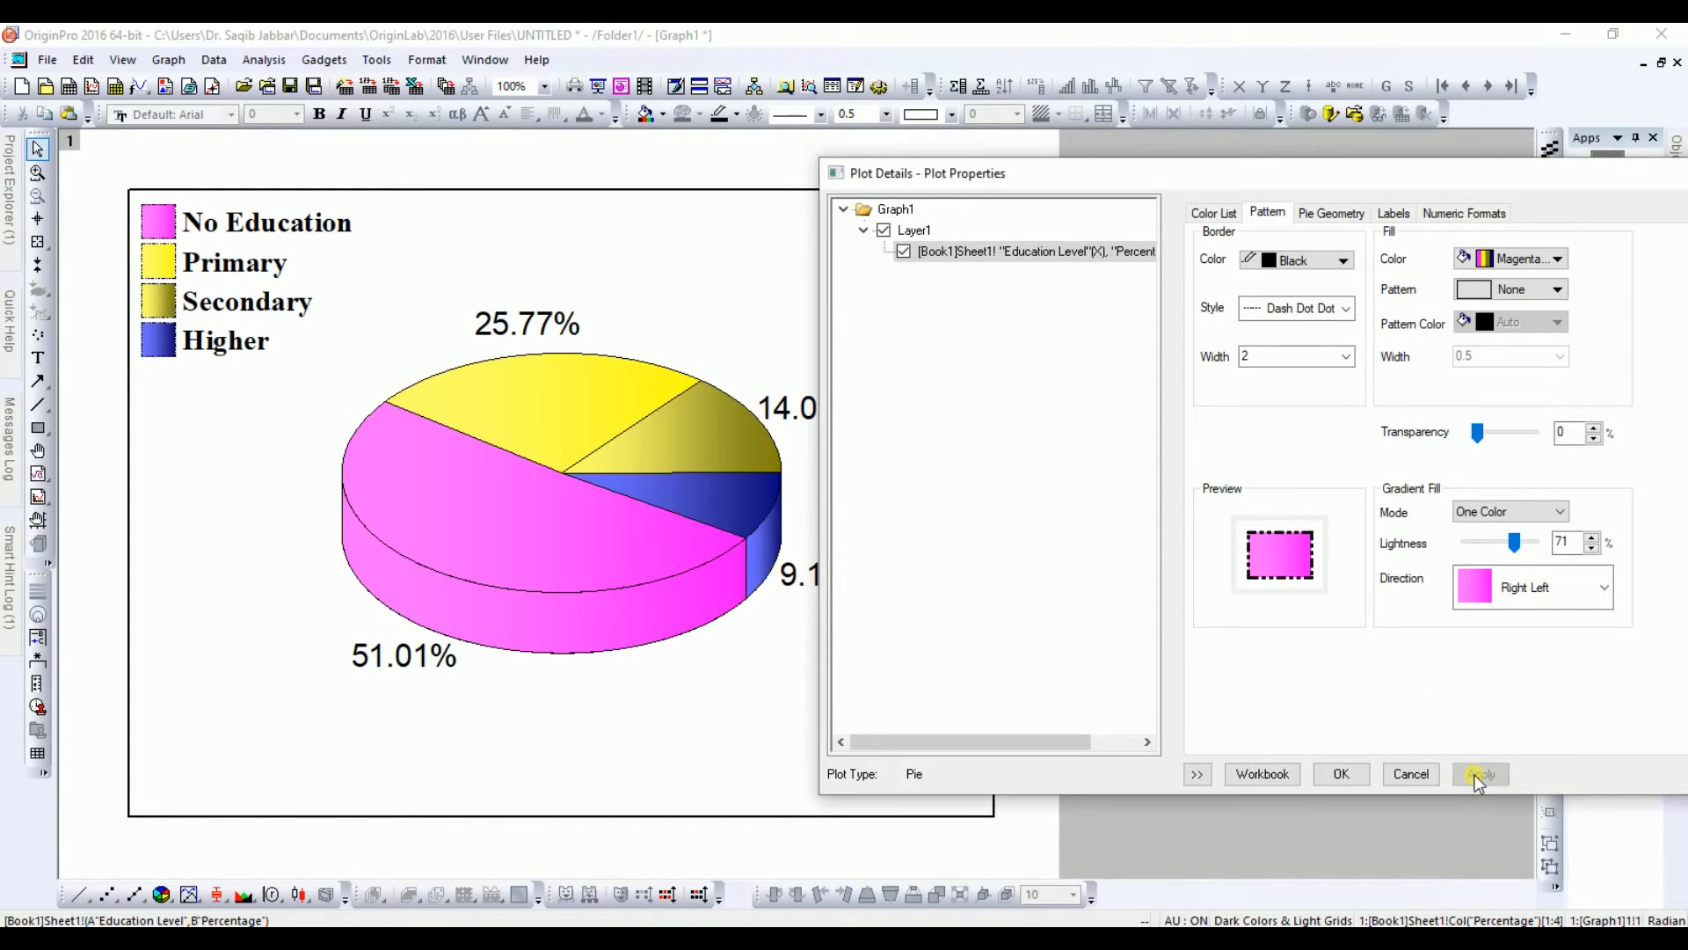
# Step: Restore the slice border to Solid style with width 0.5 and apply
pyautogui.click(1275, 310)
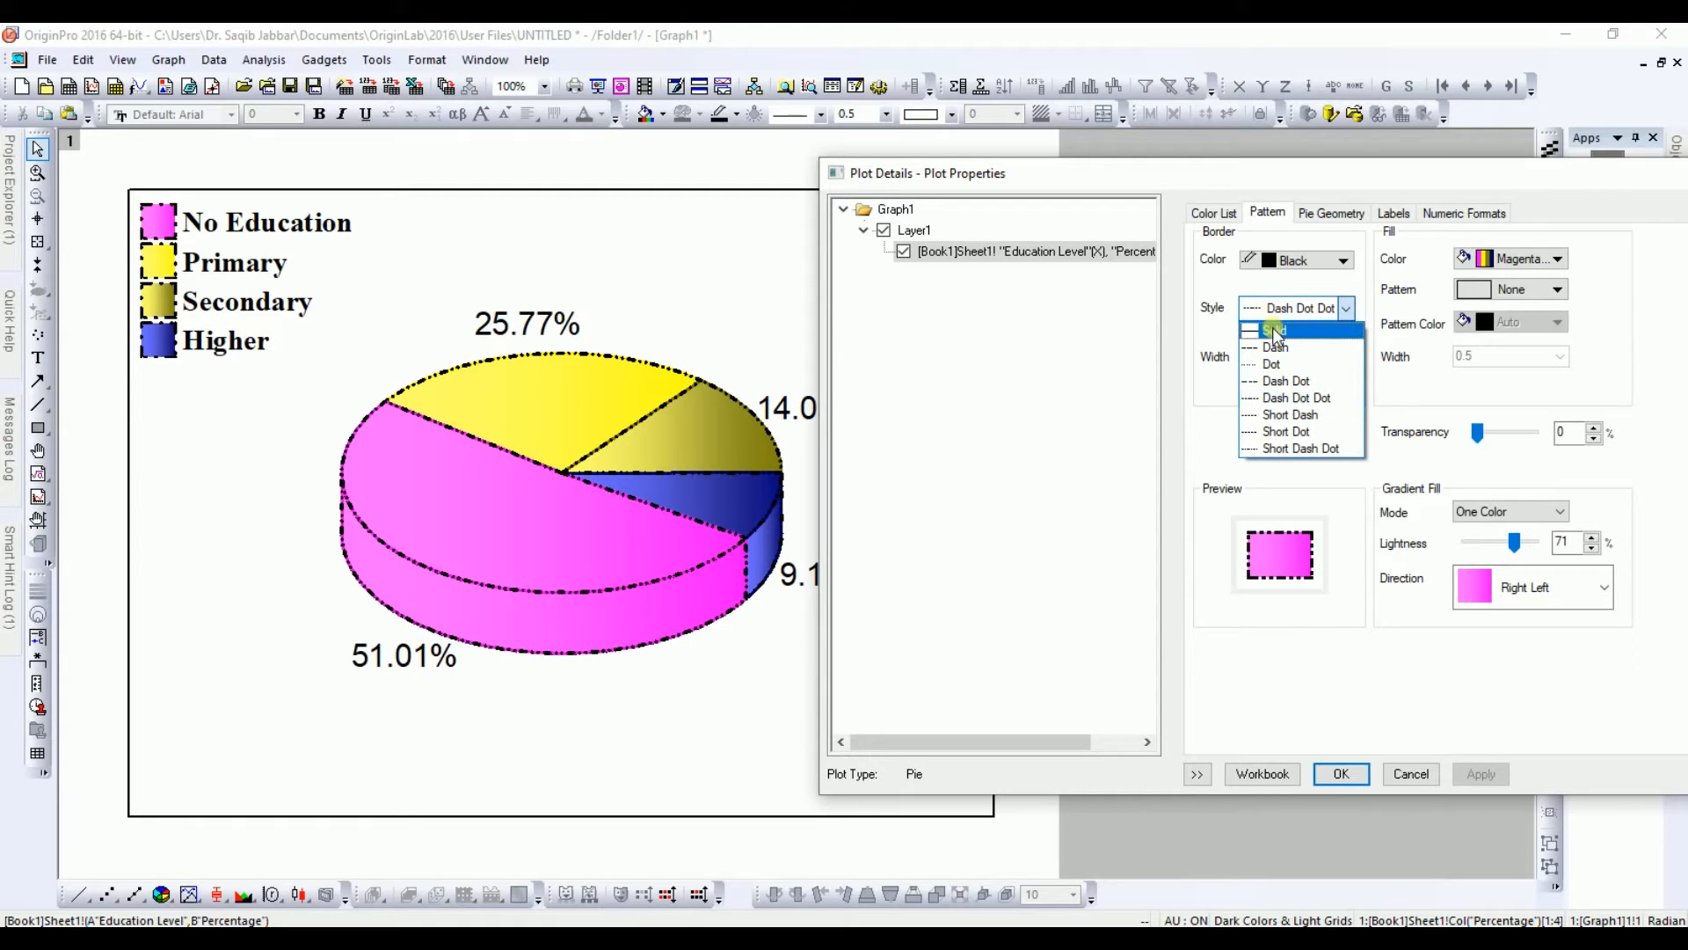
pyautogui.click(1279, 331)
pyautogui.click(1481, 774)
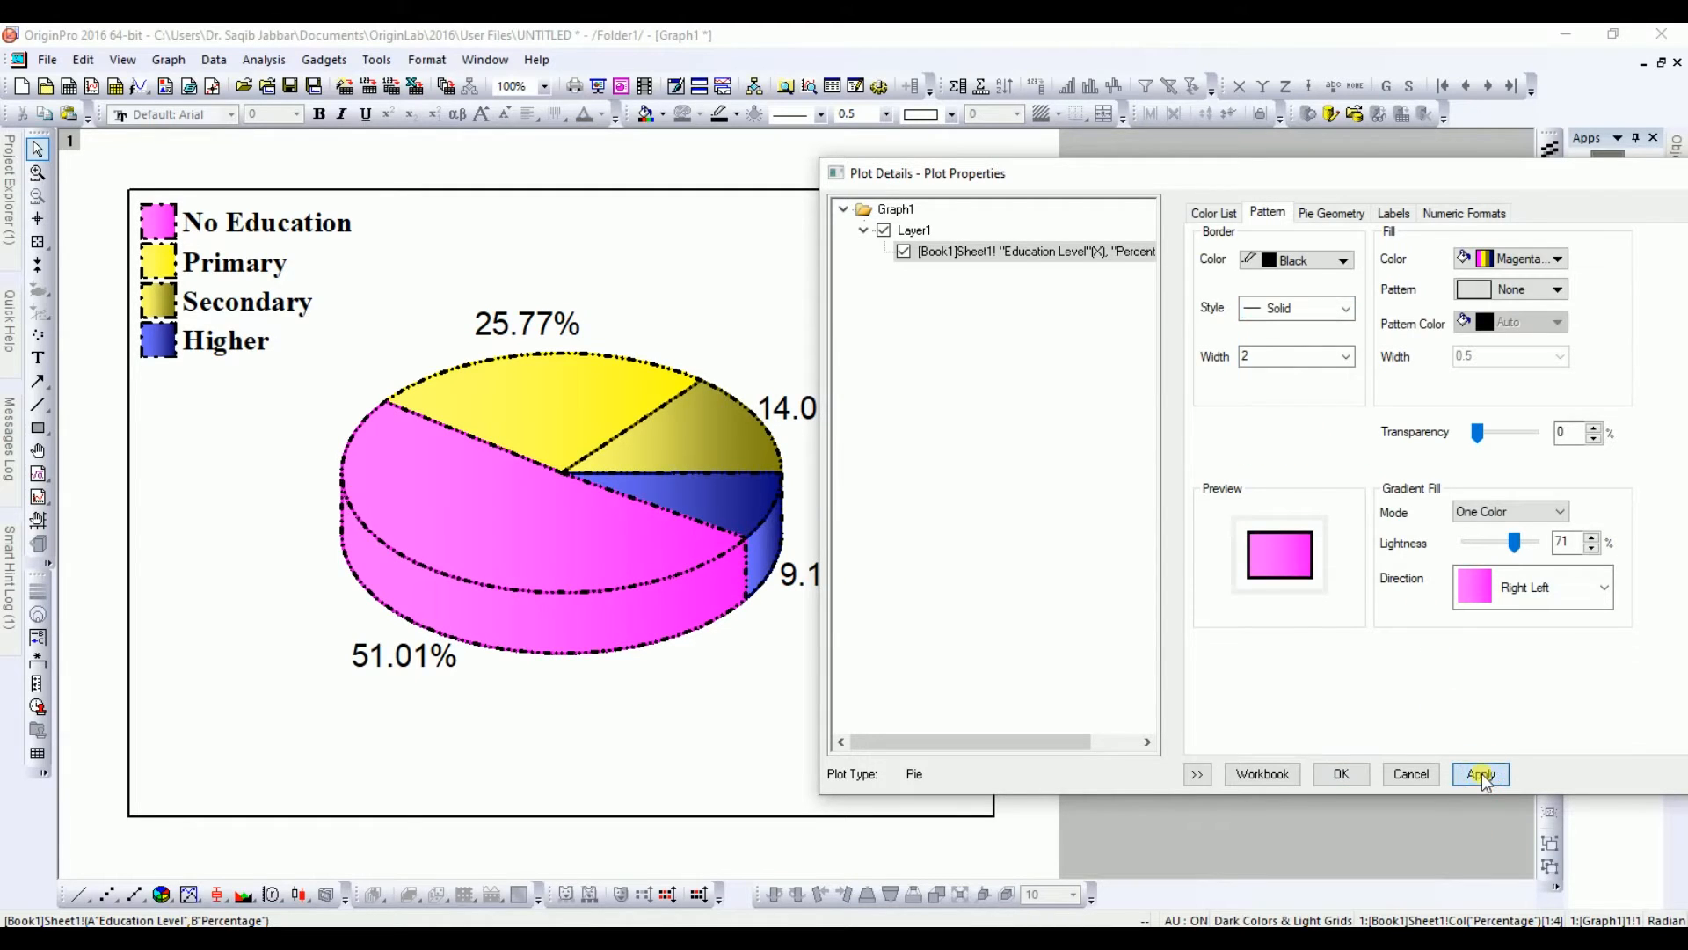
pyautogui.click(1315, 359)
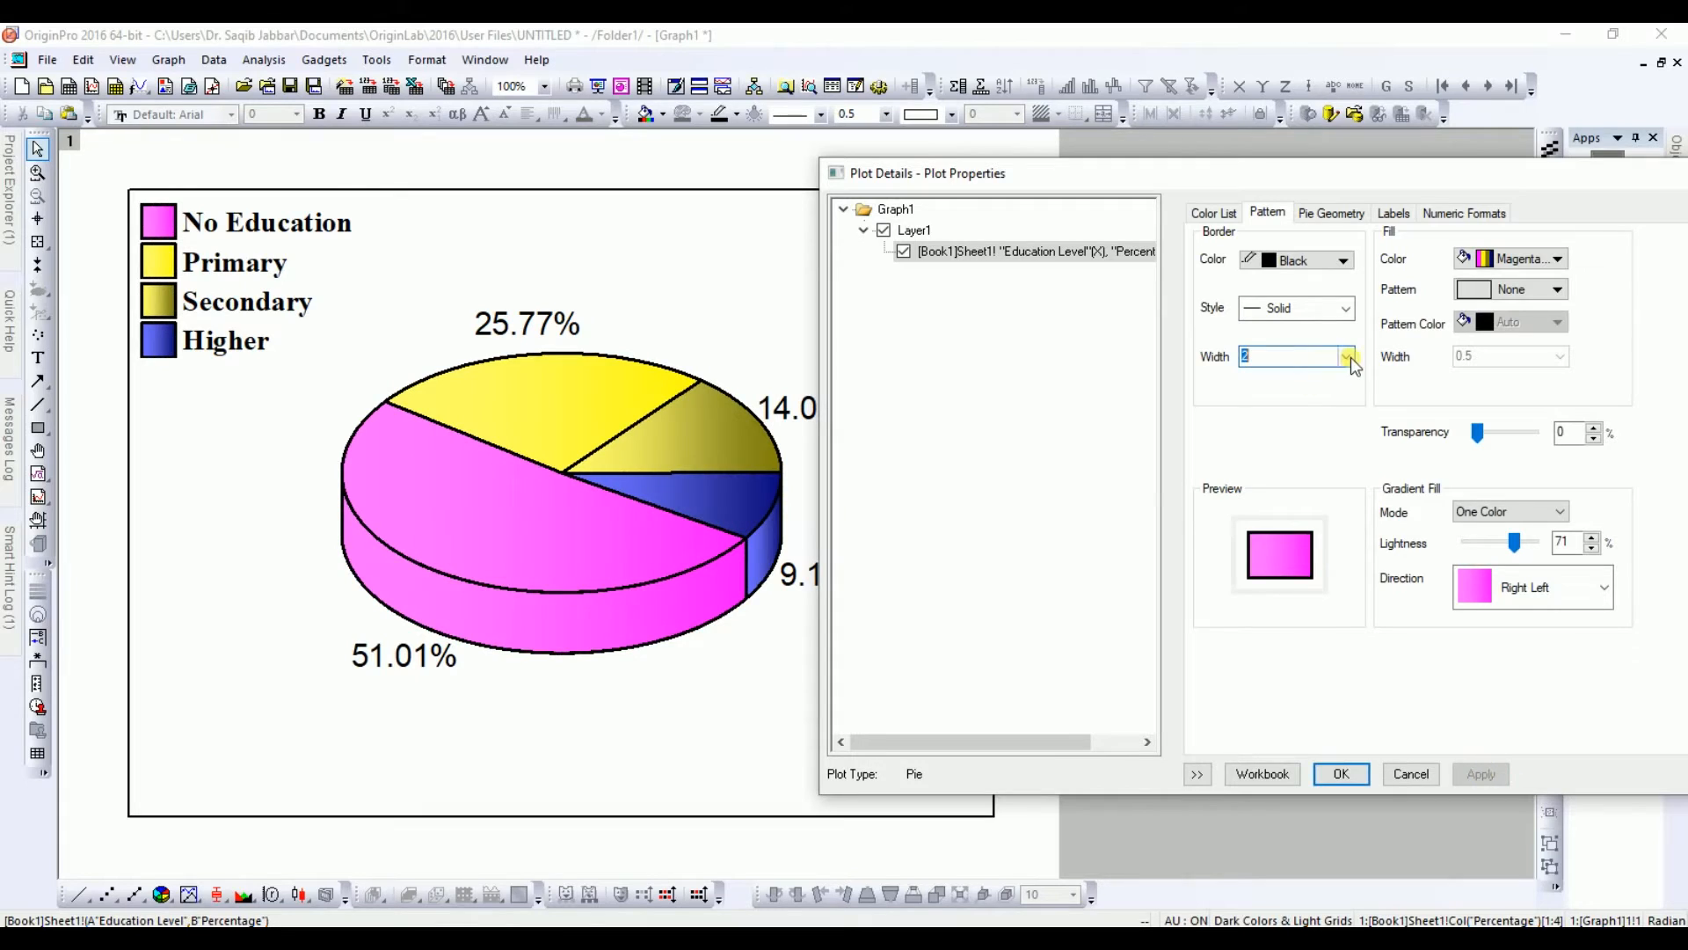
pyautogui.click(1351, 357)
pyautogui.click(1282, 389)
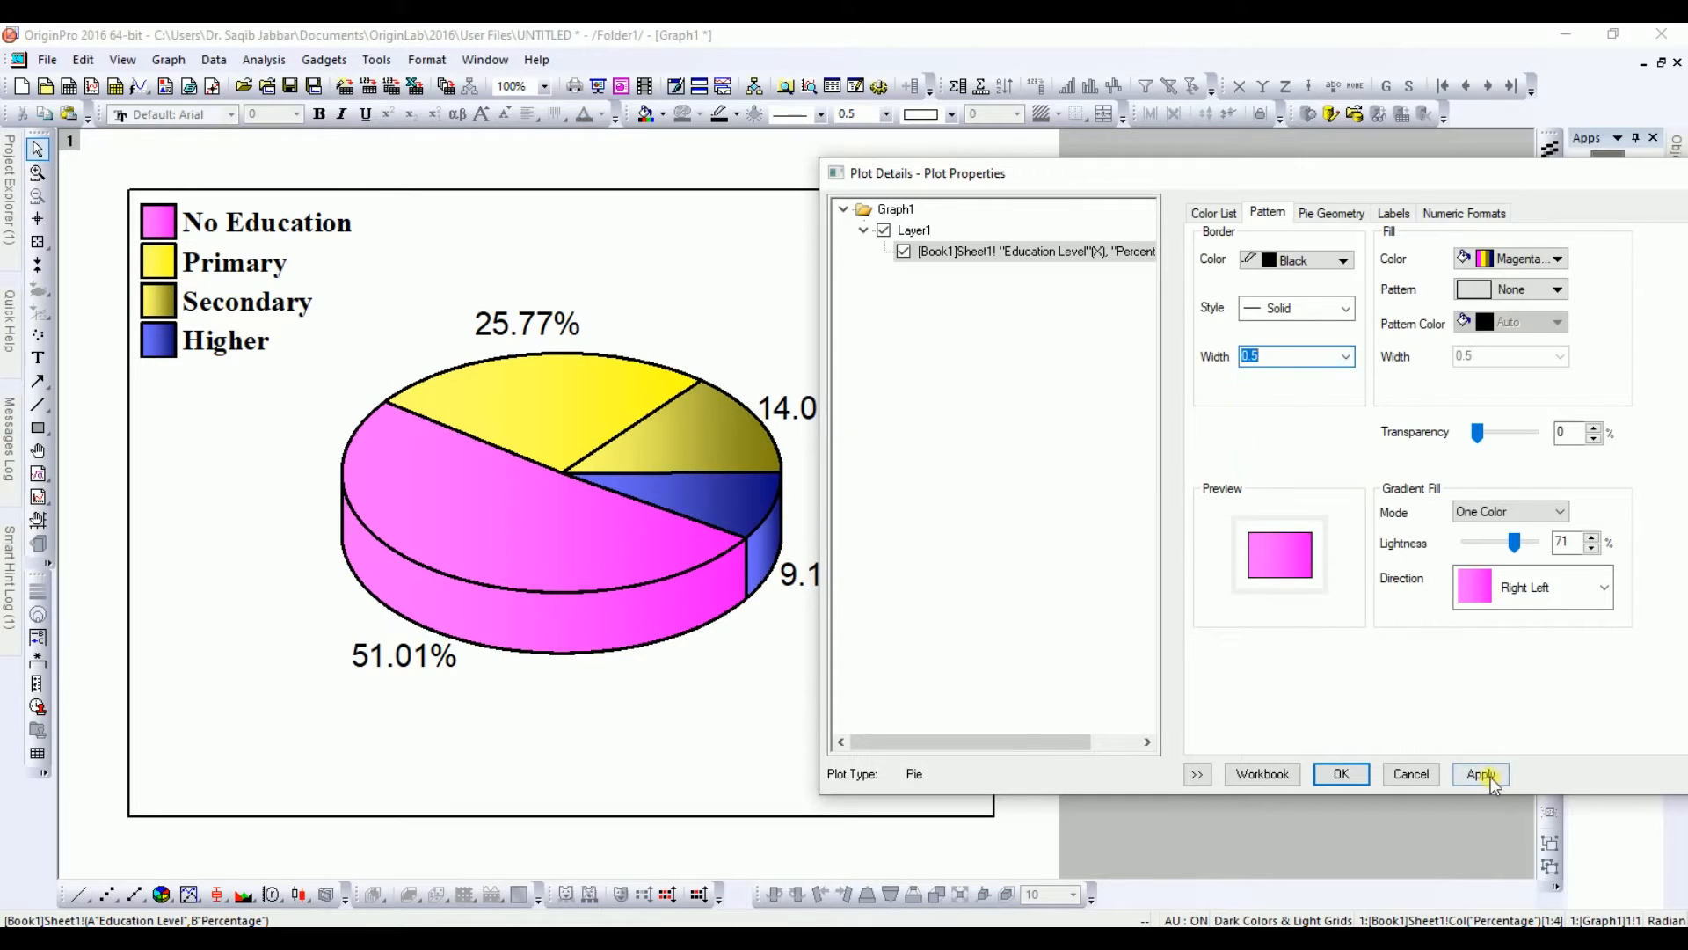
pyautogui.click(1484, 774)
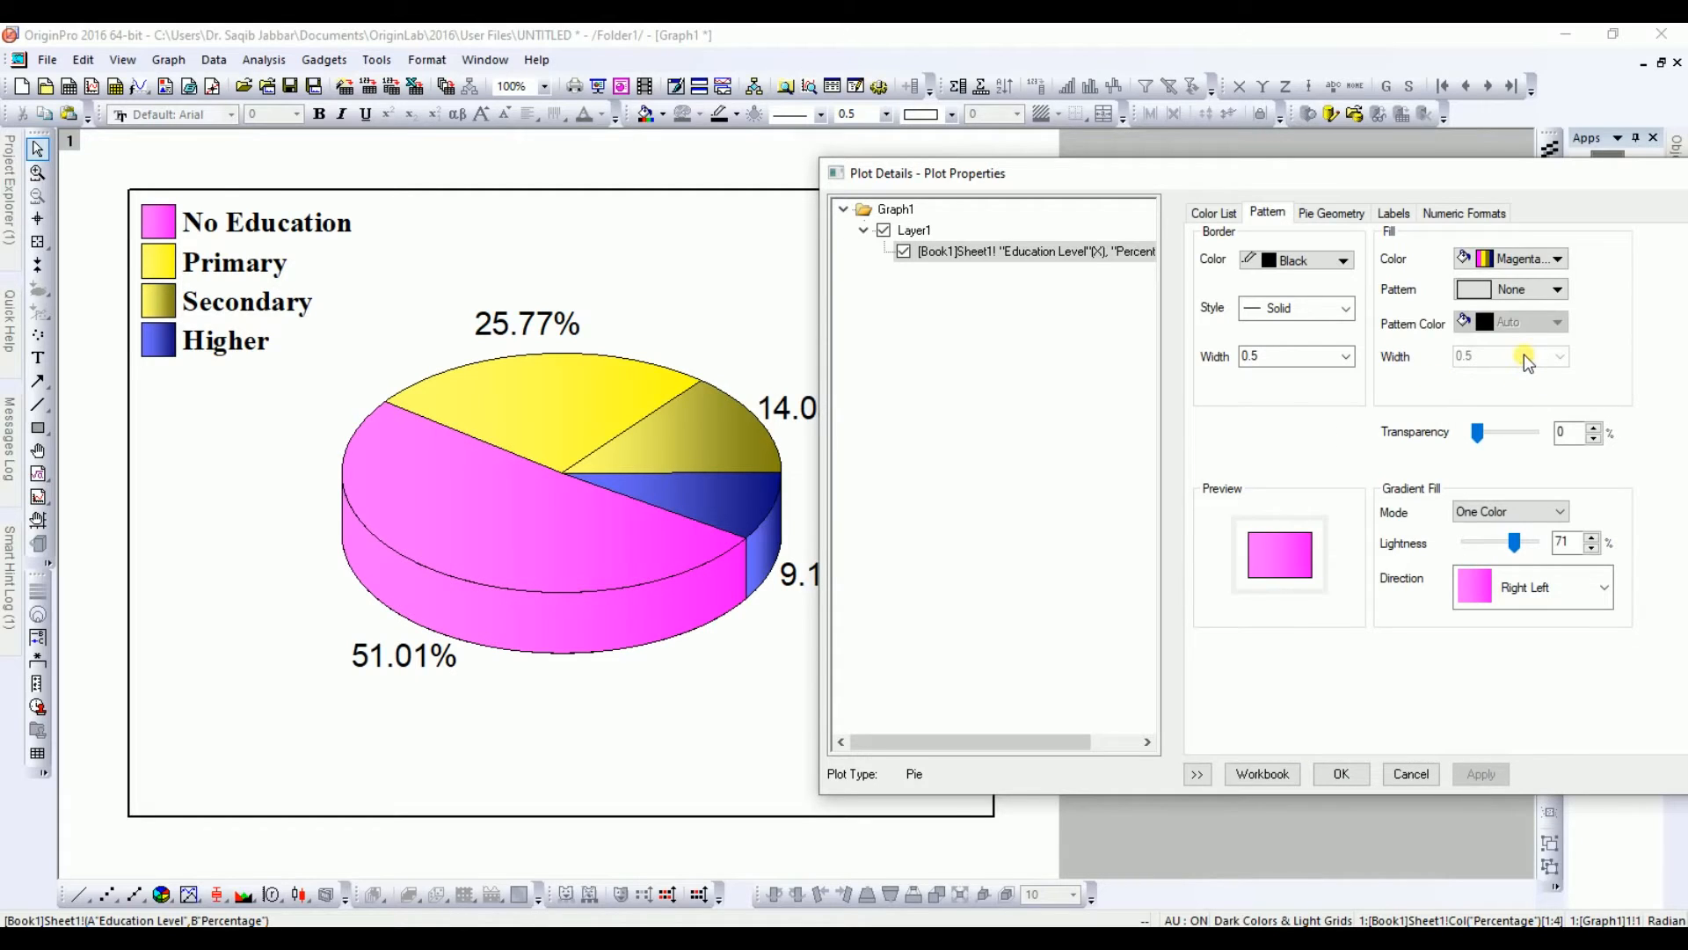
# Step: Set the pie's 3D view angle to 45 degrees and apply it
pyautogui.click(1523, 259)
pyautogui.click(1523, 259)
pyautogui.click(1328, 215)
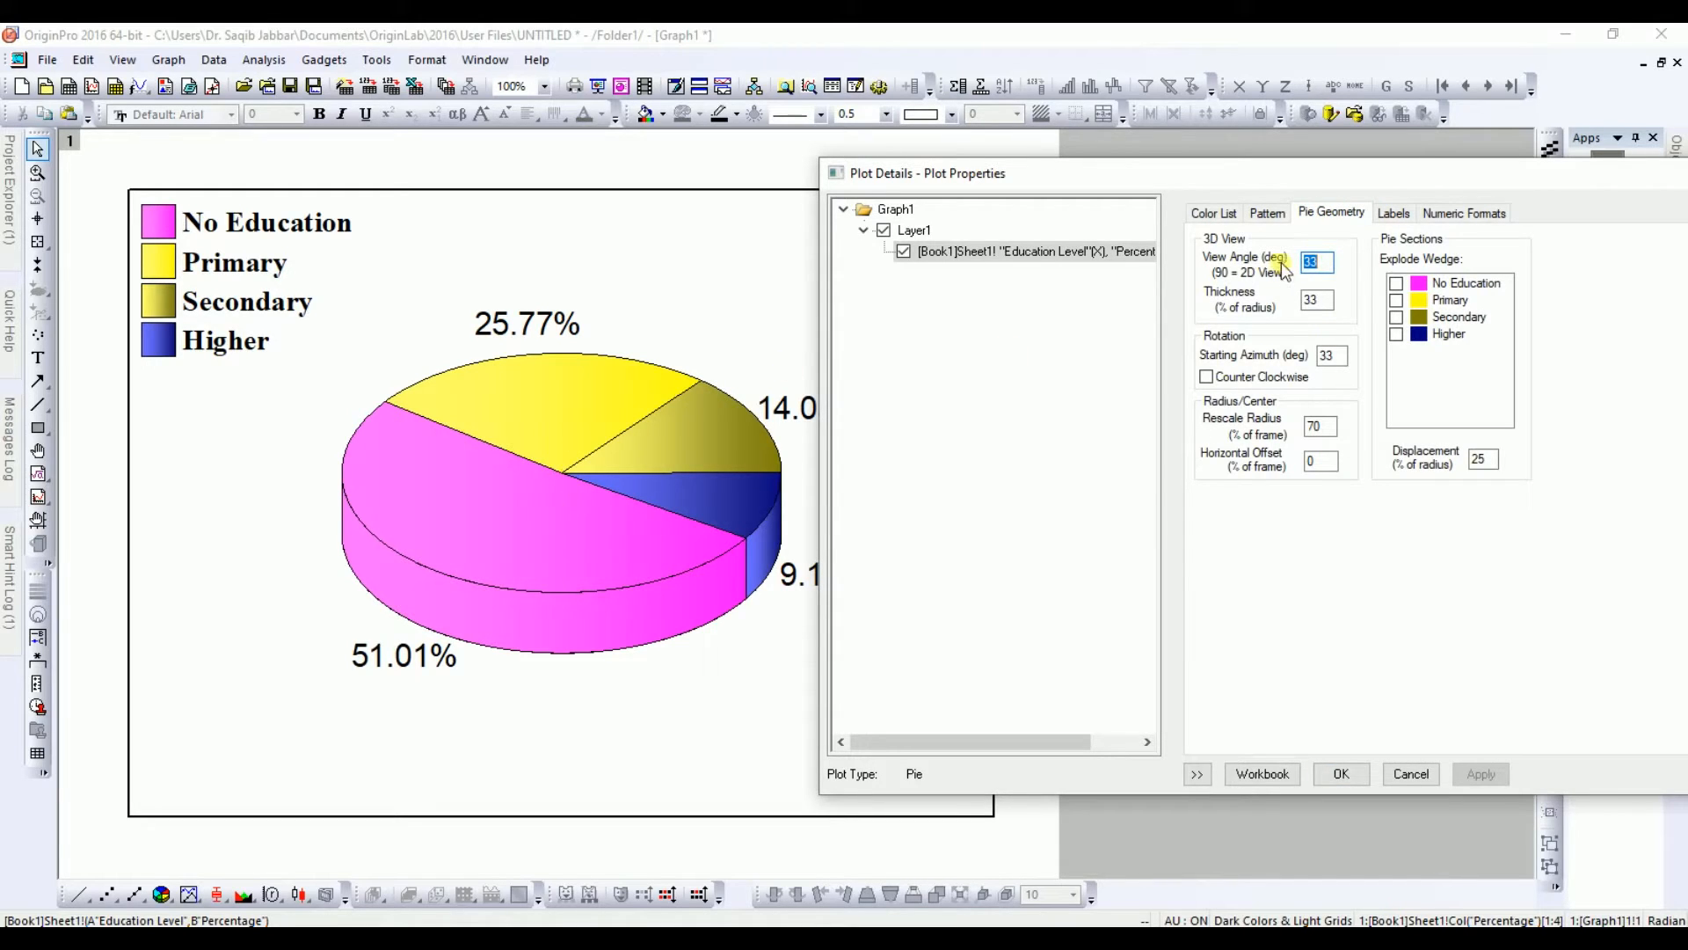
pyautogui.click(1324, 276)
pyautogui.write('45')
pyautogui.click(1483, 774)
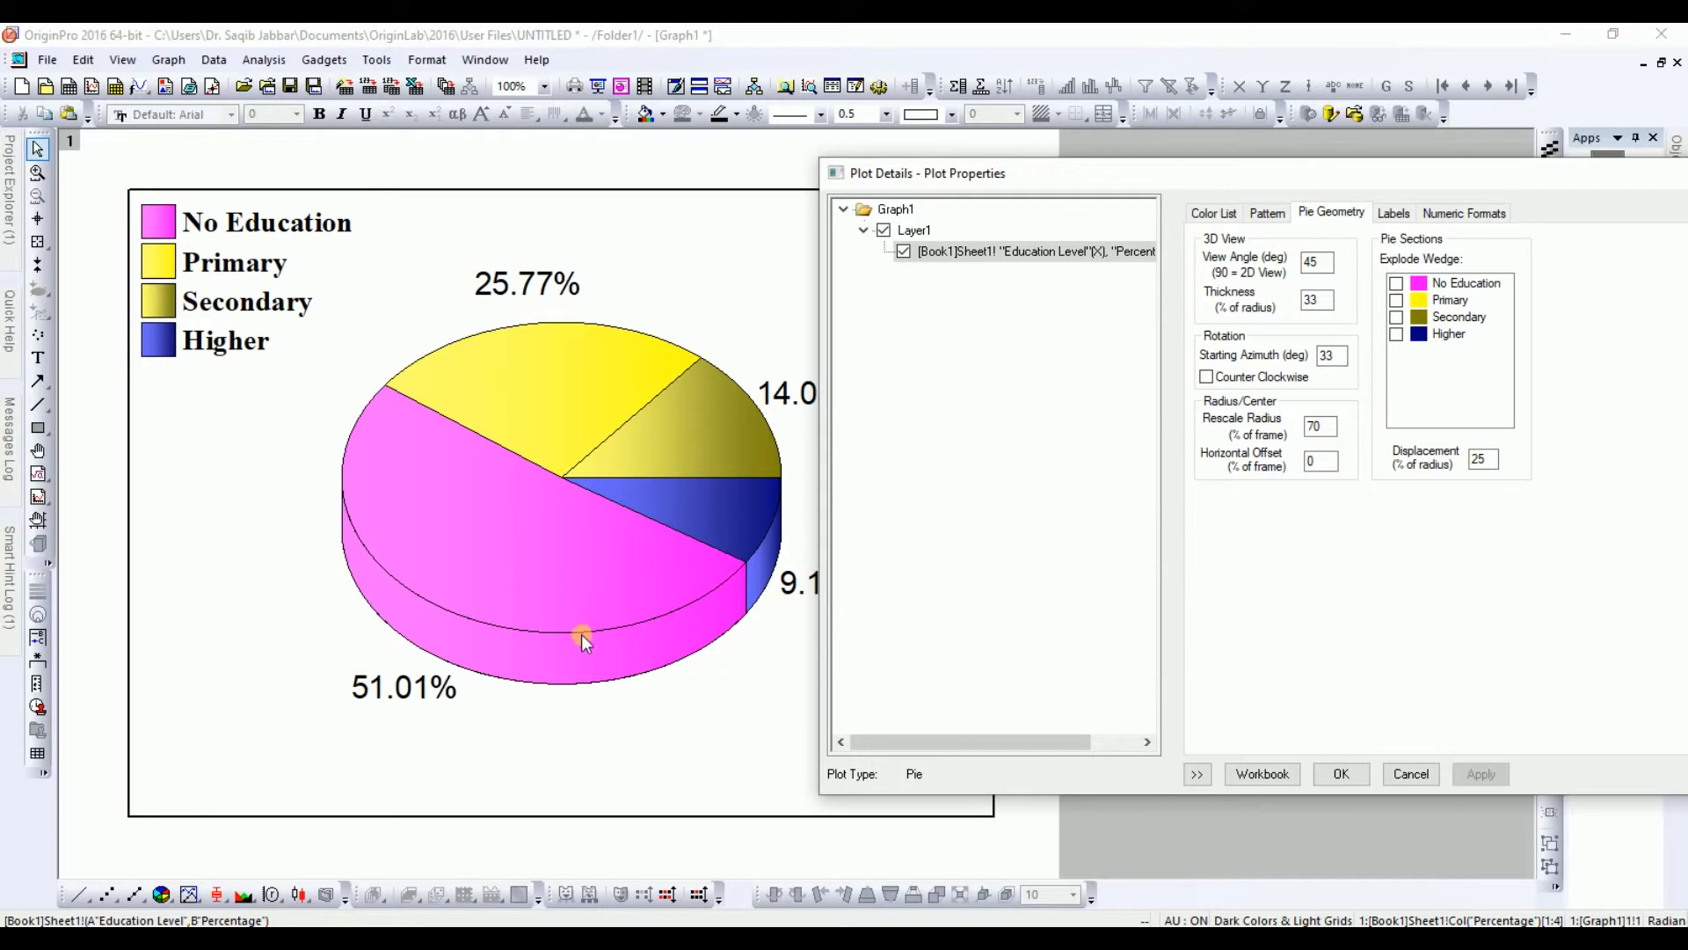
# Step: Try a pie thickness of 45 percent of radius, then restore it to 33 and apply
pyautogui.doubleClick(1317, 300)
pyautogui.write('45')
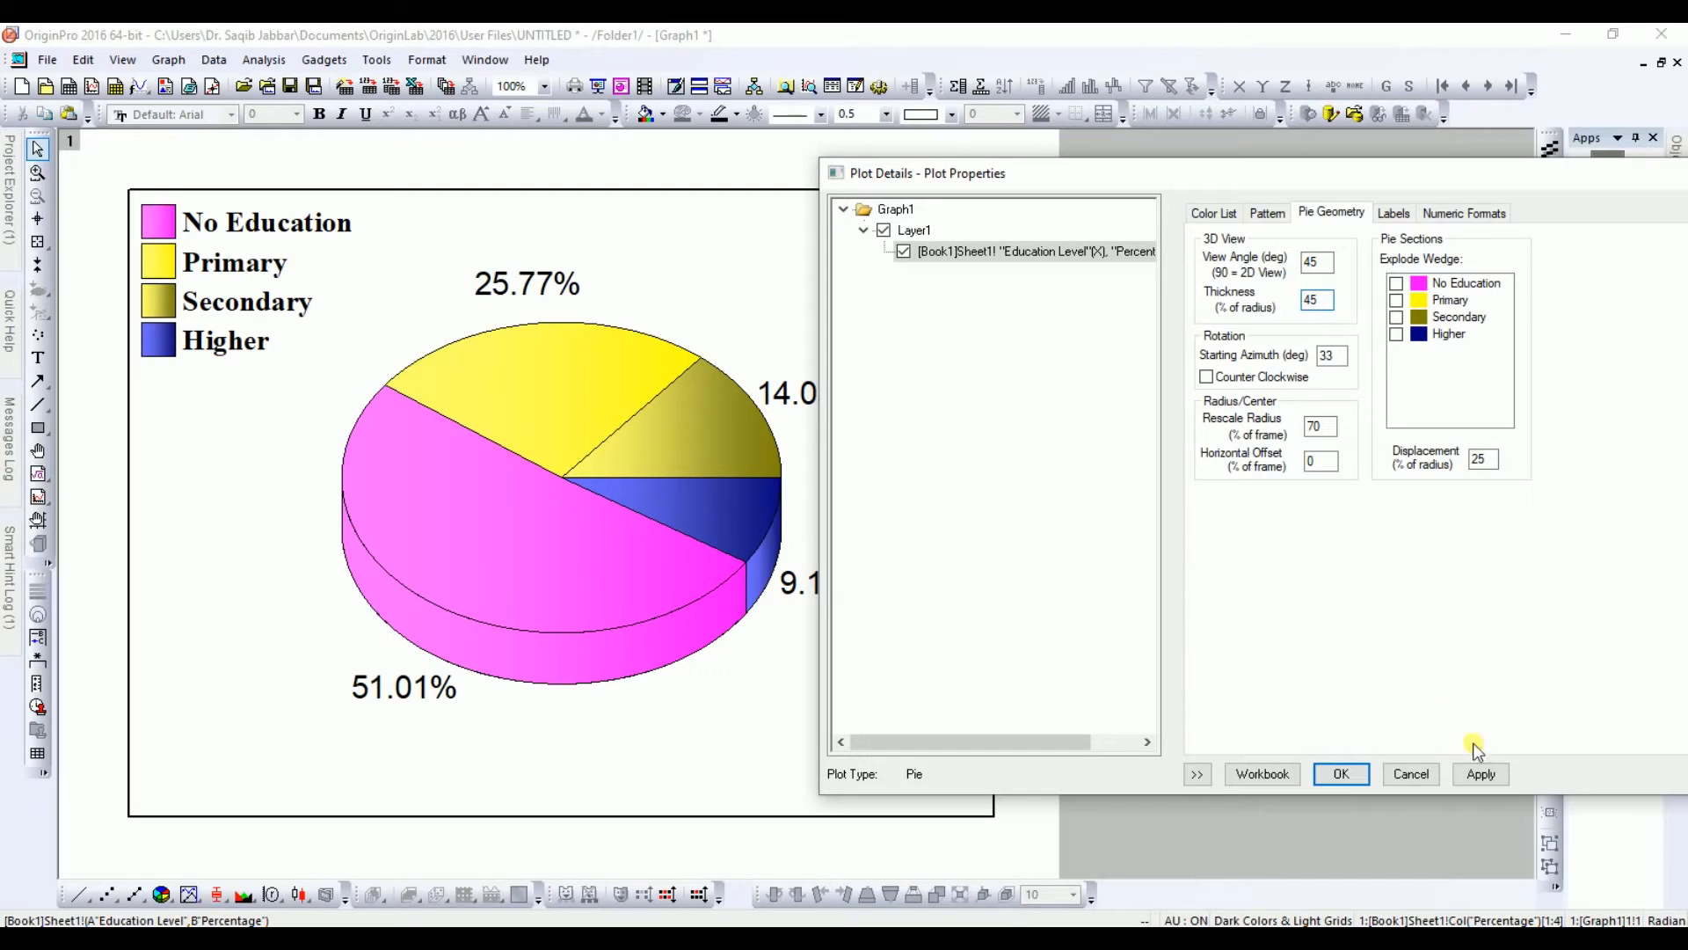
pyautogui.click(1481, 773)
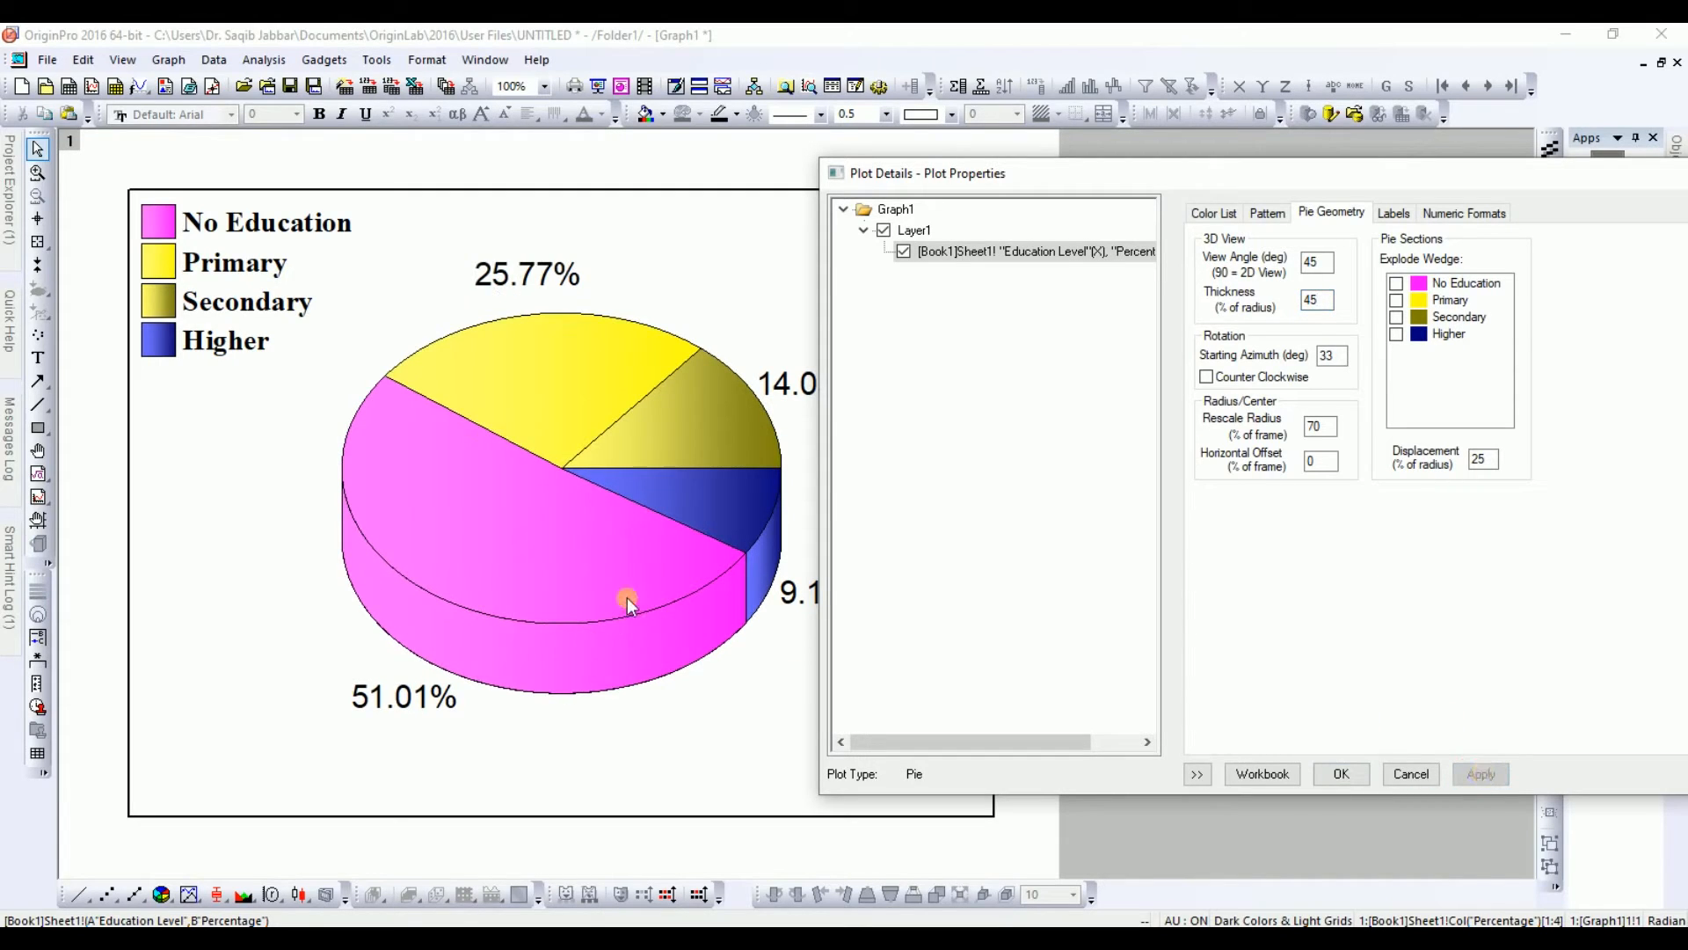
pyautogui.doubleClick(1293, 305)
pyautogui.click(1482, 773)
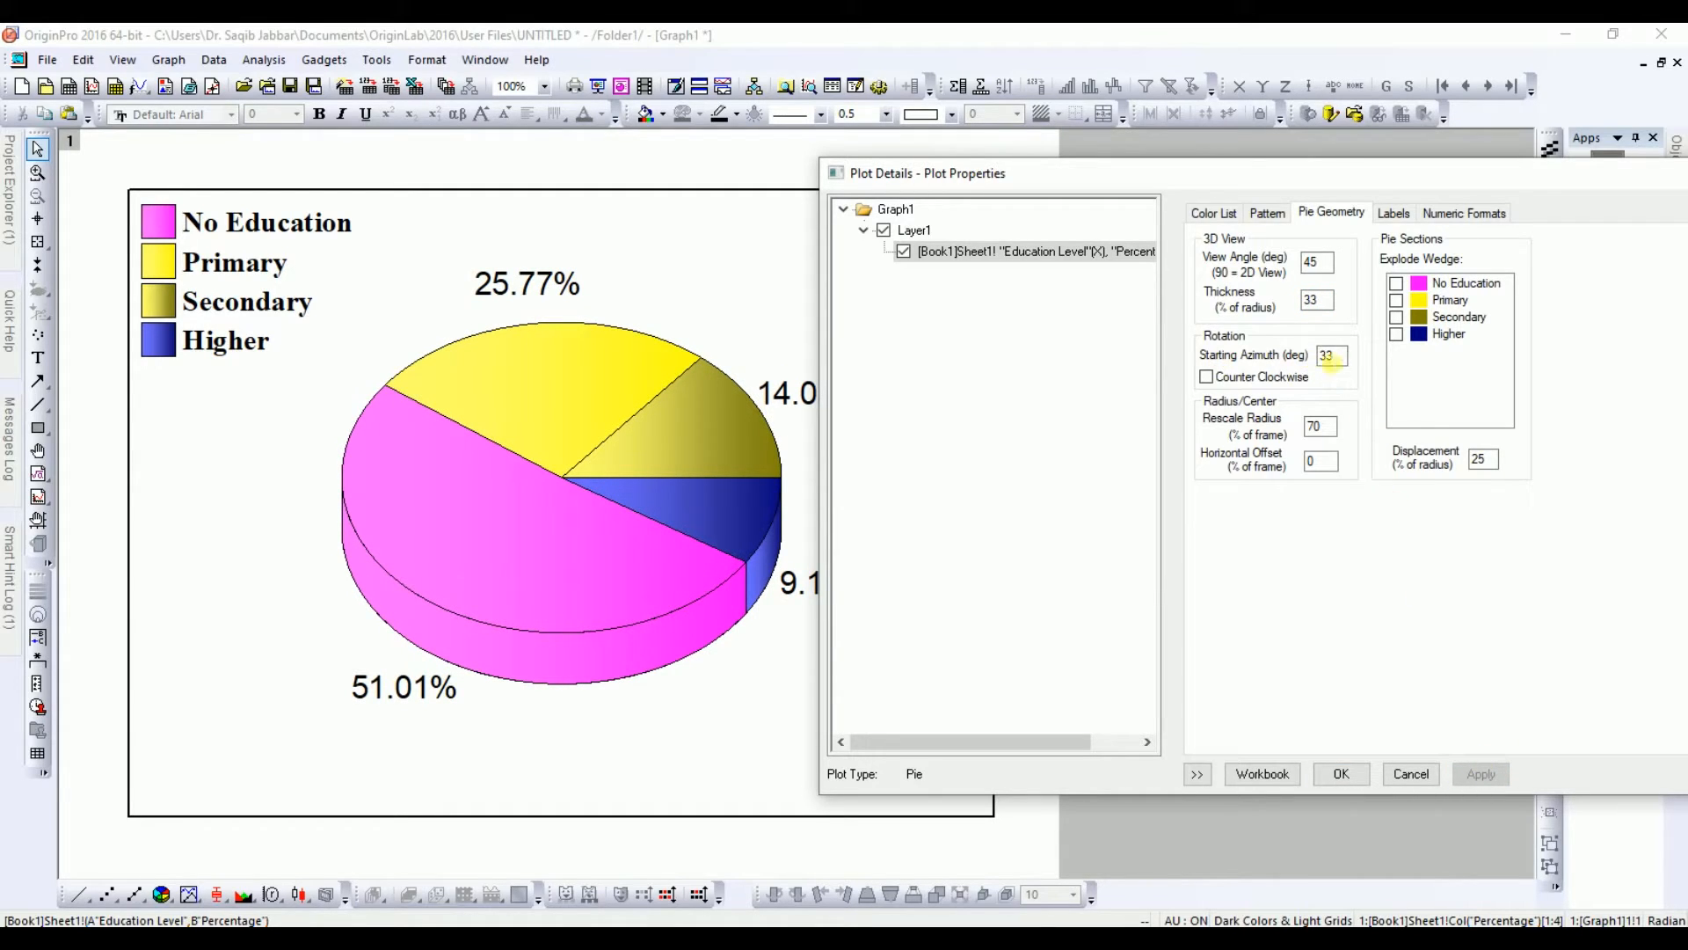
# Step: Try starting azimuth rotations of 45 and then 90 degrees, applying each
pyautogui.doubleClick(1327, 357)
pyautogui.write('45')
pyautogui.click(1483, 774)
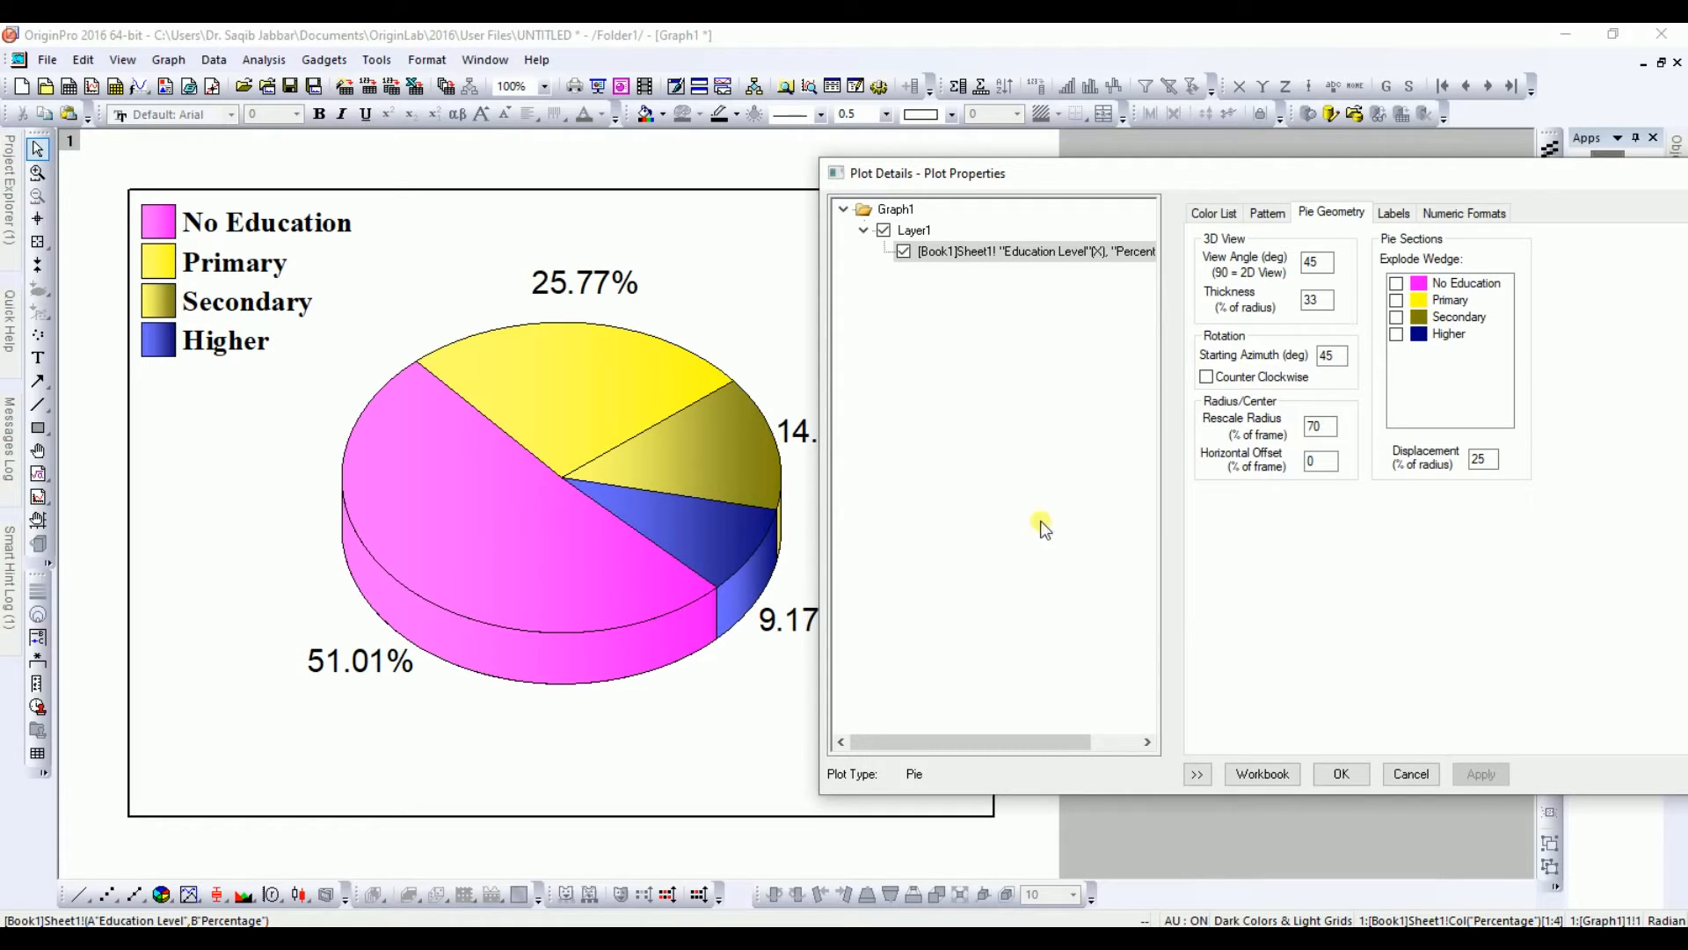
pyautogui.doubleClick(1332, 356)
pyautogui.write('90')
pyautogui.click(1483, 777)
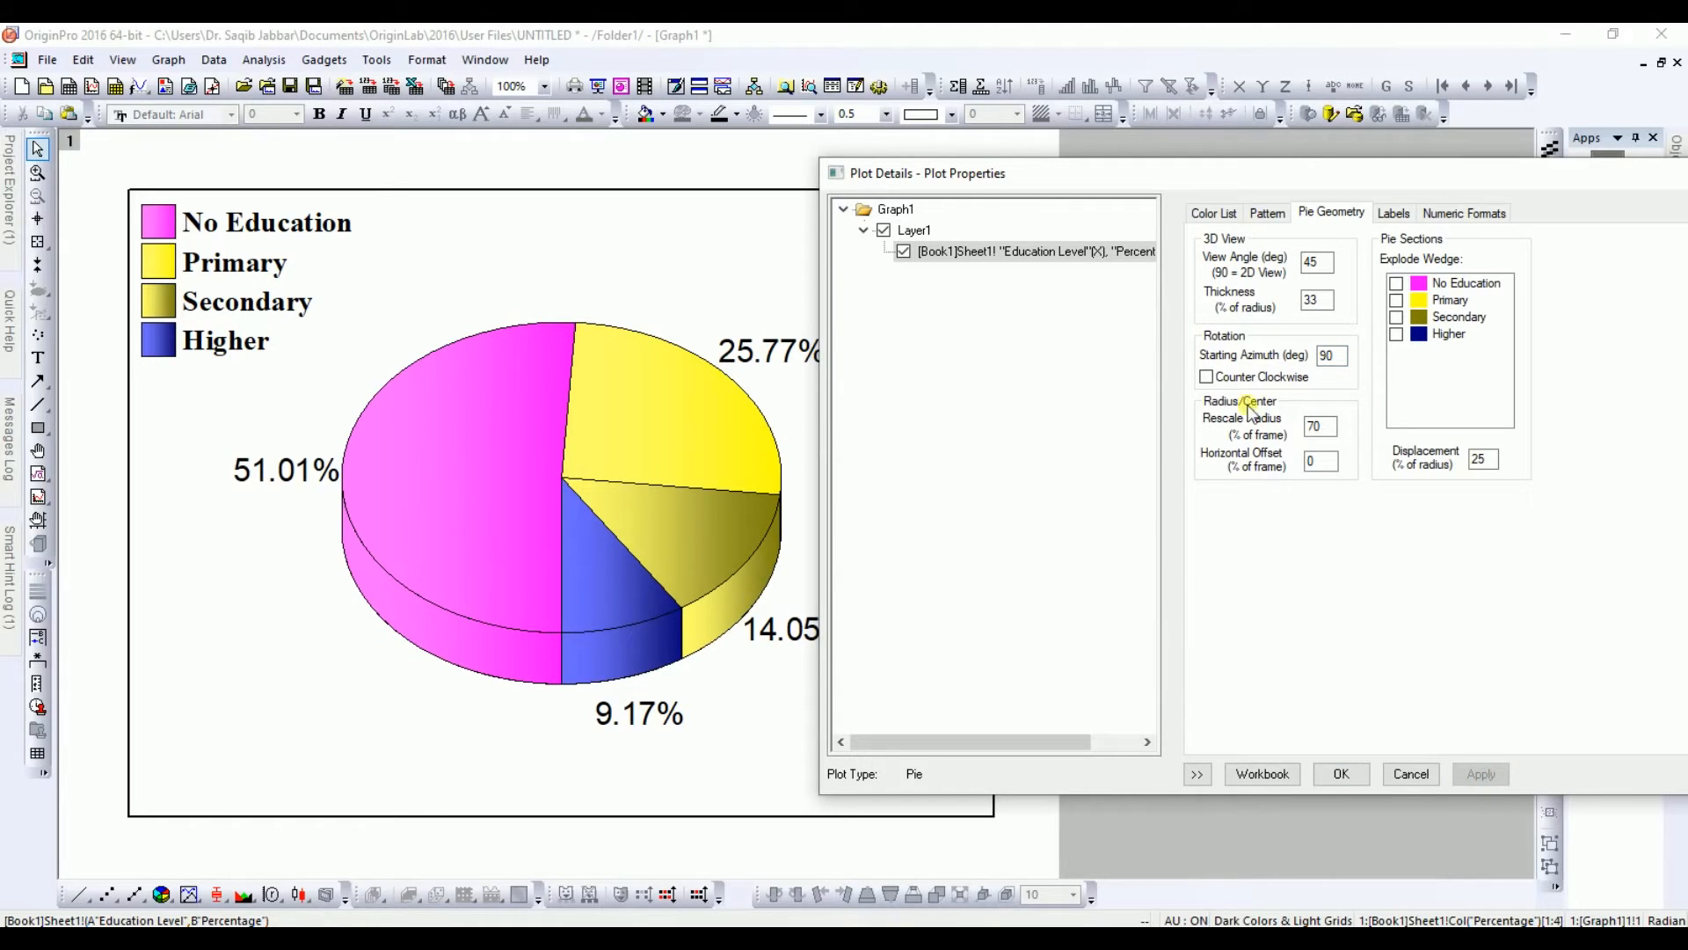
# Step: Restore the starting azimuth to 33 degrees and apply
pyautogui.doubleClick(1322, 357)
pyautogui.write('33')
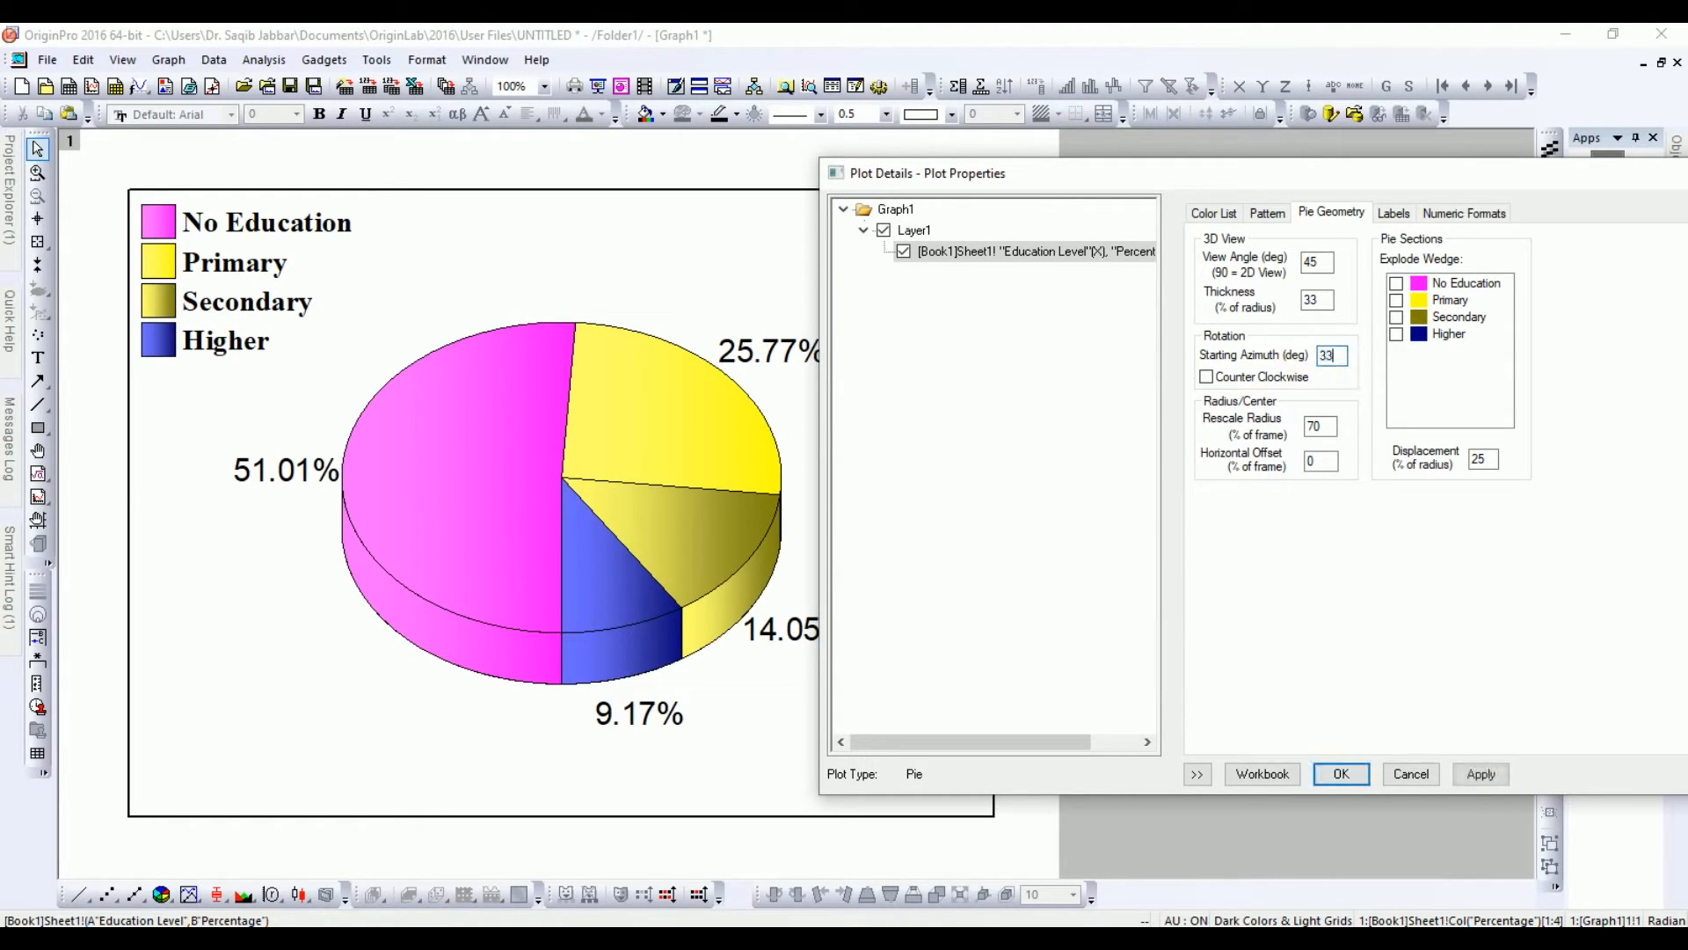
pyautogui.click(1473, 773)
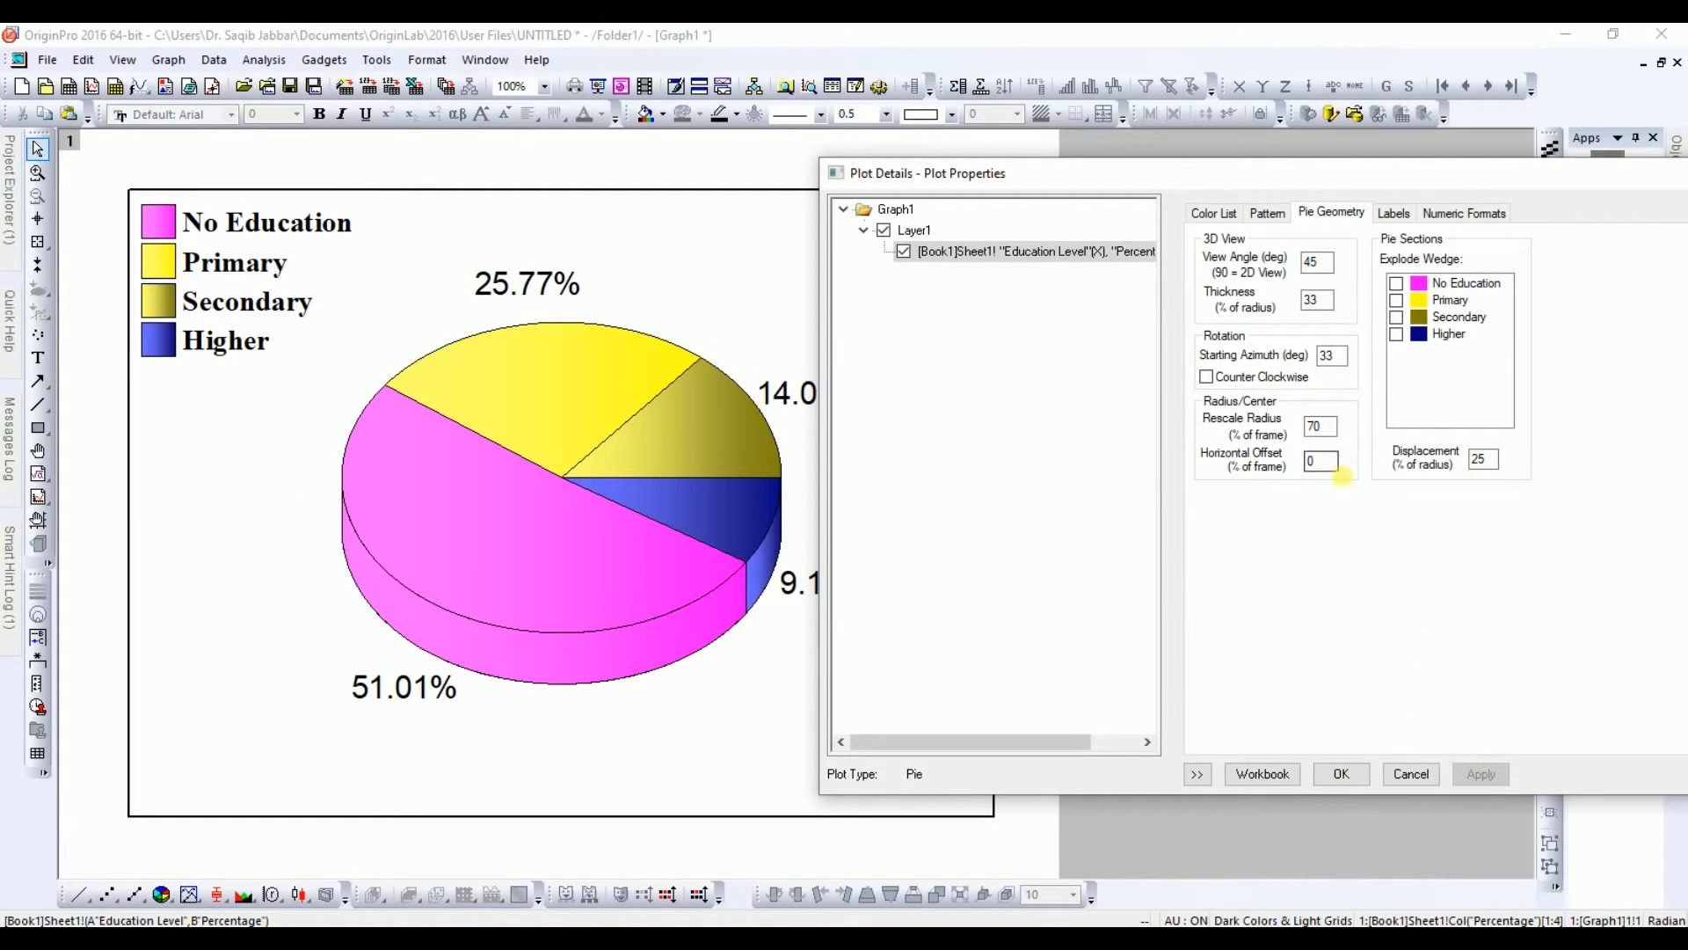
# Step: Turn on counter-clockwise slice order, apply, then turn it off and apply again
pyautogui.click(1206, 377)
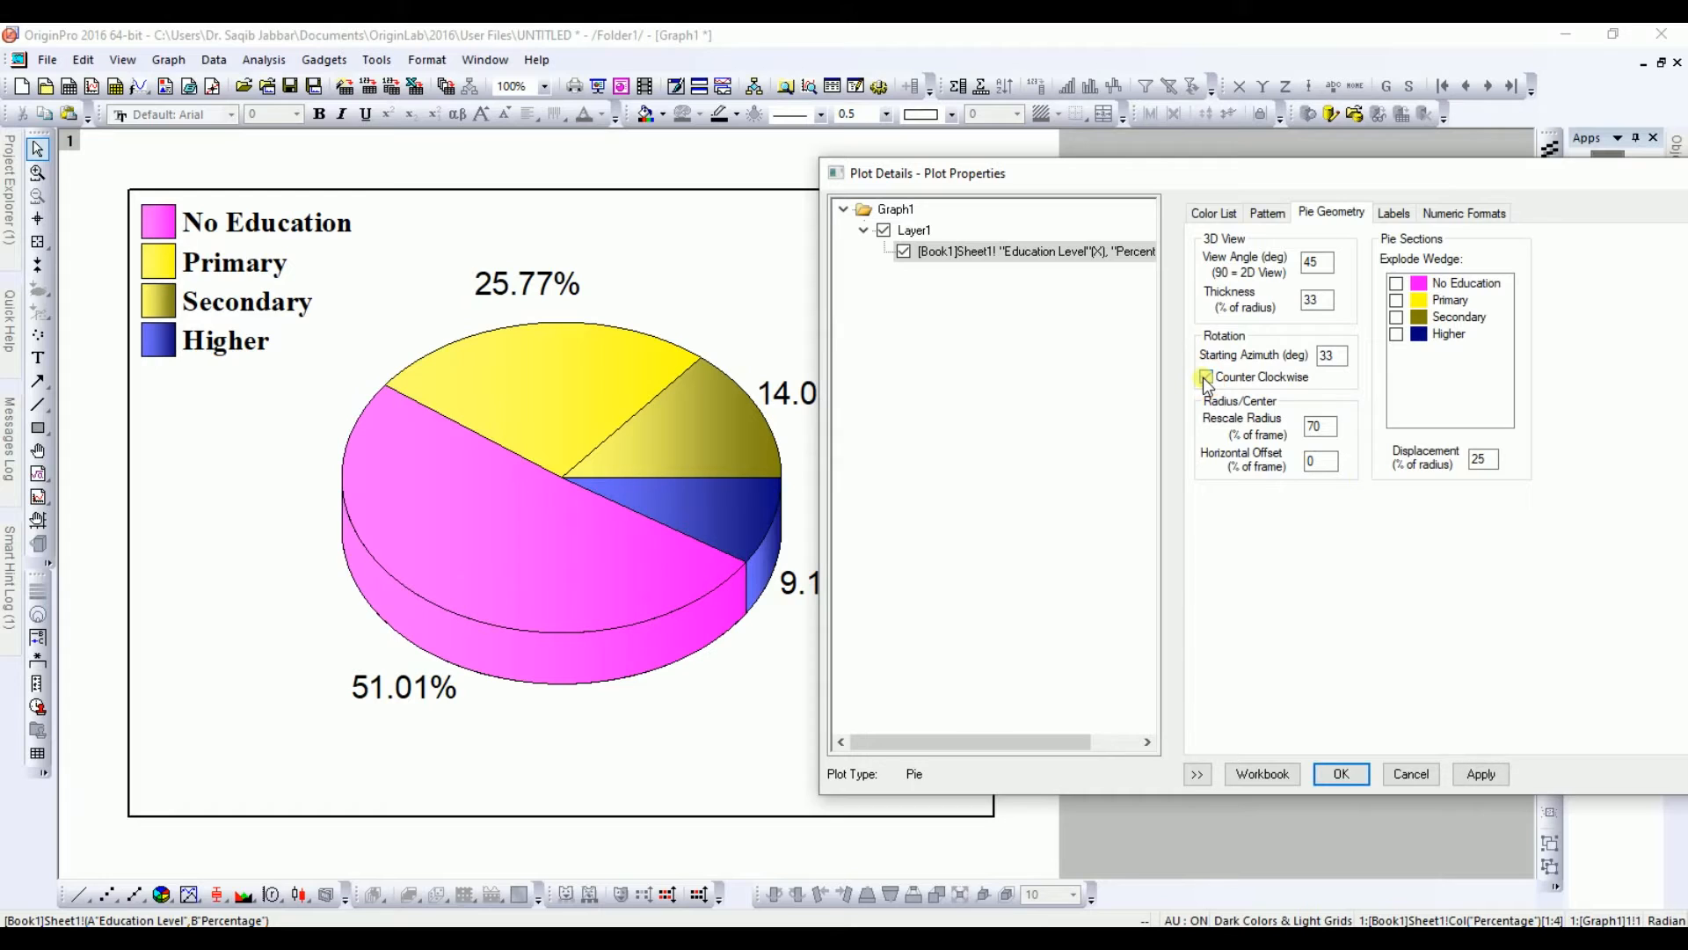
pyautogui.click(1477, 773)
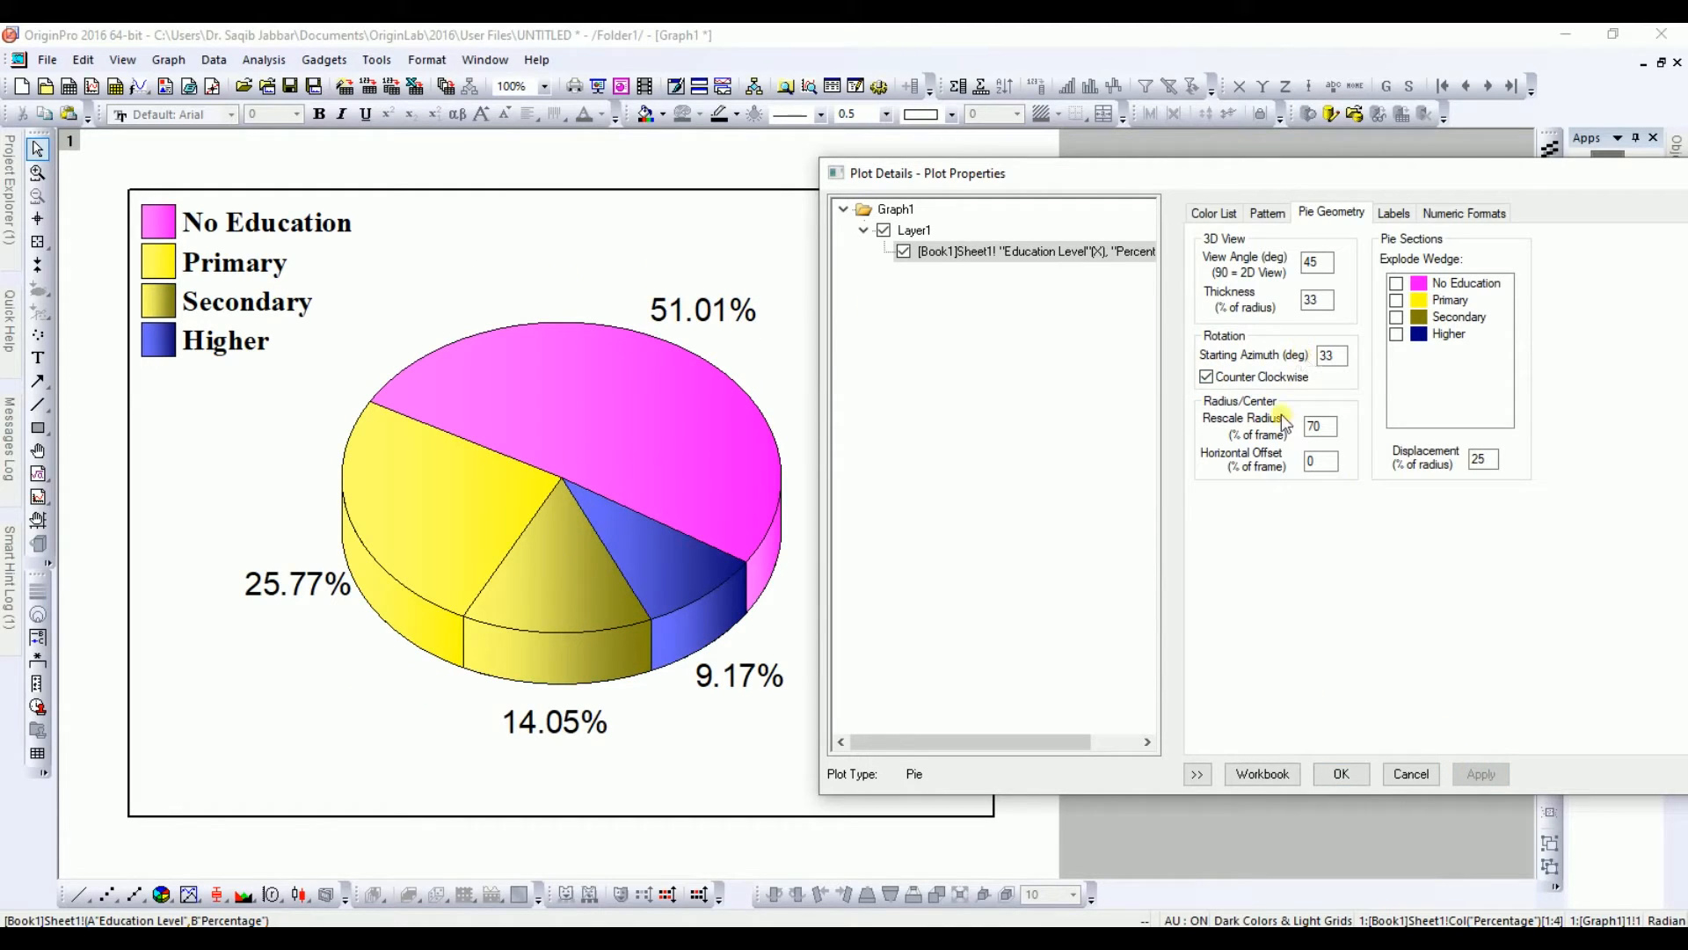
pyautogui.click(1210, 380)
pyautogui.click(1478, 775)
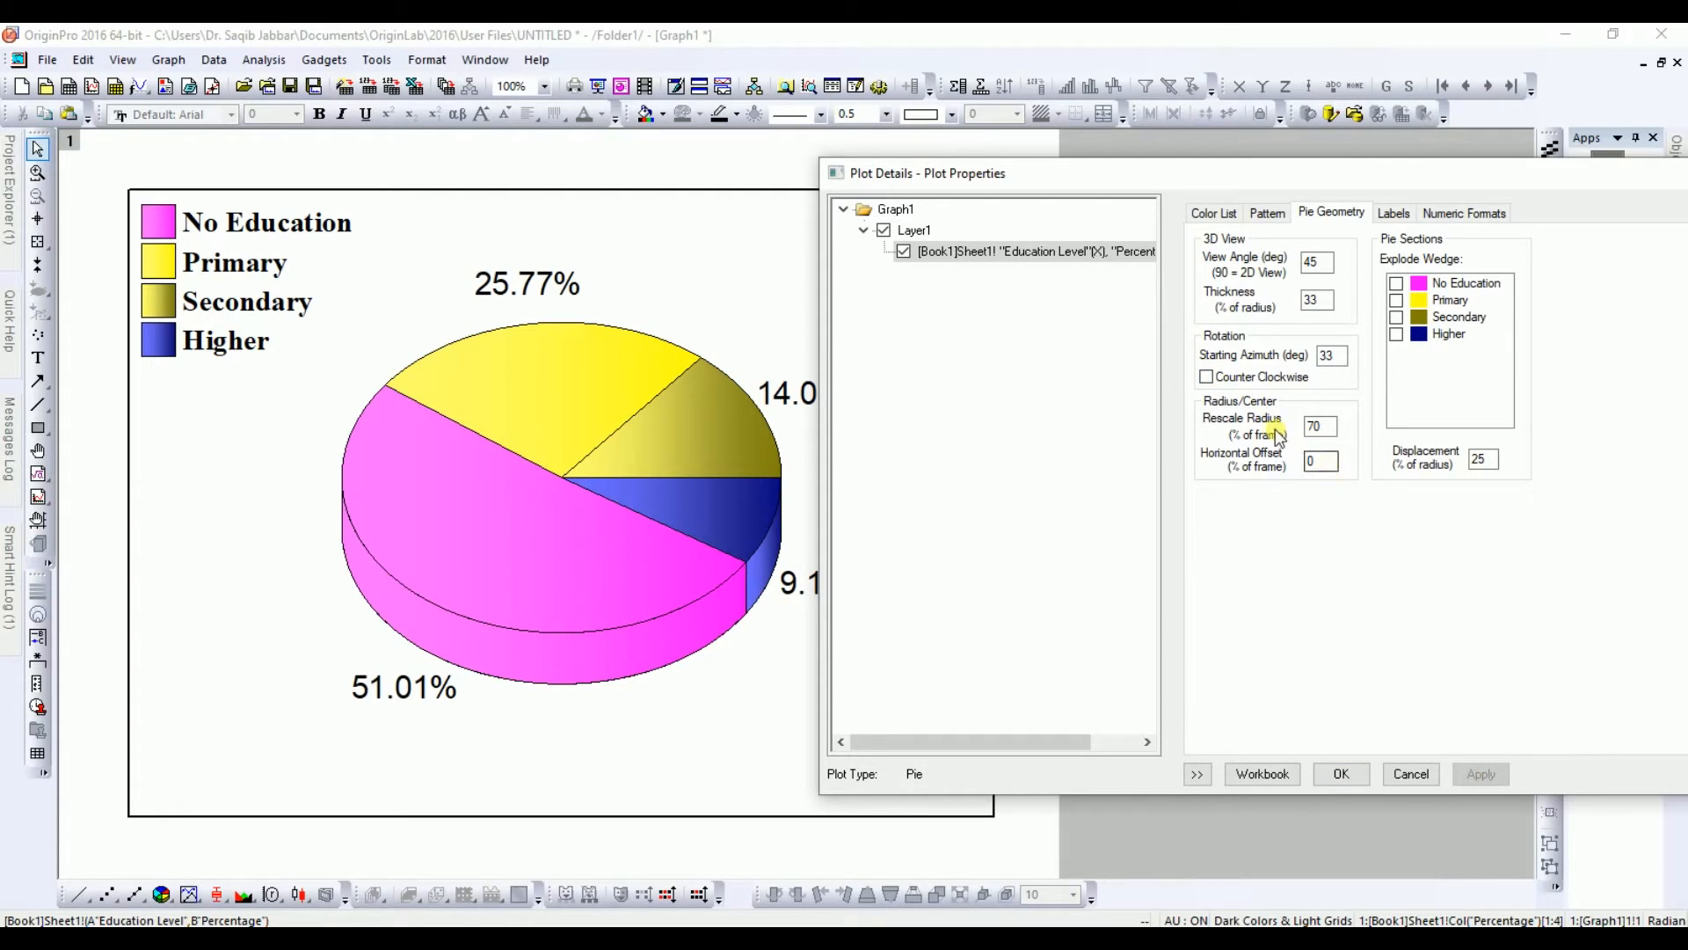
# Step: Set the pie's rescale radius to 90 percent of frame and apply
pyautogui.click(1333, 430)
pyautogui.moveTo(1333, 433); pyautogui.dragTo(1302, 441)
pyautogui.write('90')
pyautogui.click(1477, 773)
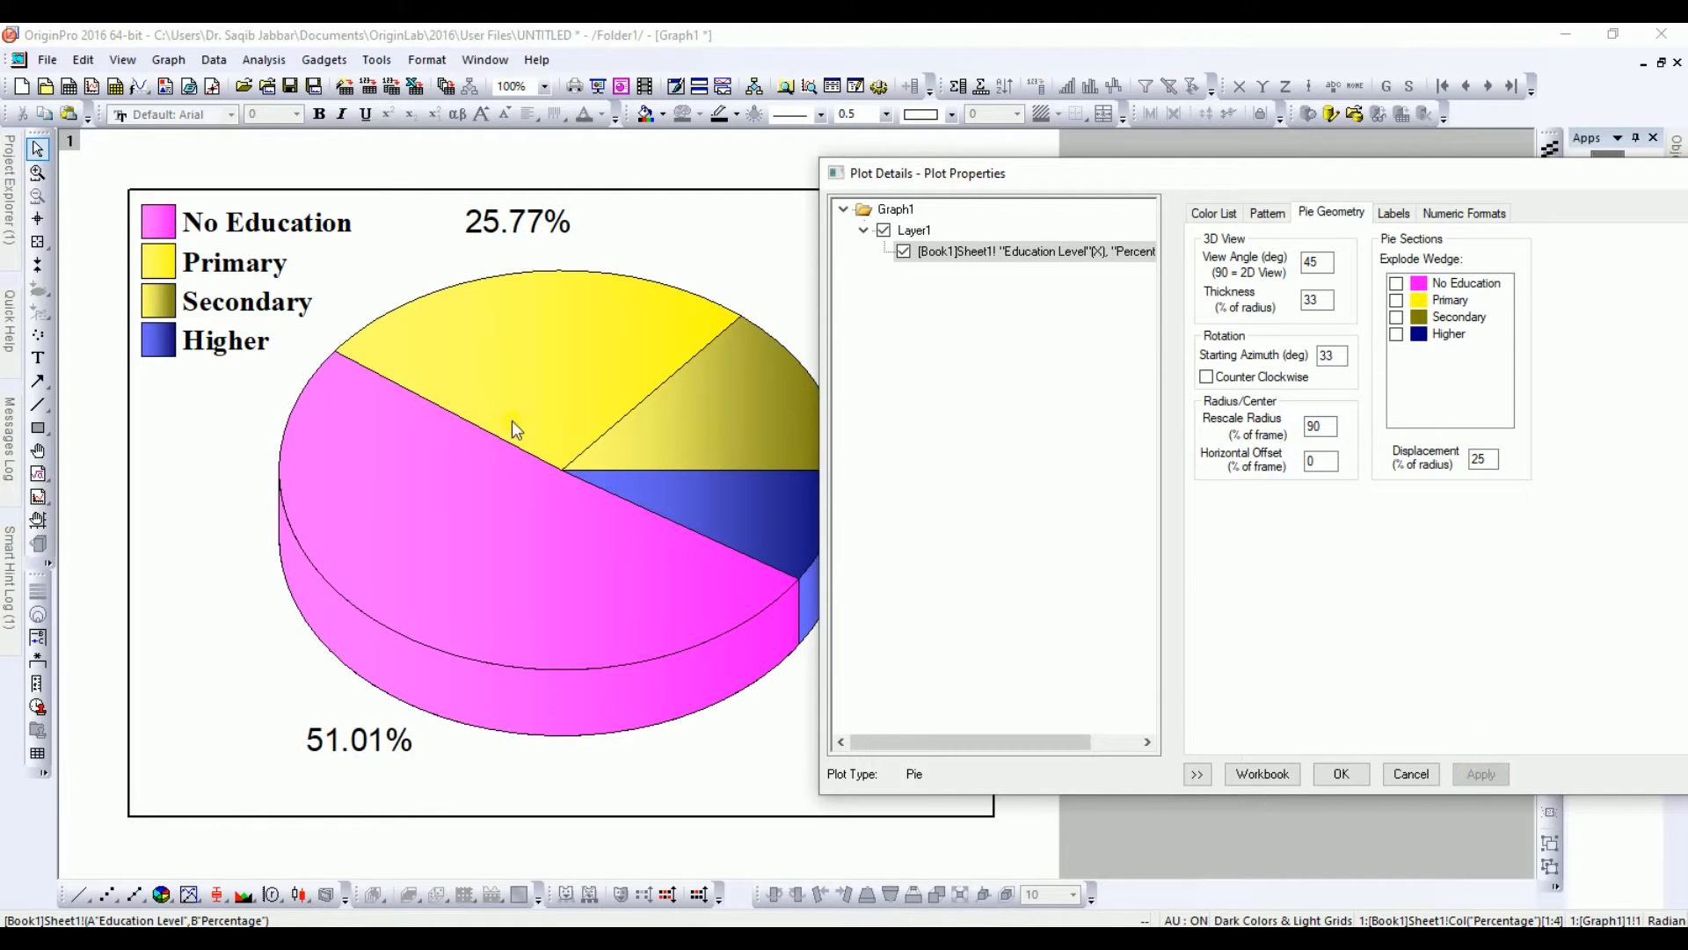
# Step: Restore the rescale radius to 70 percent of frame and apply
pyautogui.moveTo(1328, 427); pyautogui.dragTo(1300, 432)
pyautogui.write('70')
pyautogui.click(1480, 774)
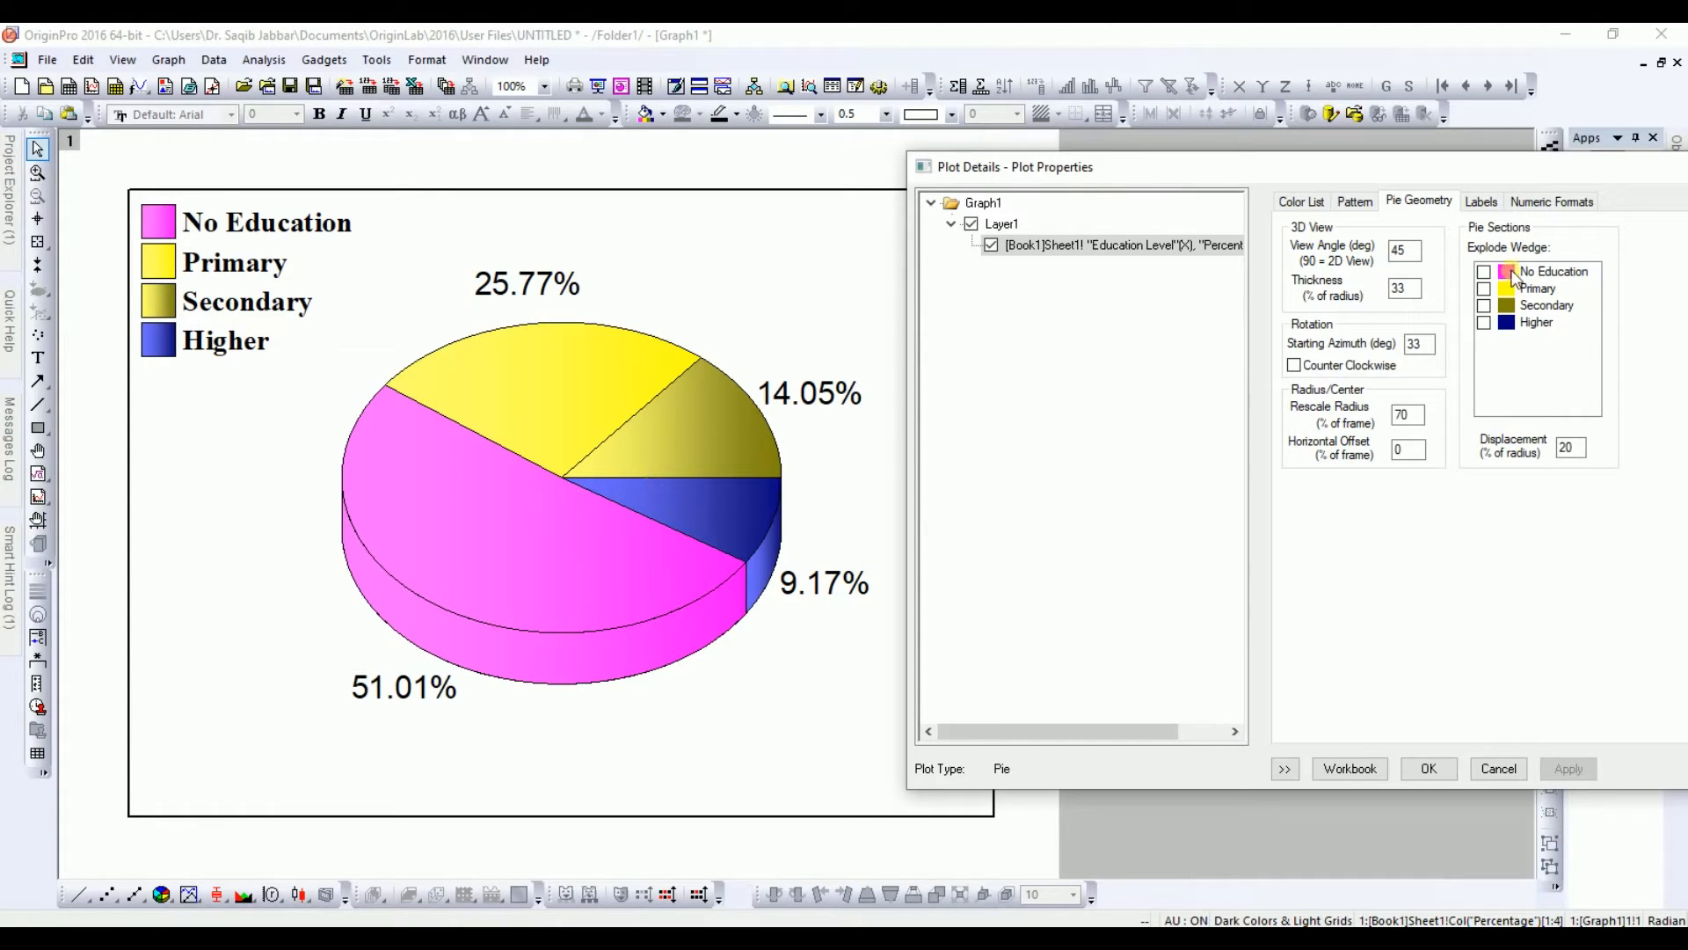
# Step: Explode the No Education wedge, then also the Primary, Secondary and Higher wedges, applying each time
pyautogui.click(1485, 272)
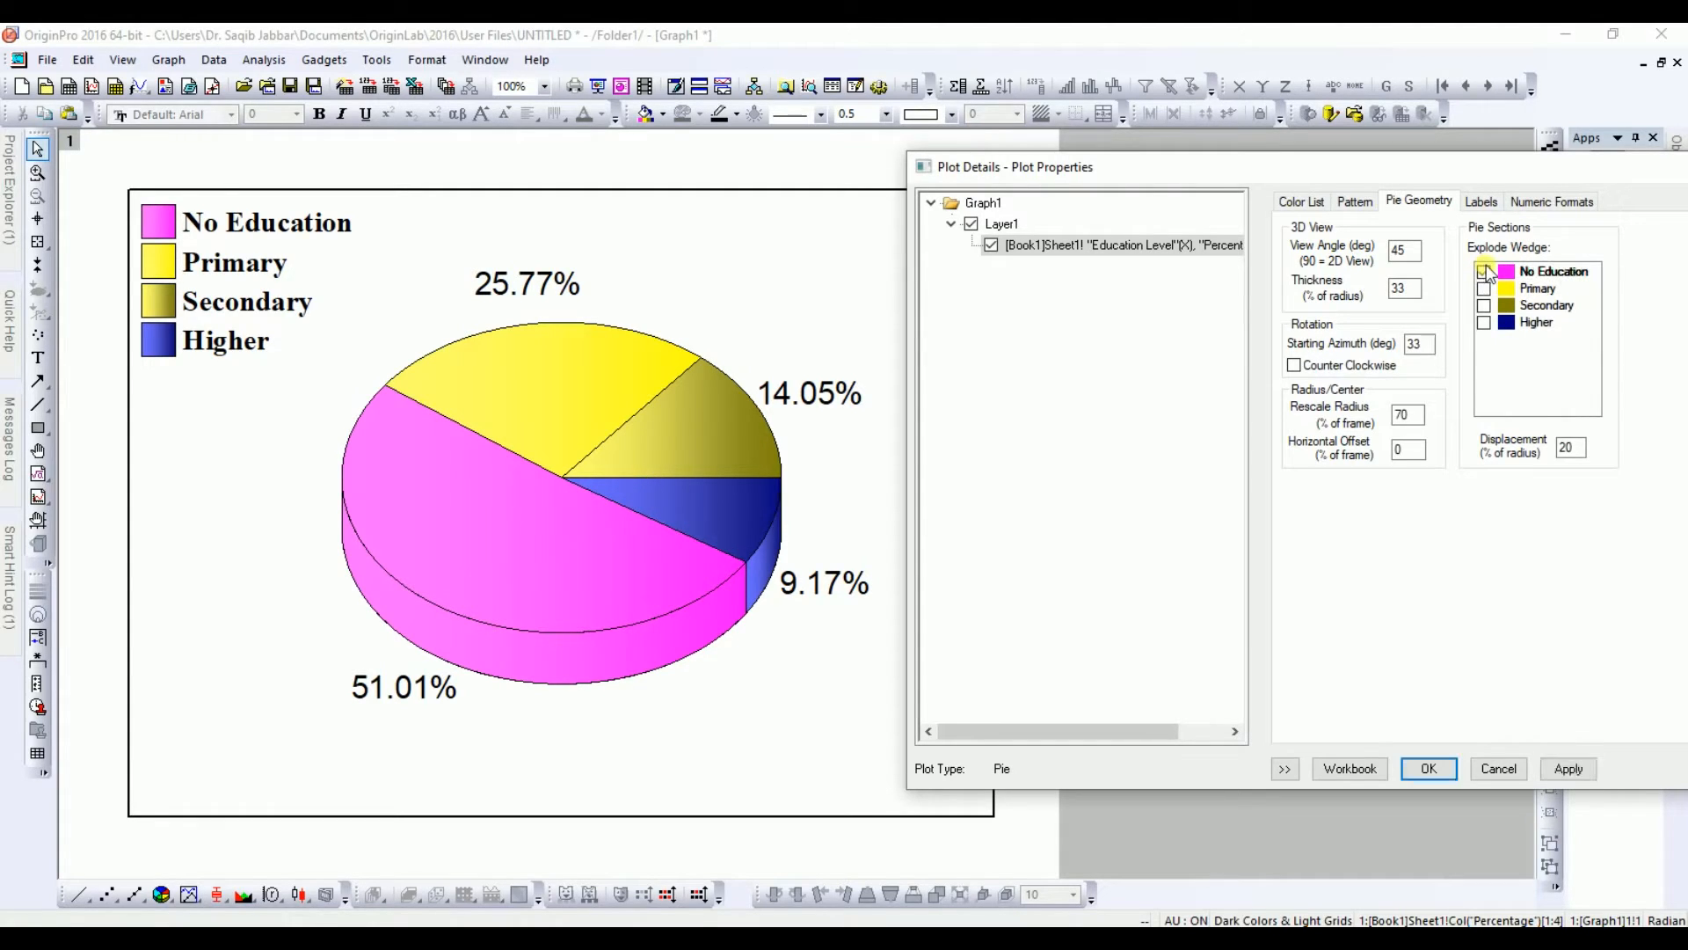
pyautogui.click(1568, 771)
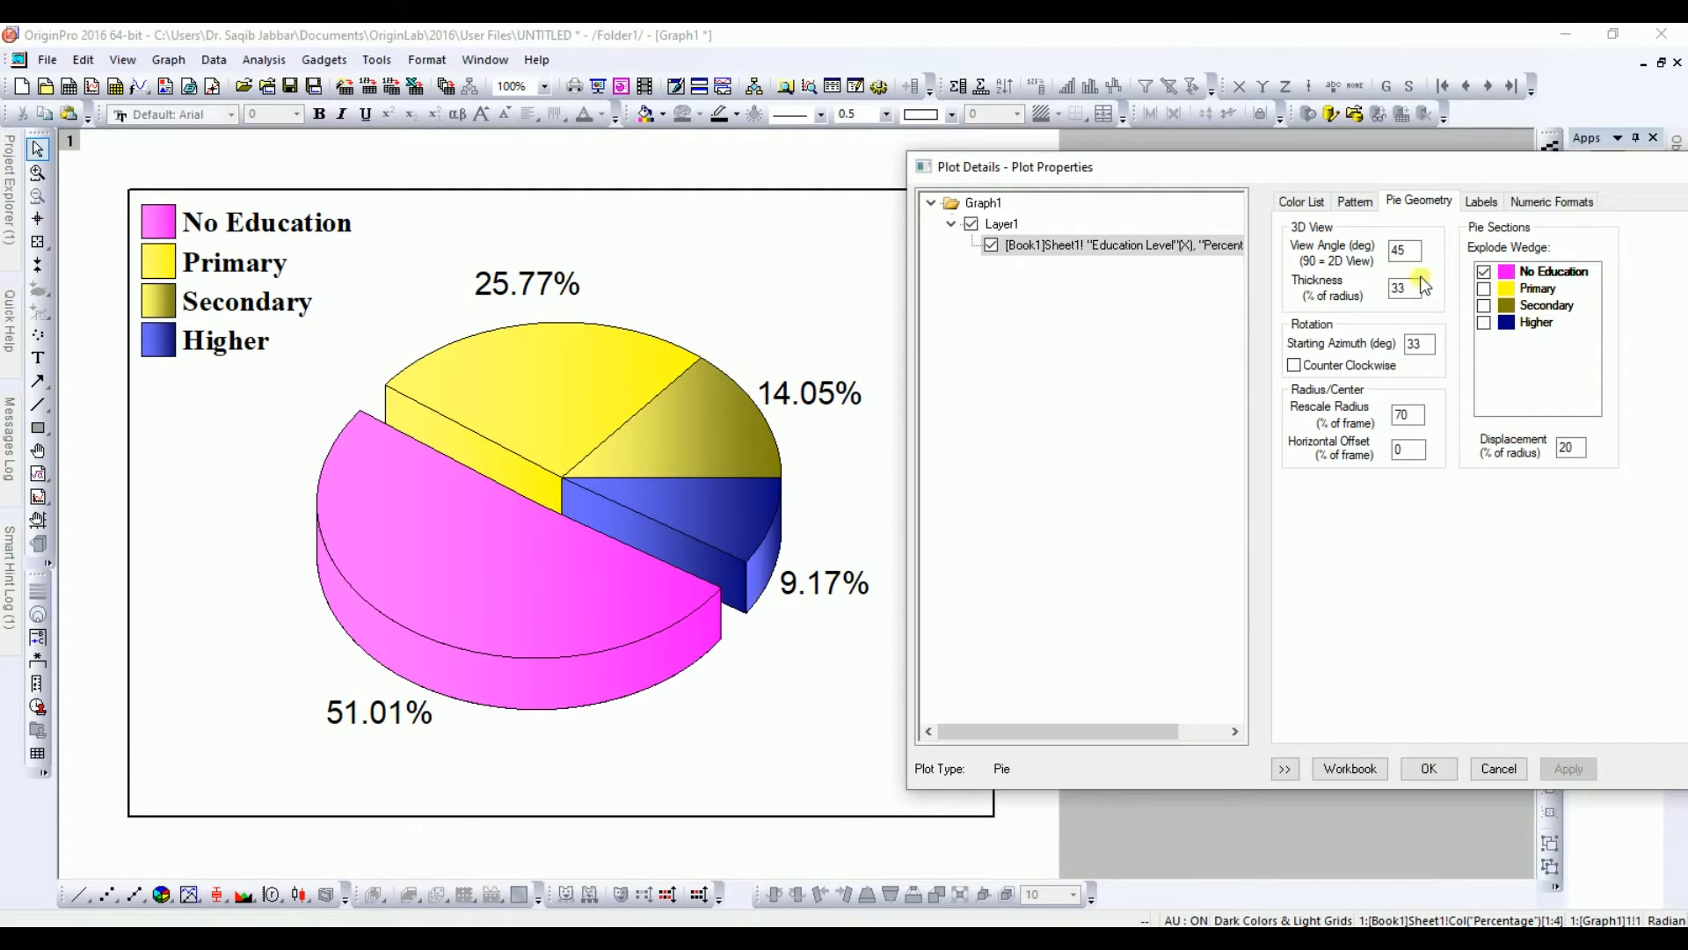
pyautogui.click(1485, 289)
pyautogui.click(1485, 306)
pyautogui.click(1484, 323)
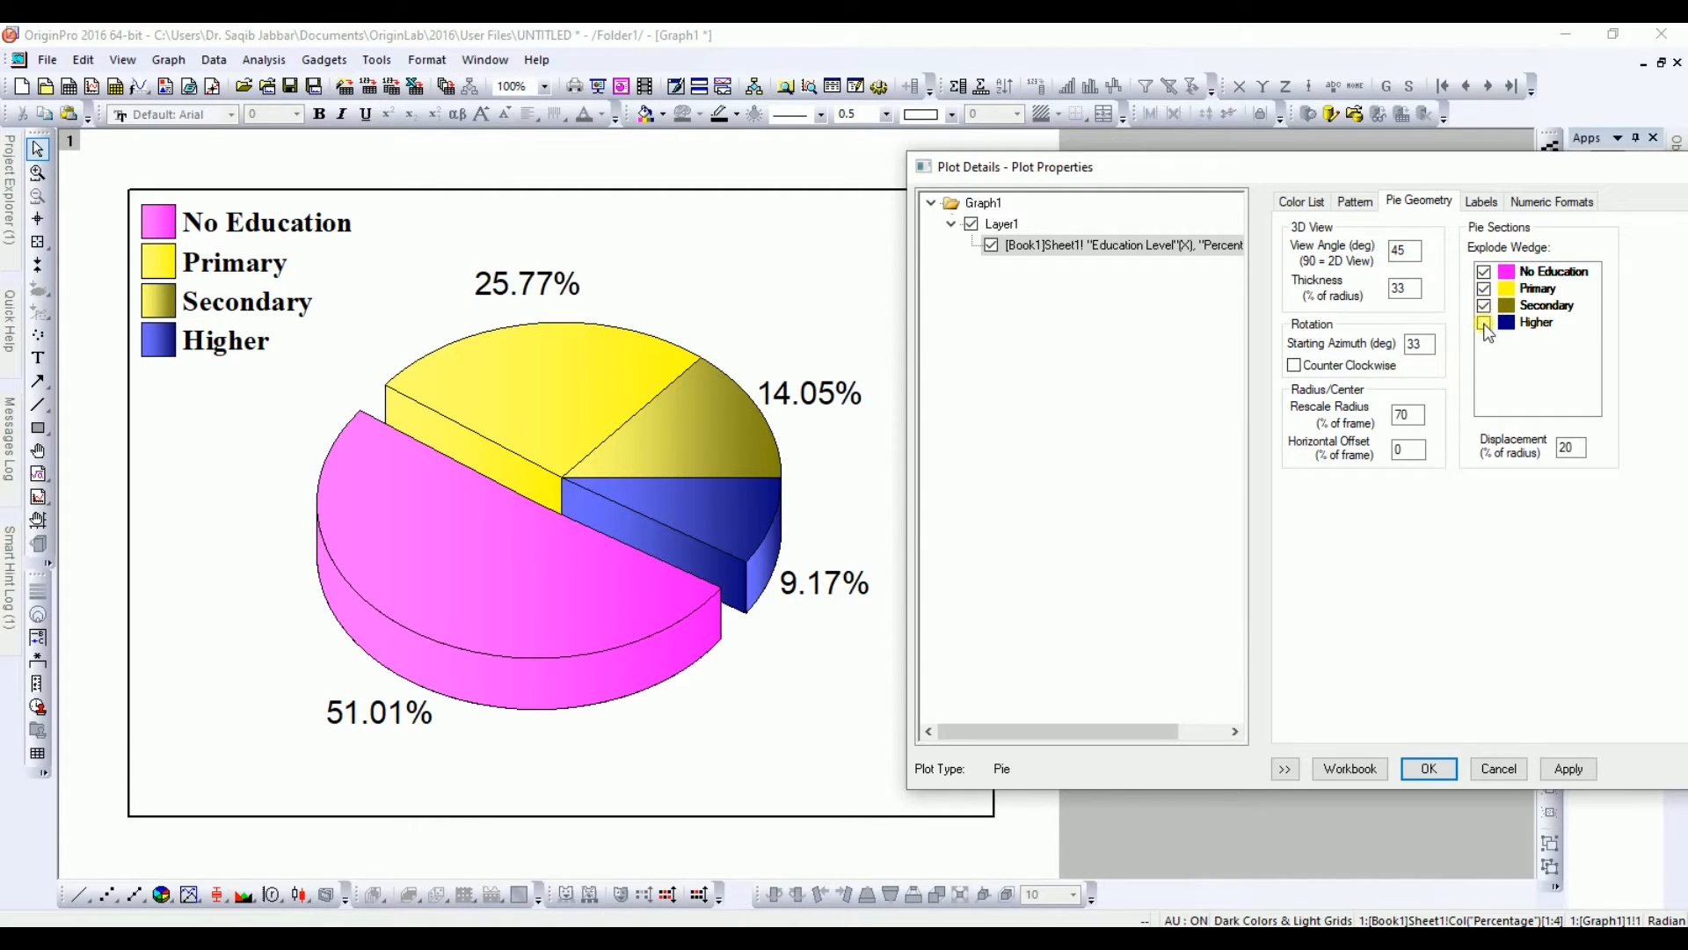
pyautogui.click(1570, 769)
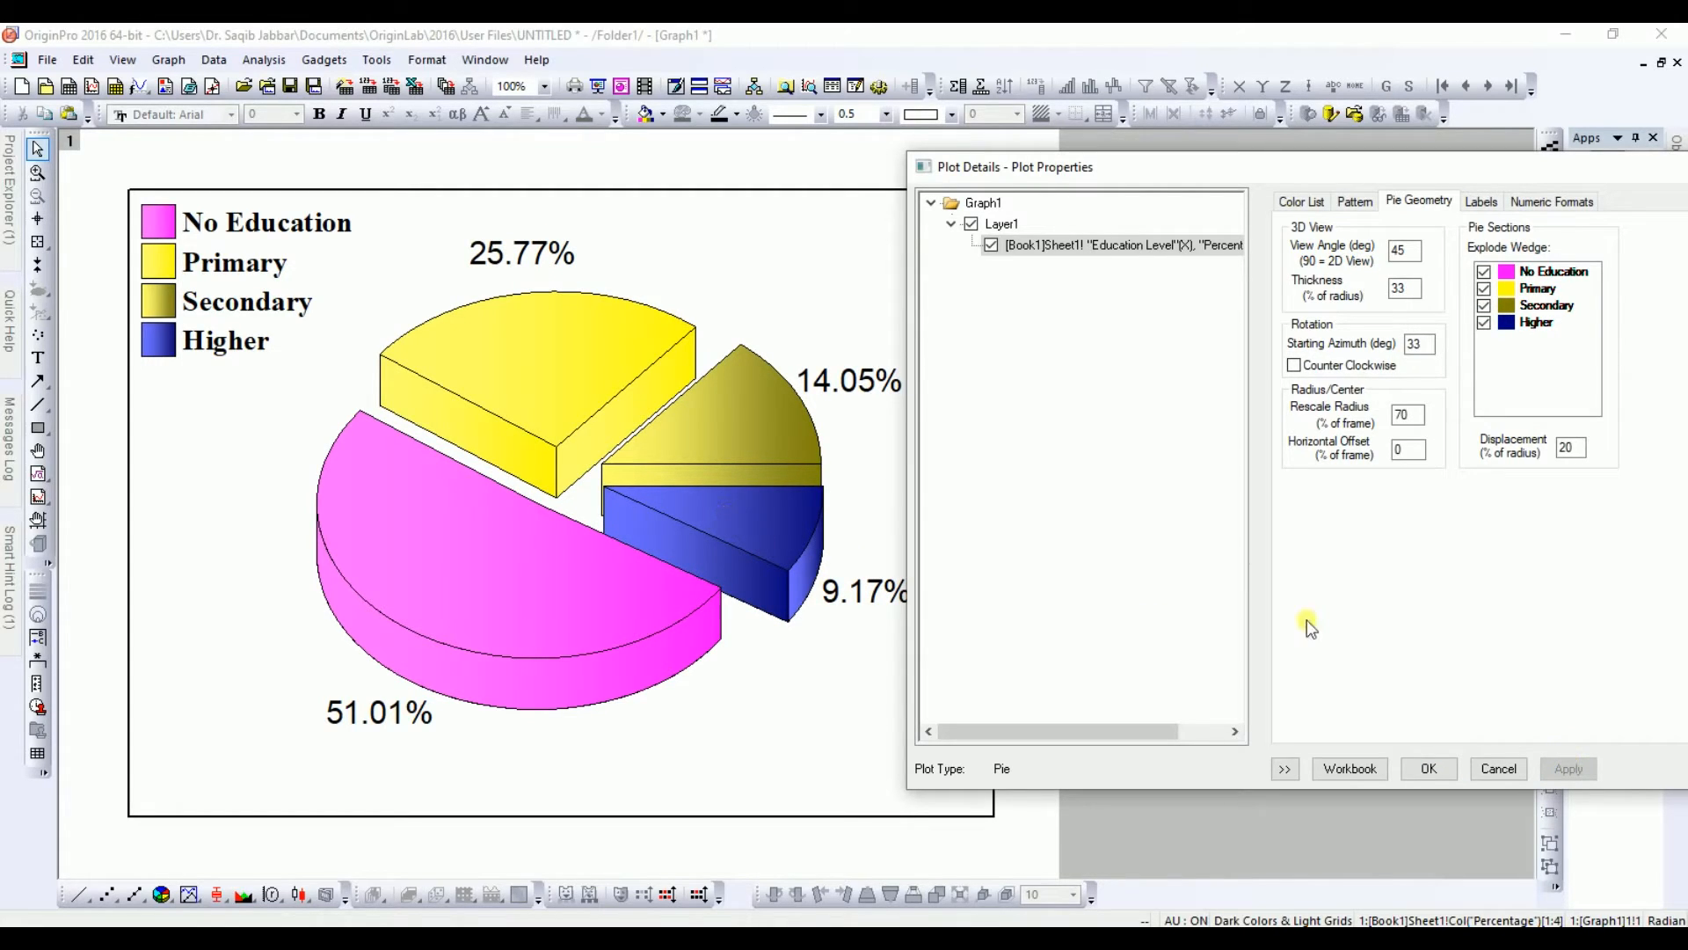
# Step: Retract the Primary, Secondary and Higher wedges and apply
pyautogui.click(1484, 288)
pyautogui.click(1484, 305)
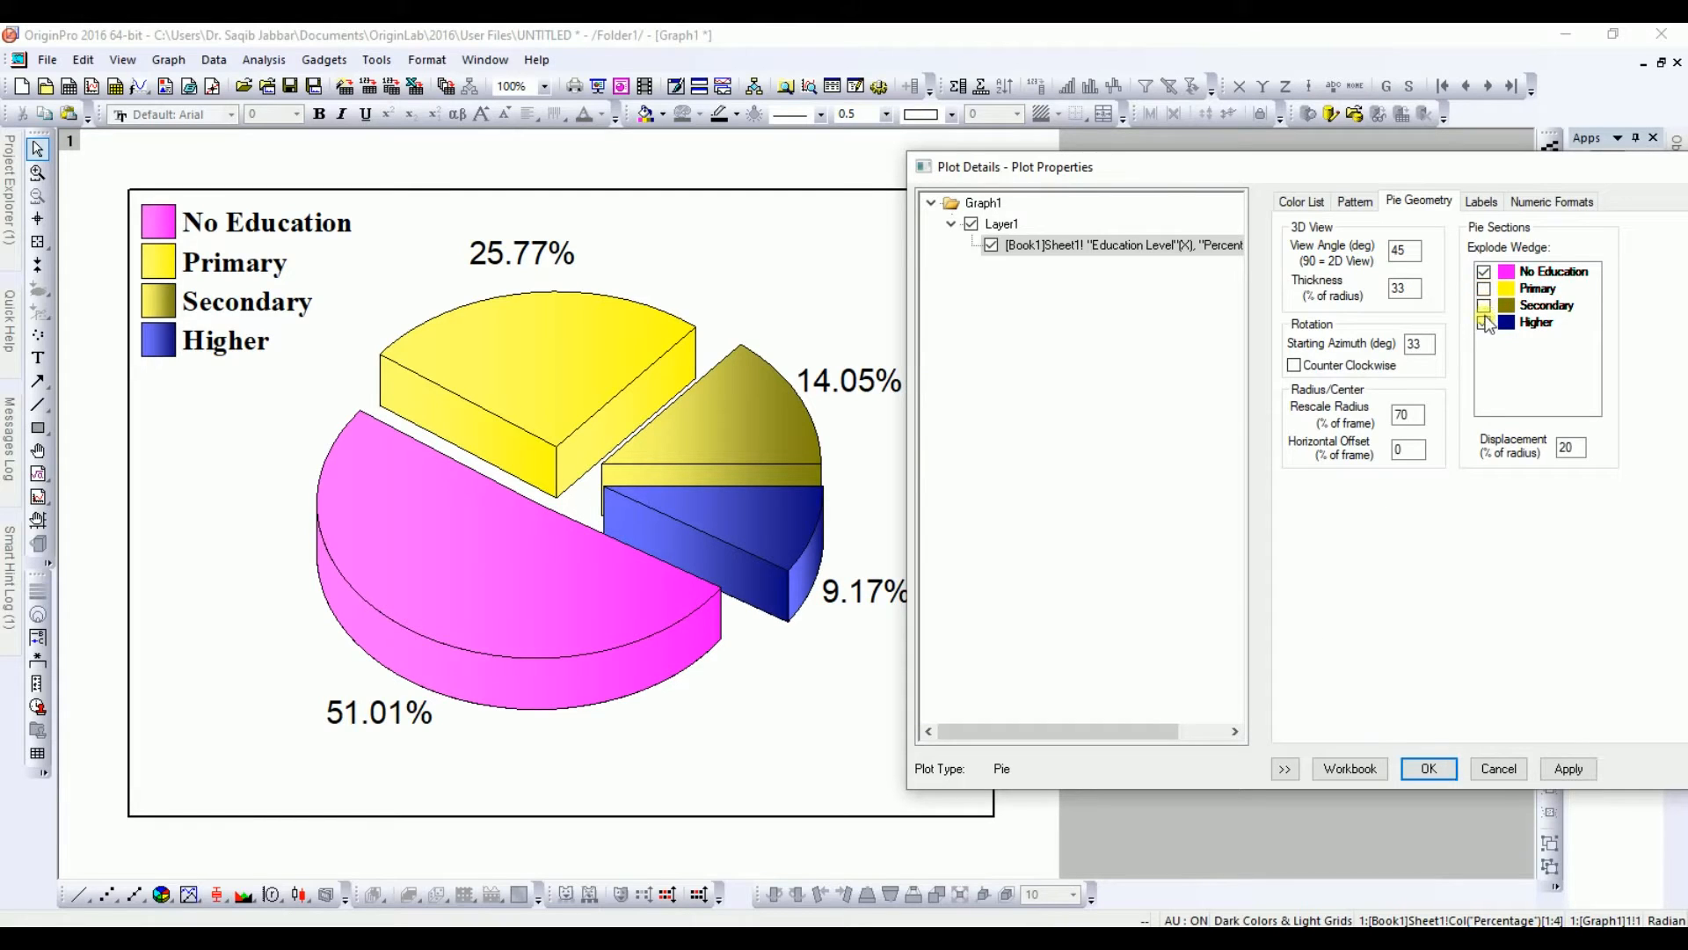
pyautogui.click(1485, 323)
pyautogui.click(1566, 770)
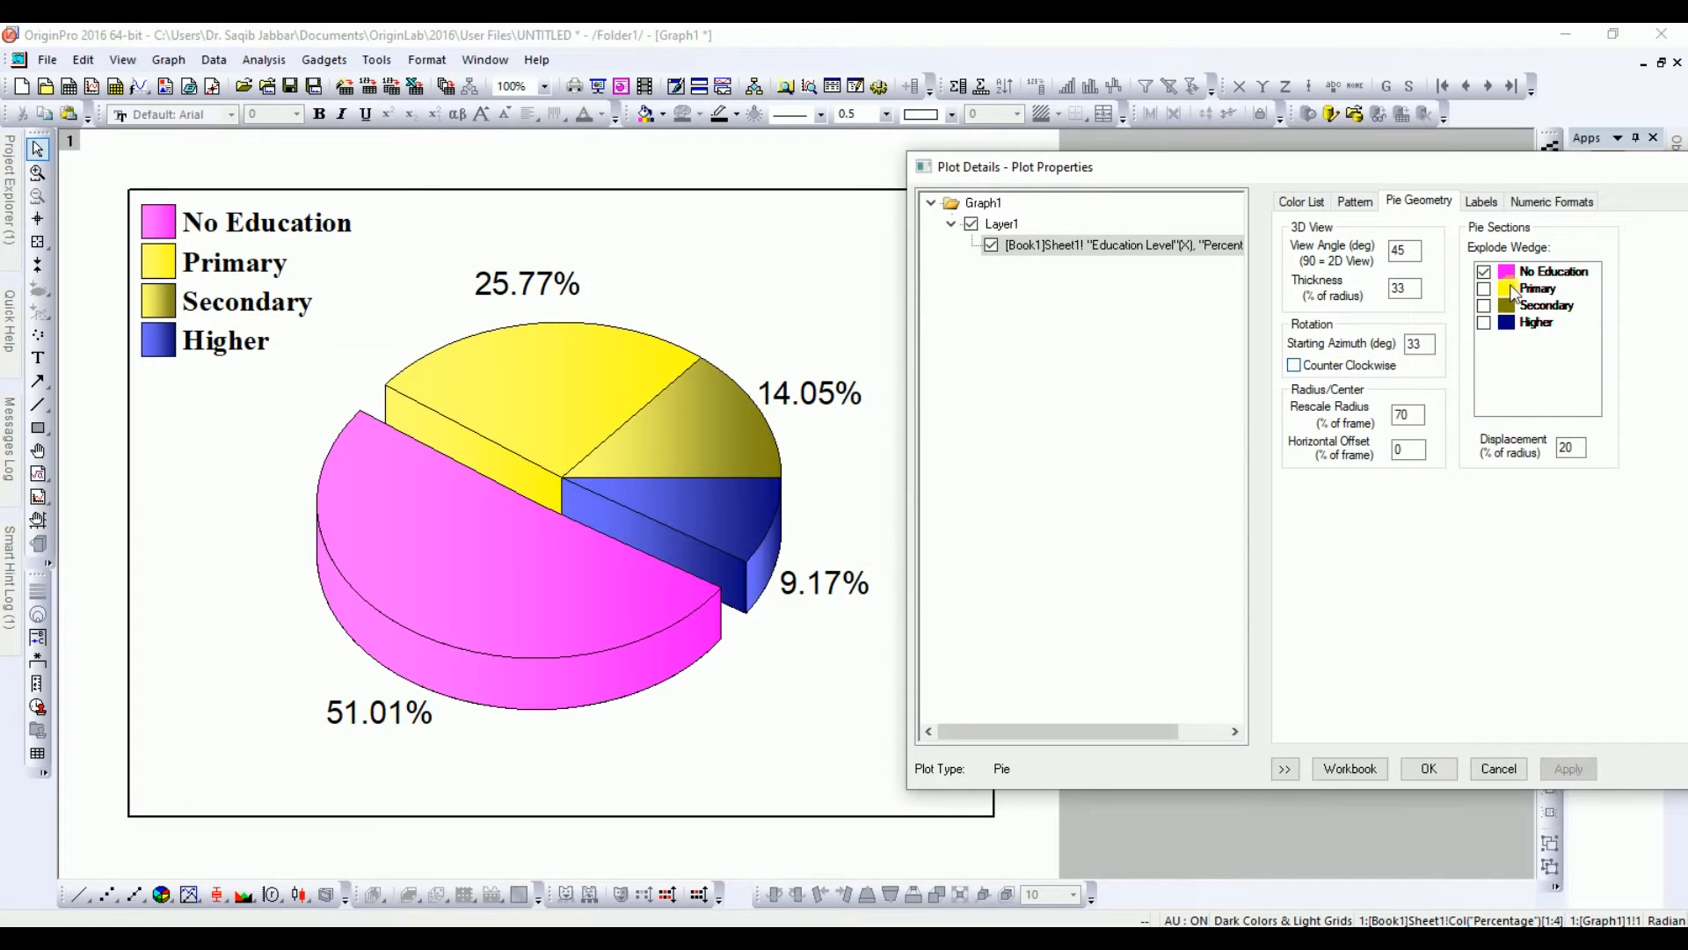
# Step: Explode the Primary, Secondary and Higher wedges again and apply
pyautogui.click(1486, 289)
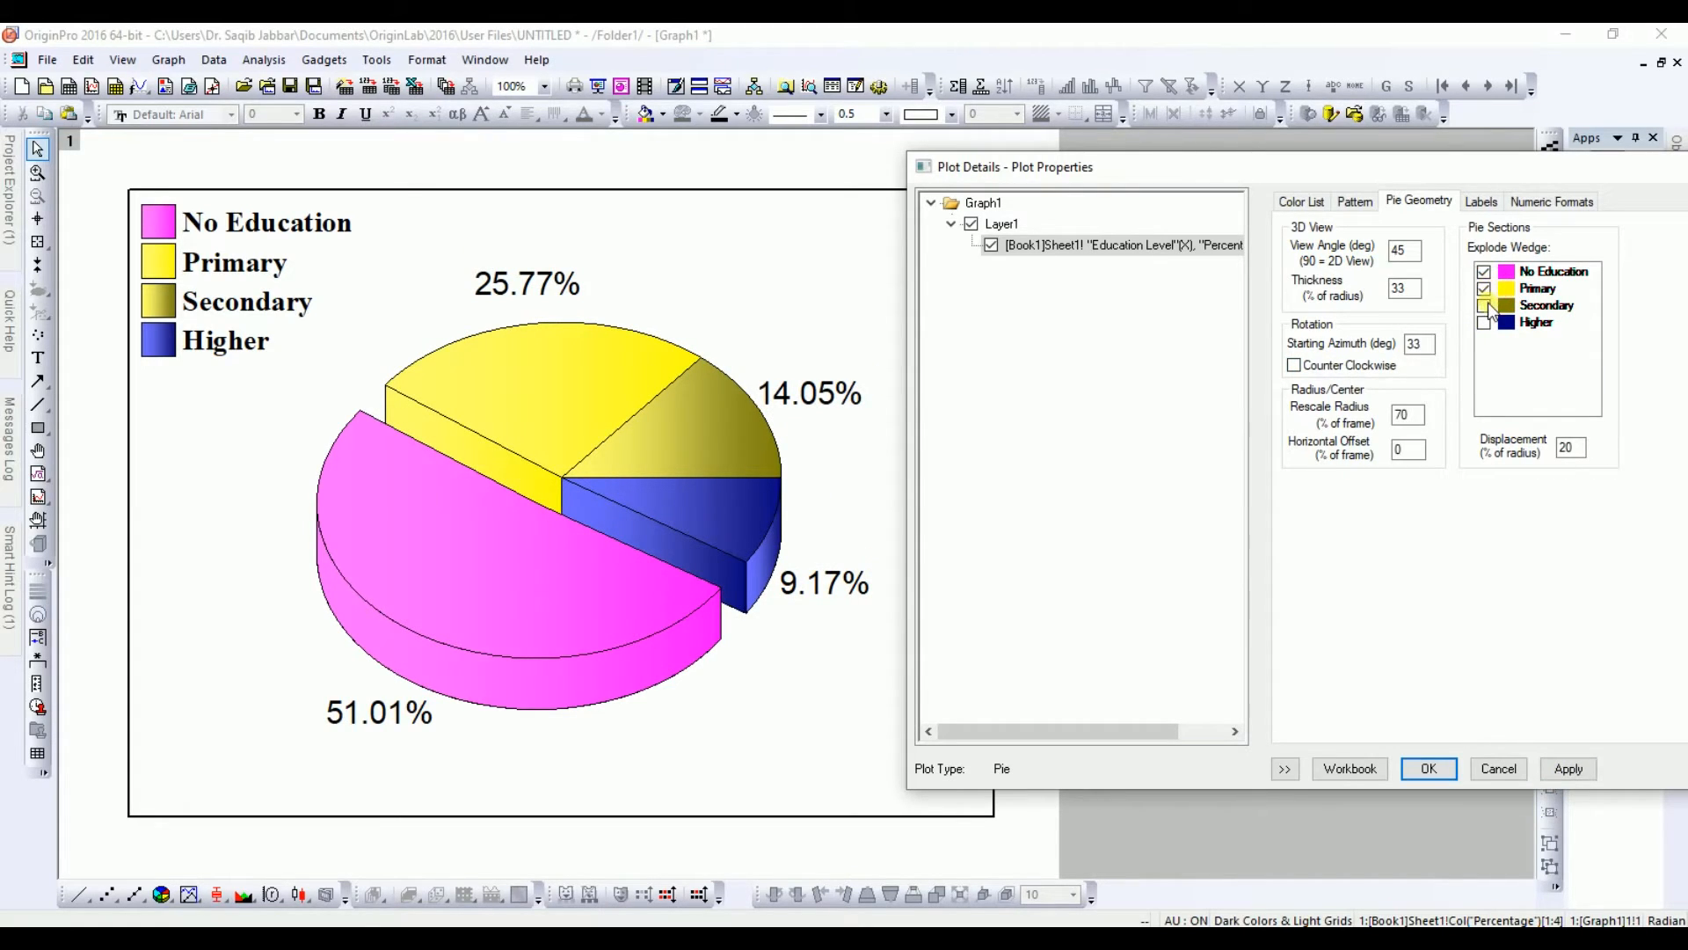
pyautogui.click(1545, 773)
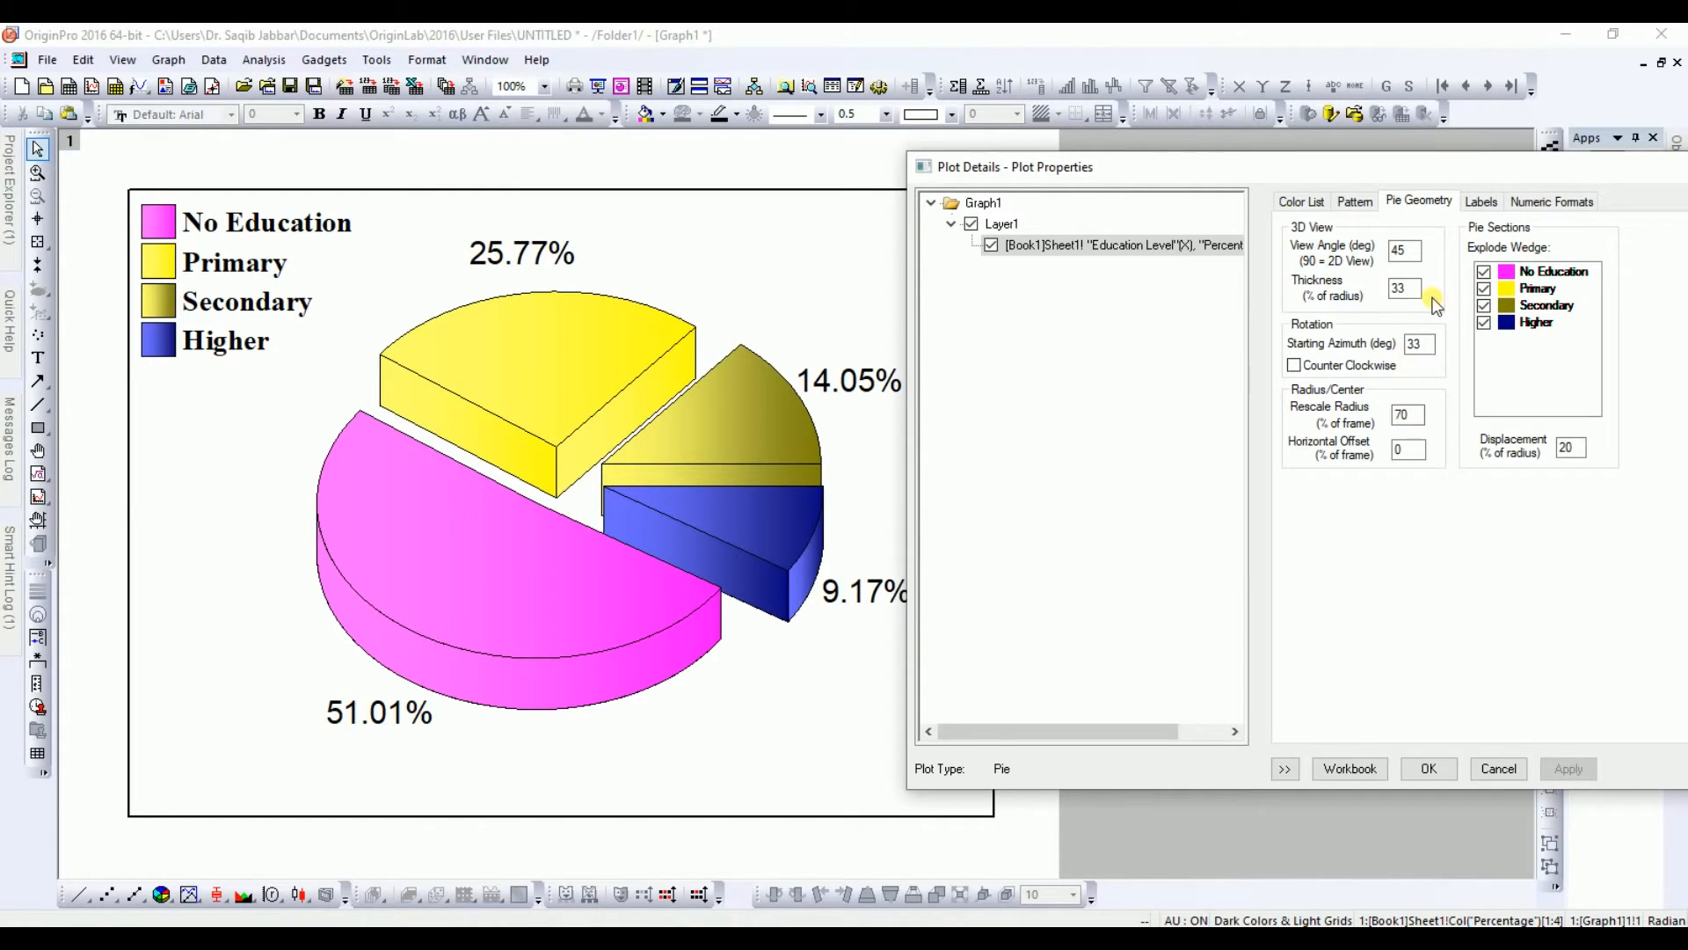
# Step: Try adding values to the slice labels, then remove them again, applying each time
pyautogui.click(1480, 203)
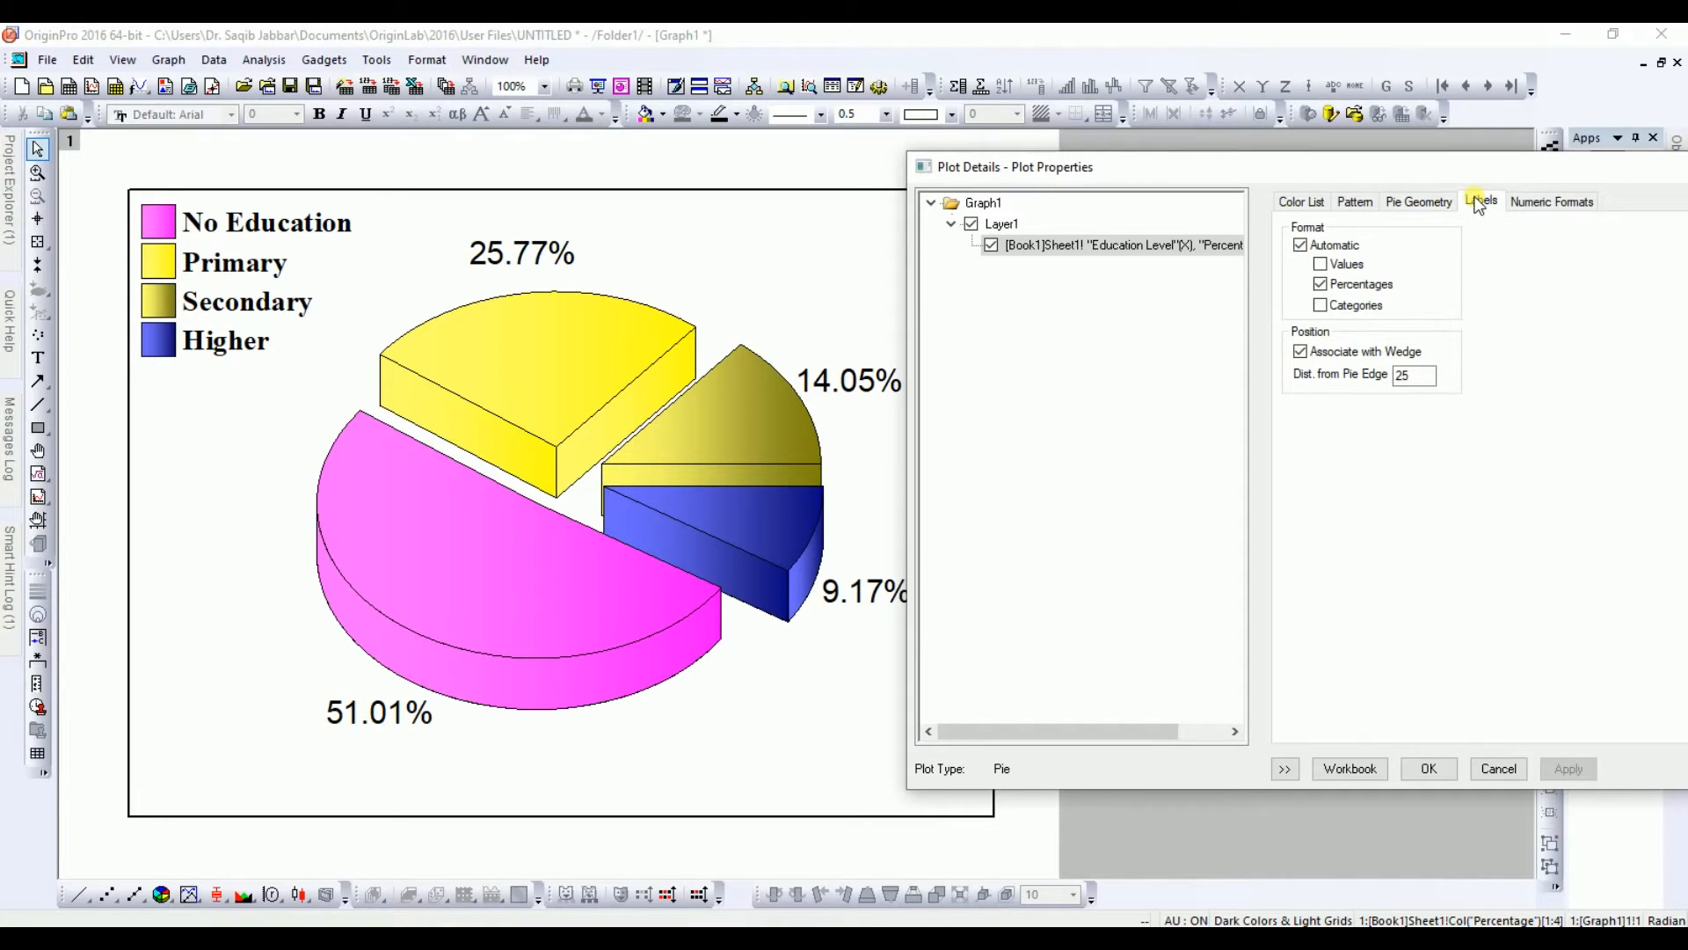
pyautogui.click(1321, 264)
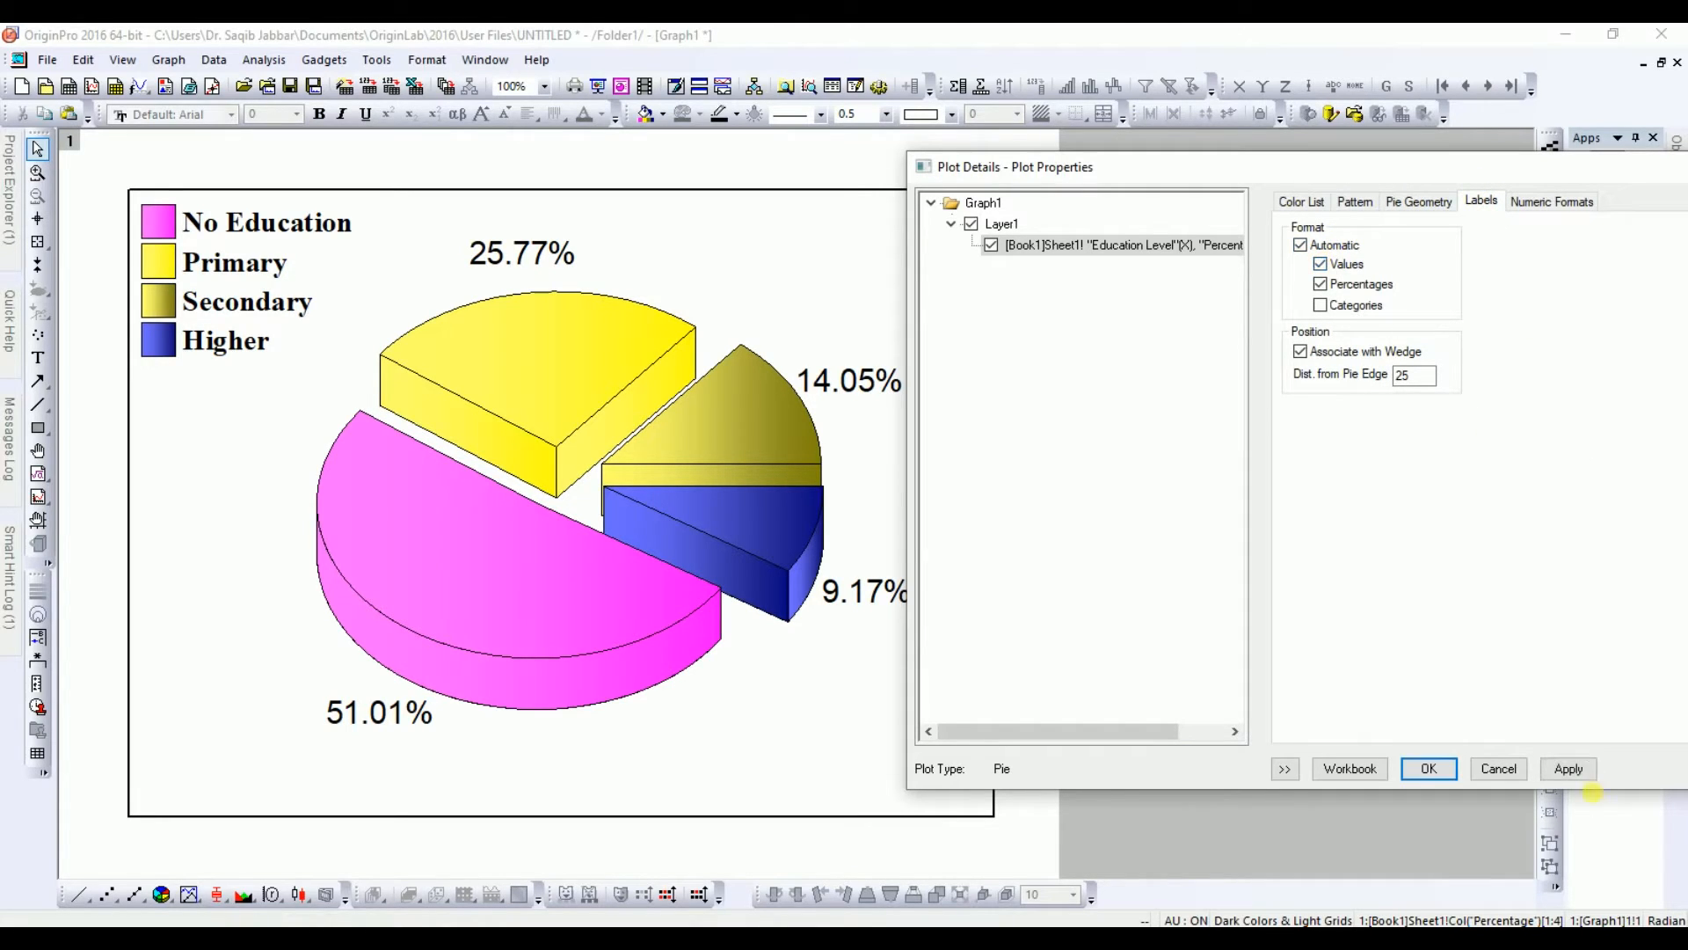
pyautogui.click(1569, 769)
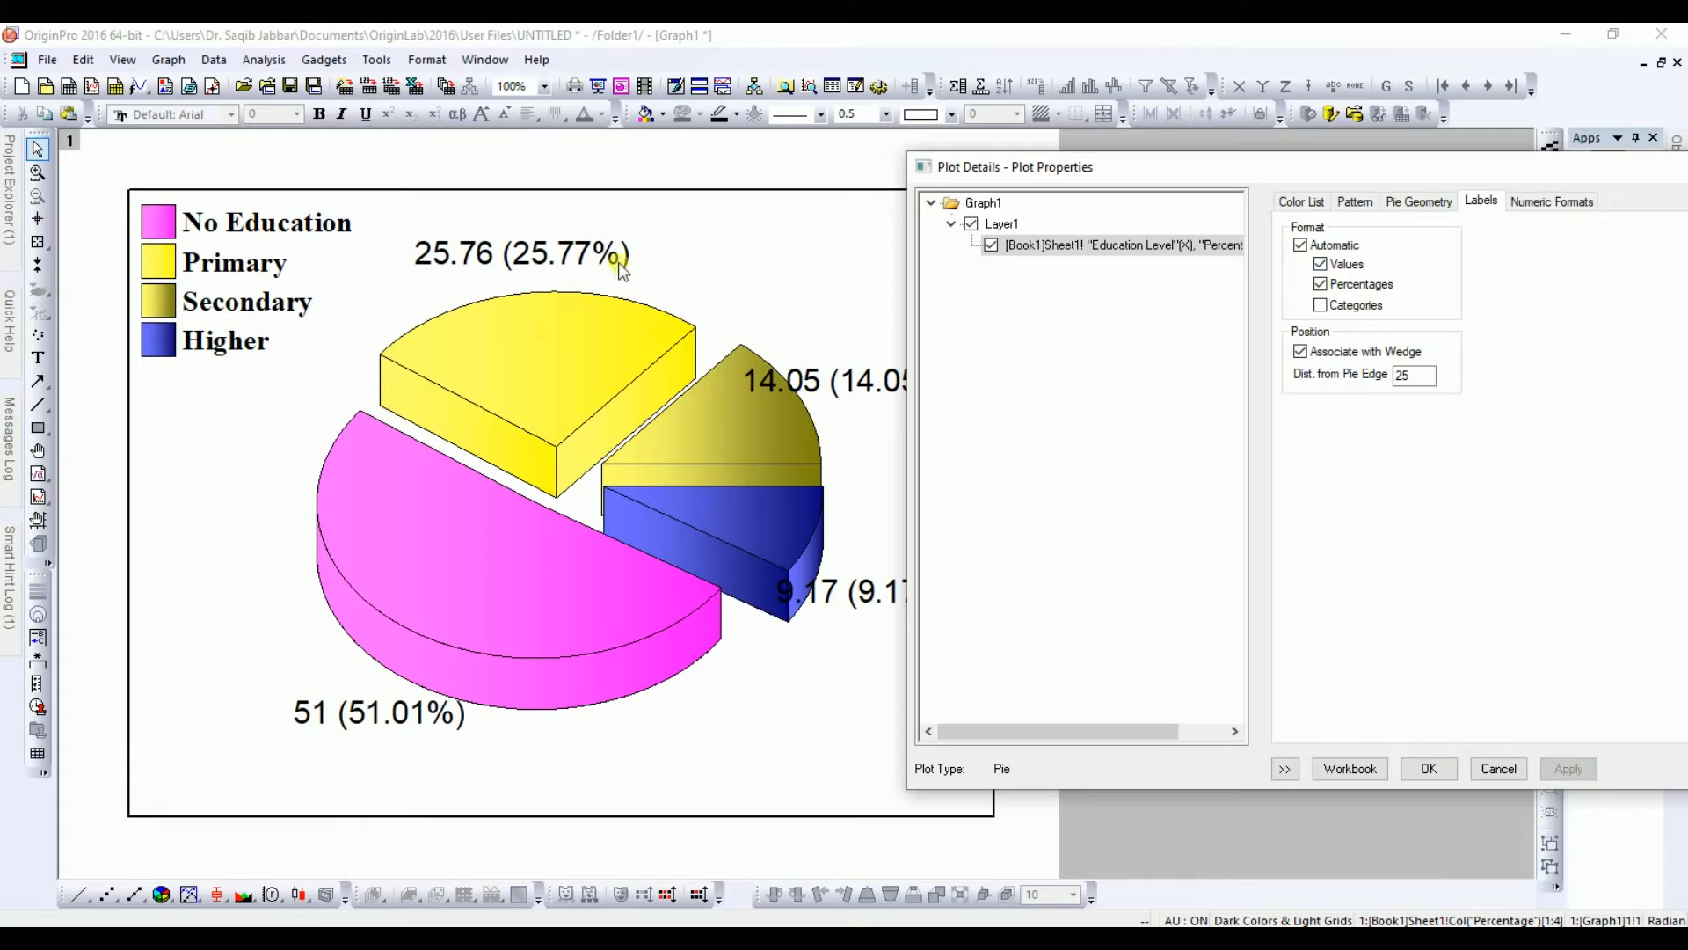
pyautogui.click(1321, 264)
pyautogui.click(1569, 770)
# Step: Try adding category names to the slice labels, then remove them, applying each time
pyautogui.click(1321, 305)
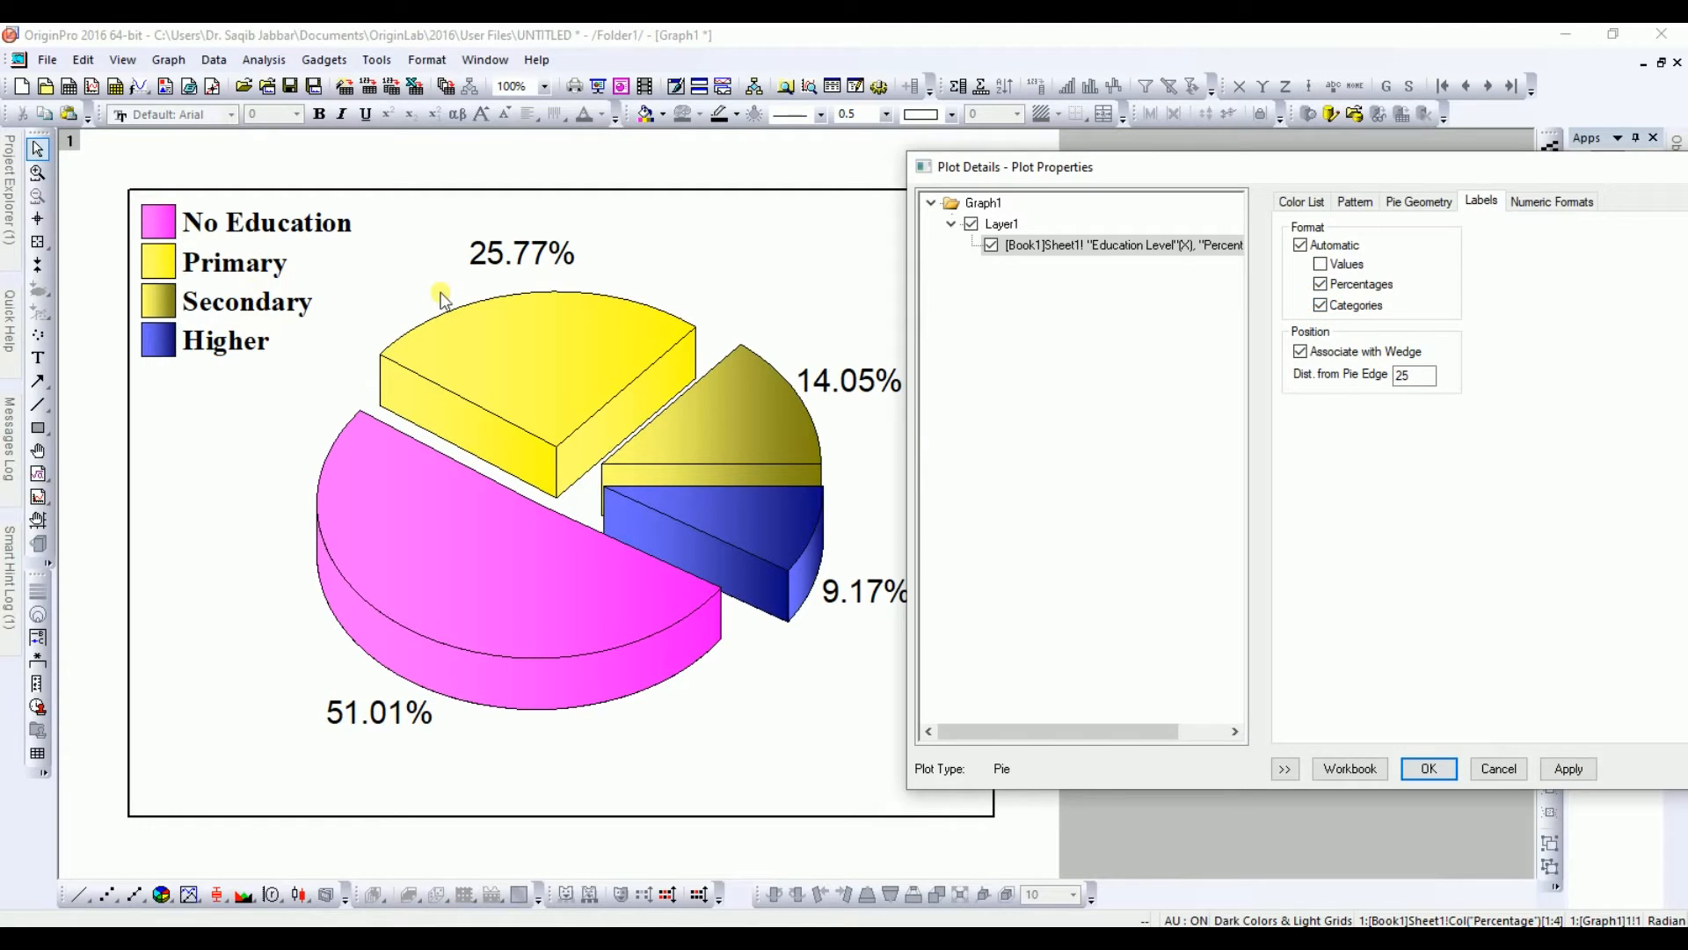
pyautogui.click(1567, 773)
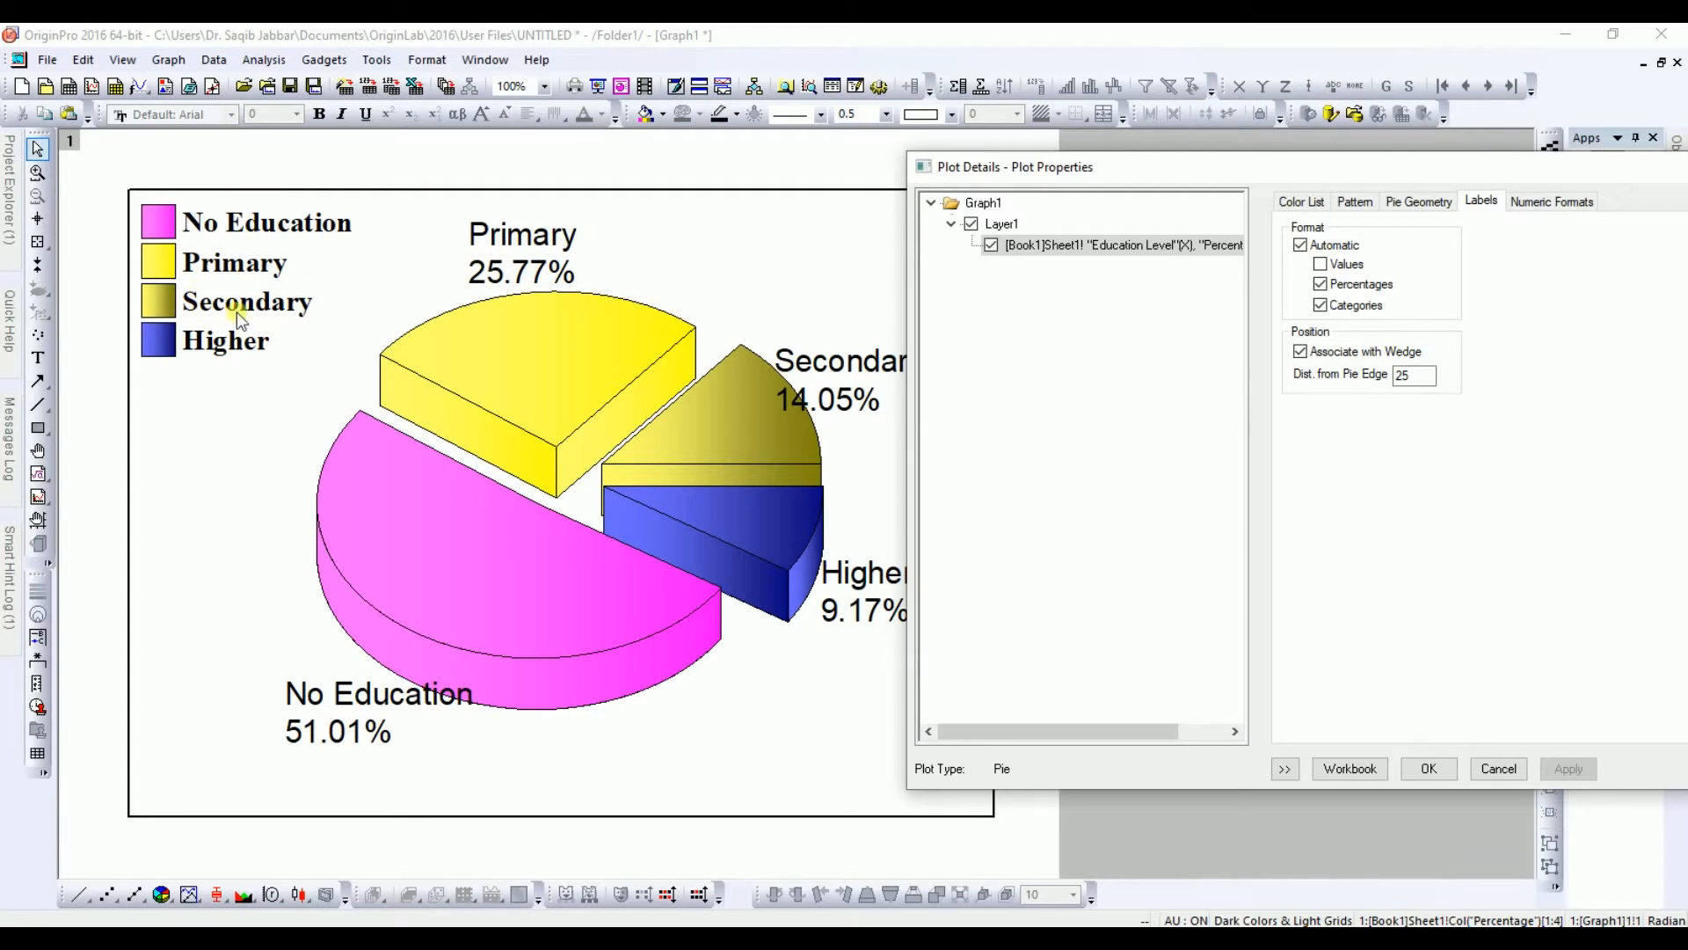
pyautogui.click(1320, 306)
pyautogui.click(1568, 769)
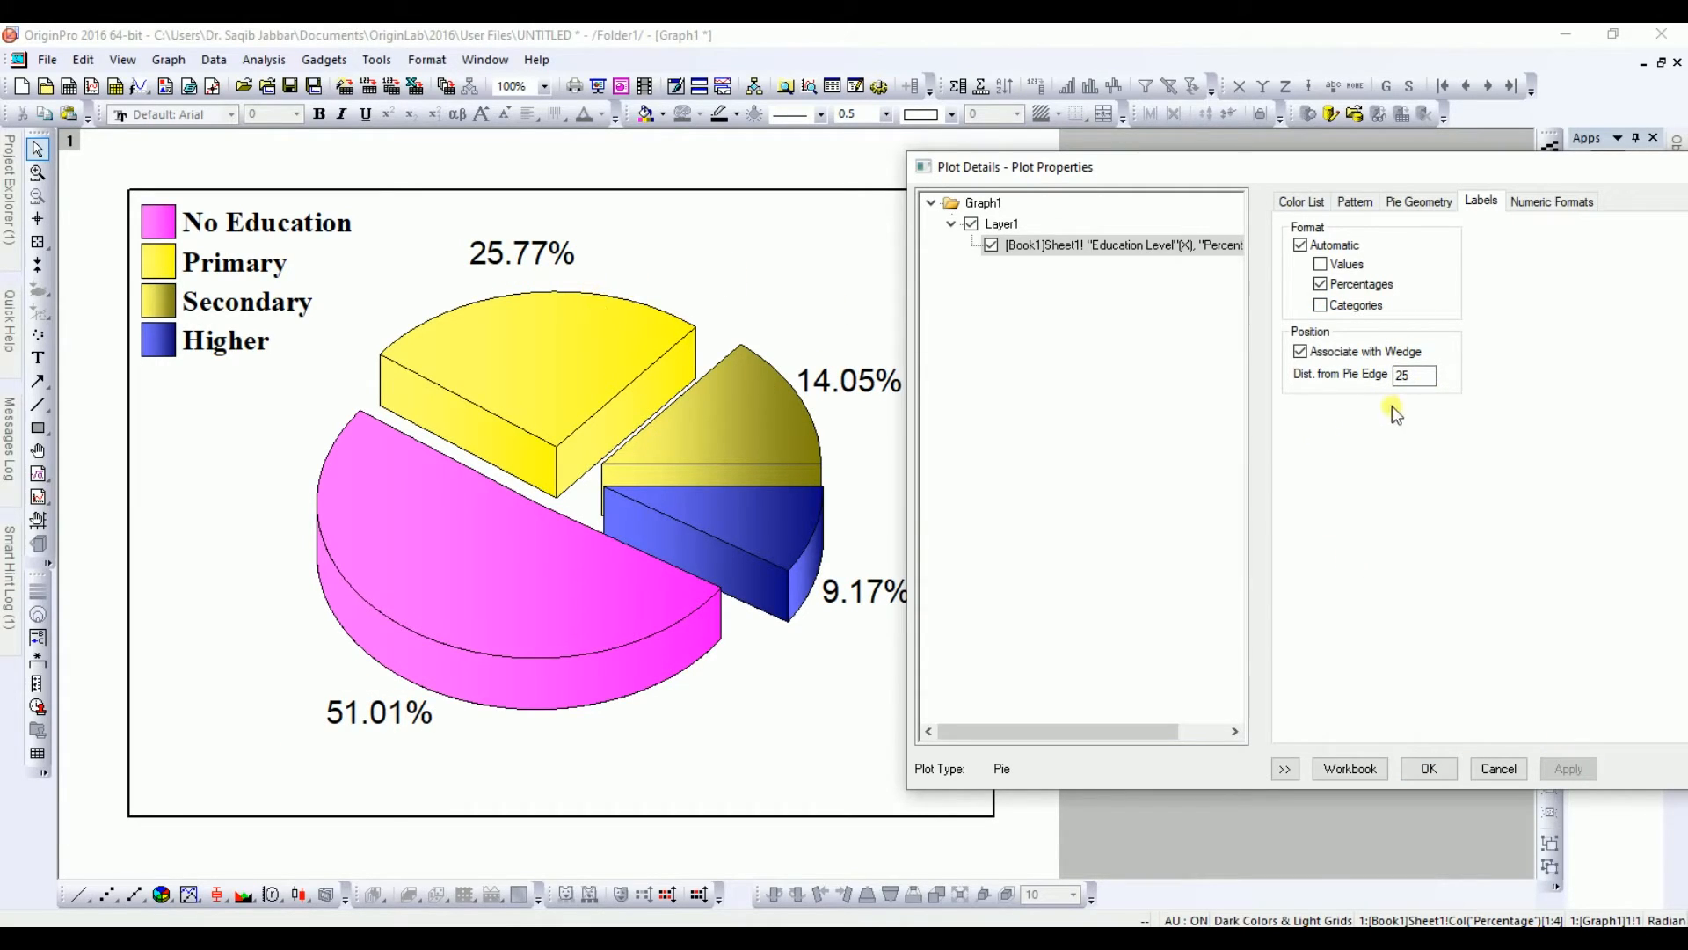
# Step: Try label distances from the pie edge of 30 and then 50, applying each
pyautogui.doubleClick(1400, 377)
pyautogui.write('30')
pyautogui.click(1569, 768)
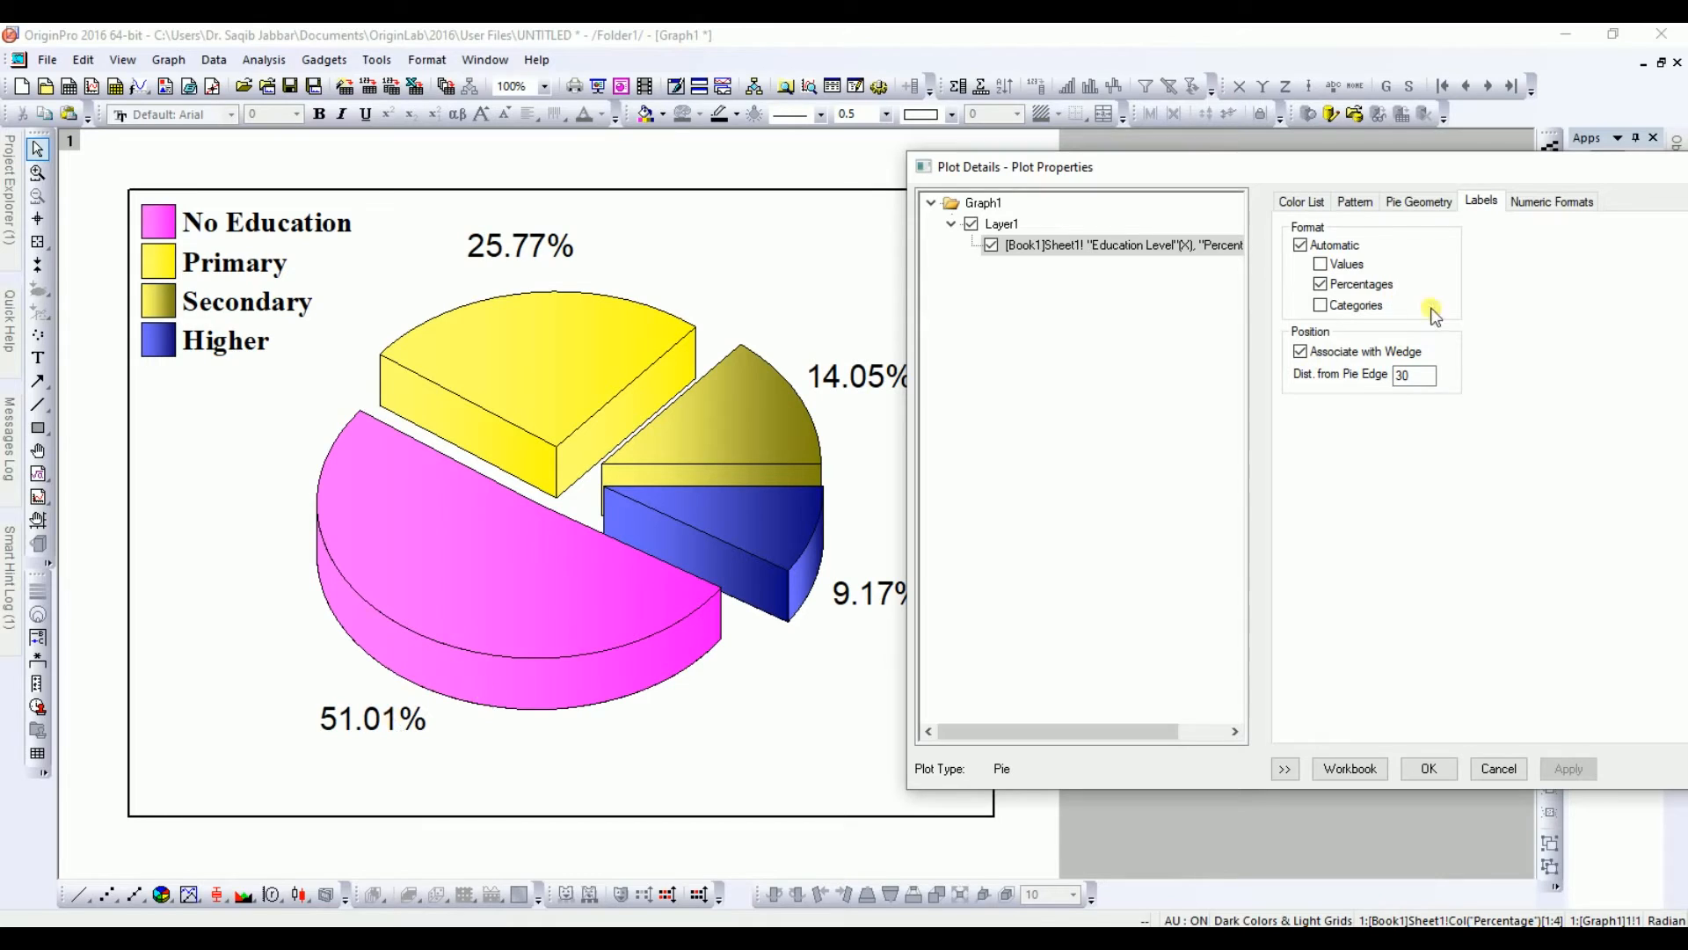
pyautogui.doubleClick(1402, 376)
pyautogui.write('50')
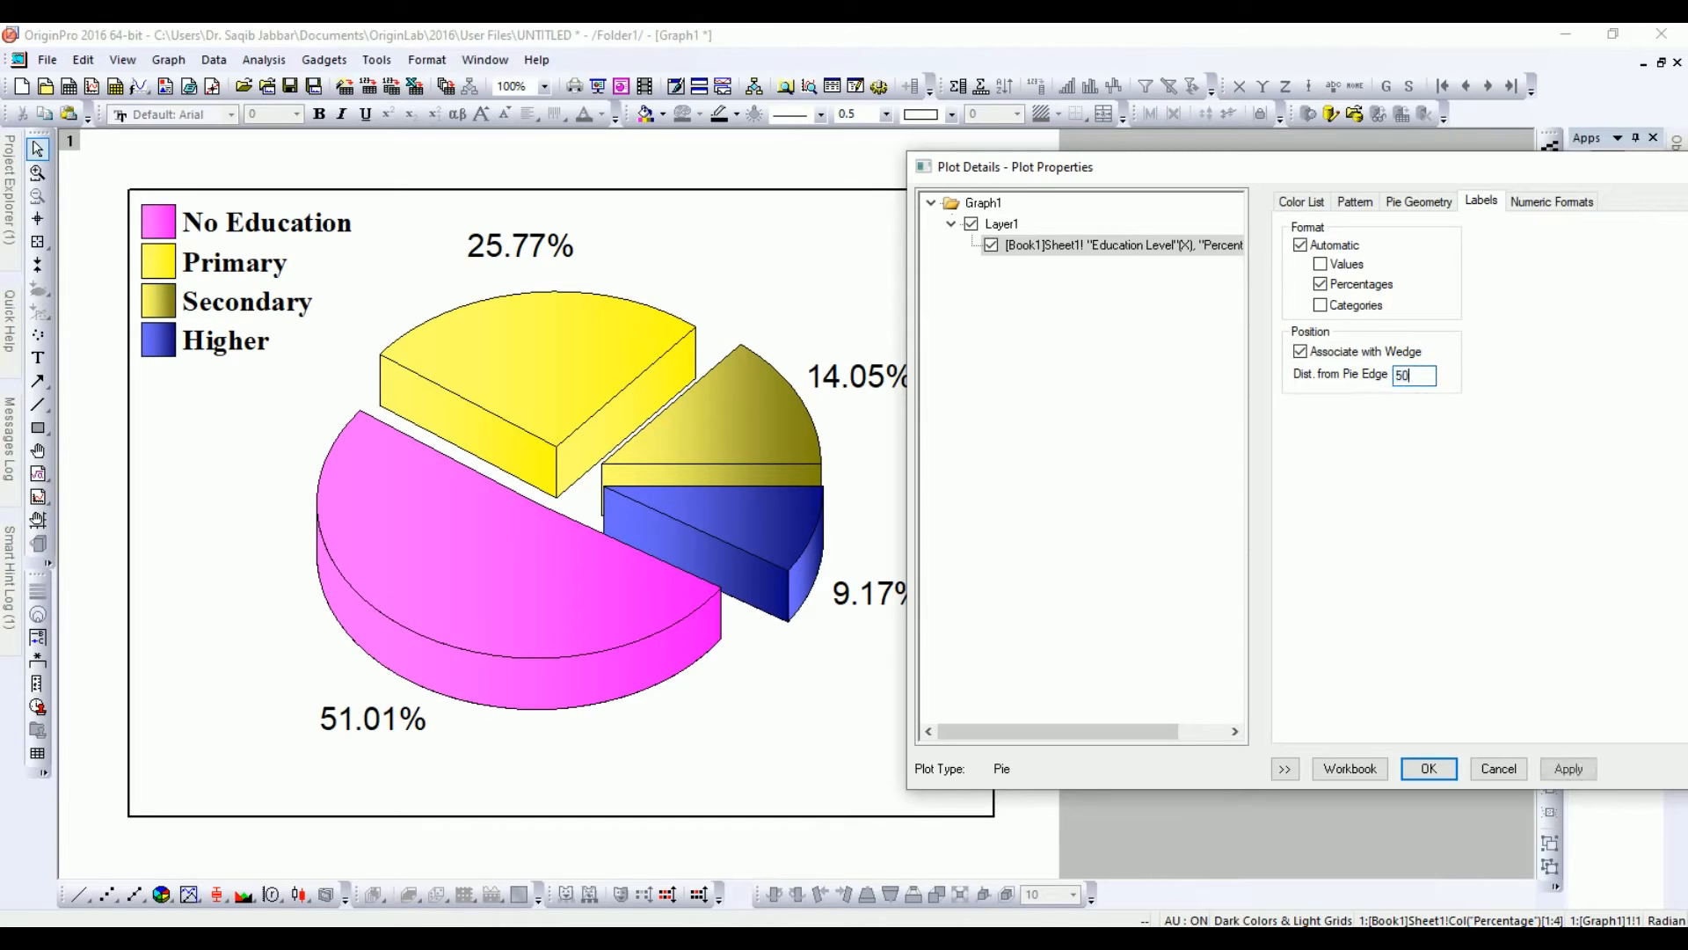
pyautogui.click(1569, 769)
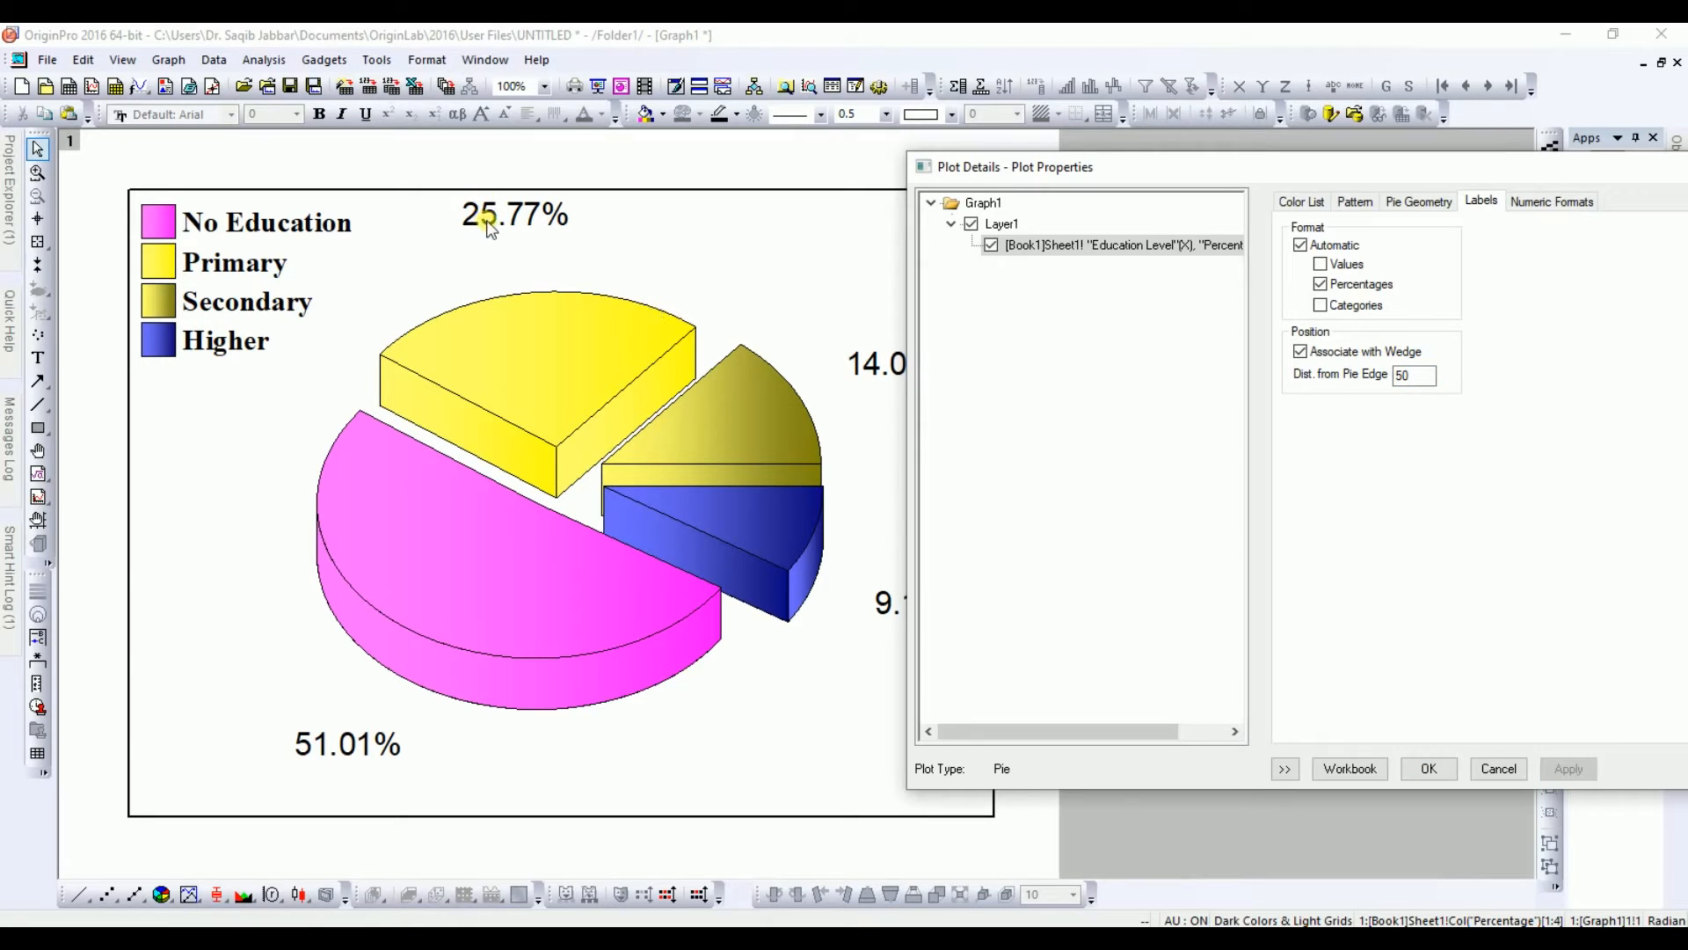
# Step: Try a label distance of 20, then set it back to 25 and apply
pyautogui.doubleClick(1407, 376)
pyautogui.write('20')
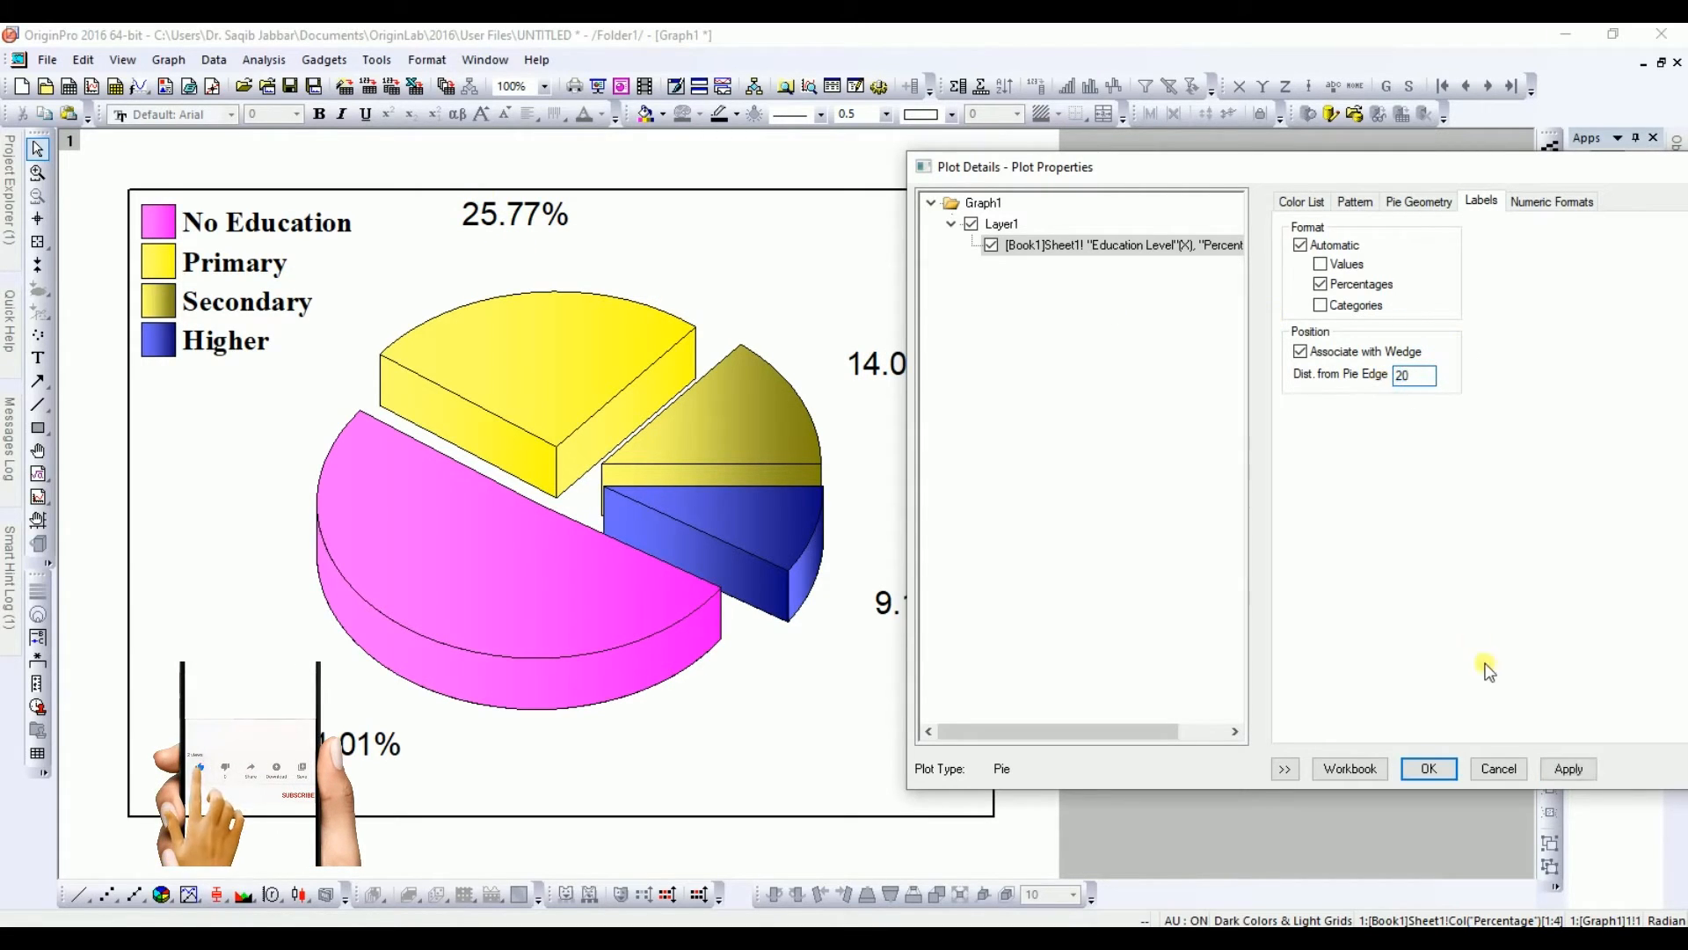
pyautogui.click(1566, 769)
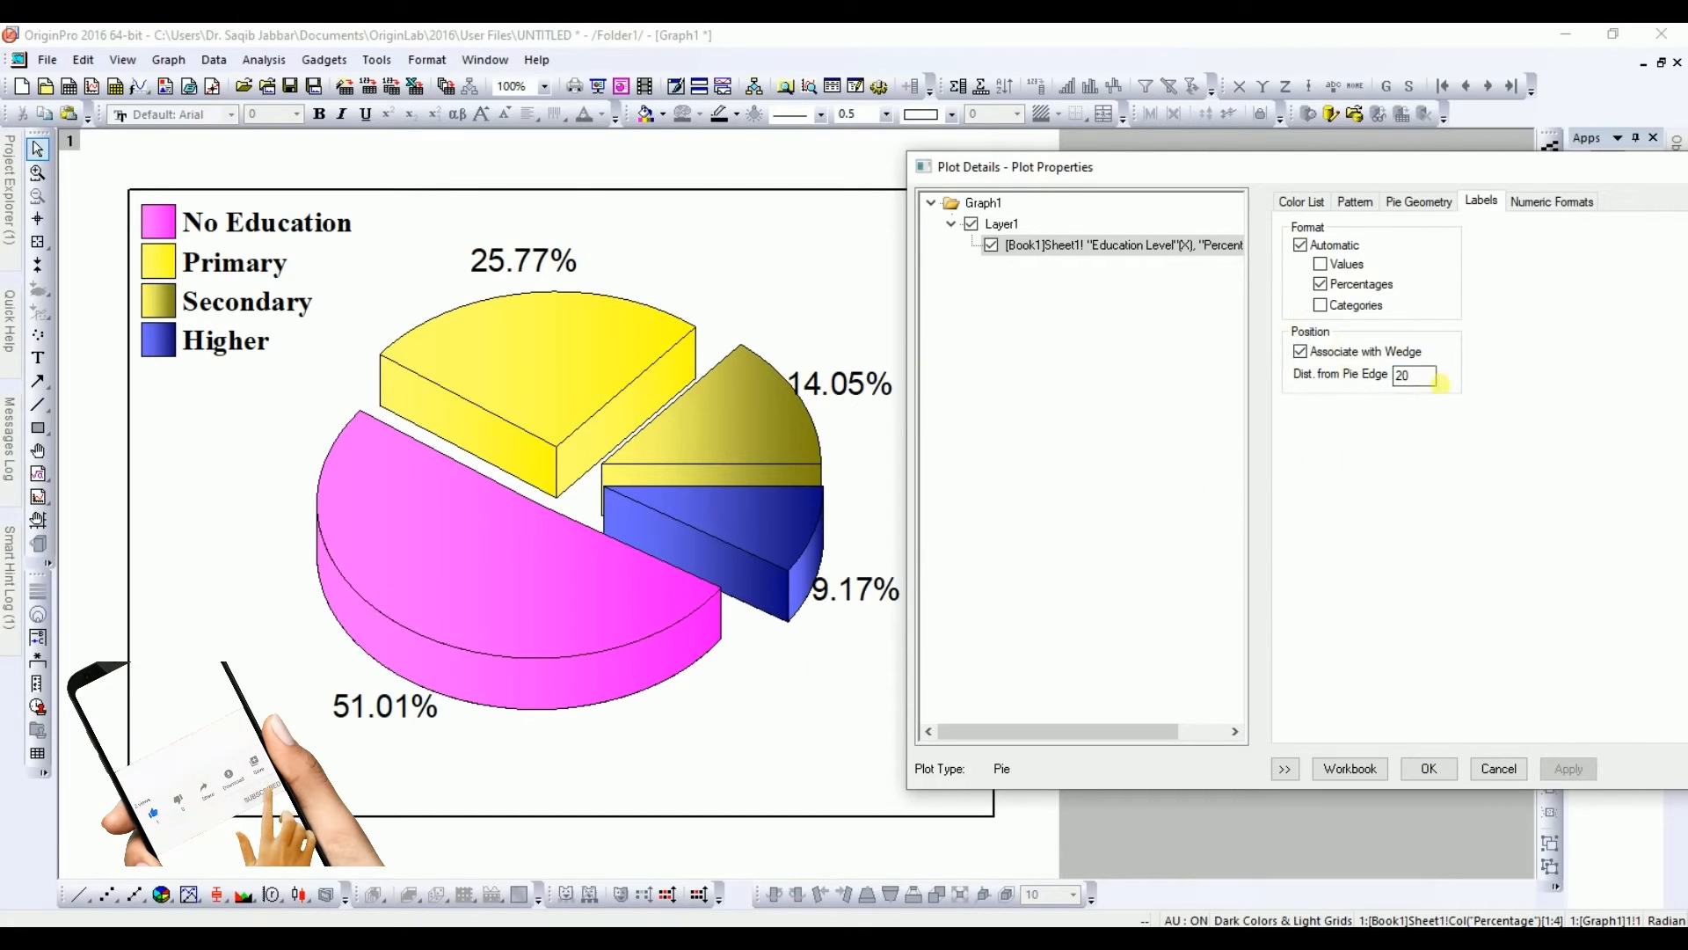
pyautogui.click(1433, 376)
pyautogui.write('5')
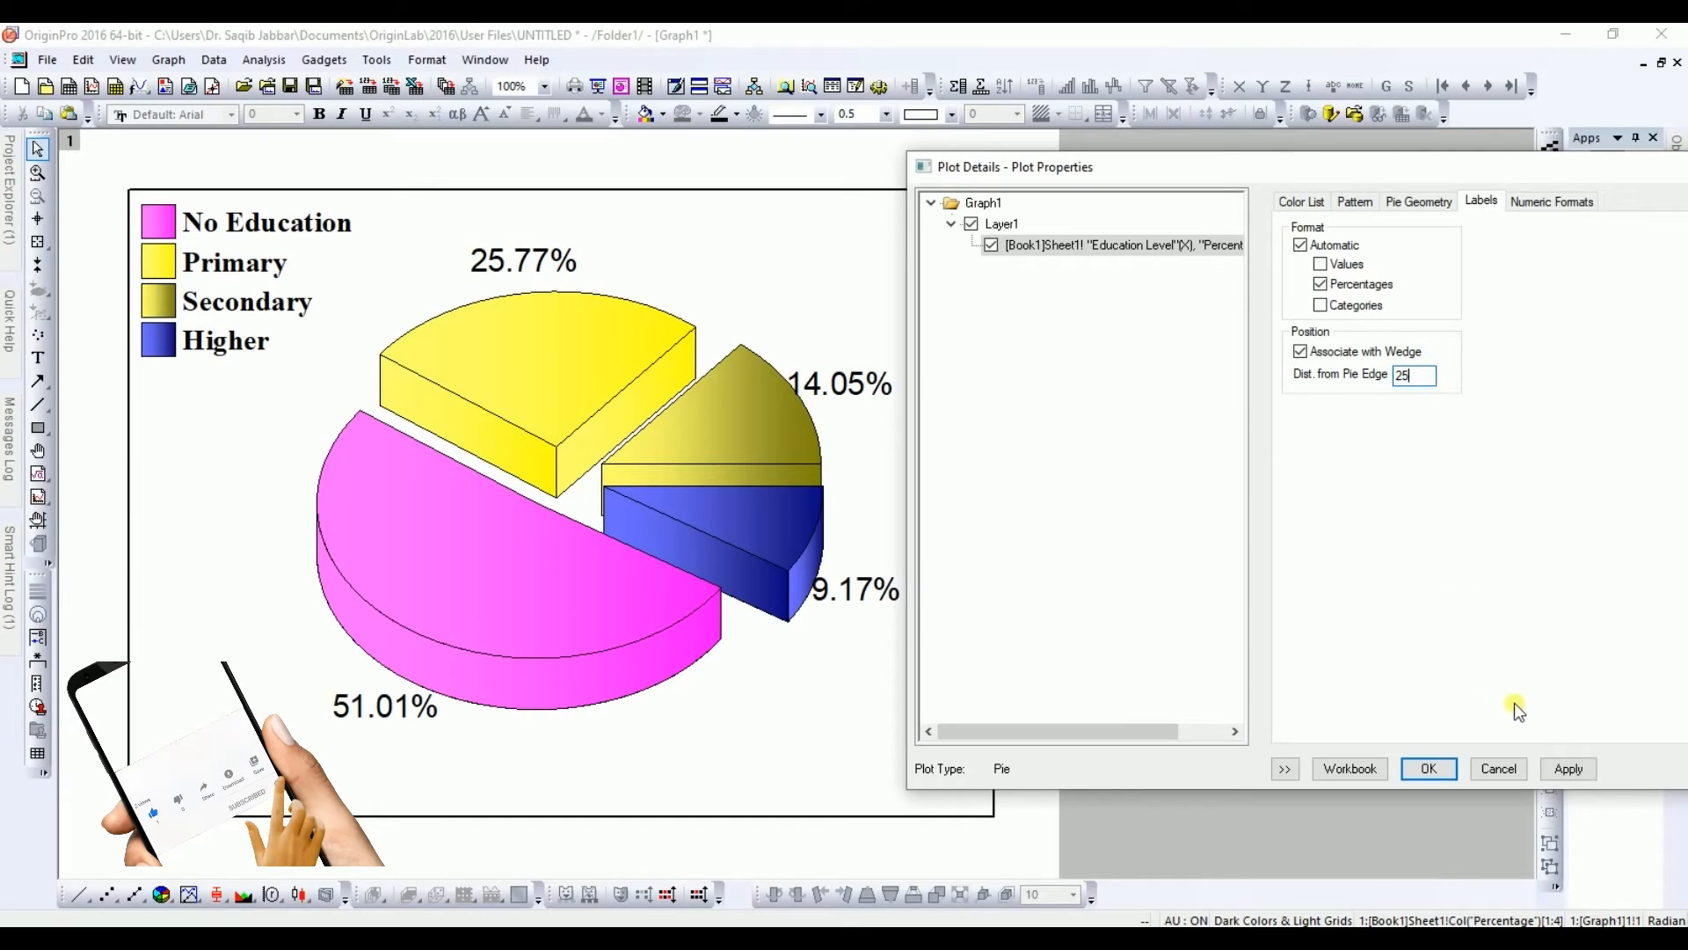
pyautogui.click(1558, 771)
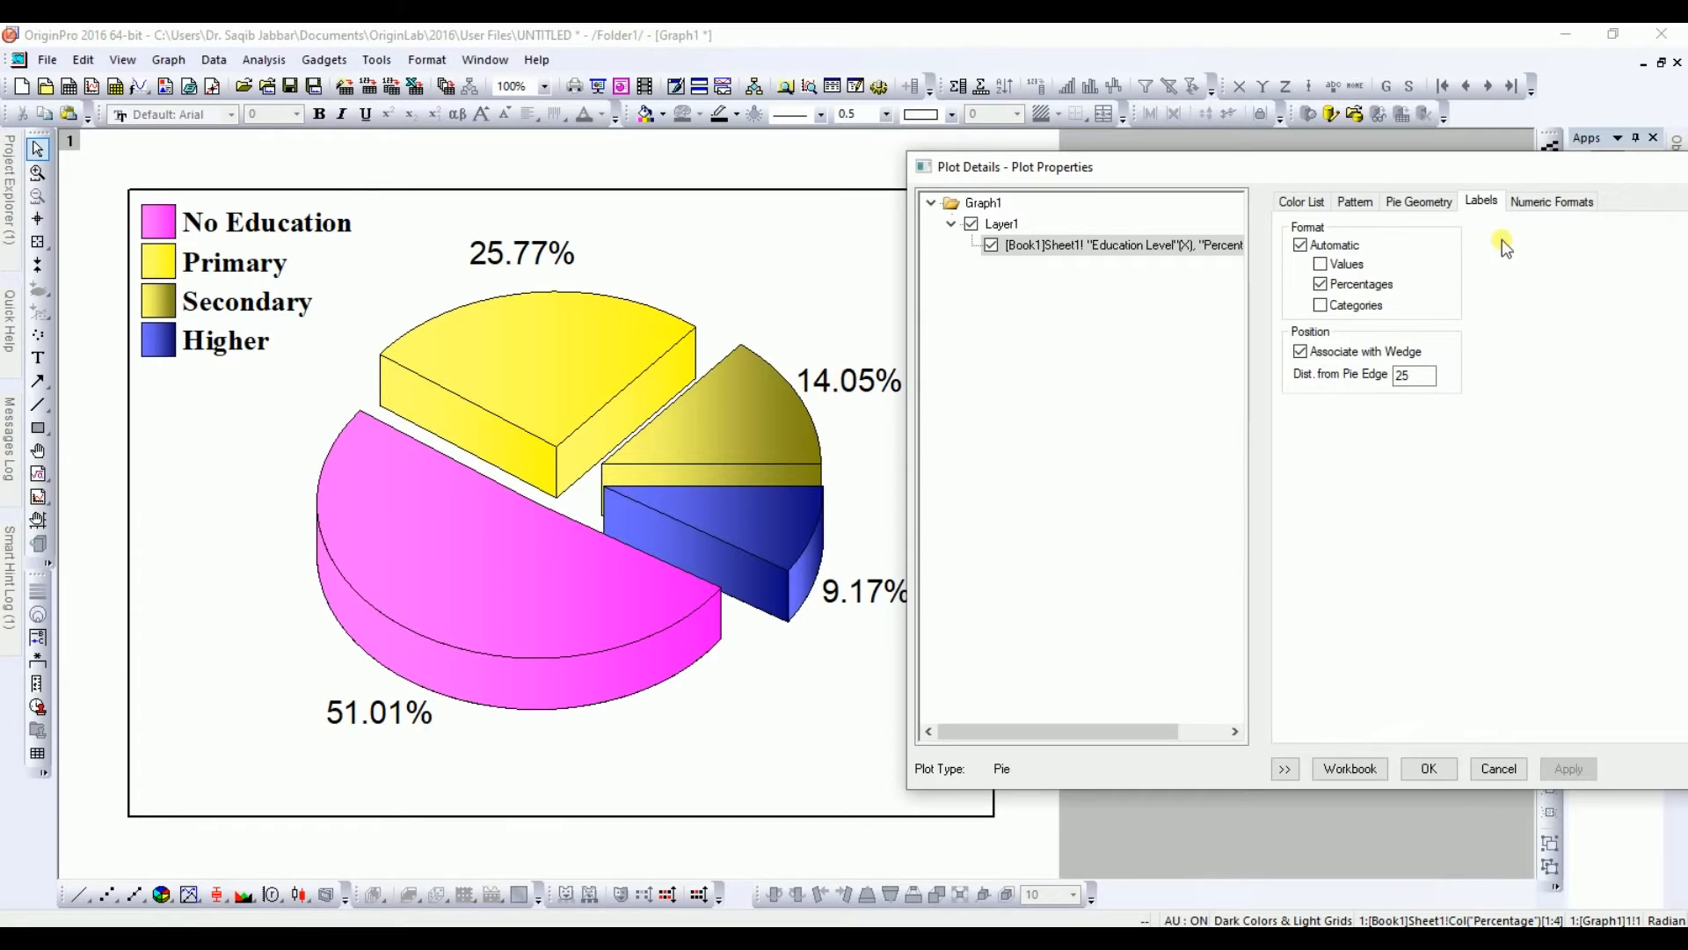
# Step: Try a 4 Dense fill pattern on the pie slices, then set the pattern back to None and apply
pyautogui.click(1423, 770)
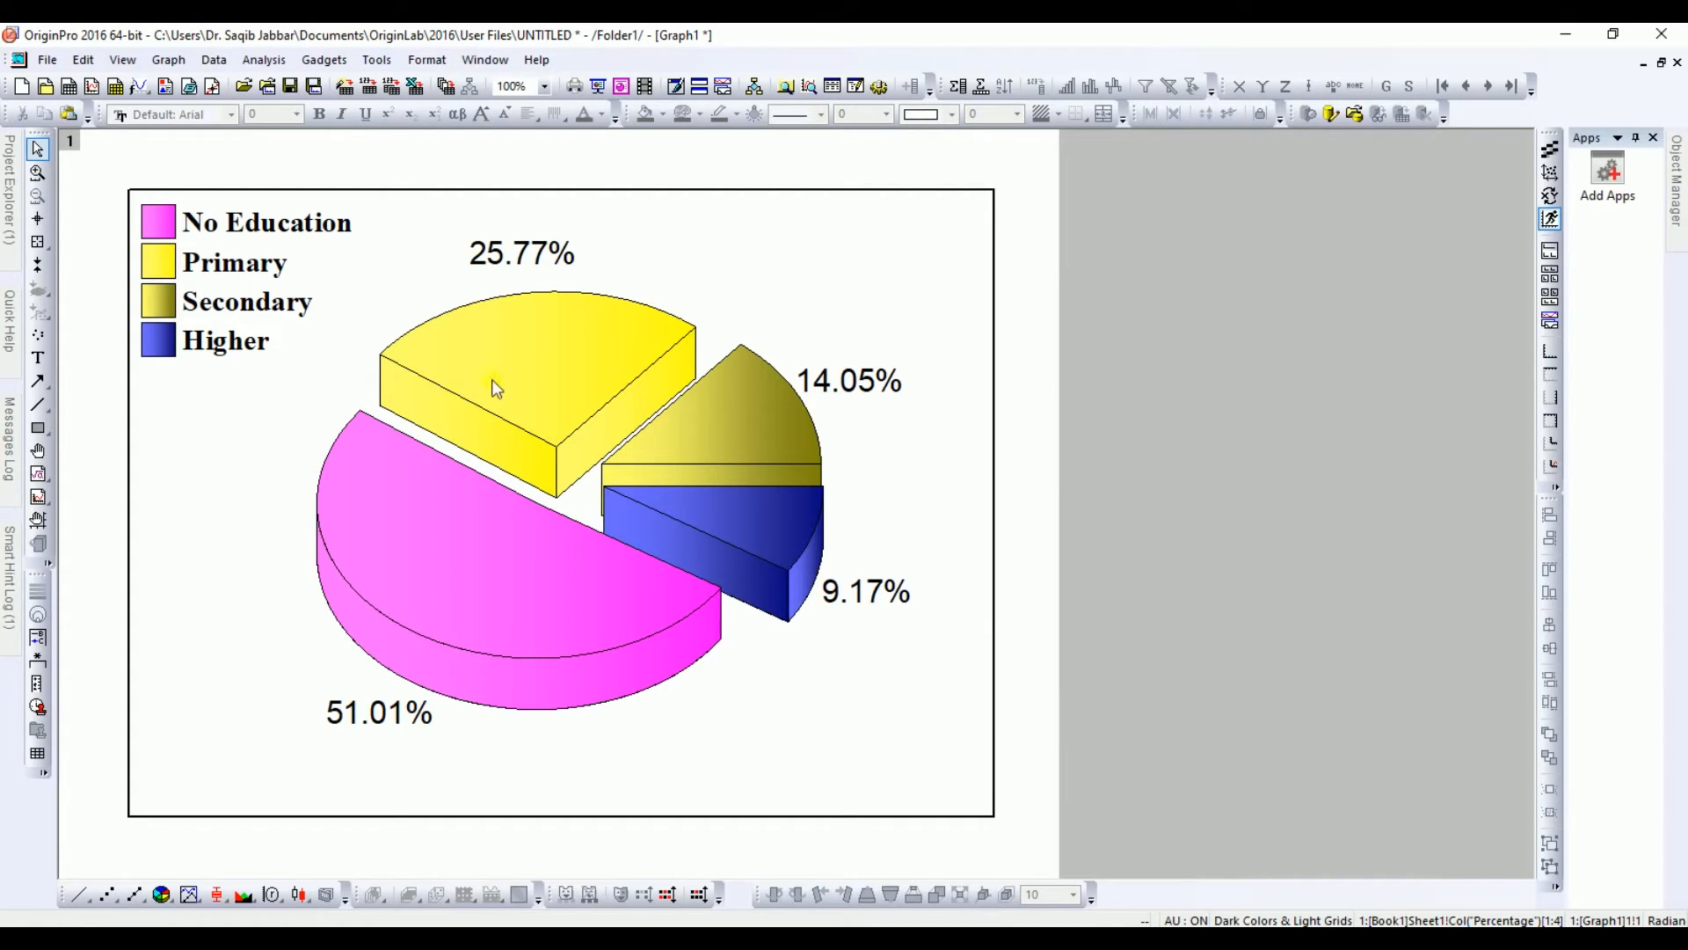
pyautogui.doubleClick(554, 368)
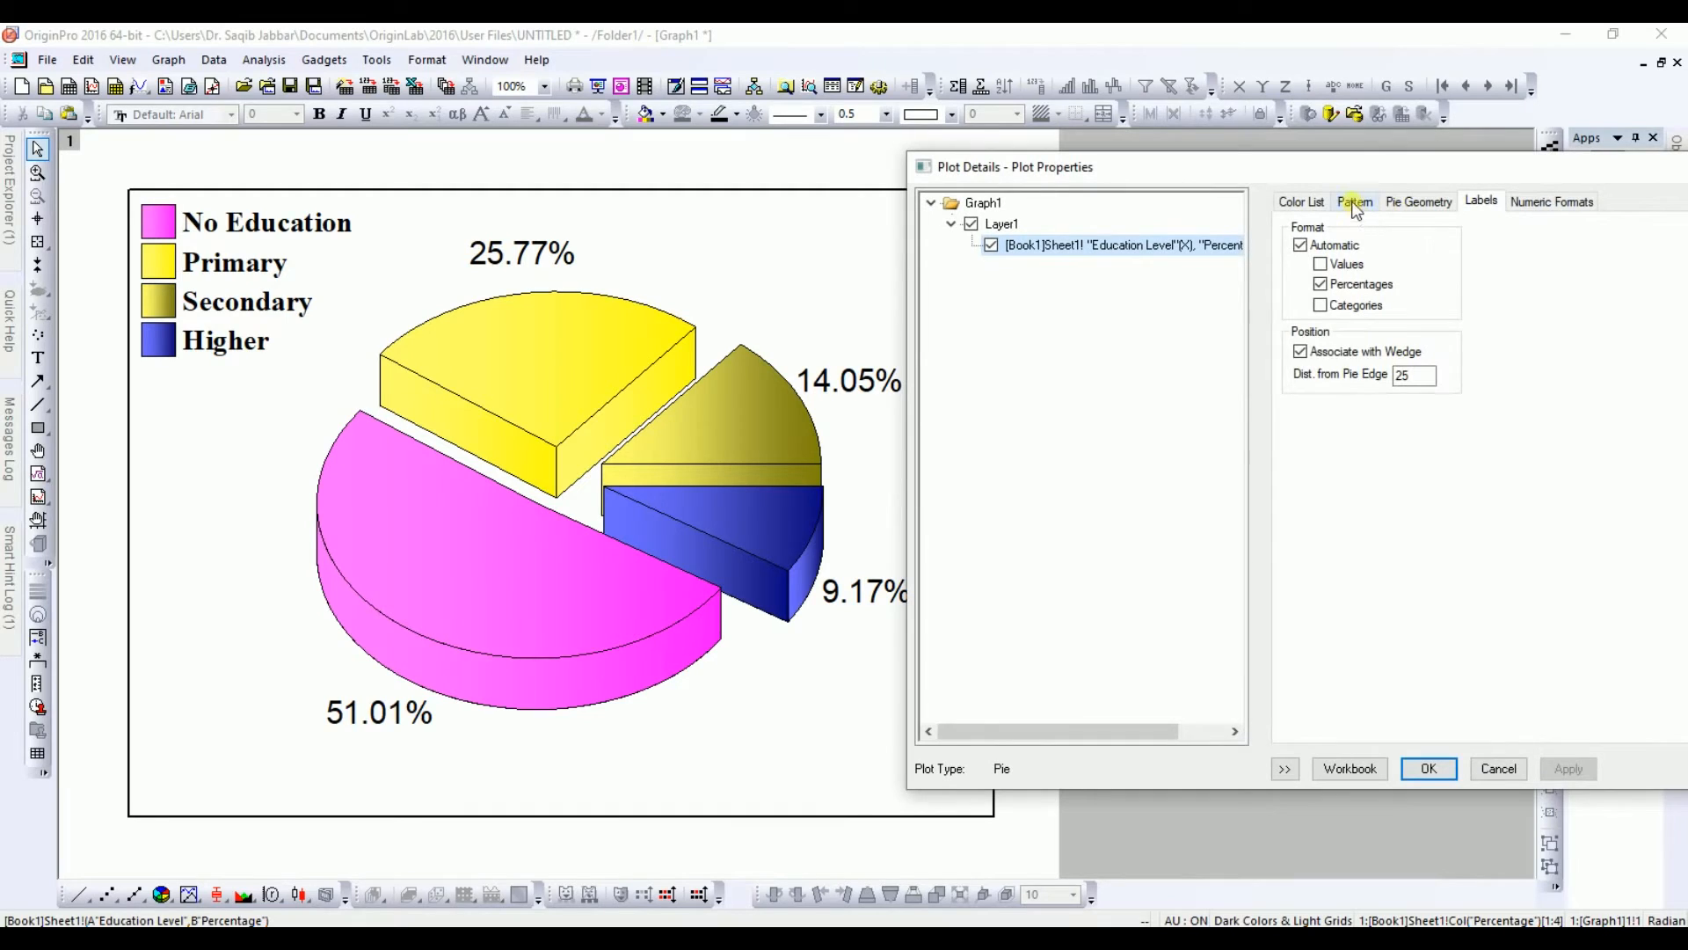
pyautogui.click(1356, 204)
pyautogui.click(1622, 279)
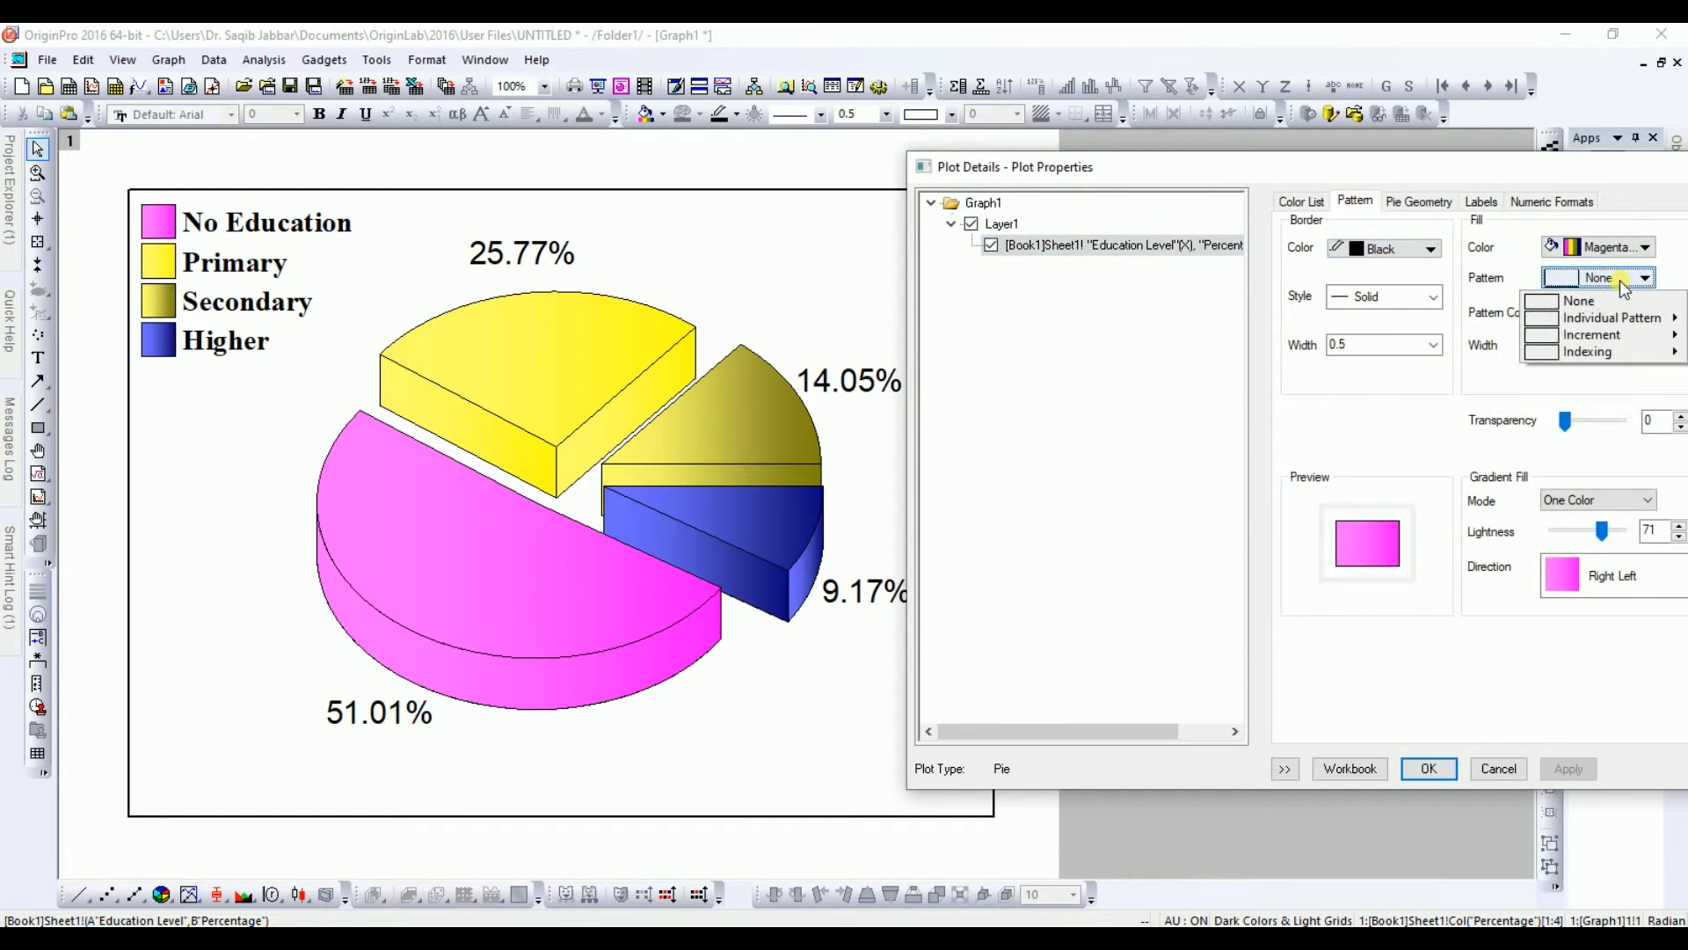
pyautogui.moveTo(1595, 320)
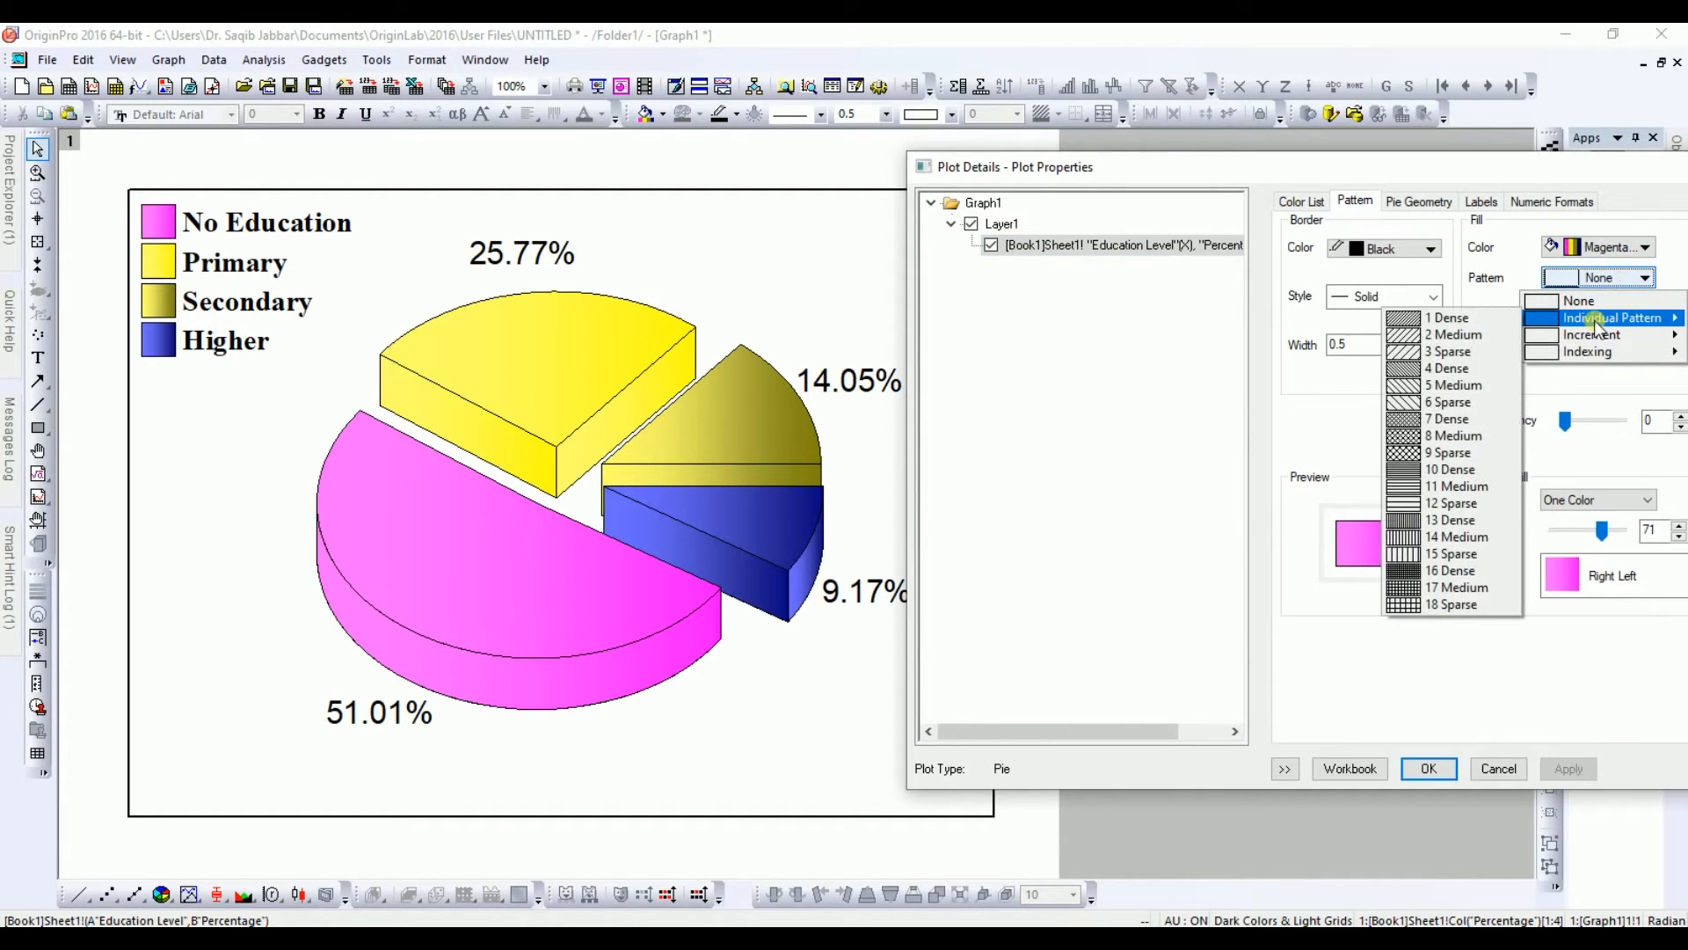
pyautogui.click(1443, 370)
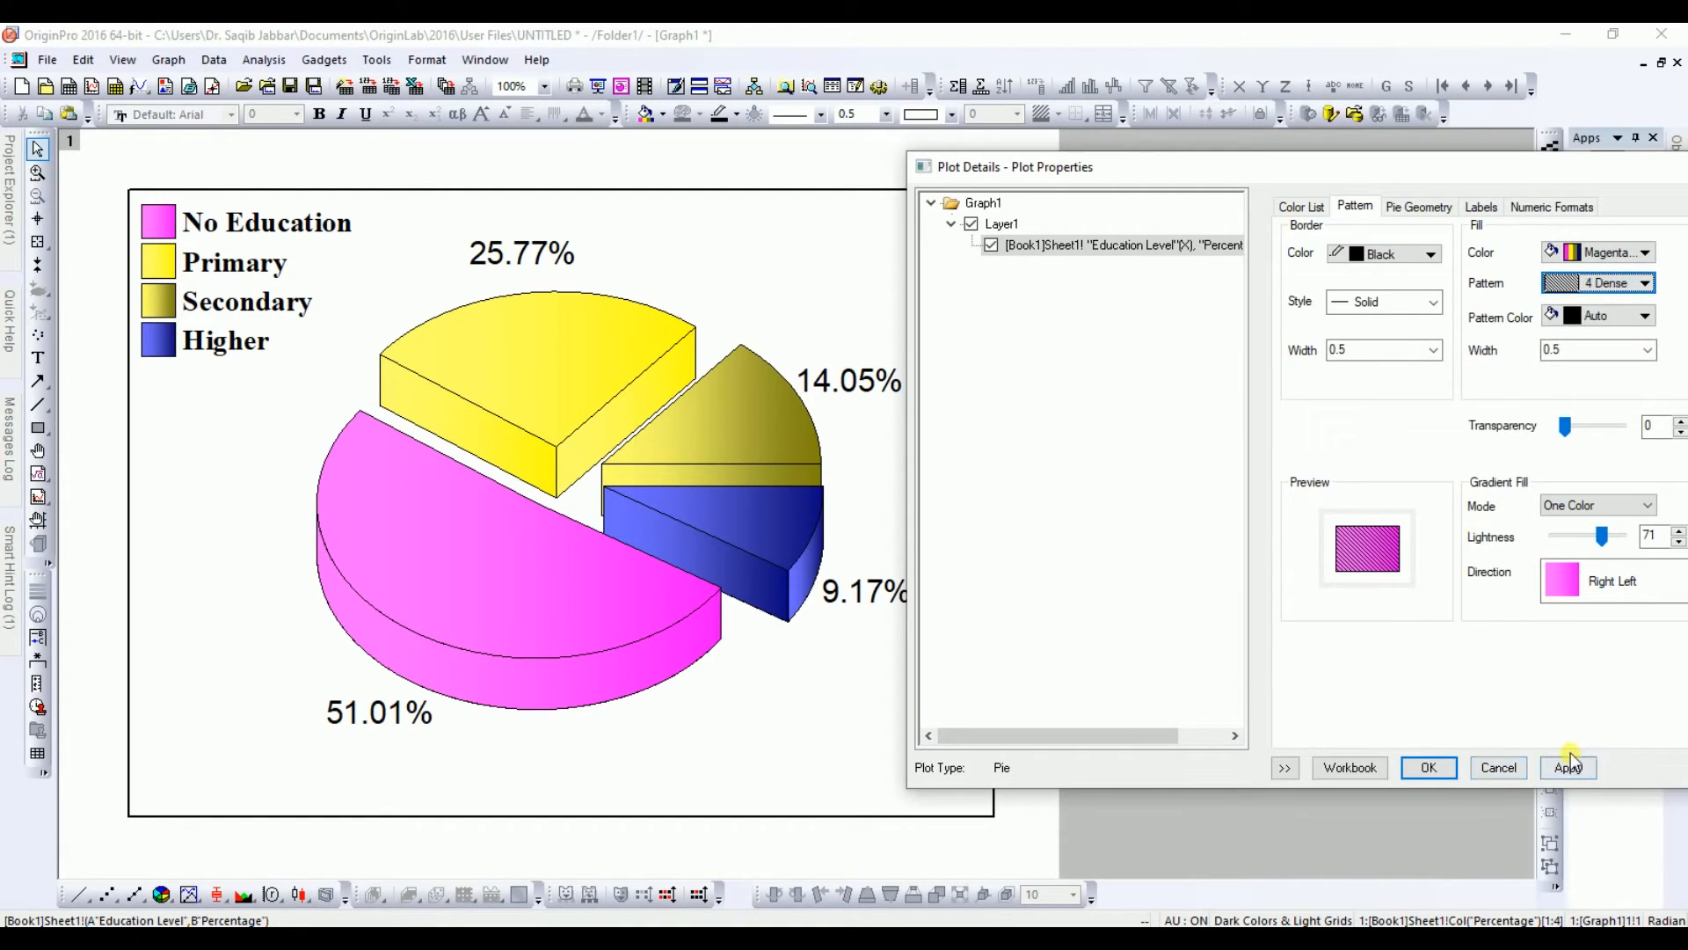
pyautogui.click(1569, 765)
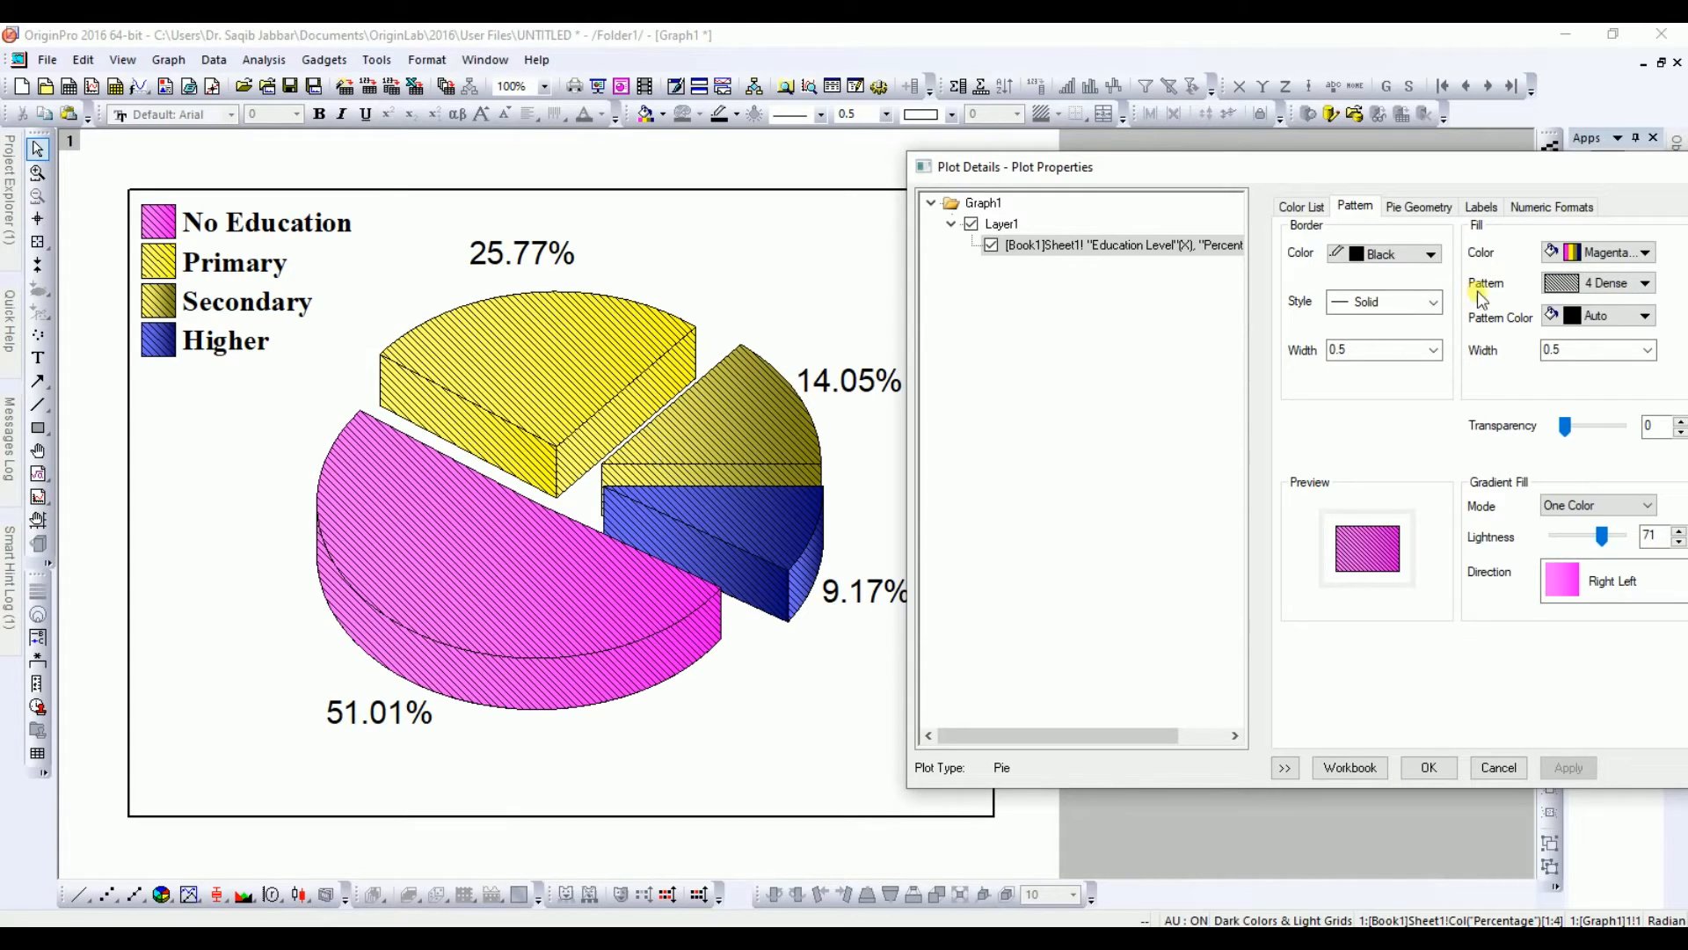
pyautogui.click(1605, 283)
pyautogui.click(1583, 301)
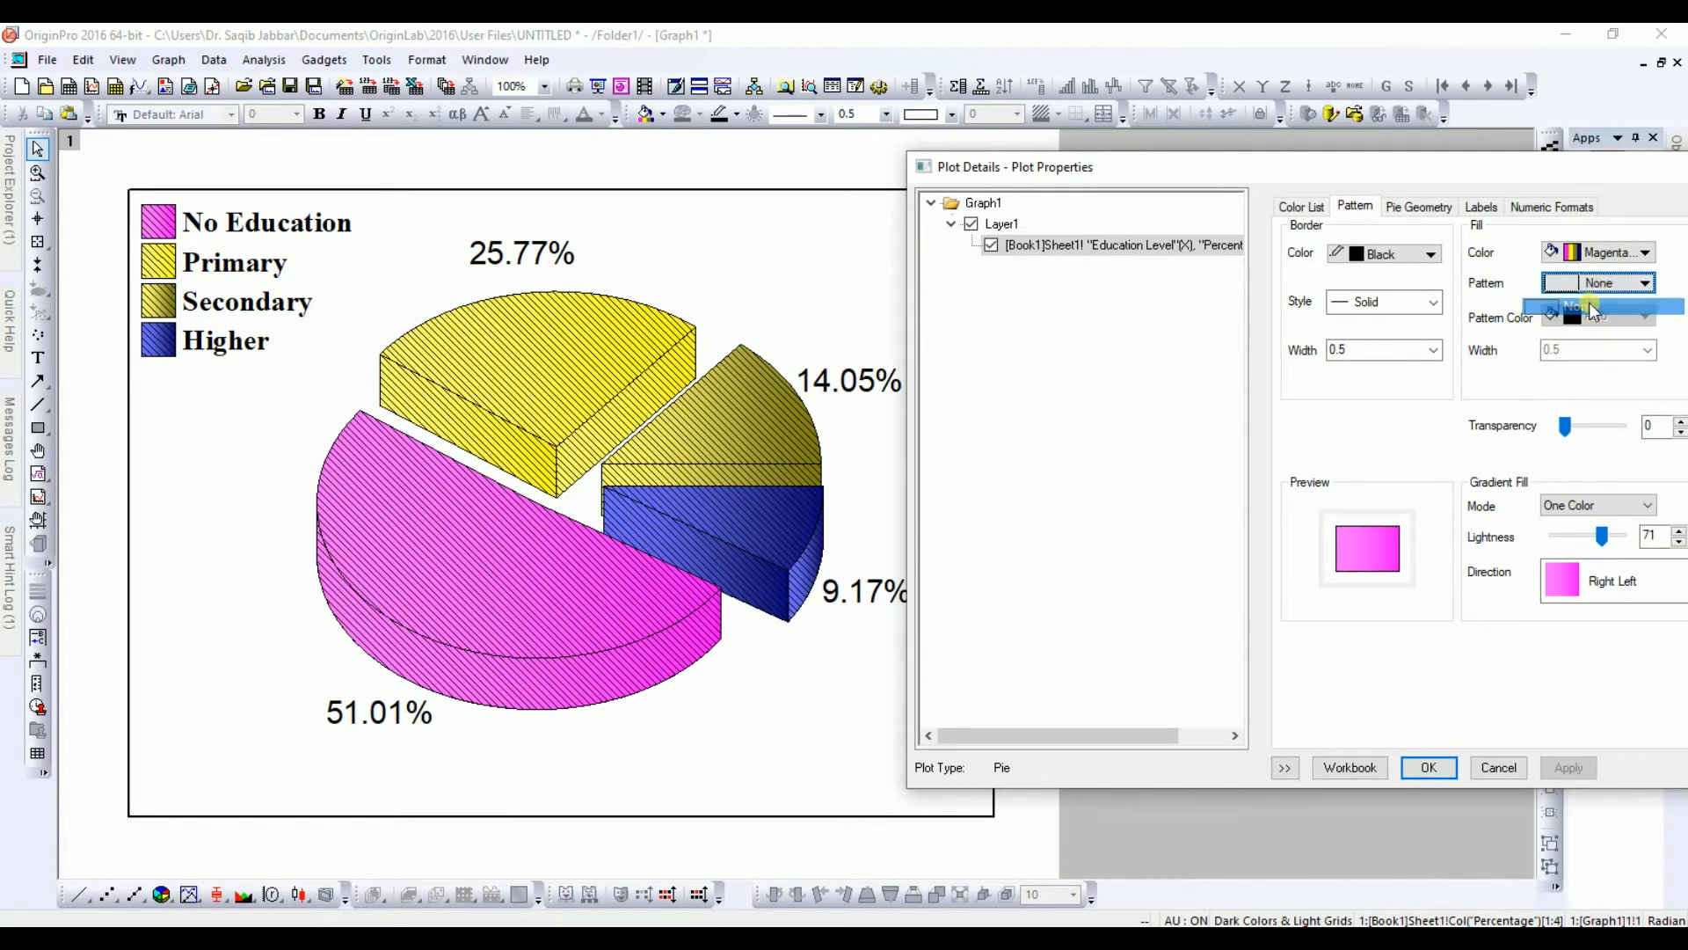
pyautogui.click(1563, 767)
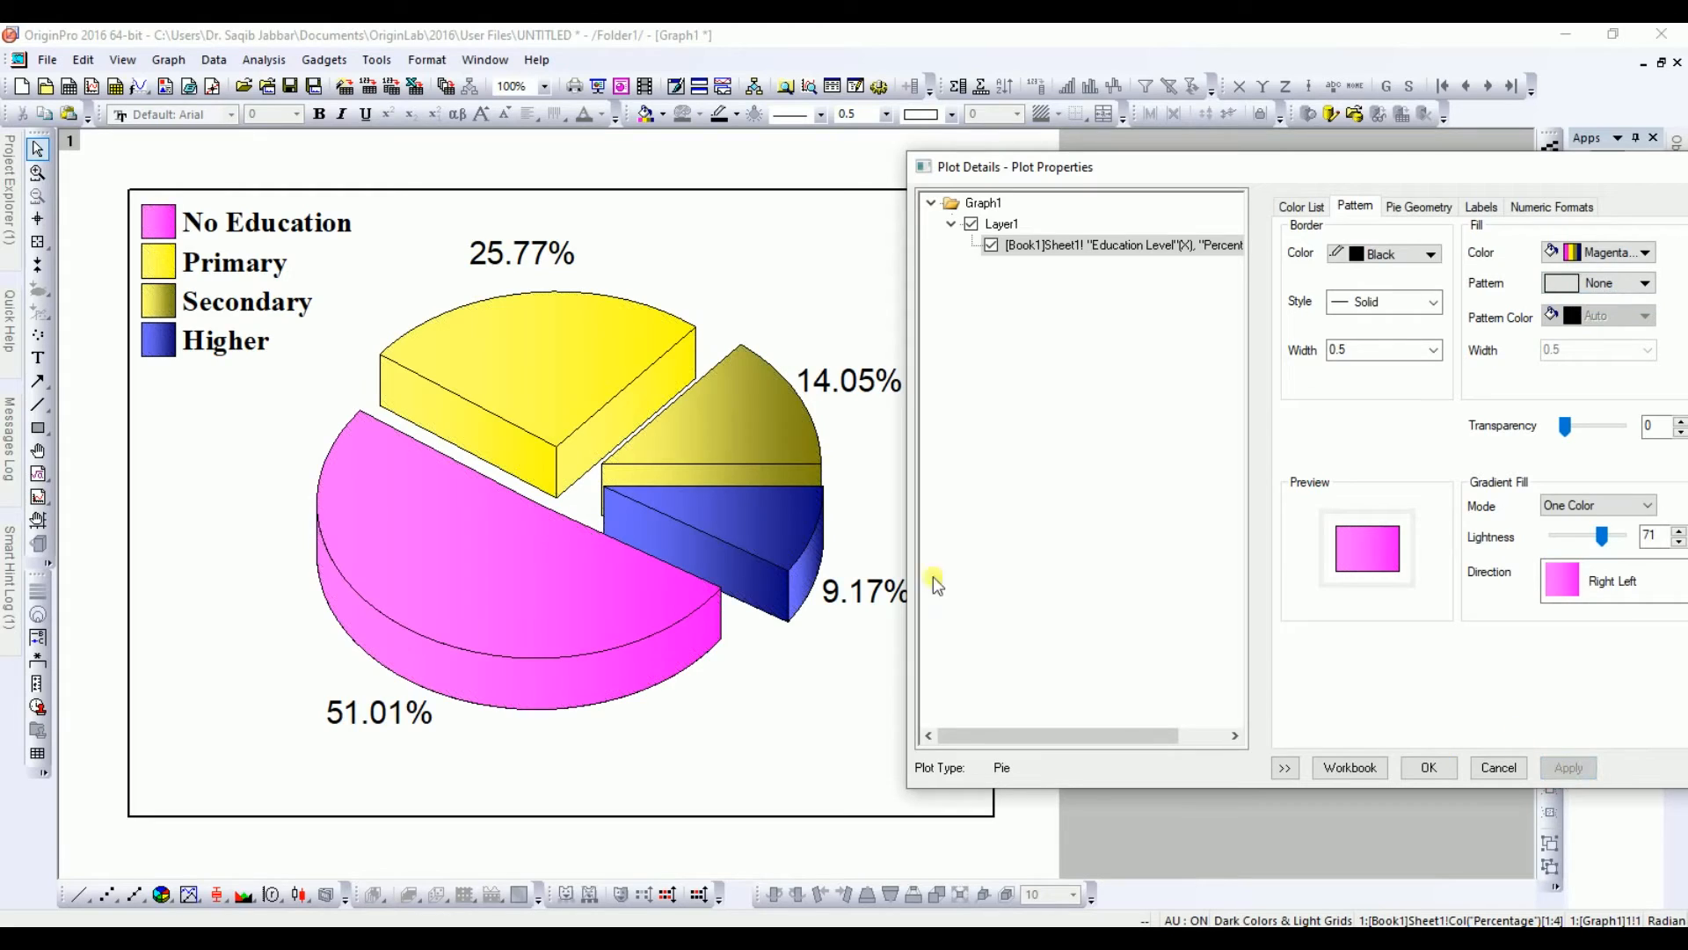
pyautogui.click(1598, 317)
pyautogui.click(1601, 283)
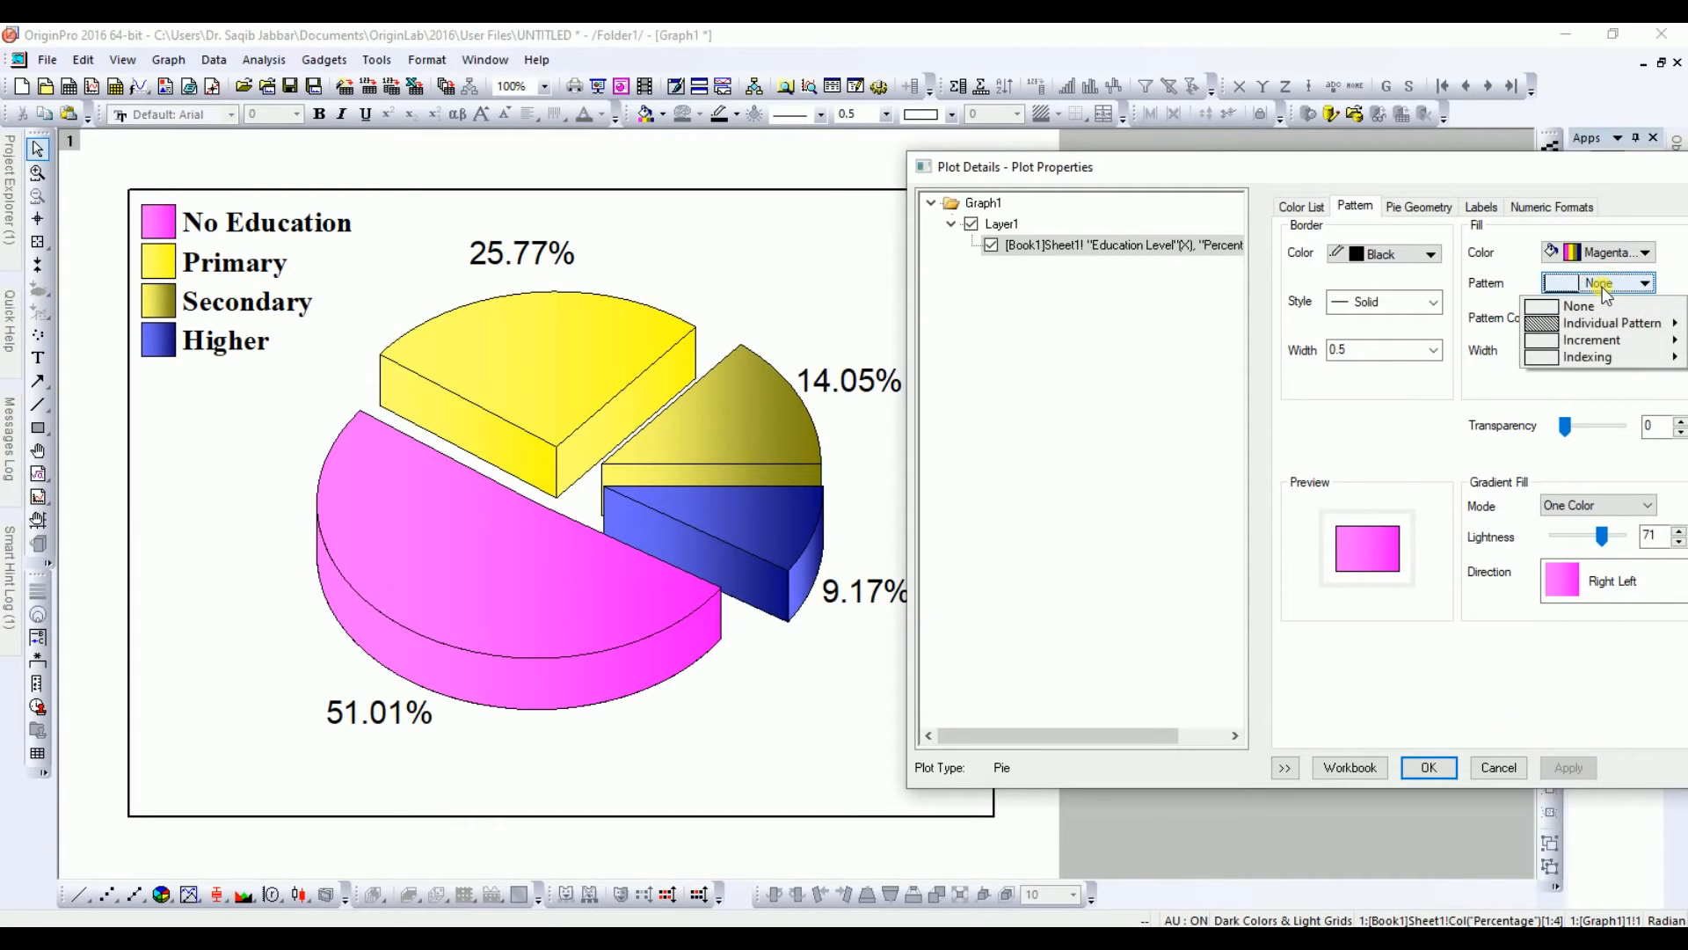
pyautogui.click(509, 556)
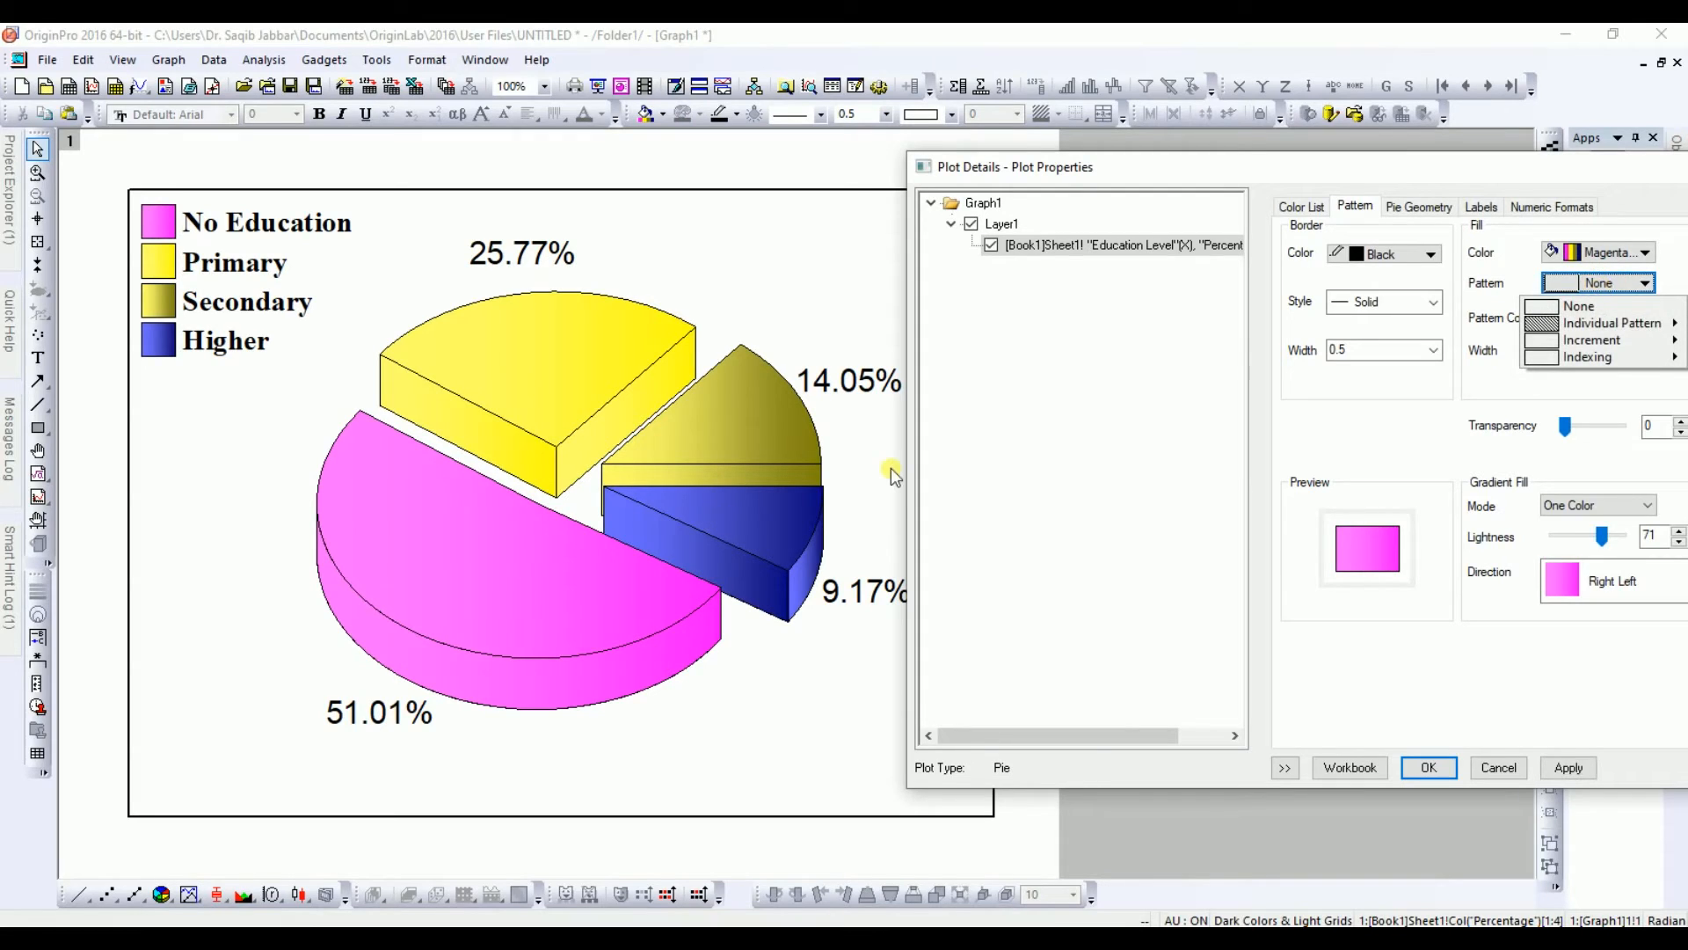
# Step: Try an incremental slice fill color list starting from Cyan and apply it
pyautogui.click(1606, 253)
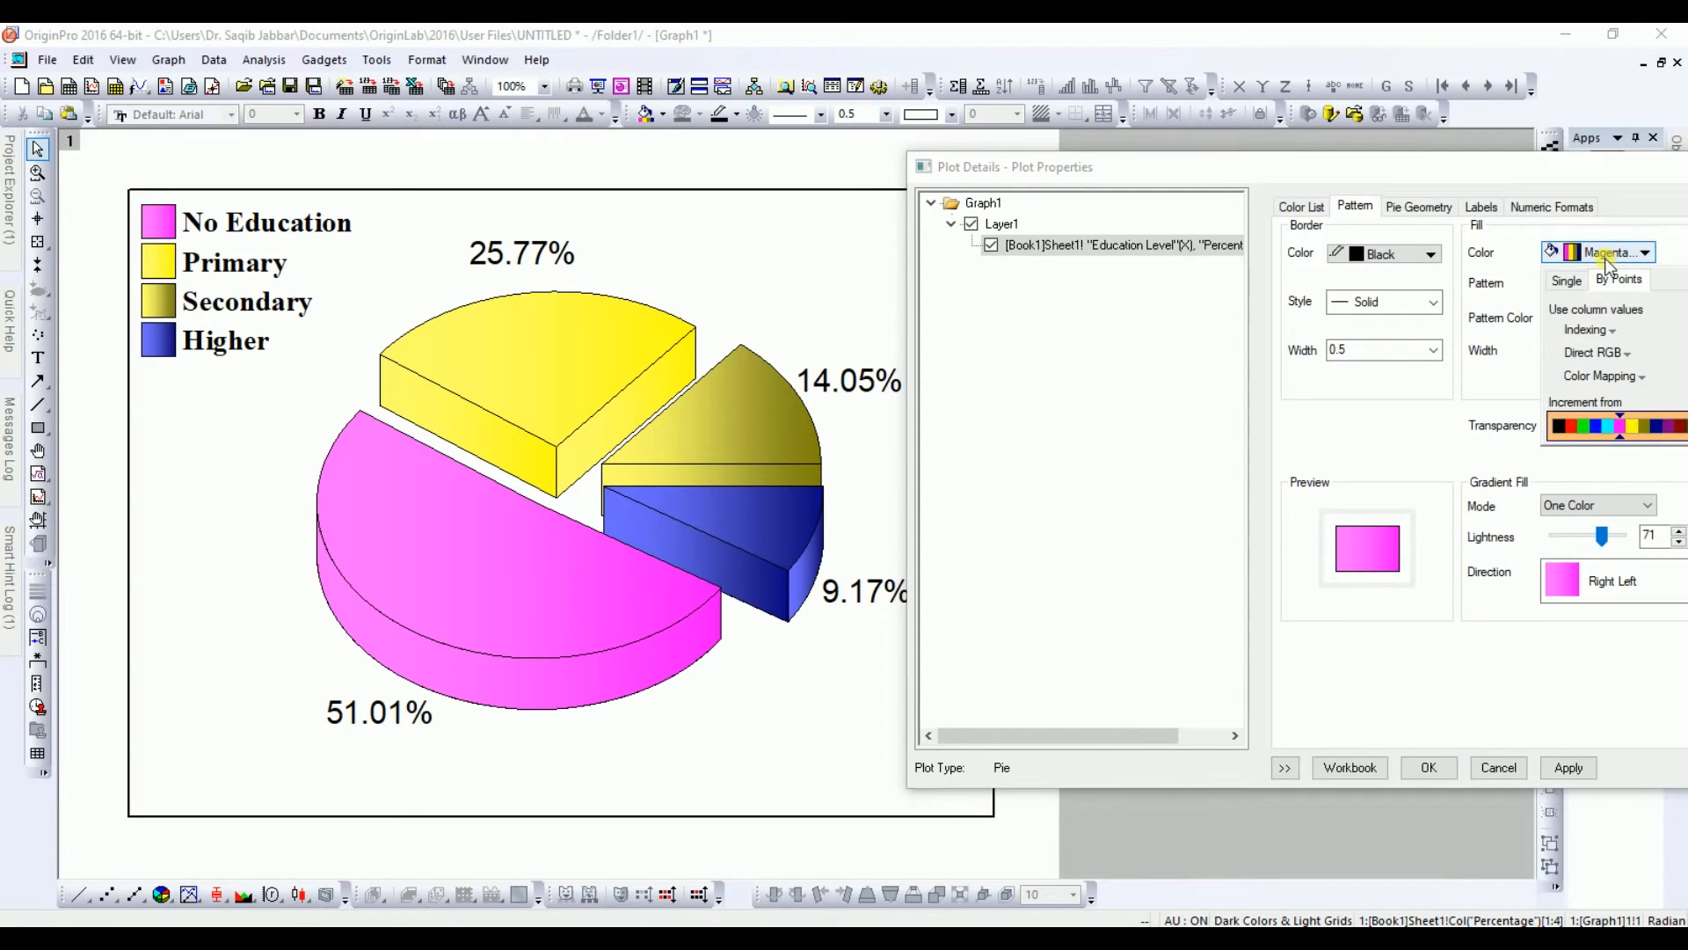
pyautogui.click(1608, 428)
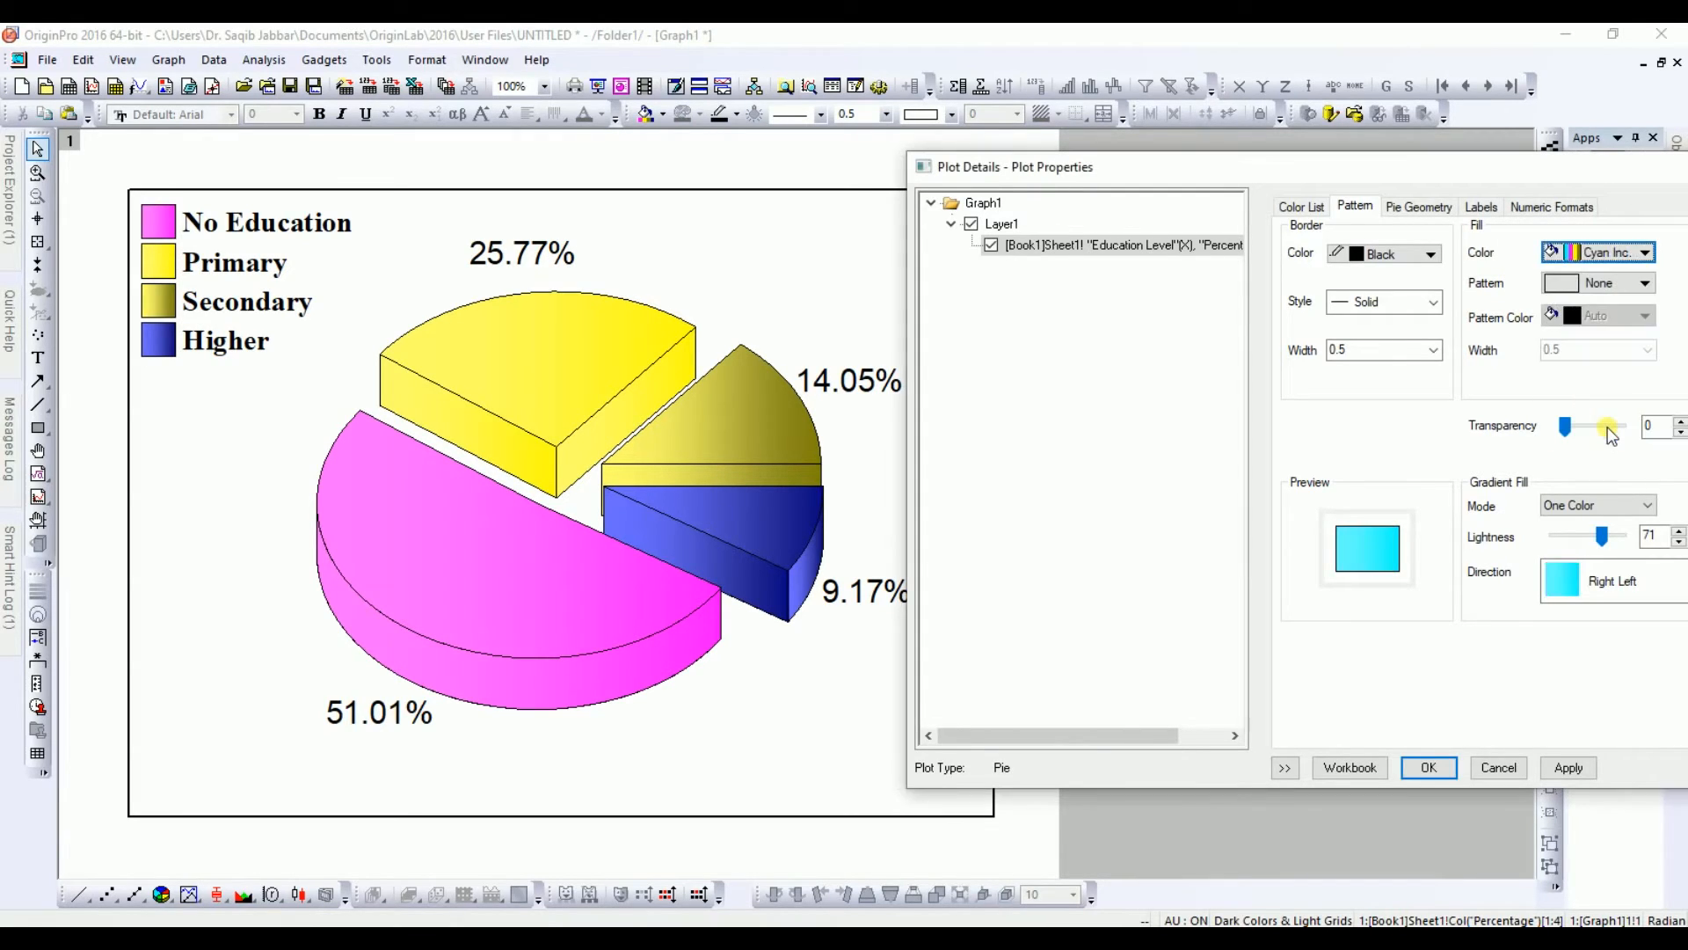
pyautogui.click(1568, 768)
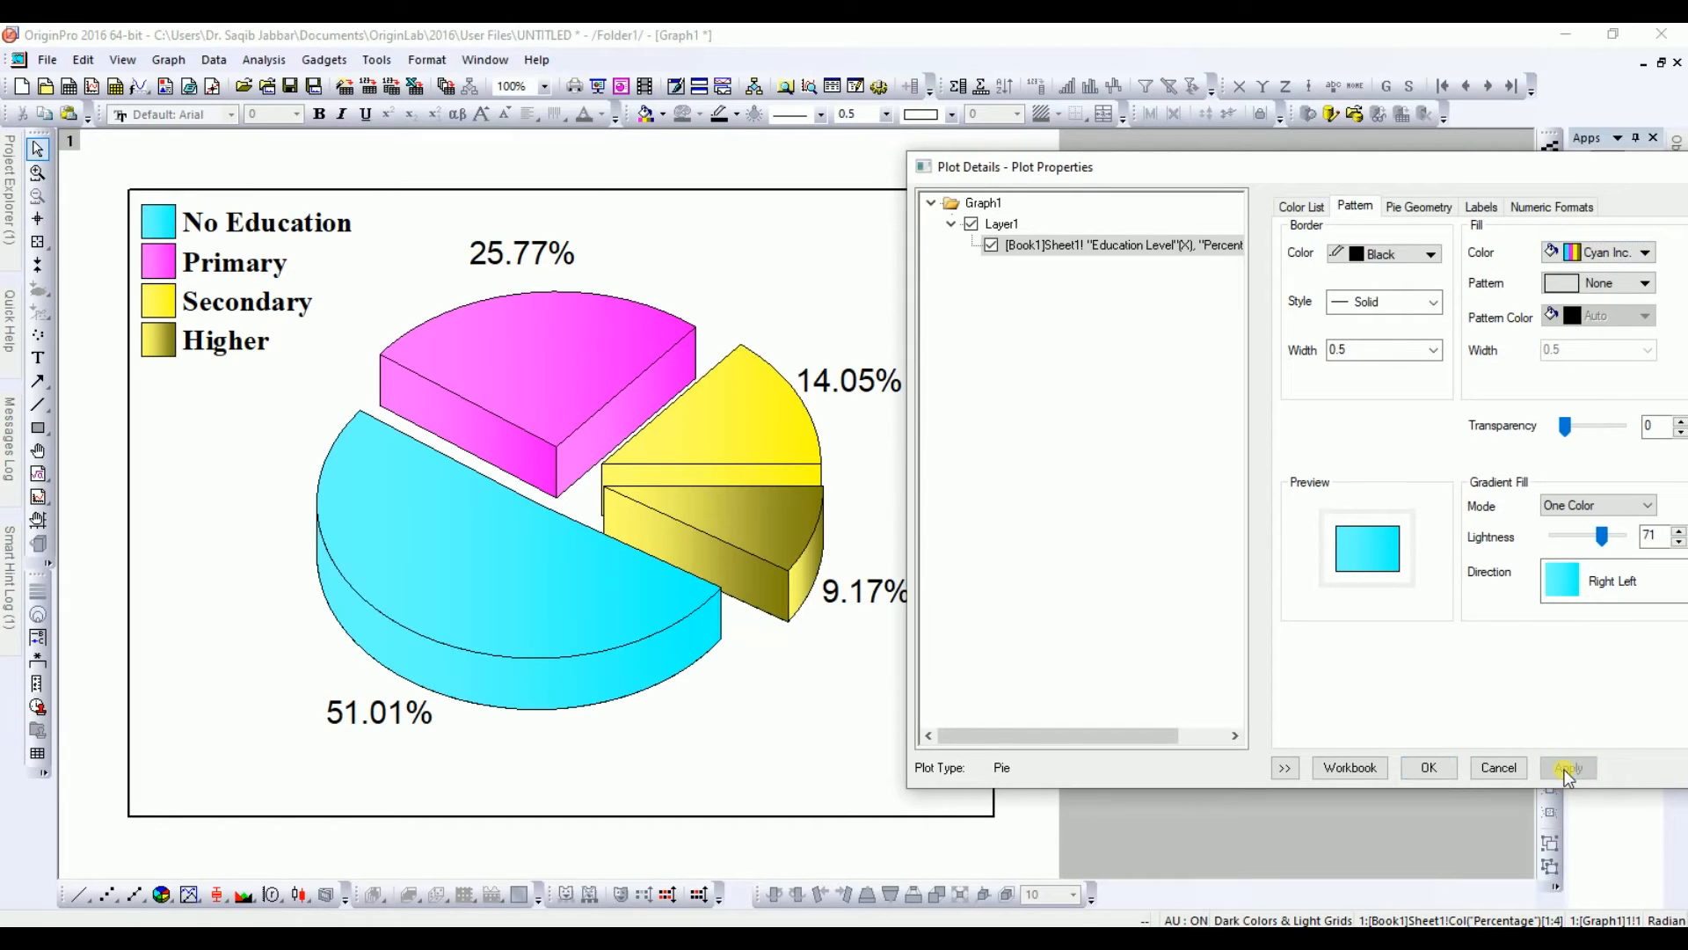
pyautogui.click(750, 616)
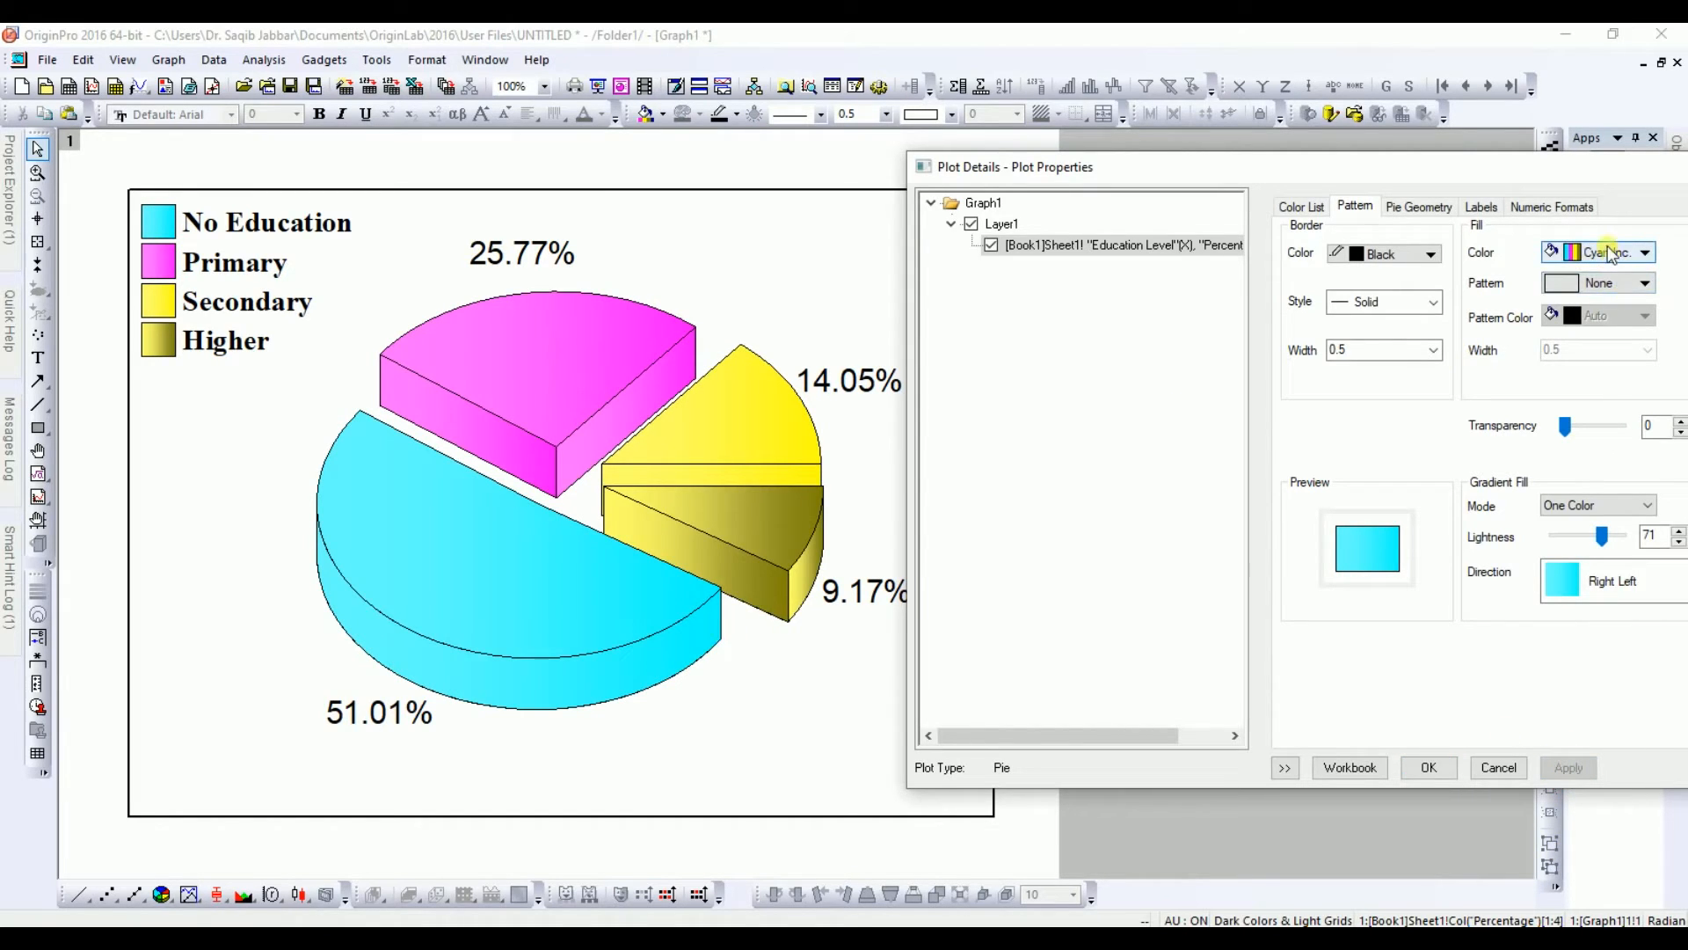
# Step: Set the slice fill colors to the incremental list starting from Green and apply
pyautogui.click(1621, 253)
pyautogui.click(1578, 431)
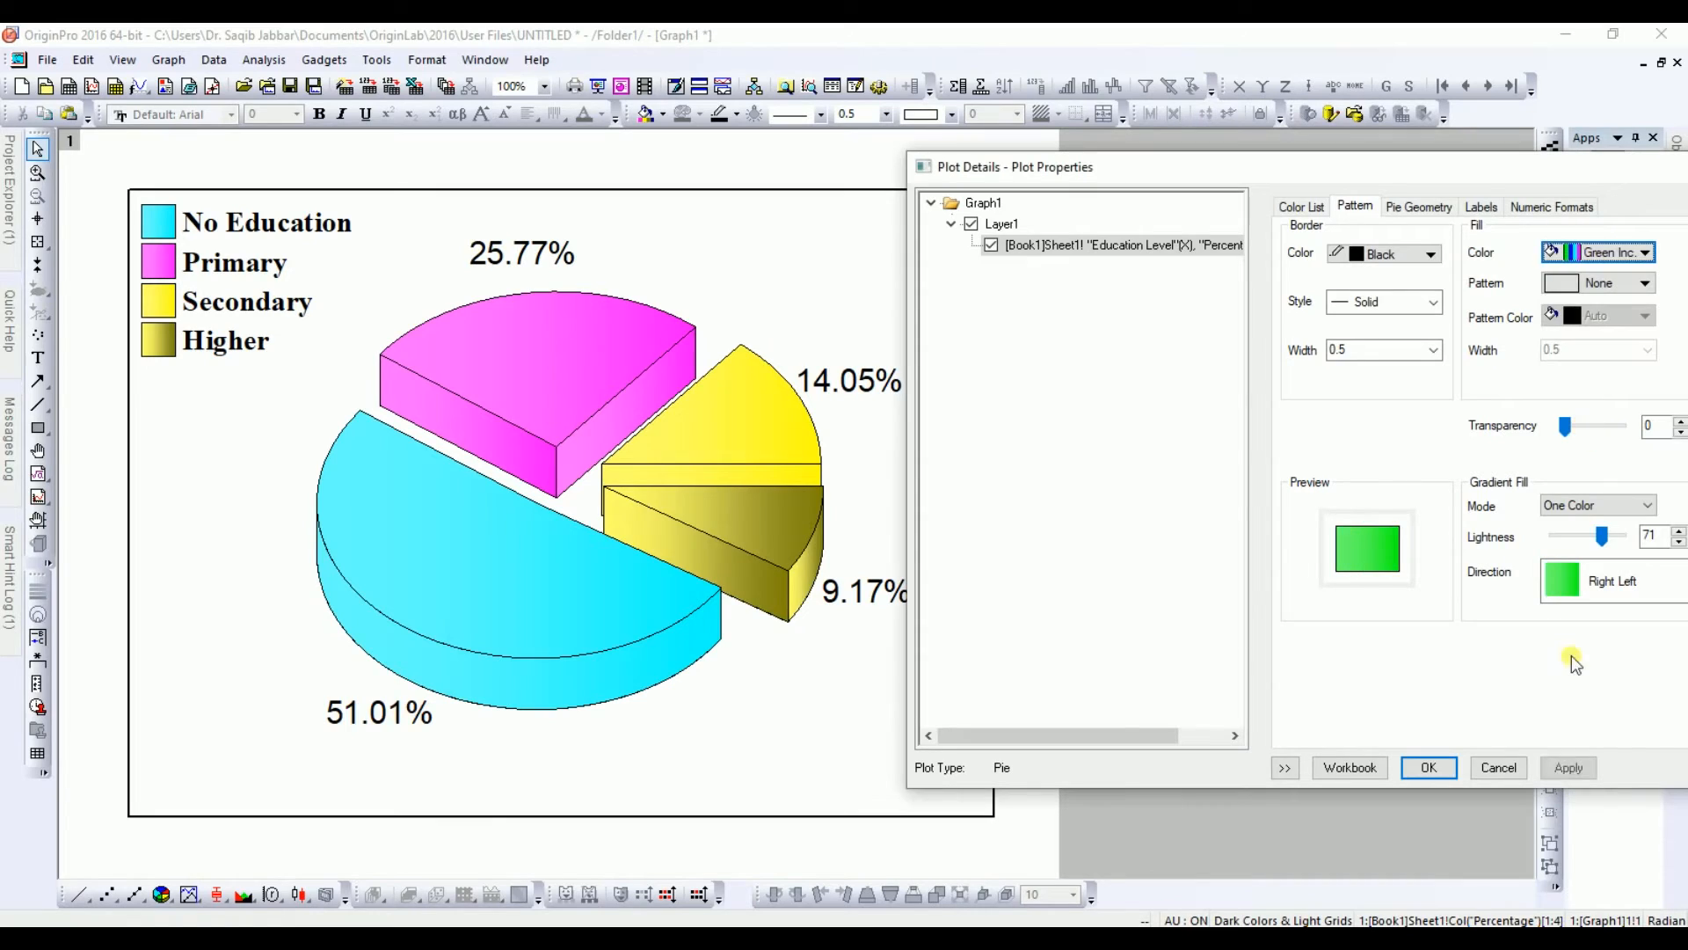
pyautogui.click(1569, 769)
pyautogui.click(640, 618)
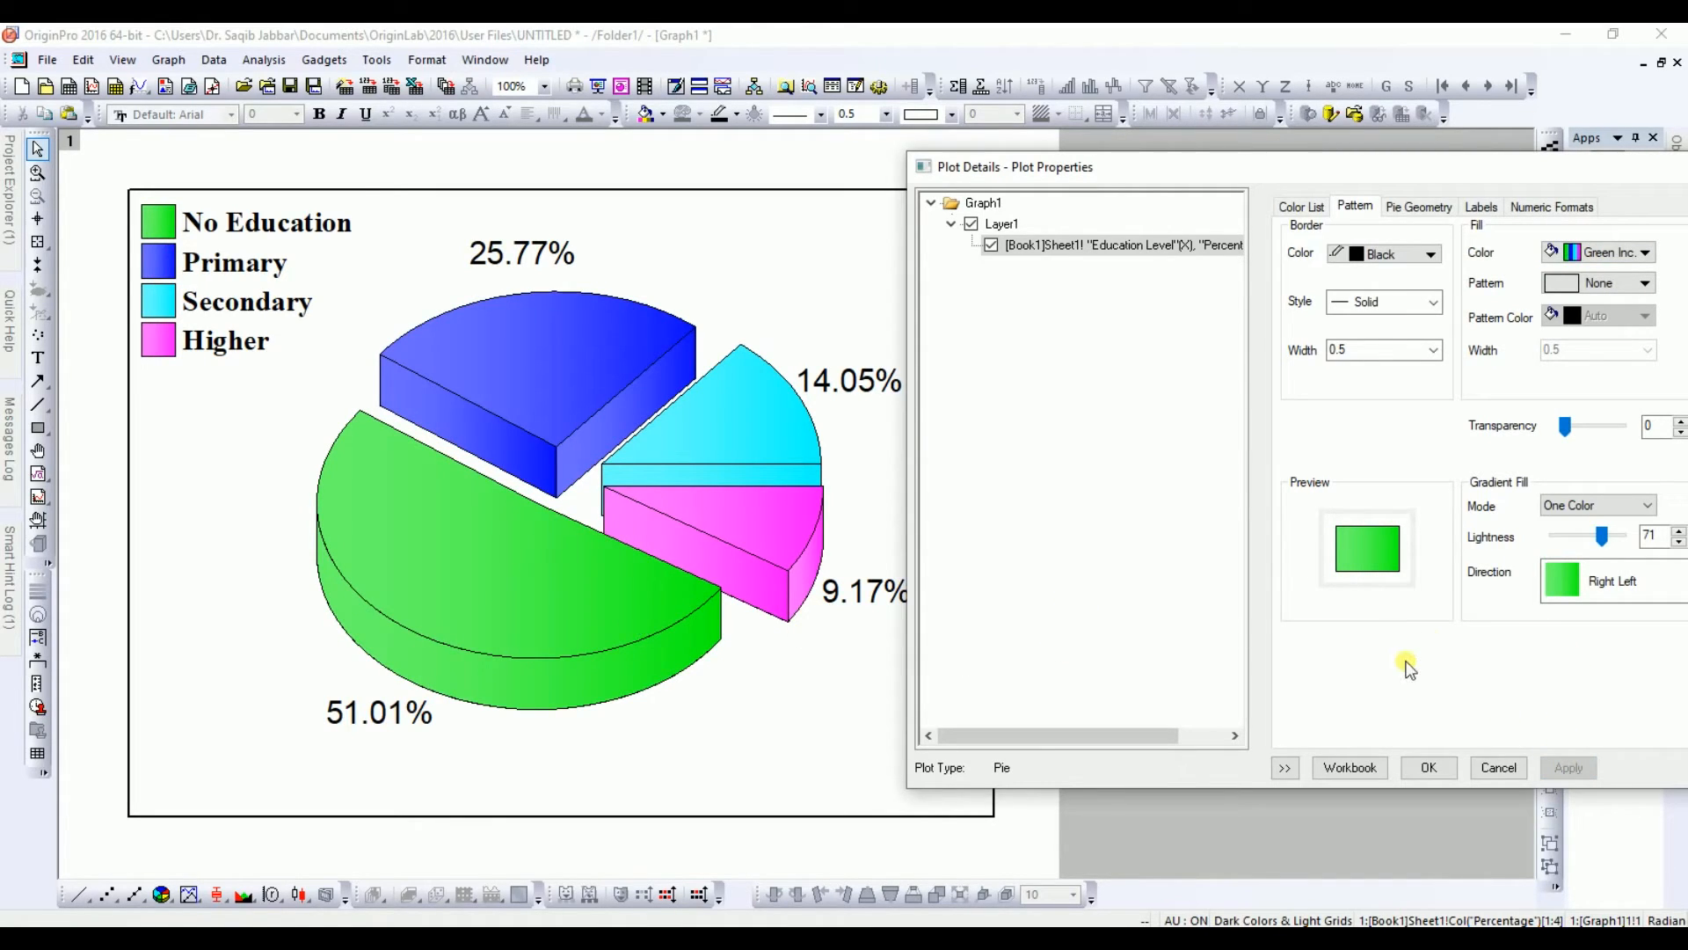
# Step: Try a gradient lightness of 90, then set it back to 70, apply and close the plot details
pyautogui.moveTo(1603, 540); pyautogui.dragTo(1617, 540)
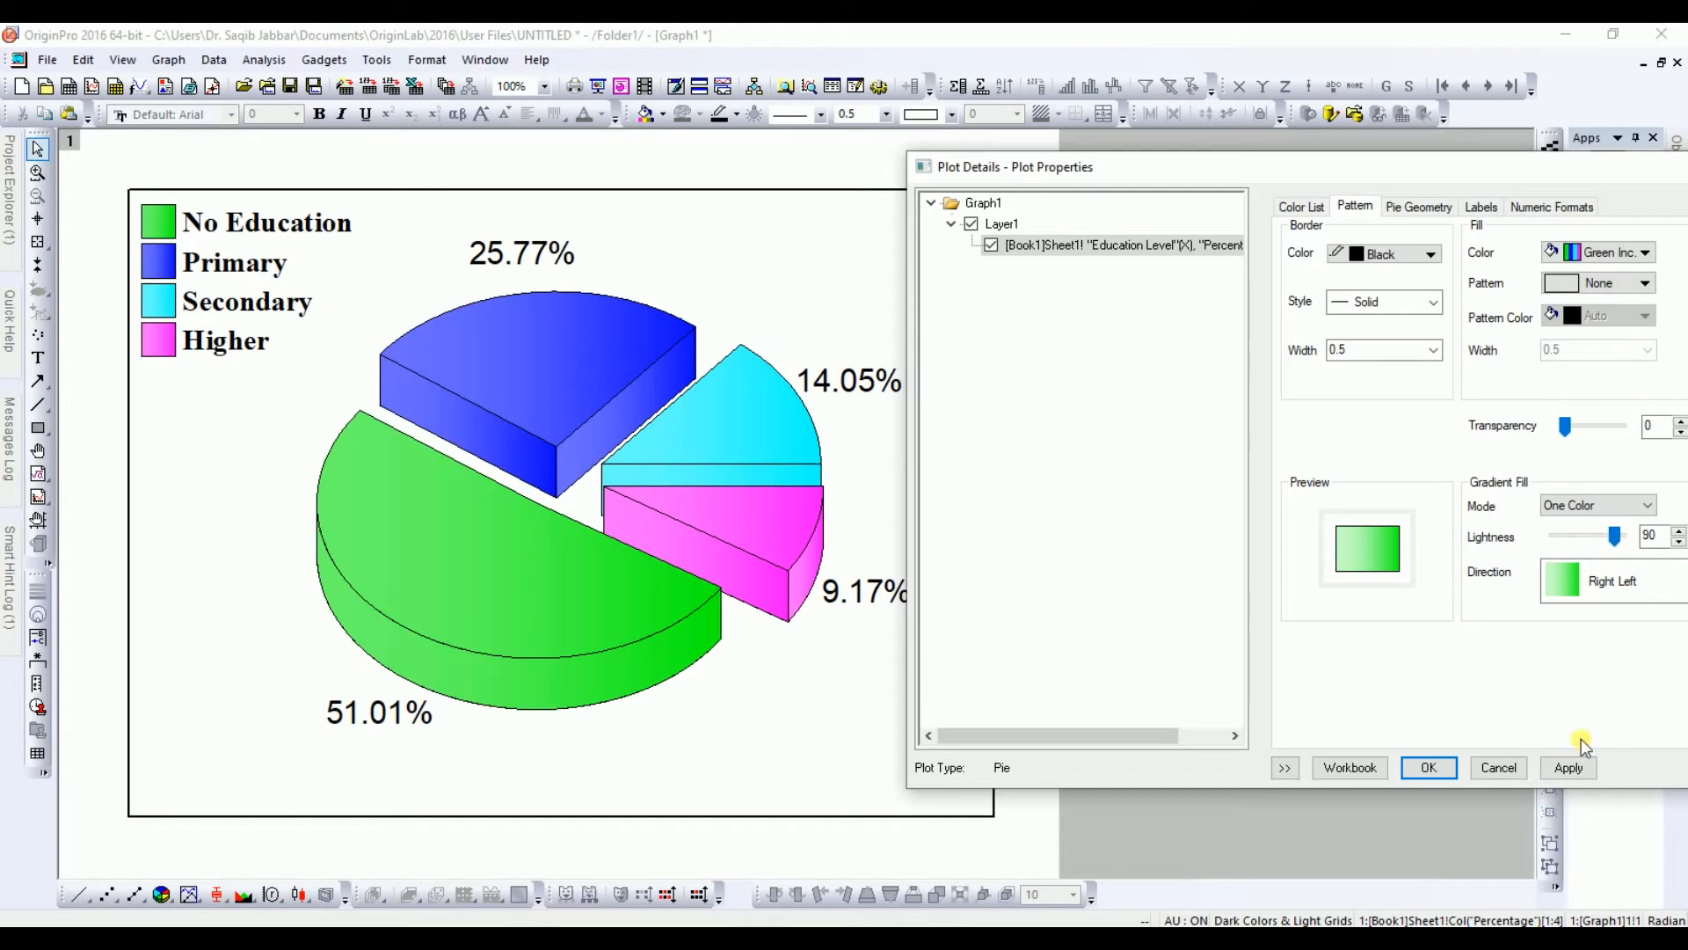
pyautogui.click(1569, 772)
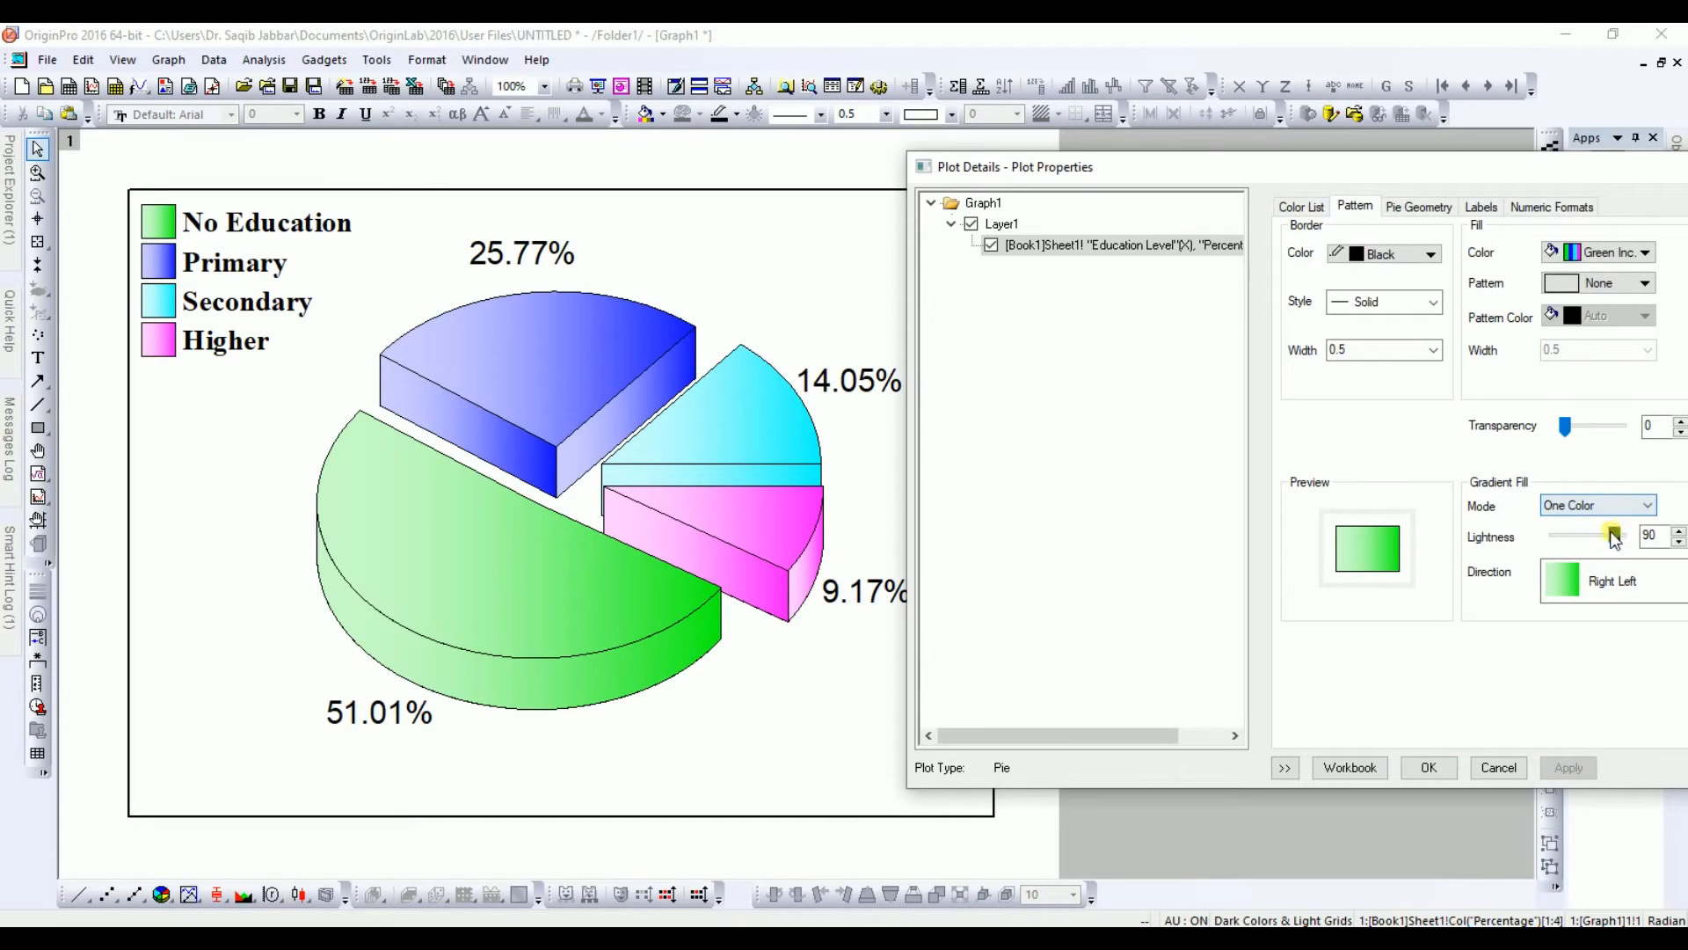
pyautogui.moveTo(1612, 538); pyautogui.dragTo(1600, 538)
pyautogui.click(1569, 769)
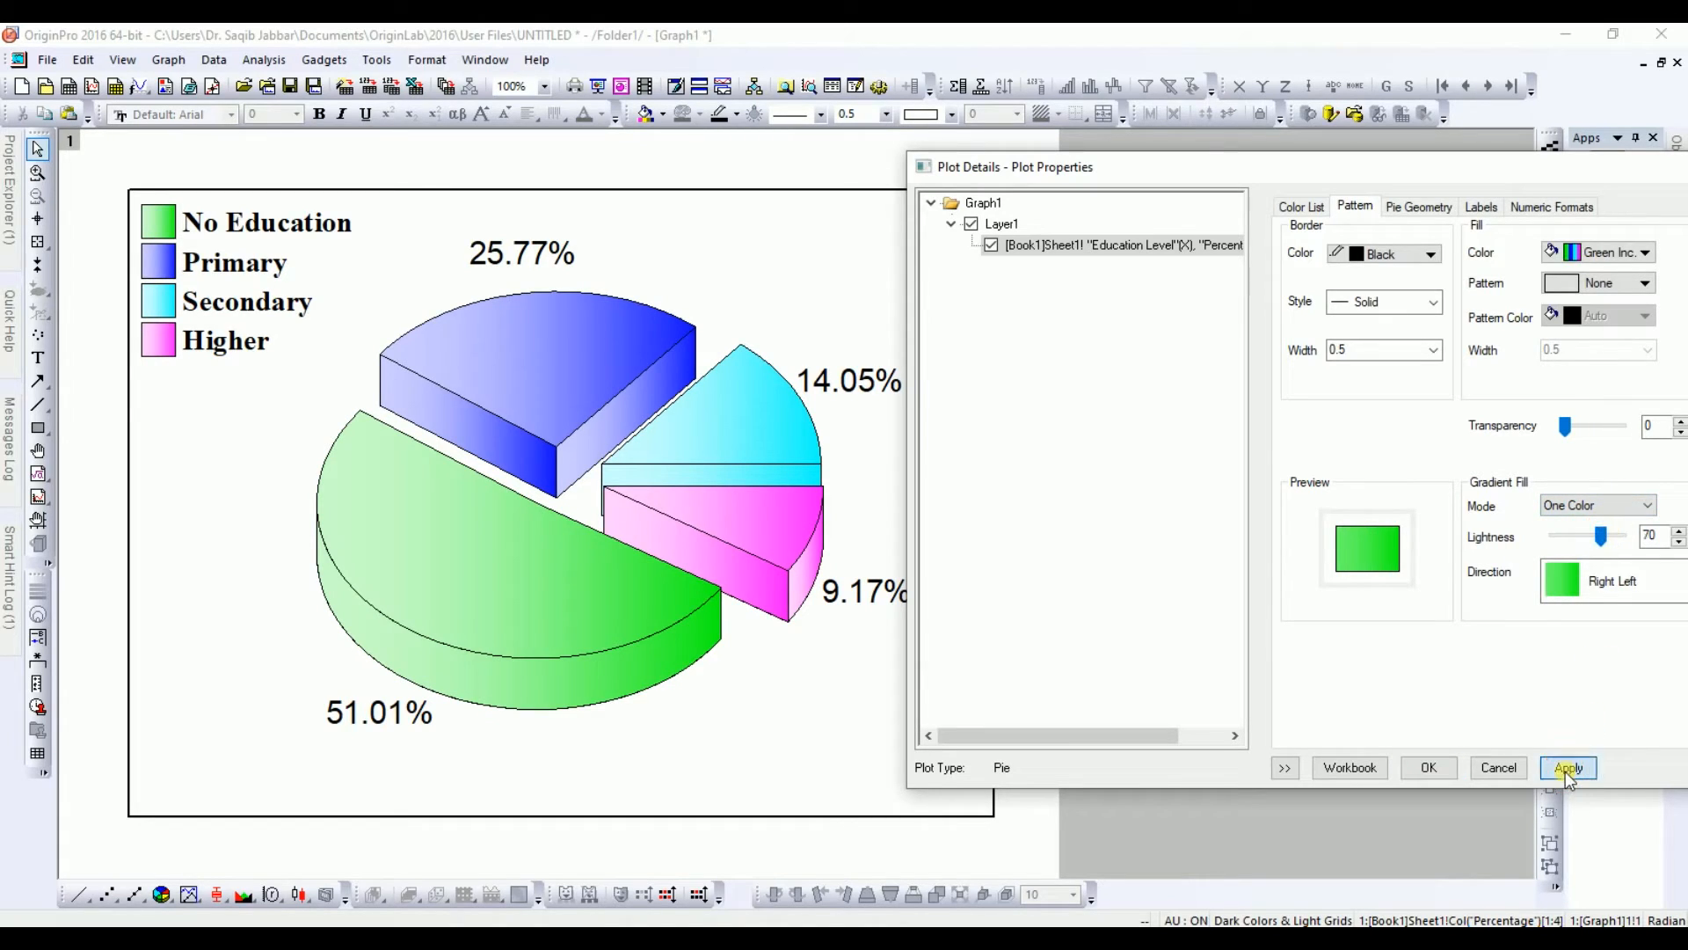
pyautogui.click(1430, 773)
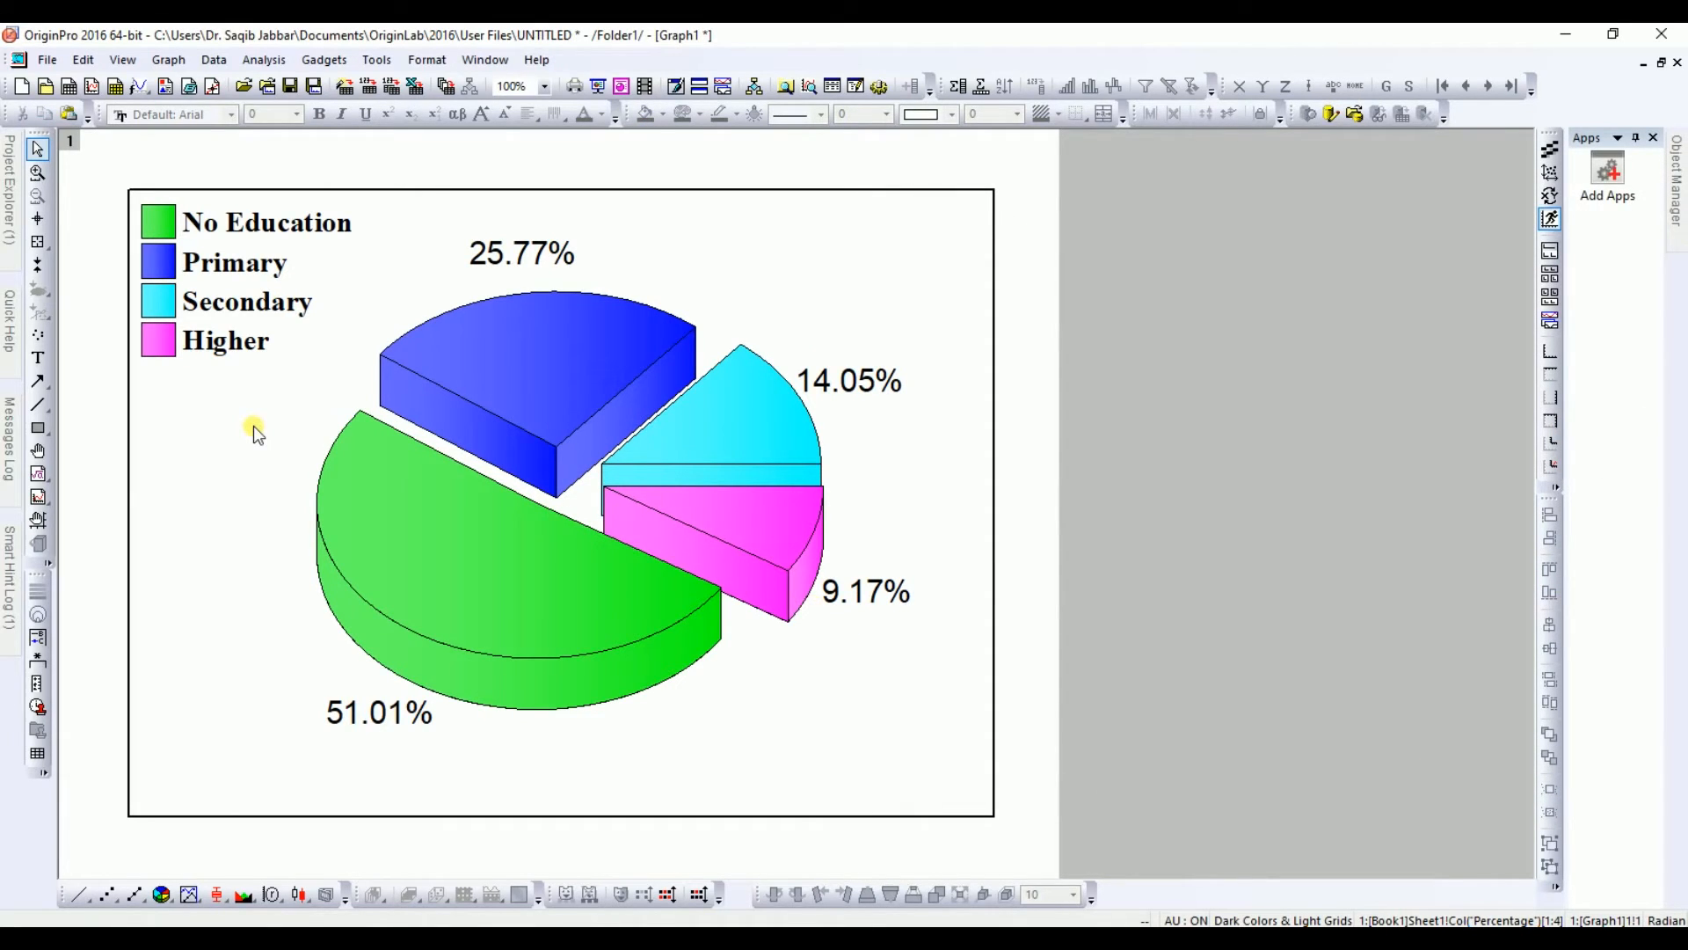
# Step: Open the Export Graphs dialog and set the image type to Portable Network Graphics (*.png)
pyautogui.rightClick(227, 165)
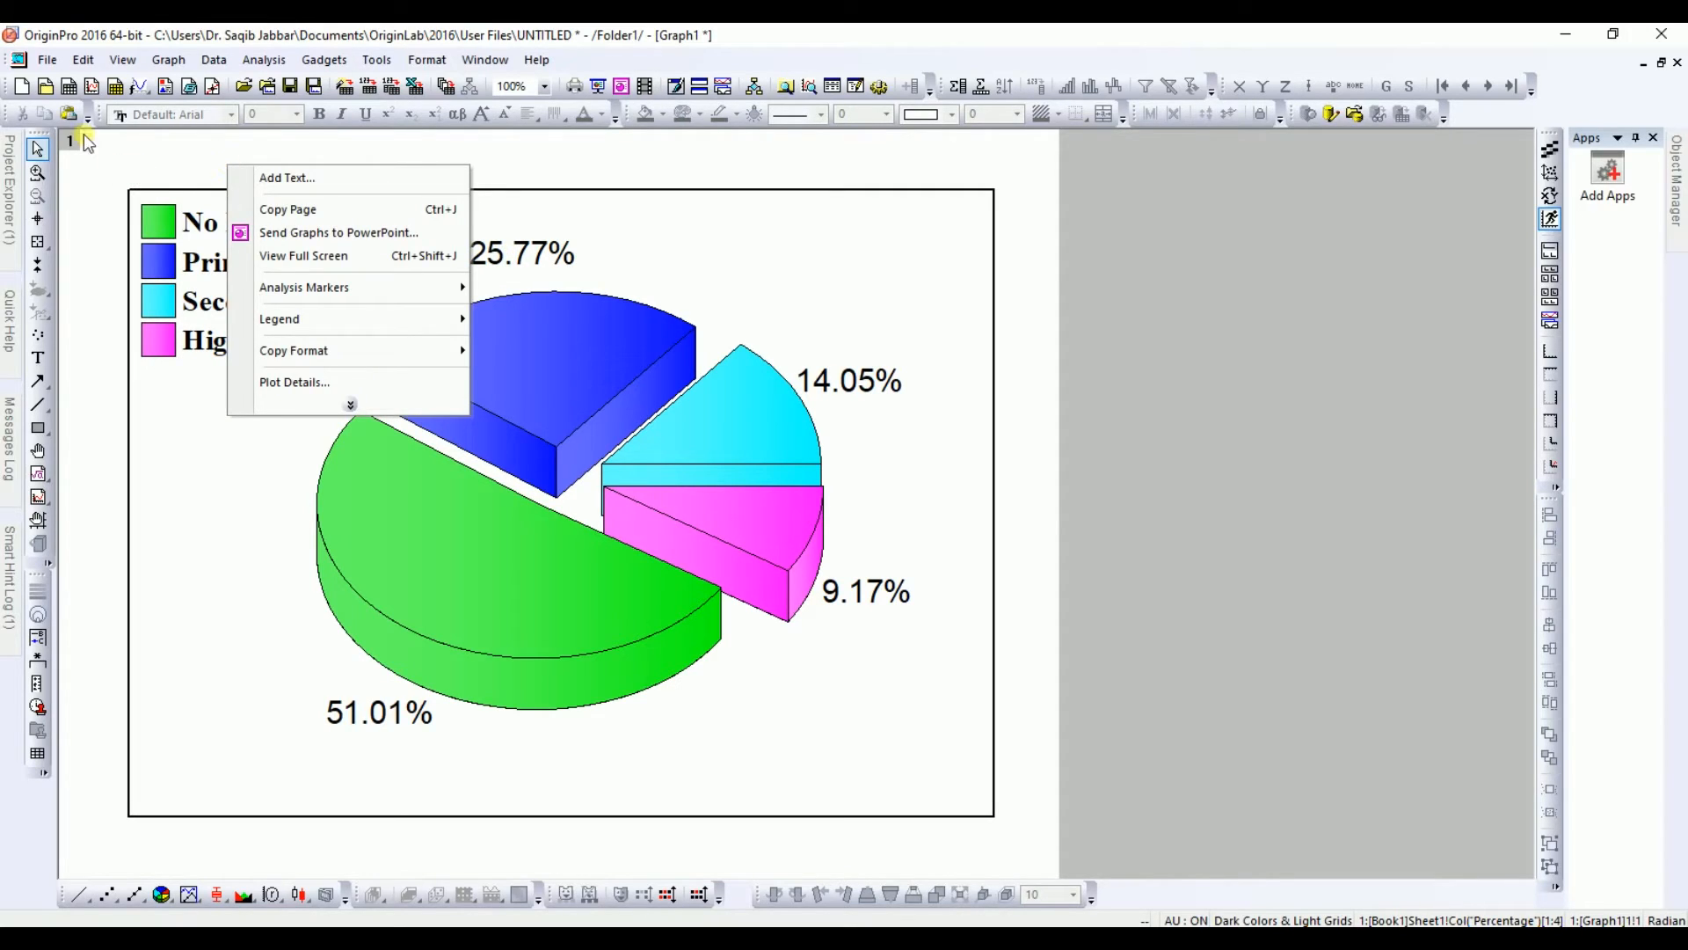
pyautogui.click(49, 61)
pyautogui.click(48, 60)
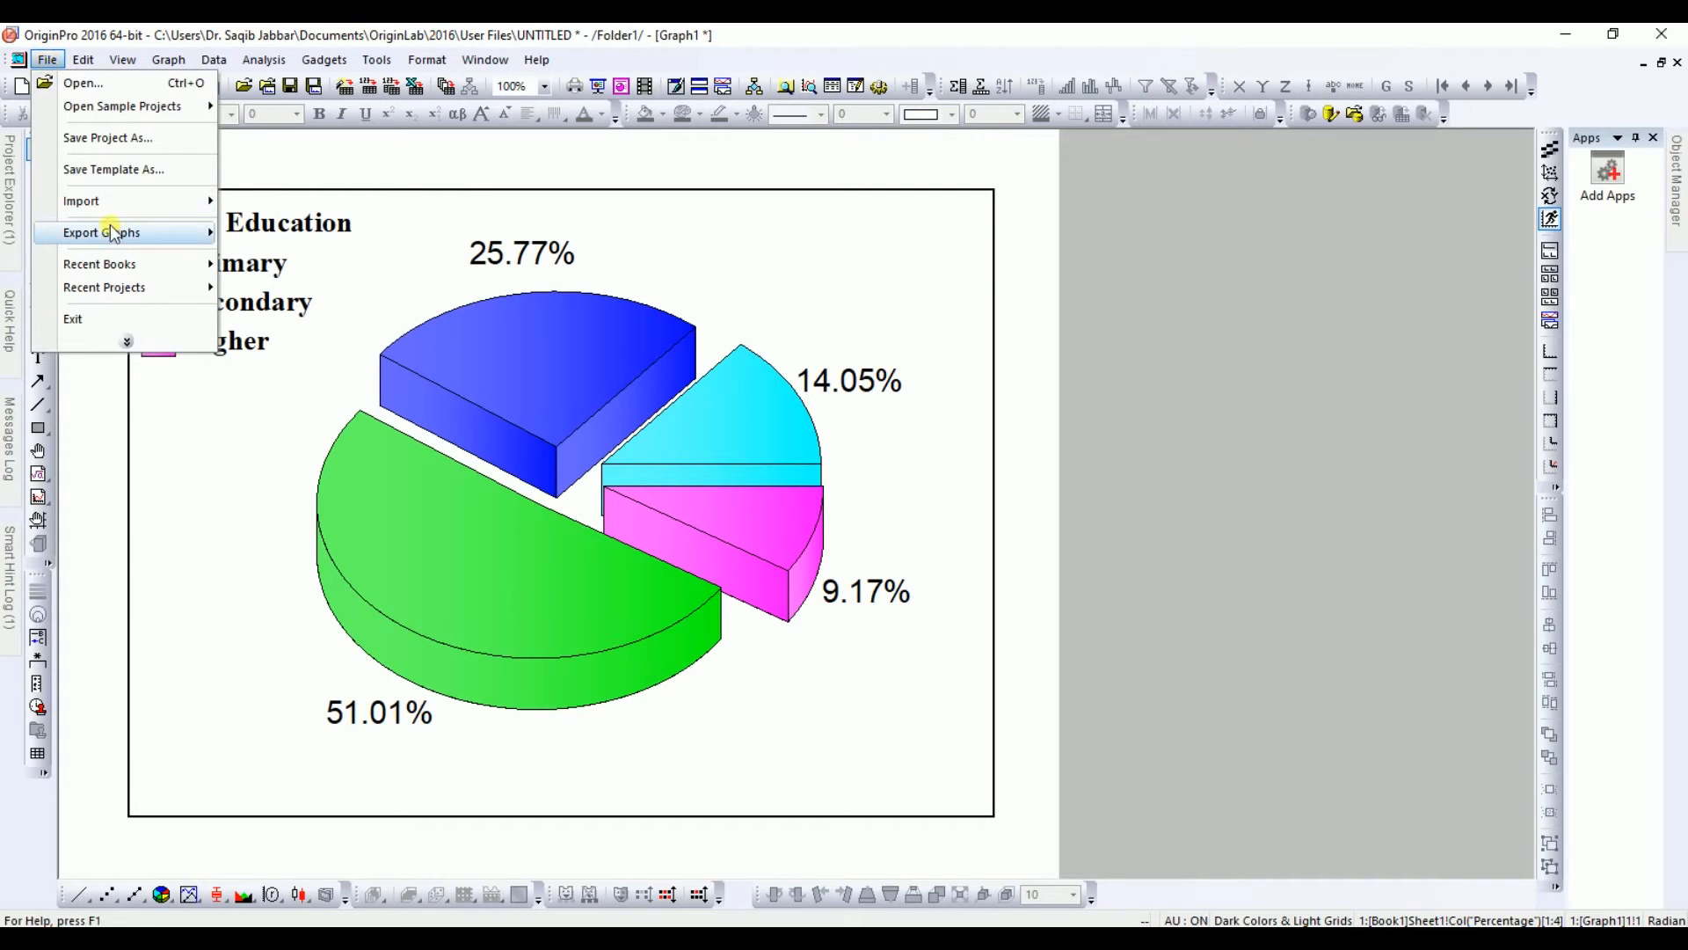
pyautogui.moveTo(111, 234)
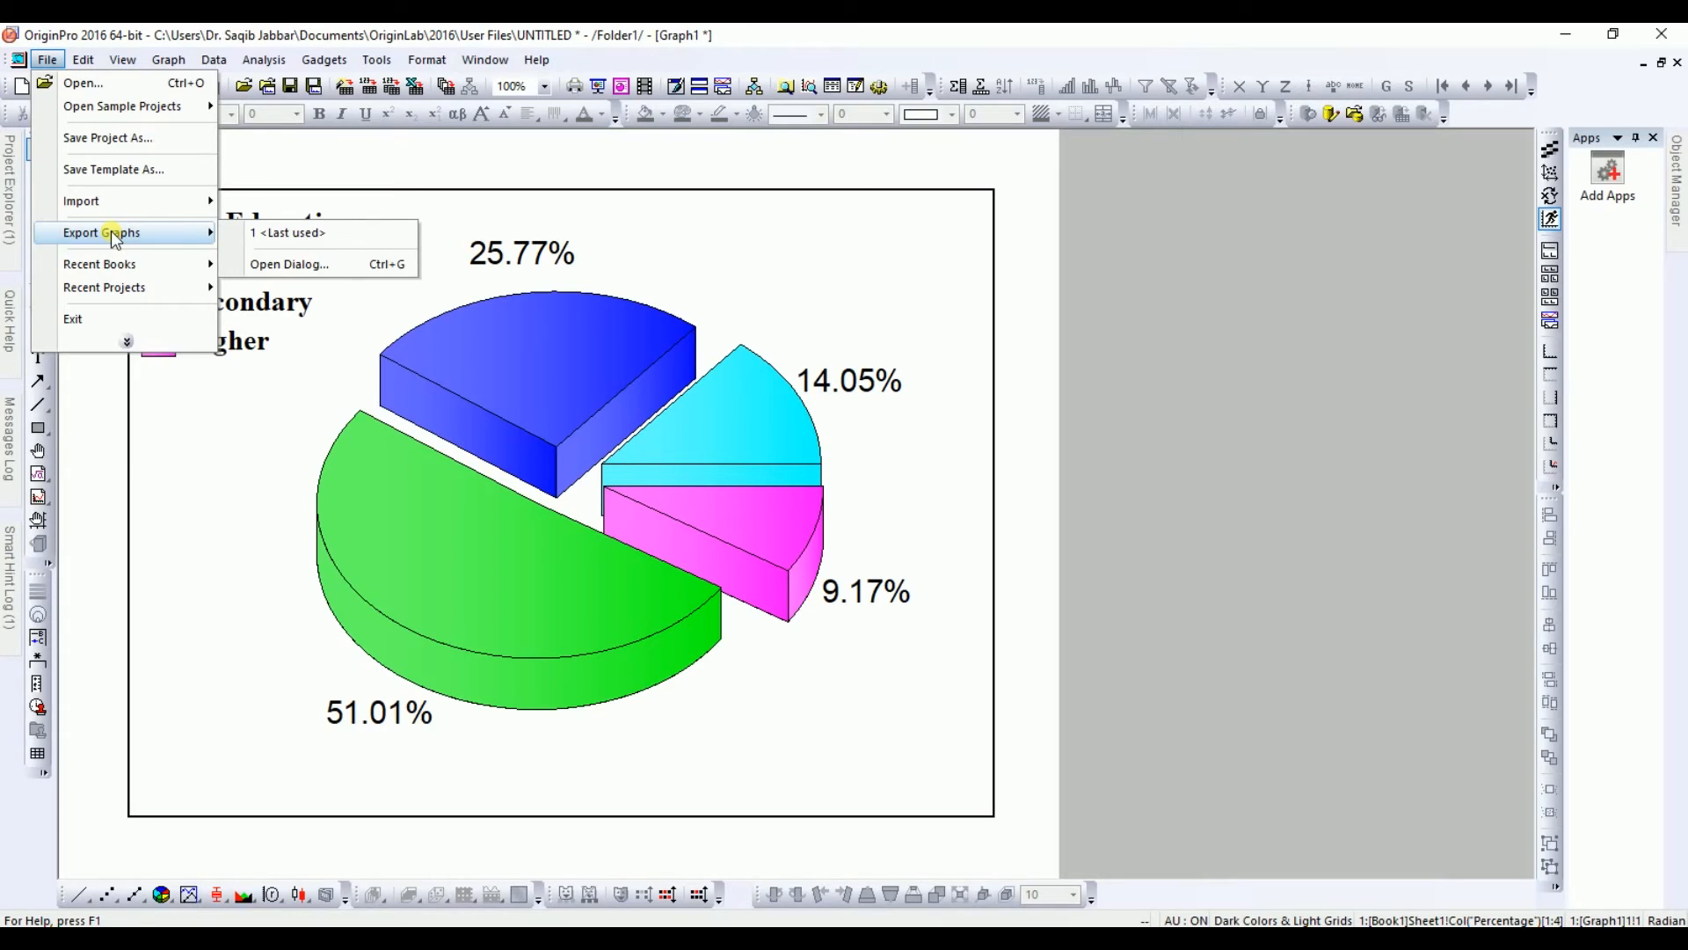
pyautogui.click(267, 263)
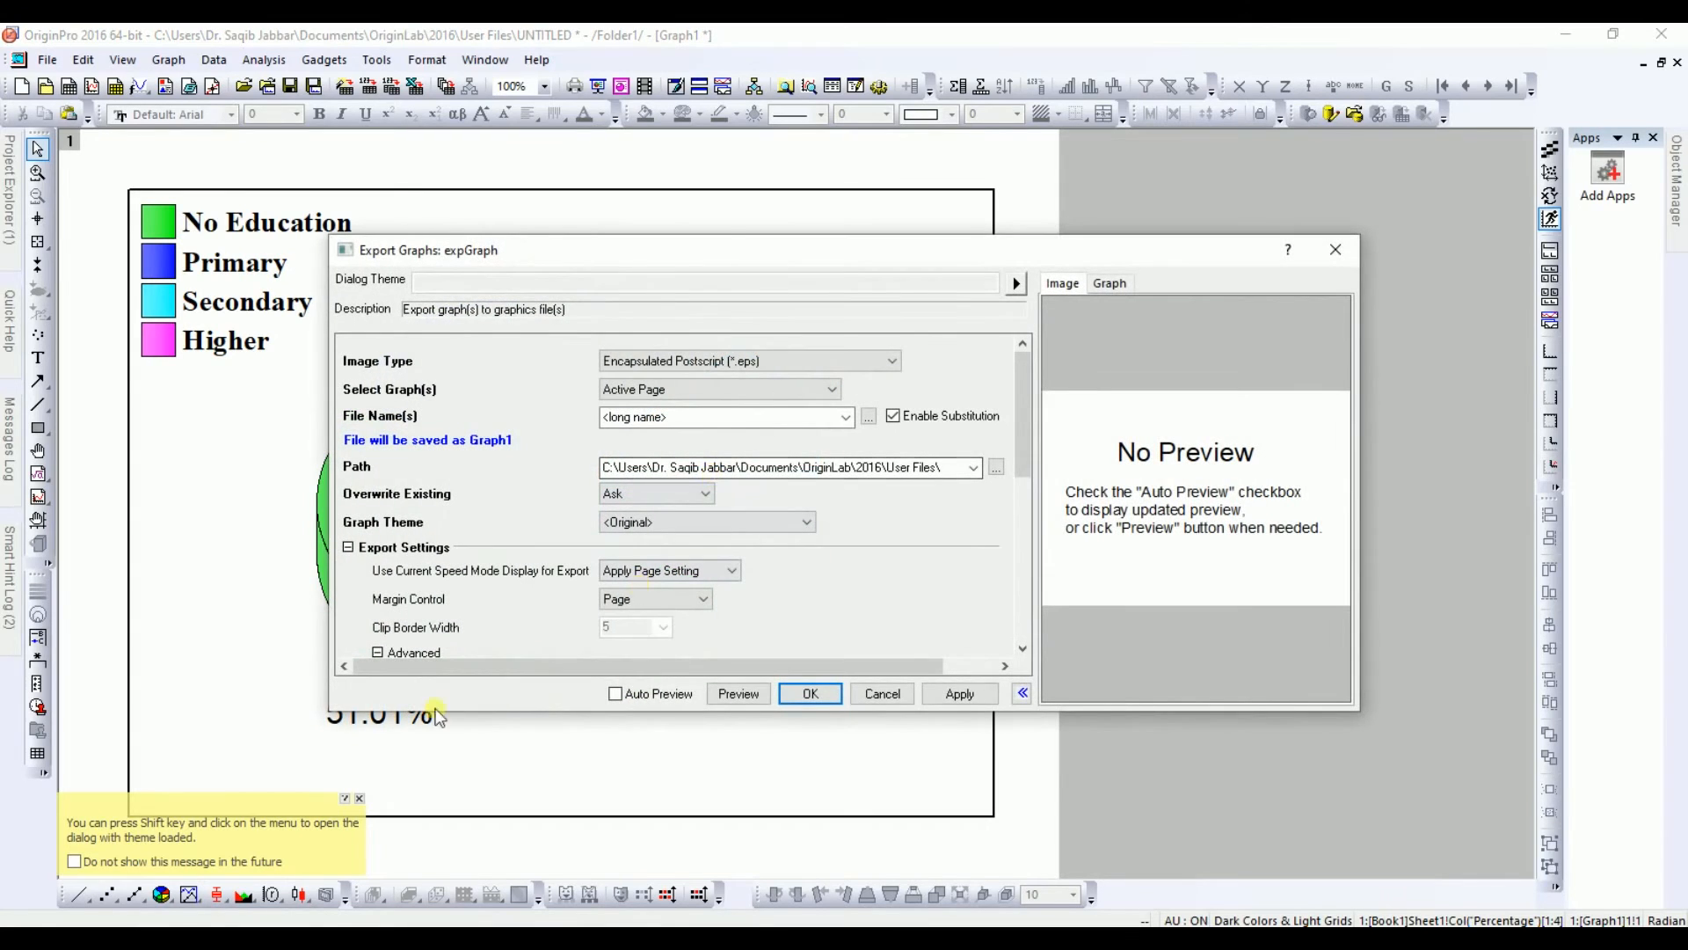
pyautogui.click(359, 799)
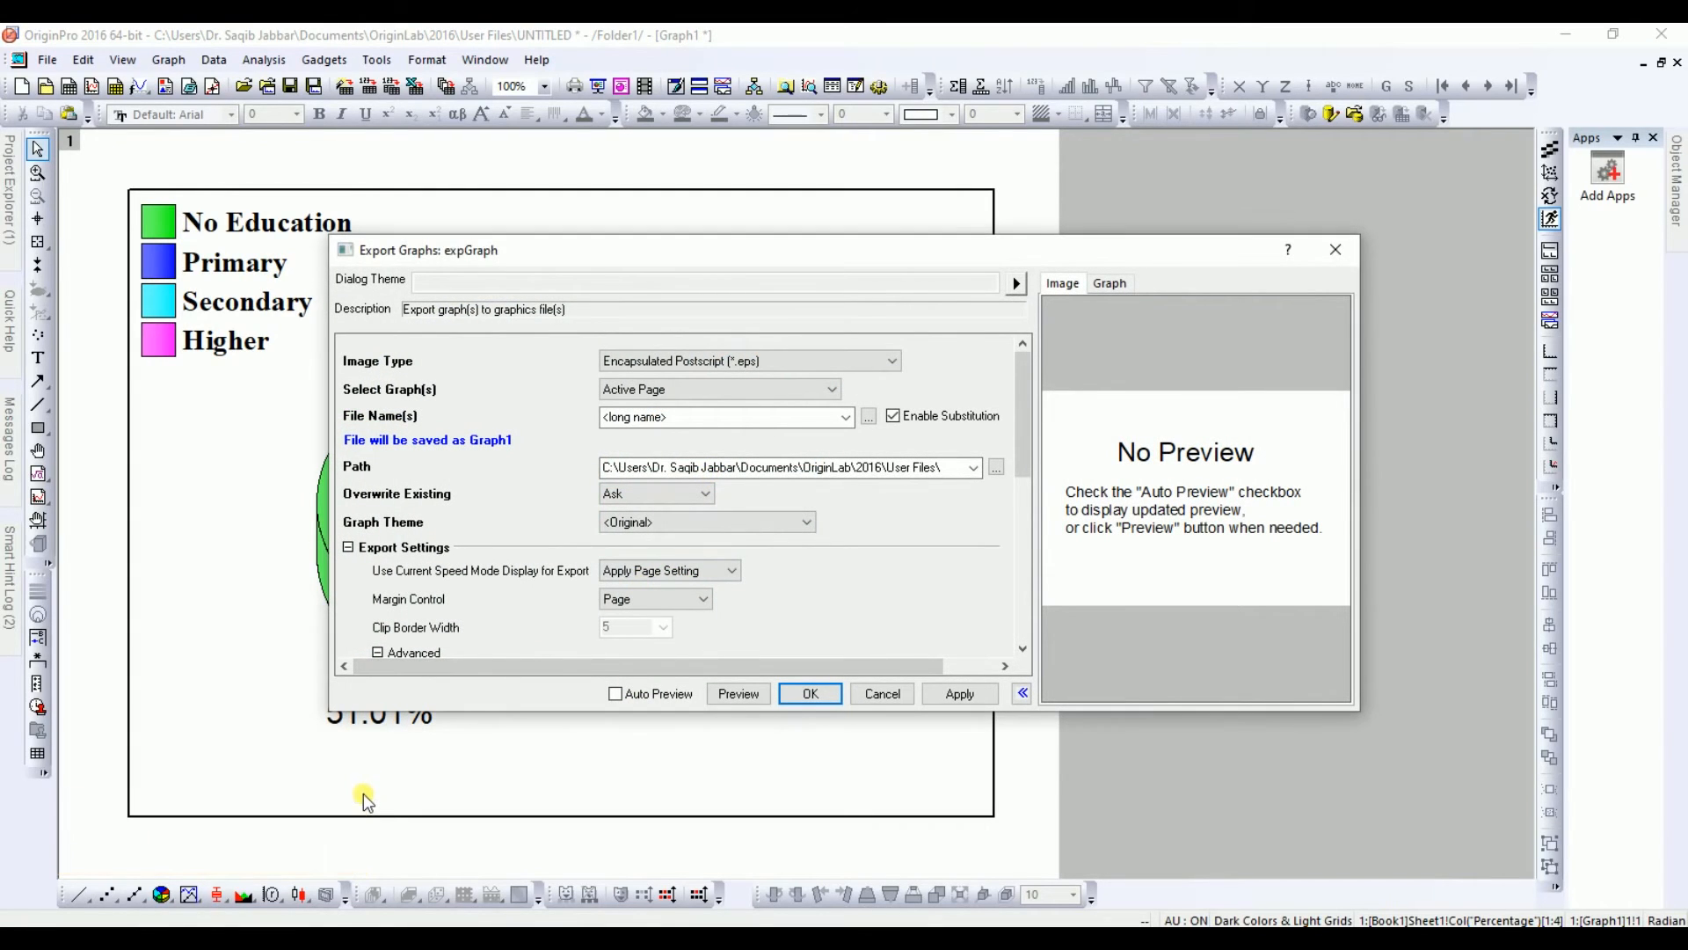
pyautogui.click(777, 367)
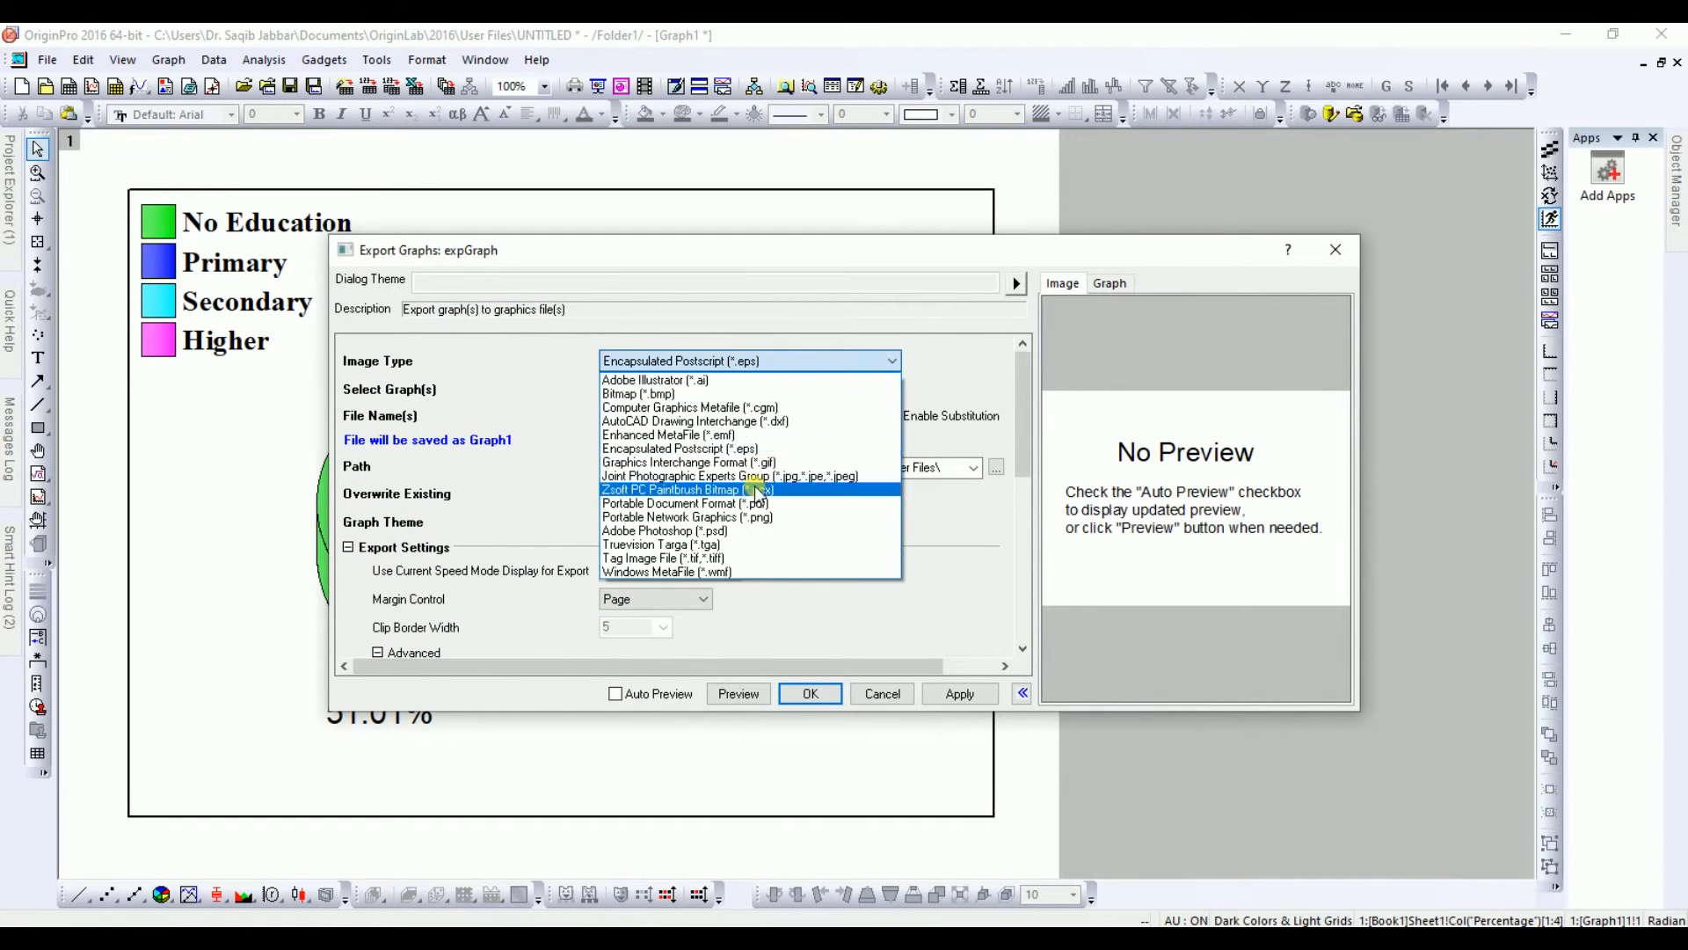
pyautogui.click(747, 517)
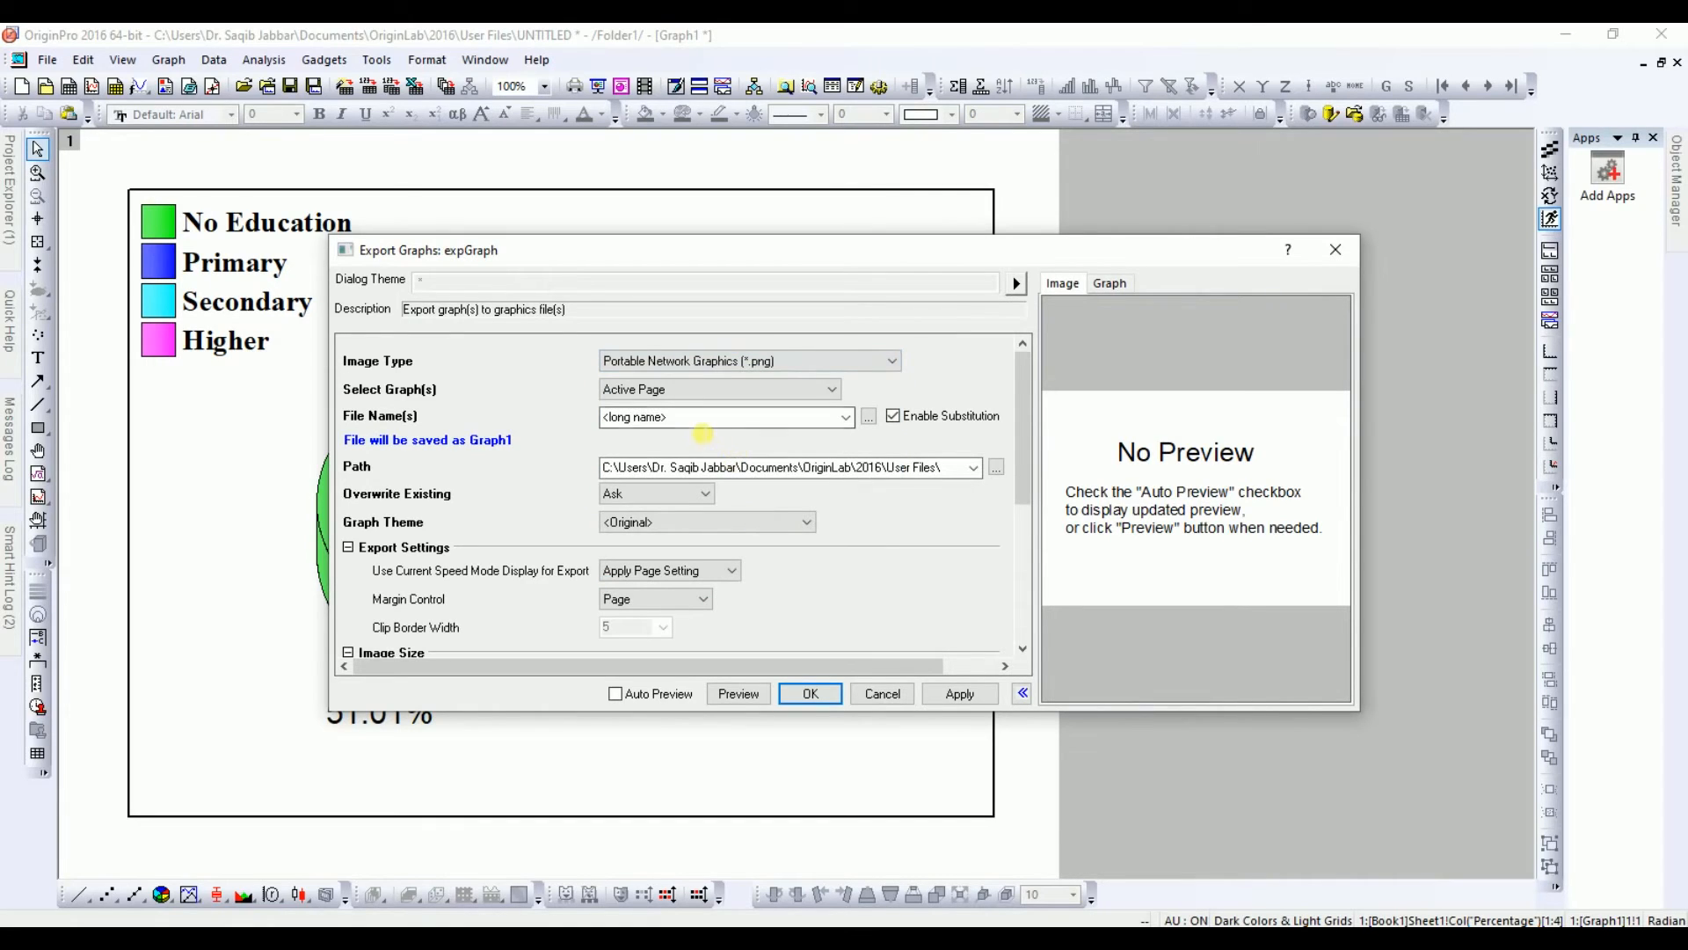
# Step: Name the exported file Pie and set the export path to the Desktop folder
pyautogui.click(703, 426)
pyautogui.write('Pie')
pyautogui.click(997, 467)
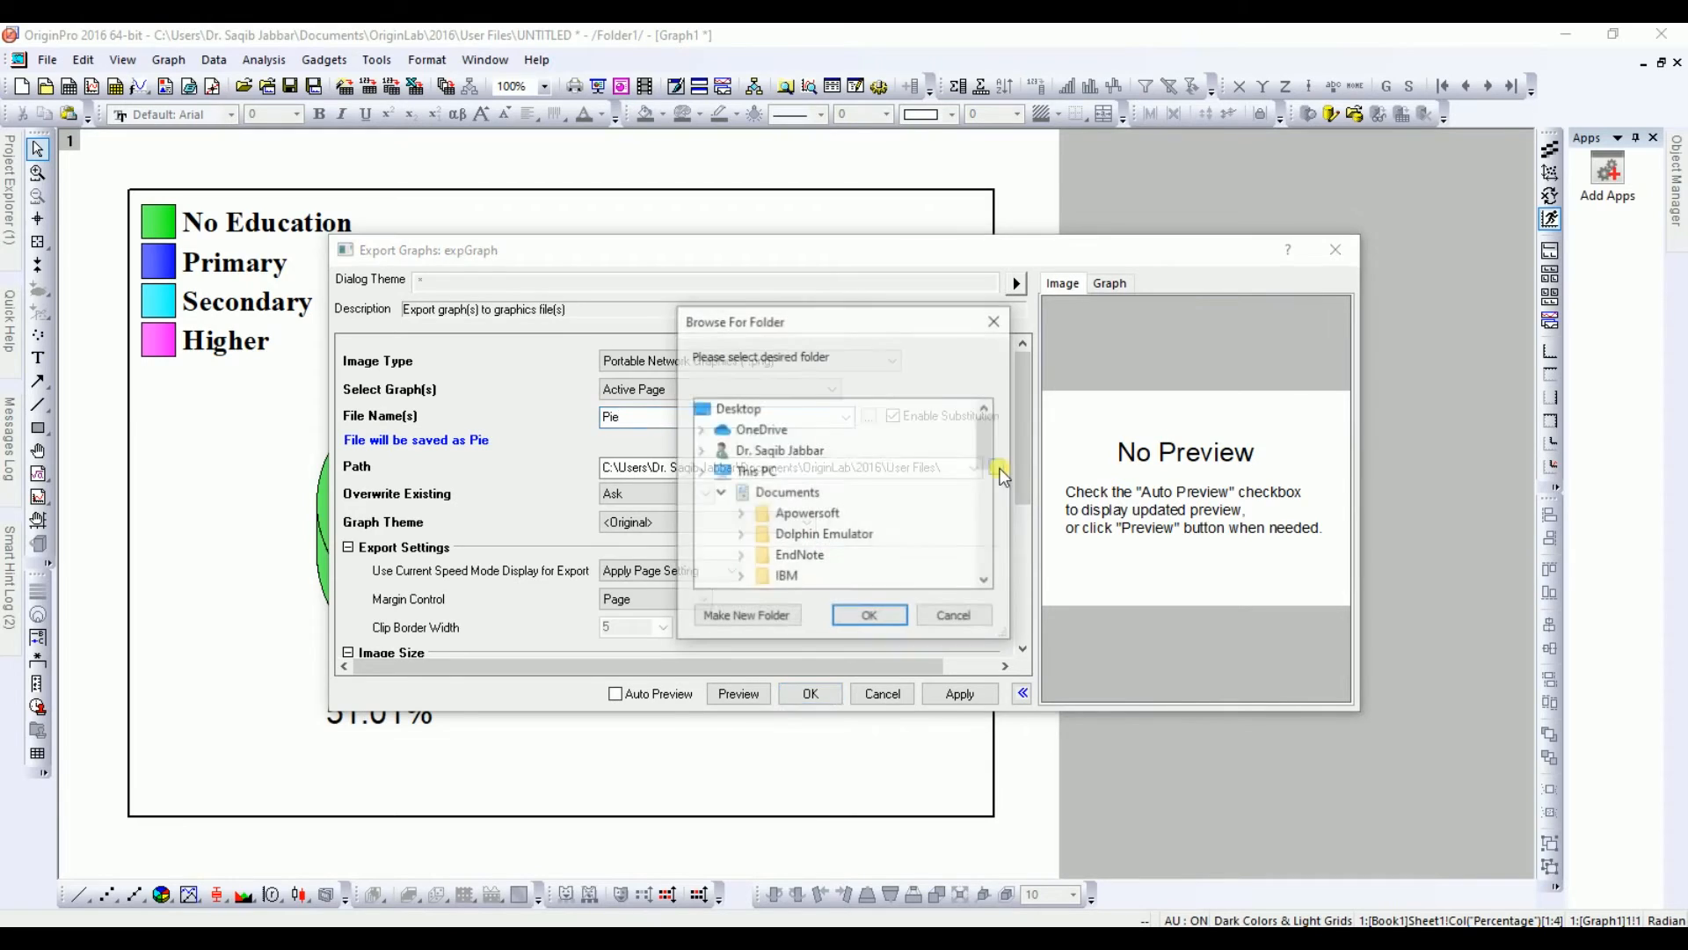
pyautogui.scroll(2, 985, 448)
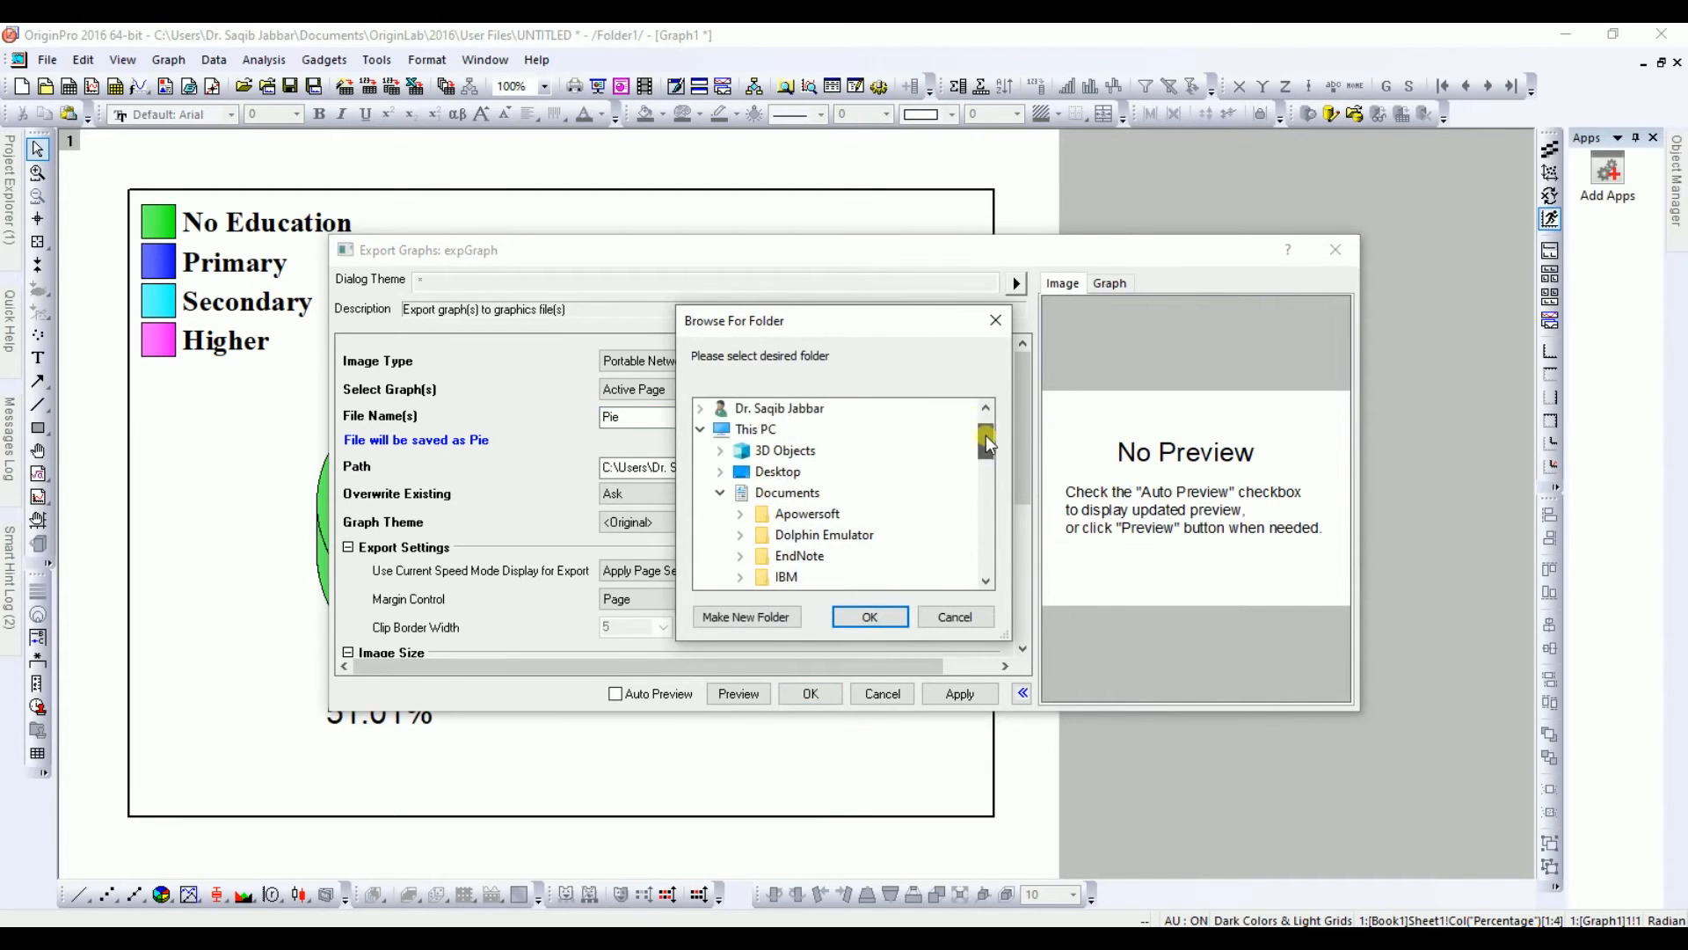
pyautogui.click(778, 471)
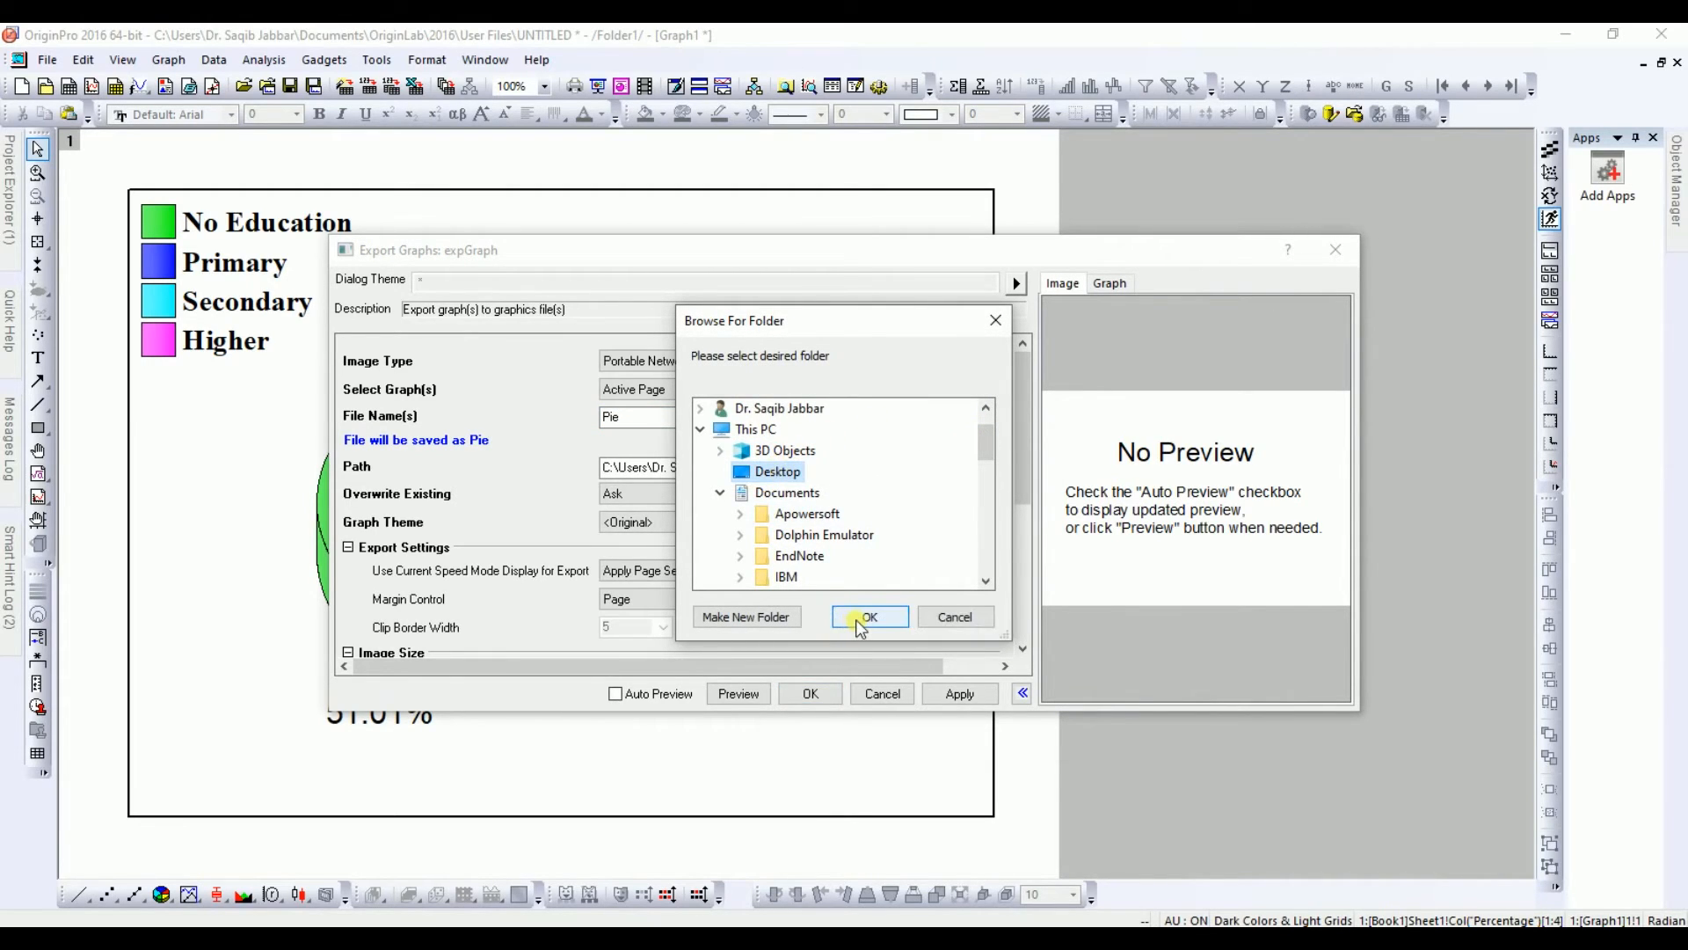
pyautogui.click(866, 618)
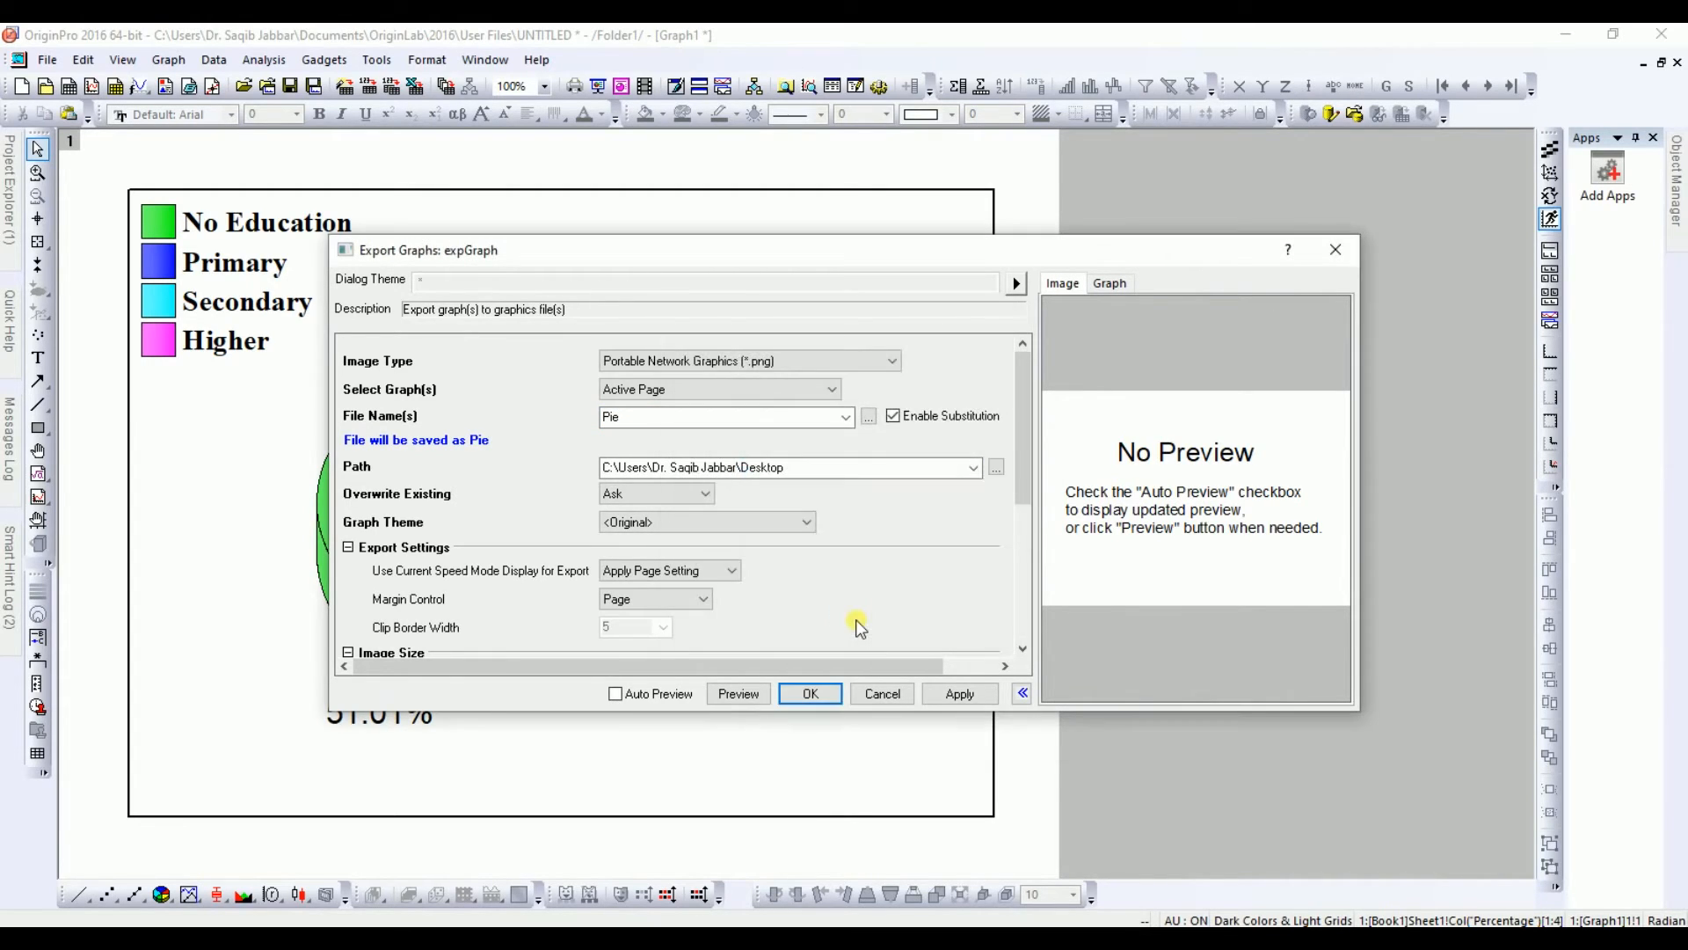
# Step: Set margin control to Tight in Page, export the graph and close the export dialog
pyautogui.click(664, 599)
pyautogui.click(634, 660)
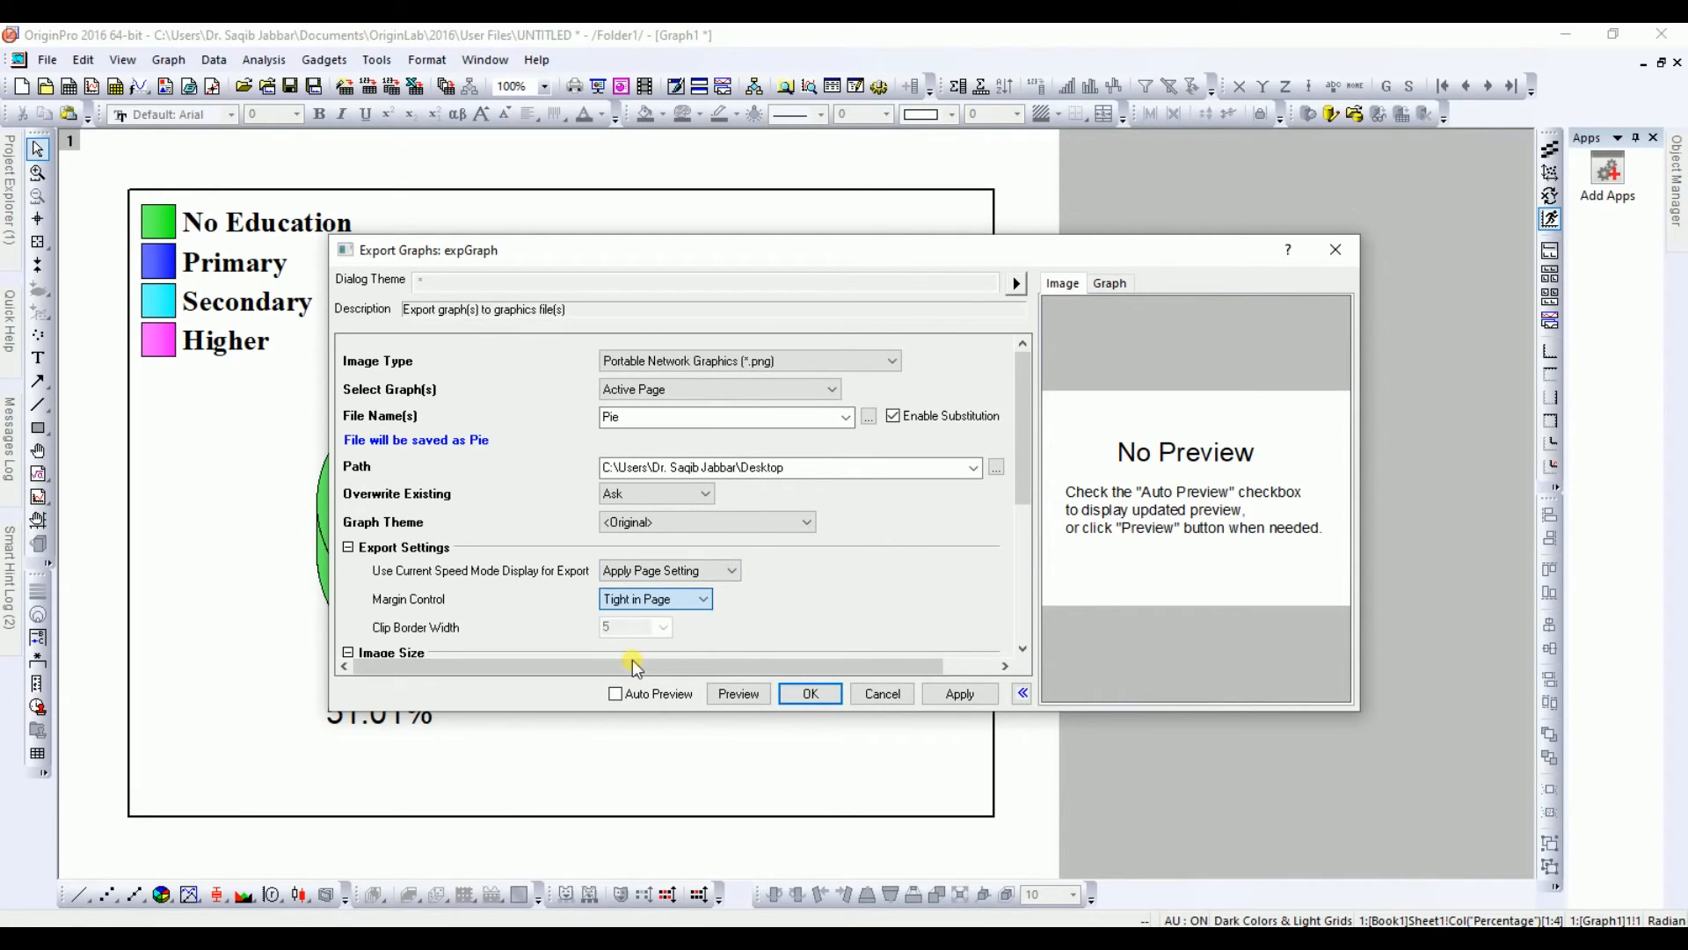
pyautogui.click(954, 697)
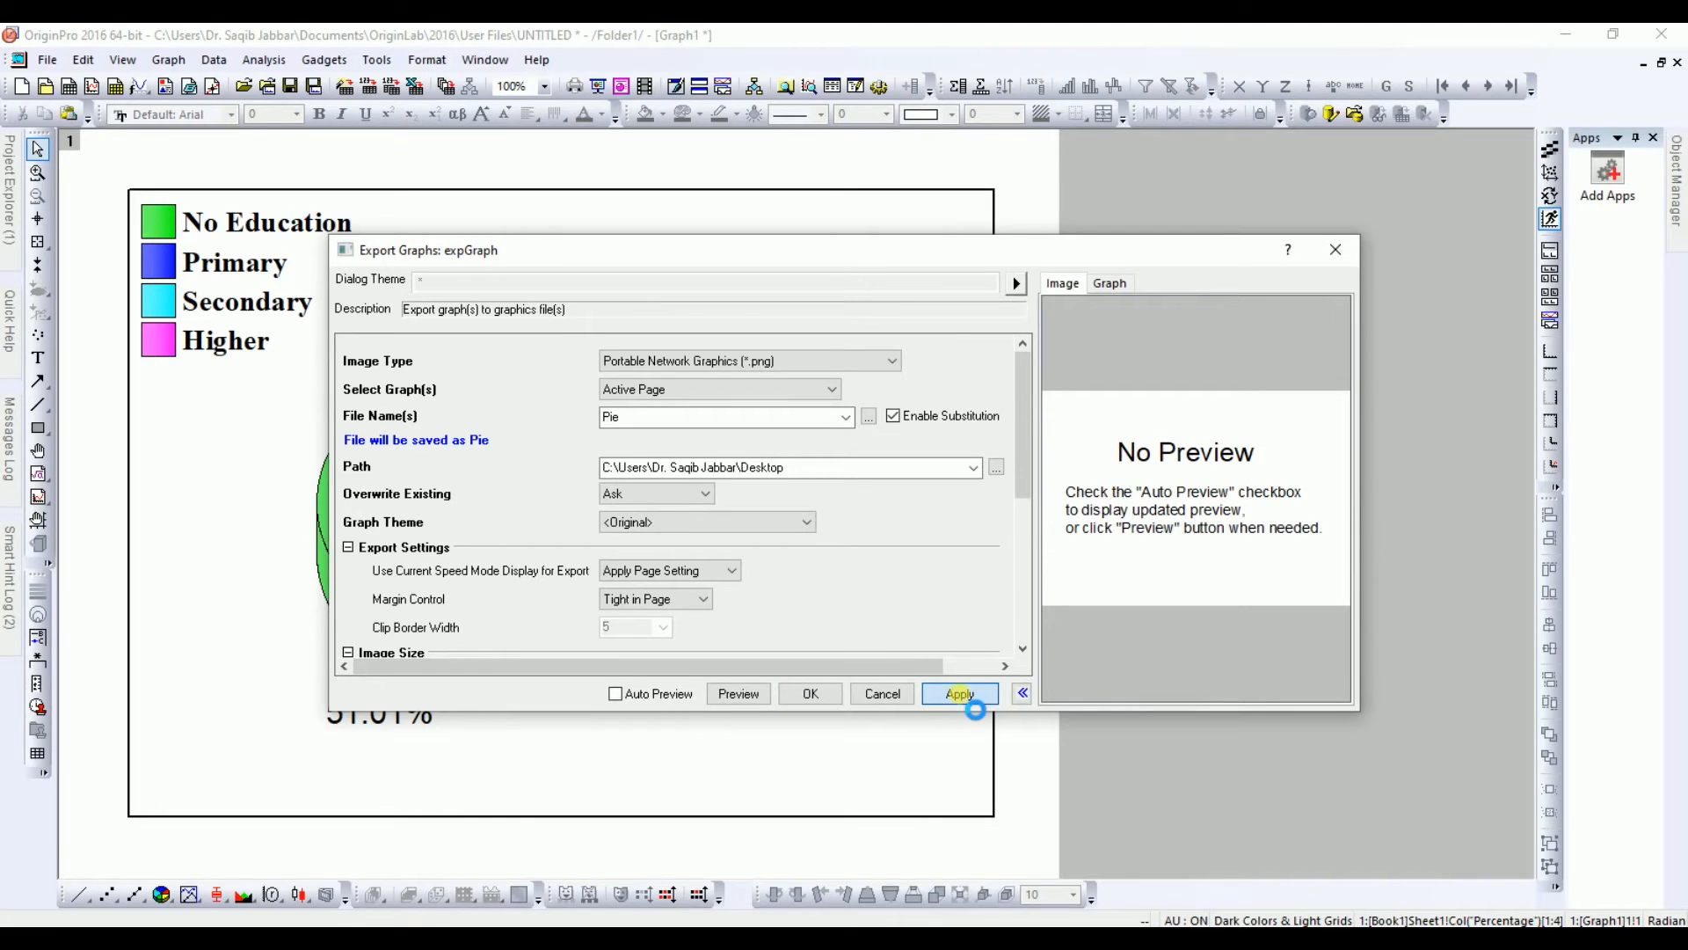
pyautogui.click(1336, 250)
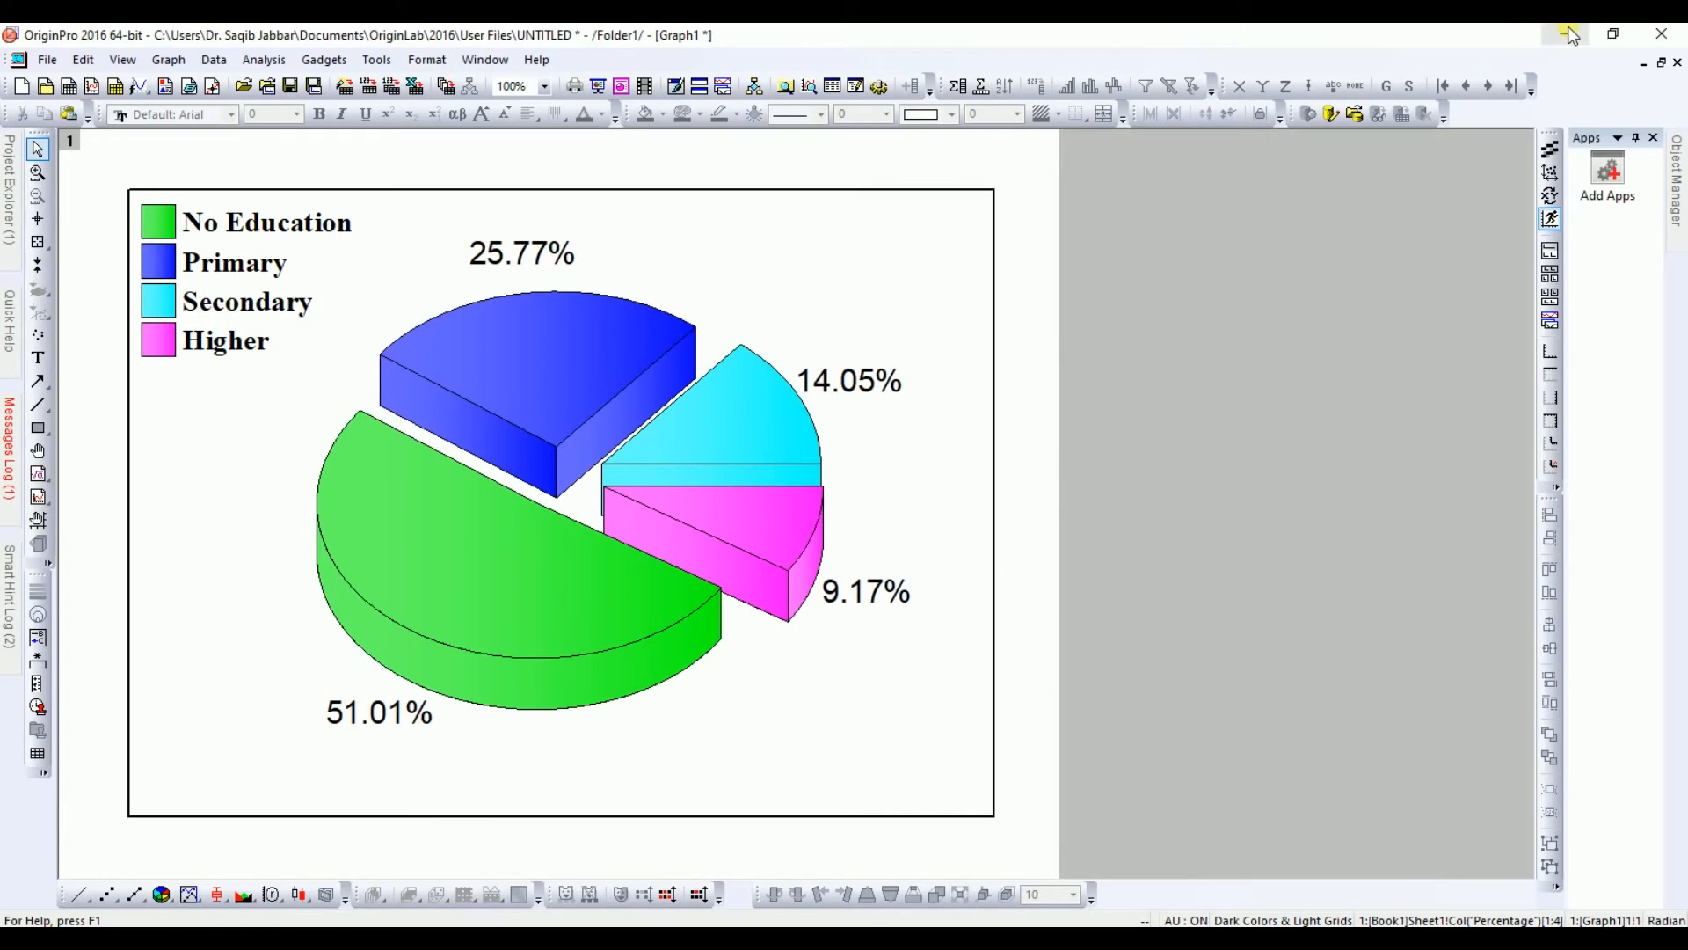
# Step: Minimize the OriginPro window
pyautogui.click(1566, 33)
pyautogui.click(1568, 27)
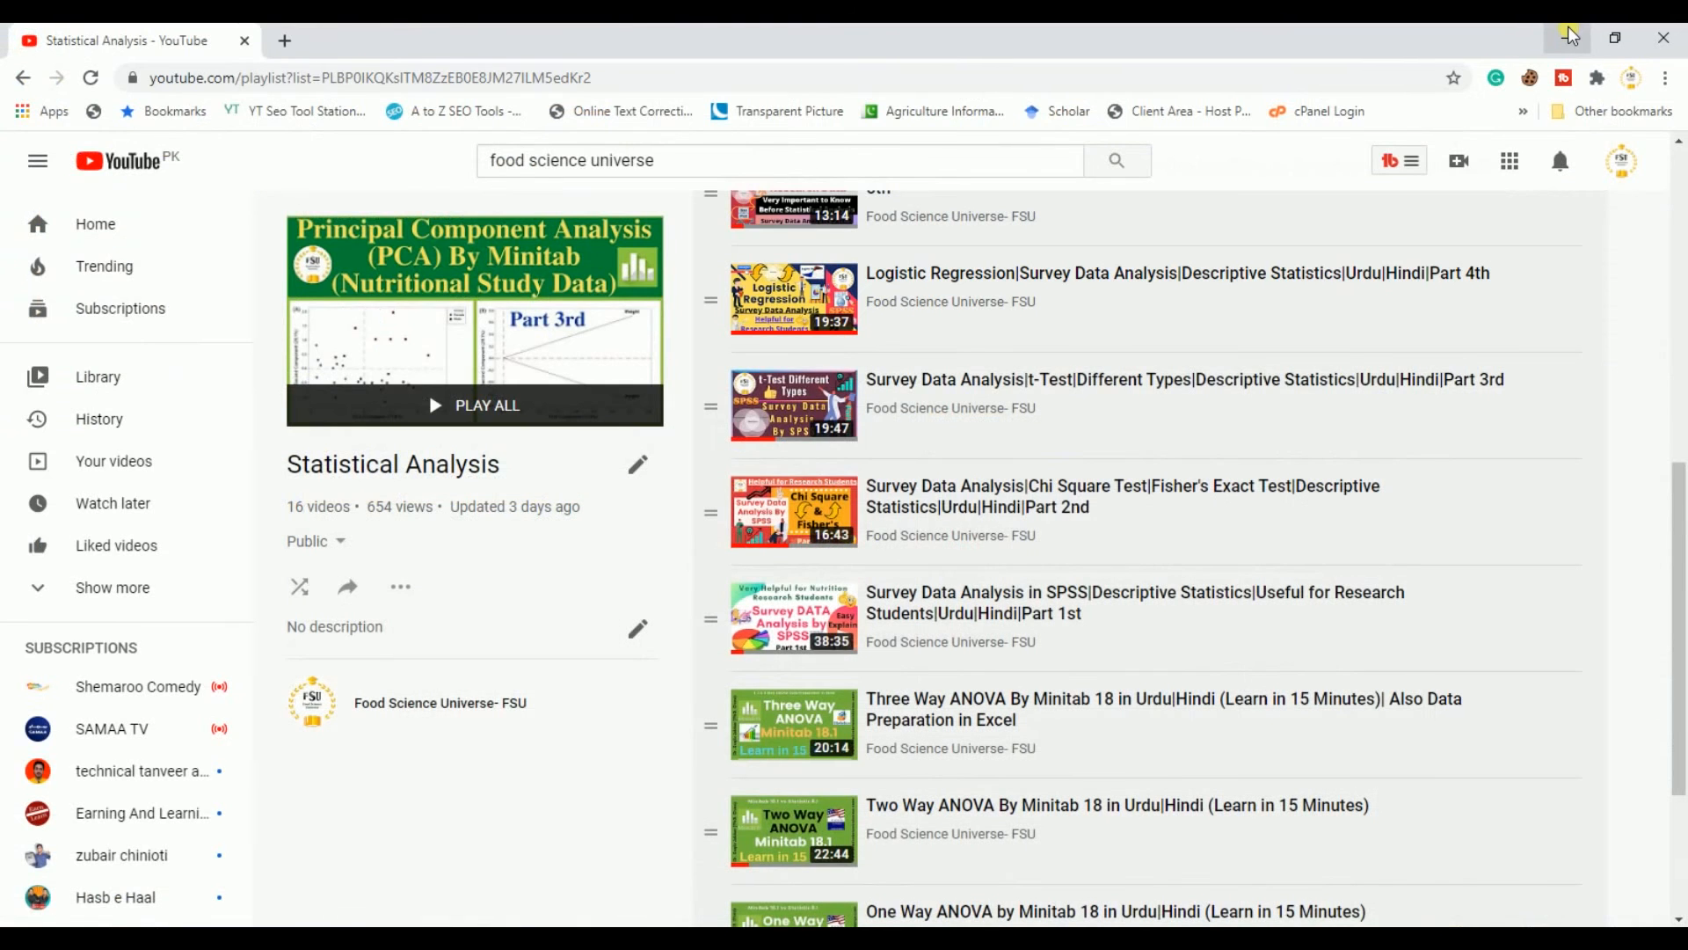
# Step: Open the exported Pie image from the Desktop and inspect it at several zoom levels before closing the viewer
pyautogui.click(1570, 37)
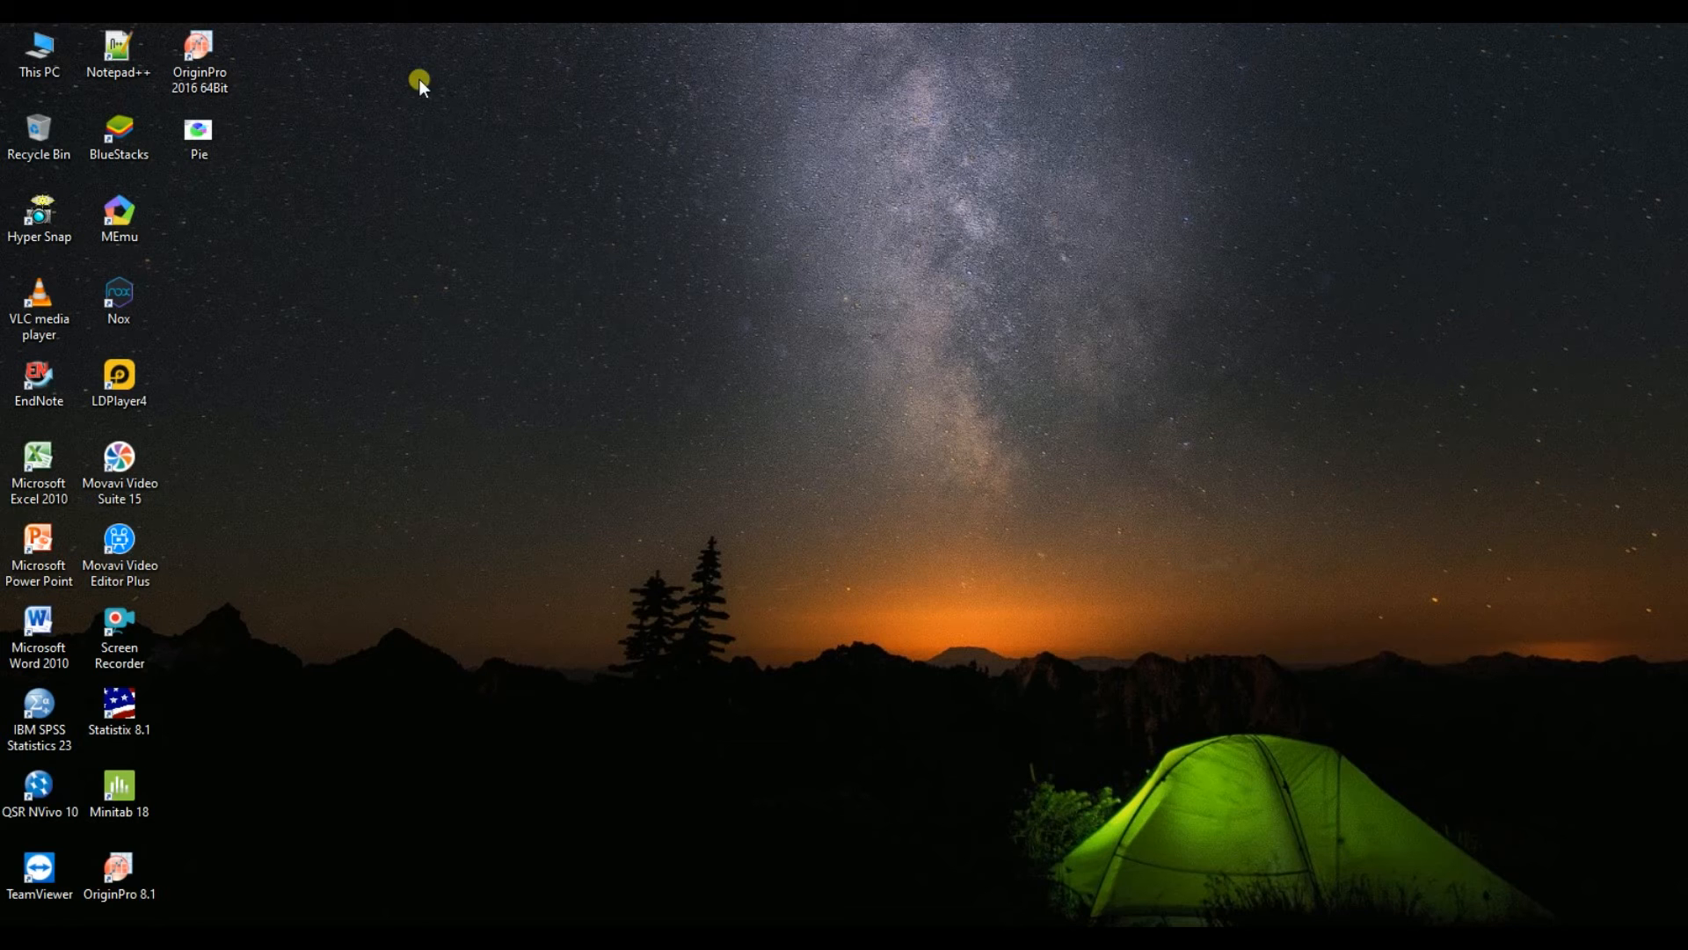
pyautogui.doubleClick(194, 139)
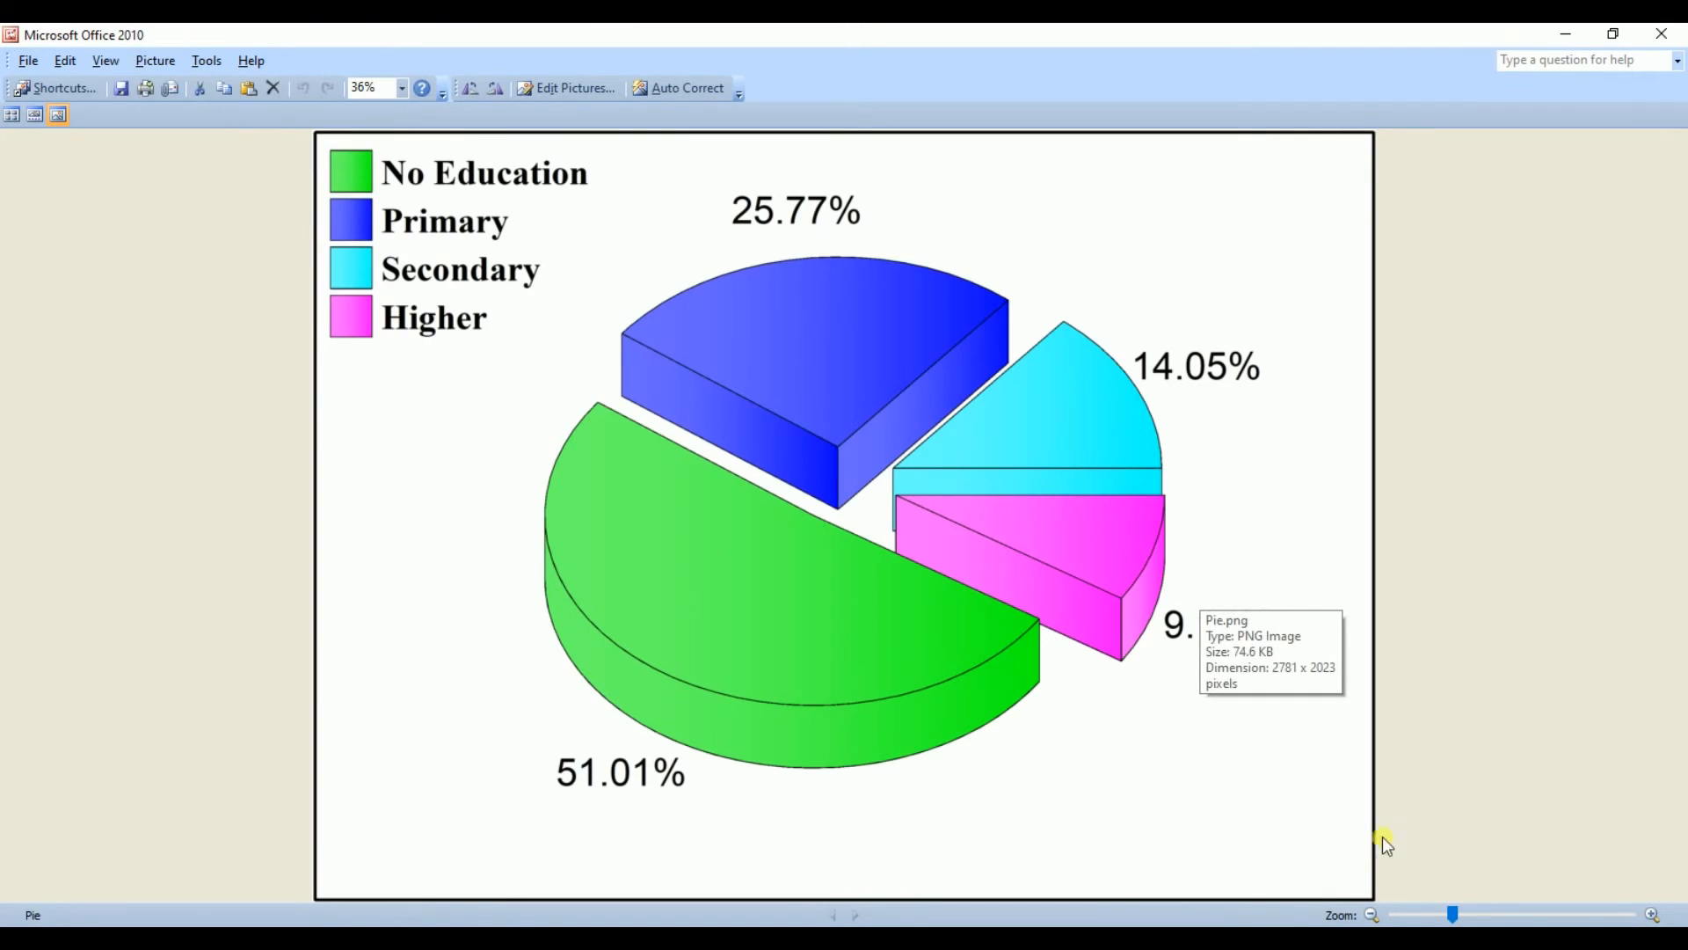
pyautogui.click(1500, 917)
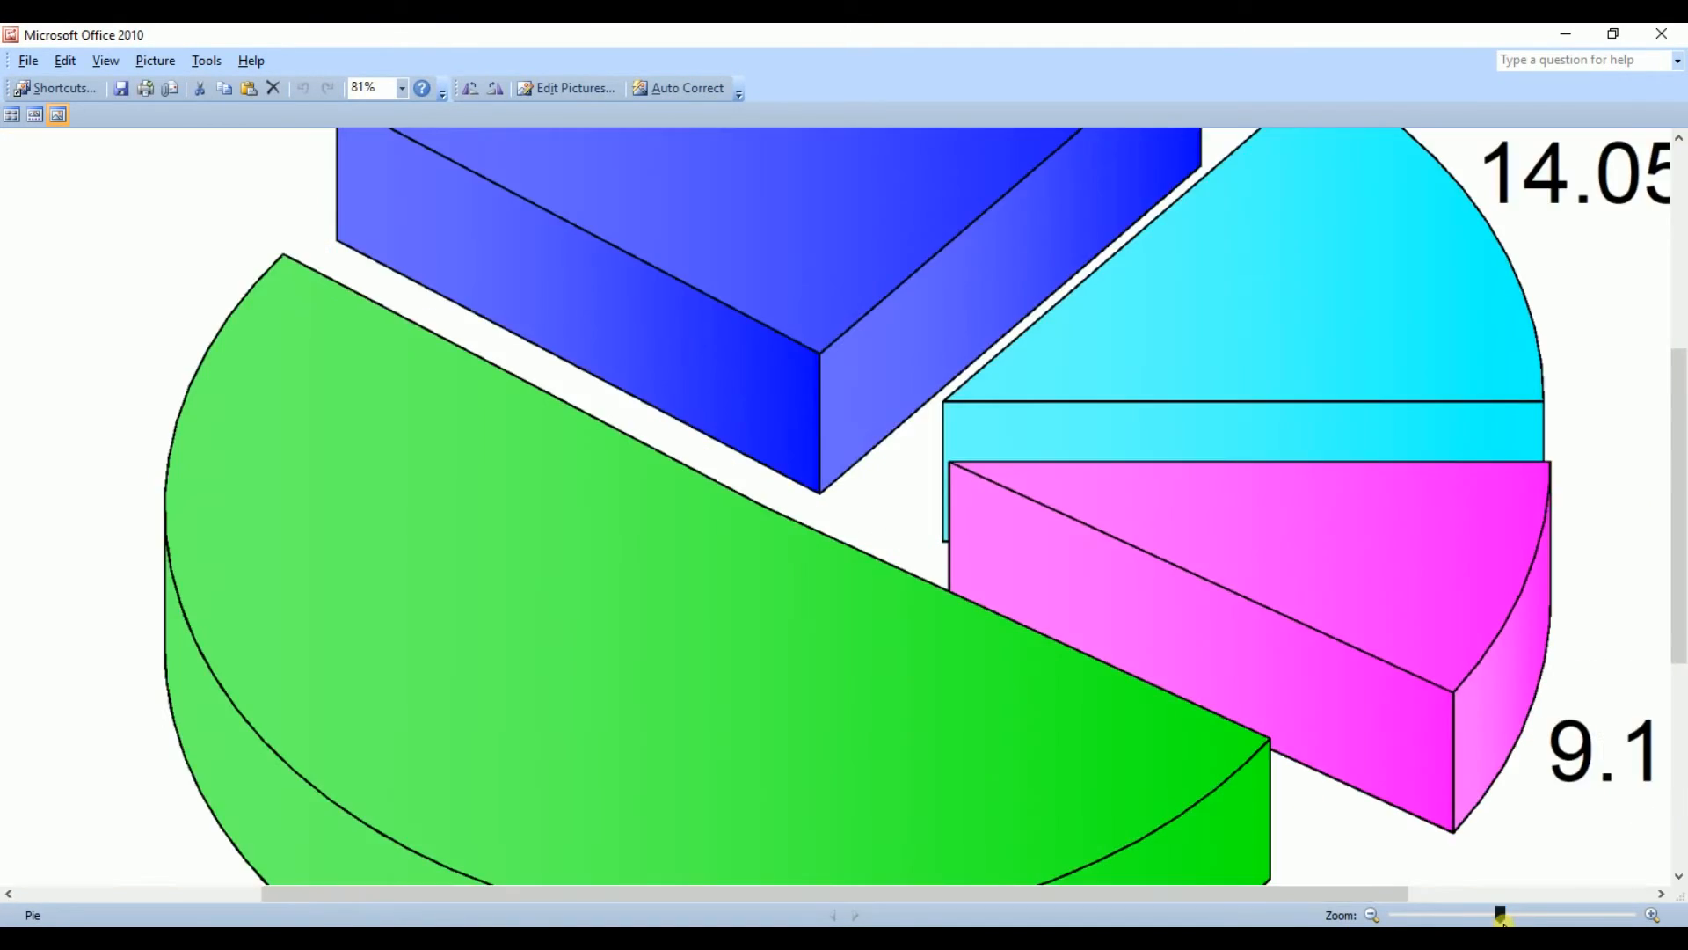
pyautogui.click(1552, 914)
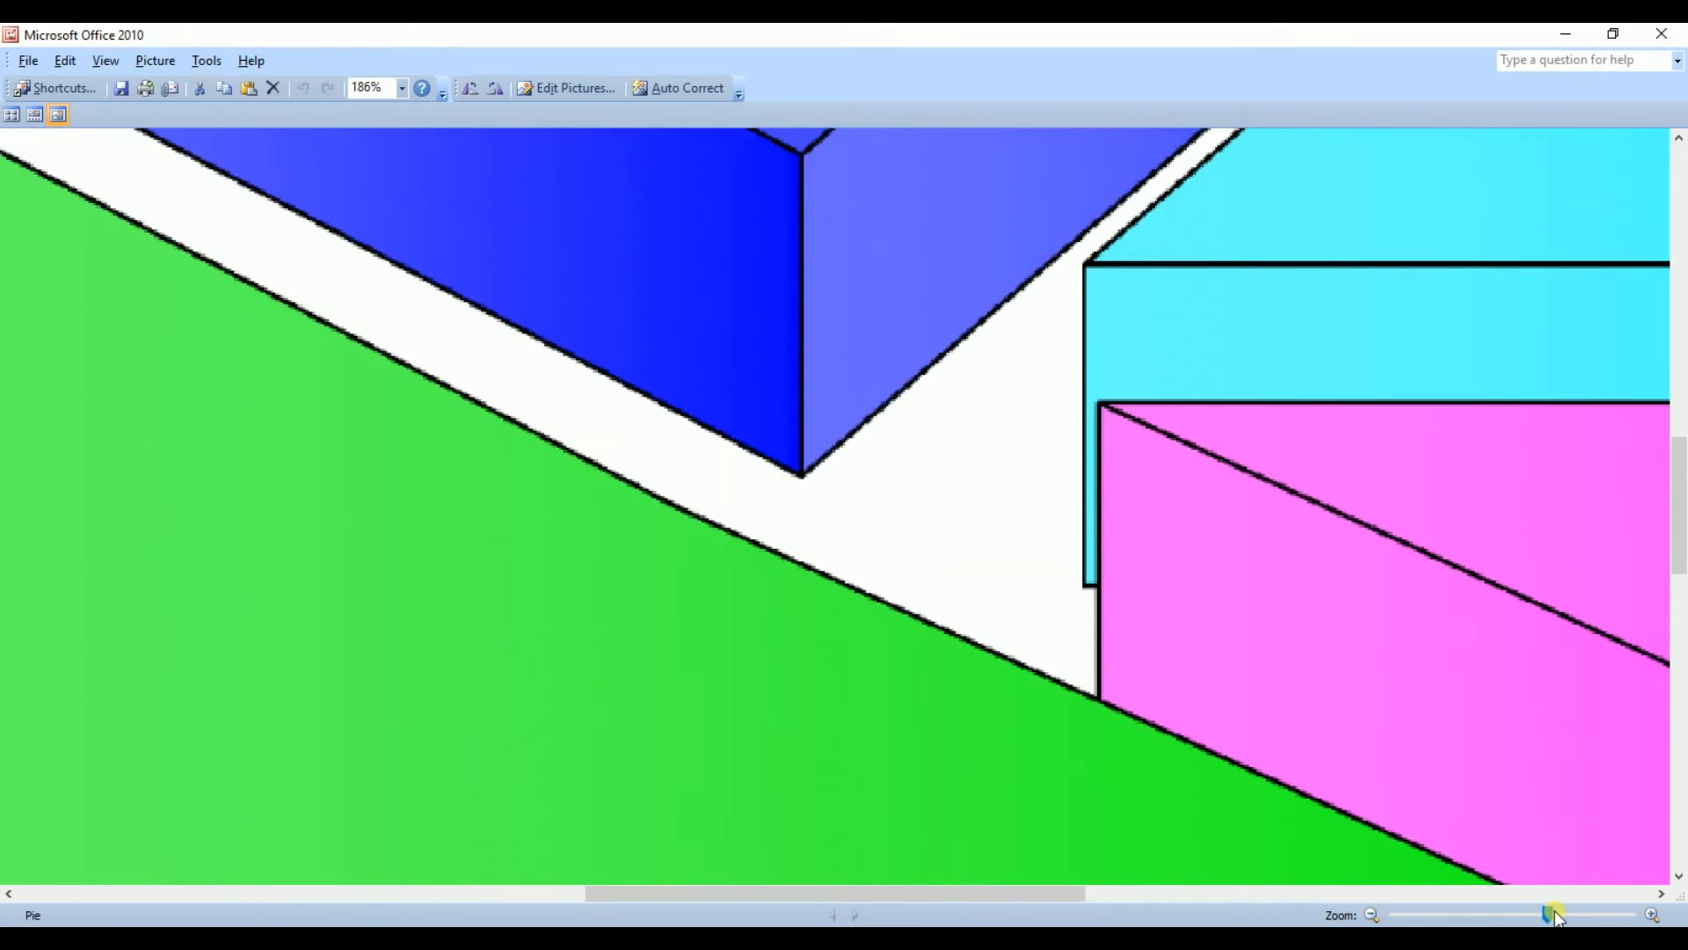
pyautogui.click(1488, 916)
pyautogui.click(1438, 915)
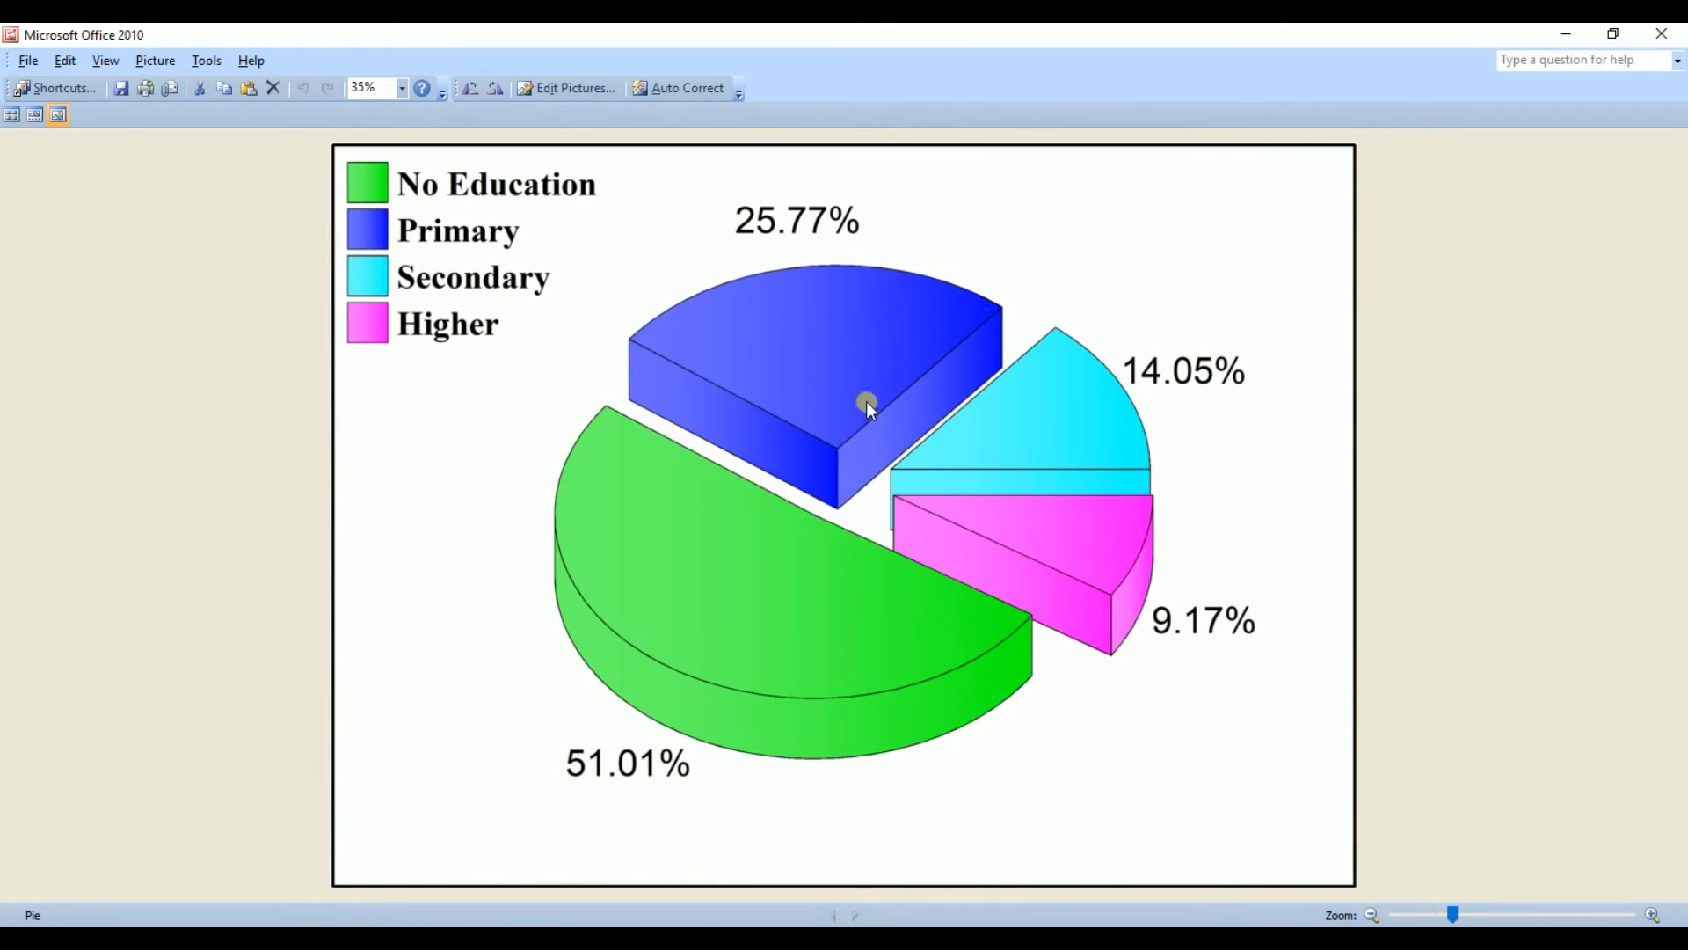
pyautogui.click(1669, 34)
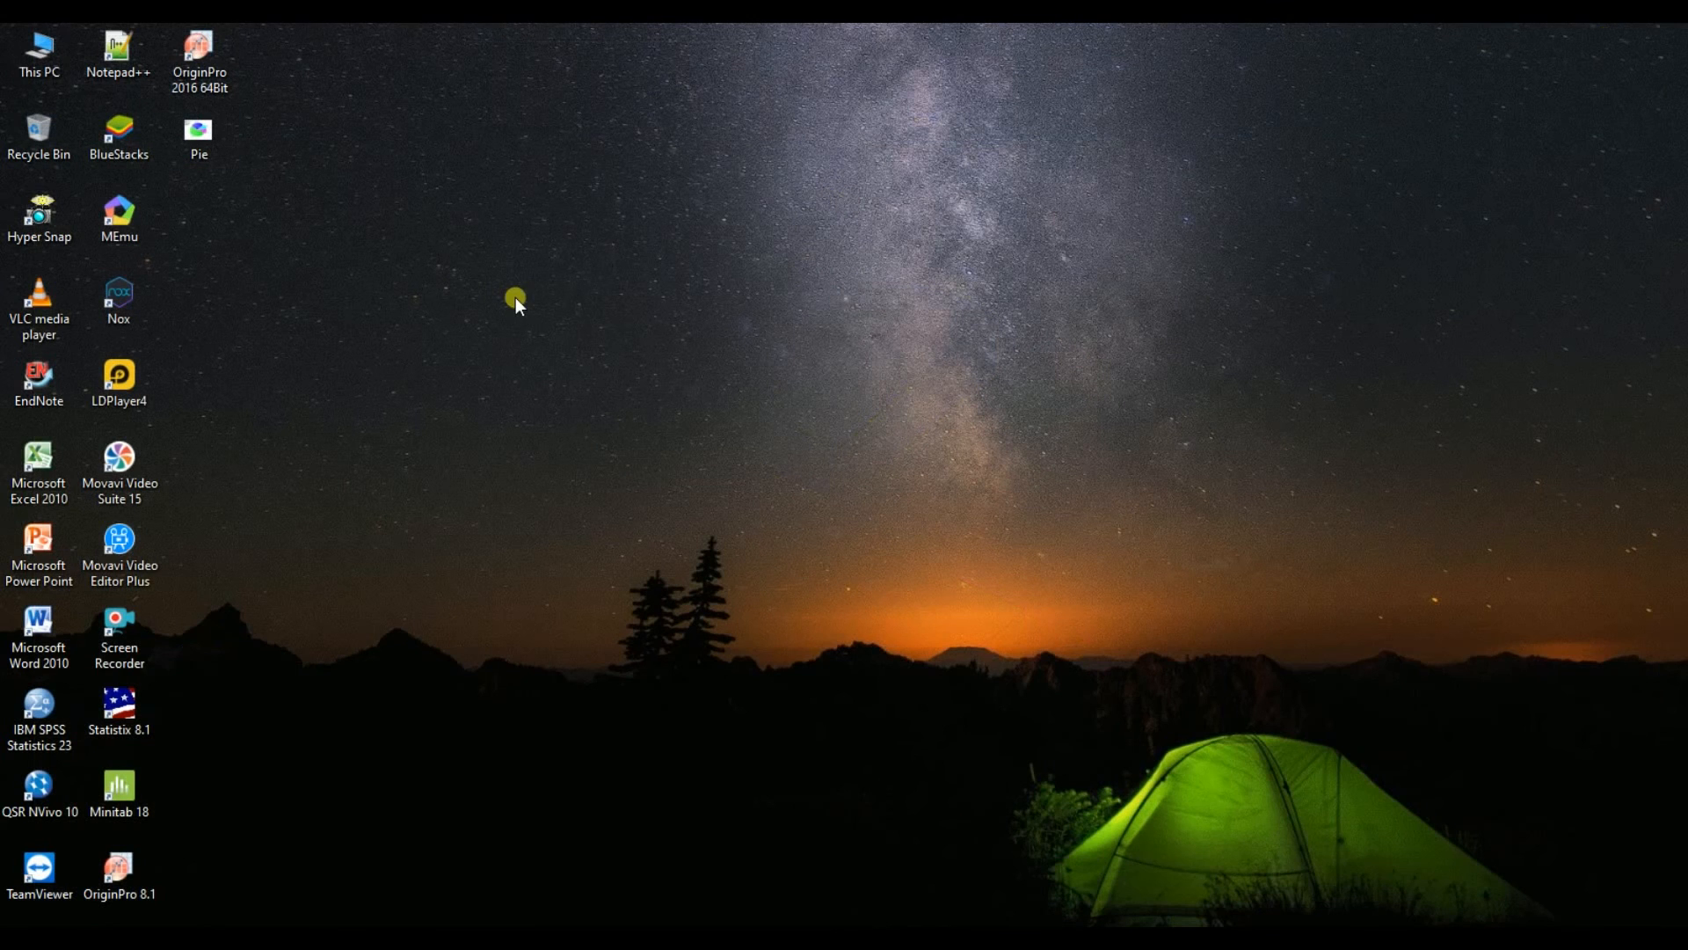
# Step: Open Microsoft Word and insert the Pie picture from the Desktop into the blank document
pyautogui.doubleClick(37, 631)
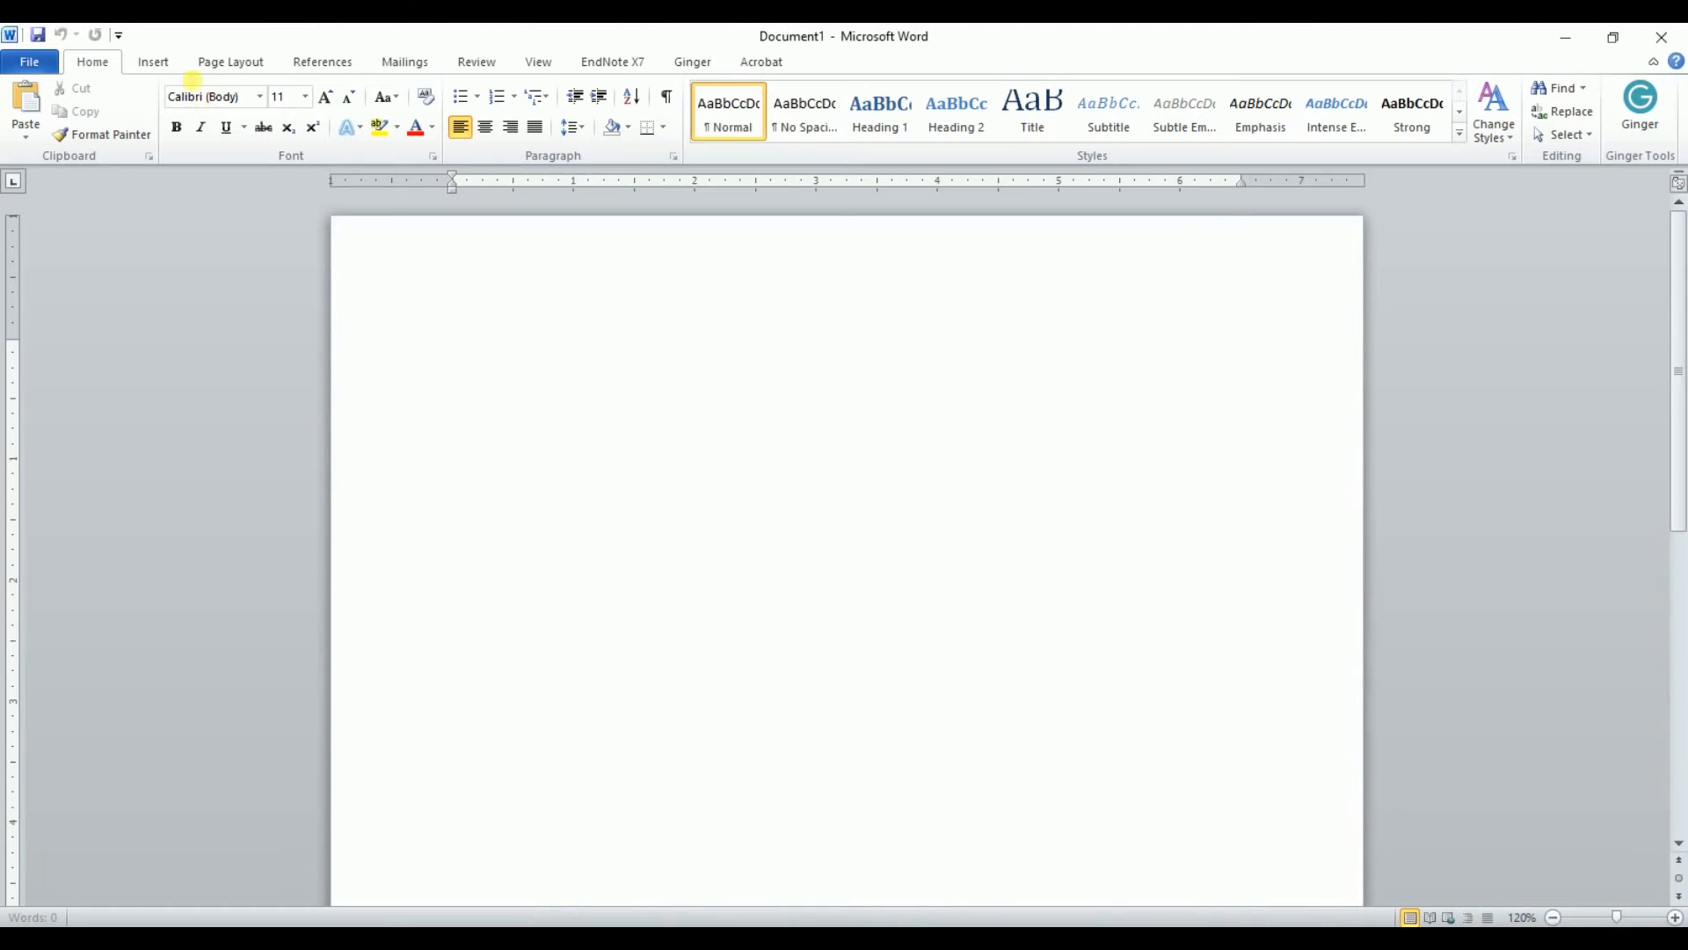
pyautogui.click(156, 63)
pyautogui.click(220, 109)
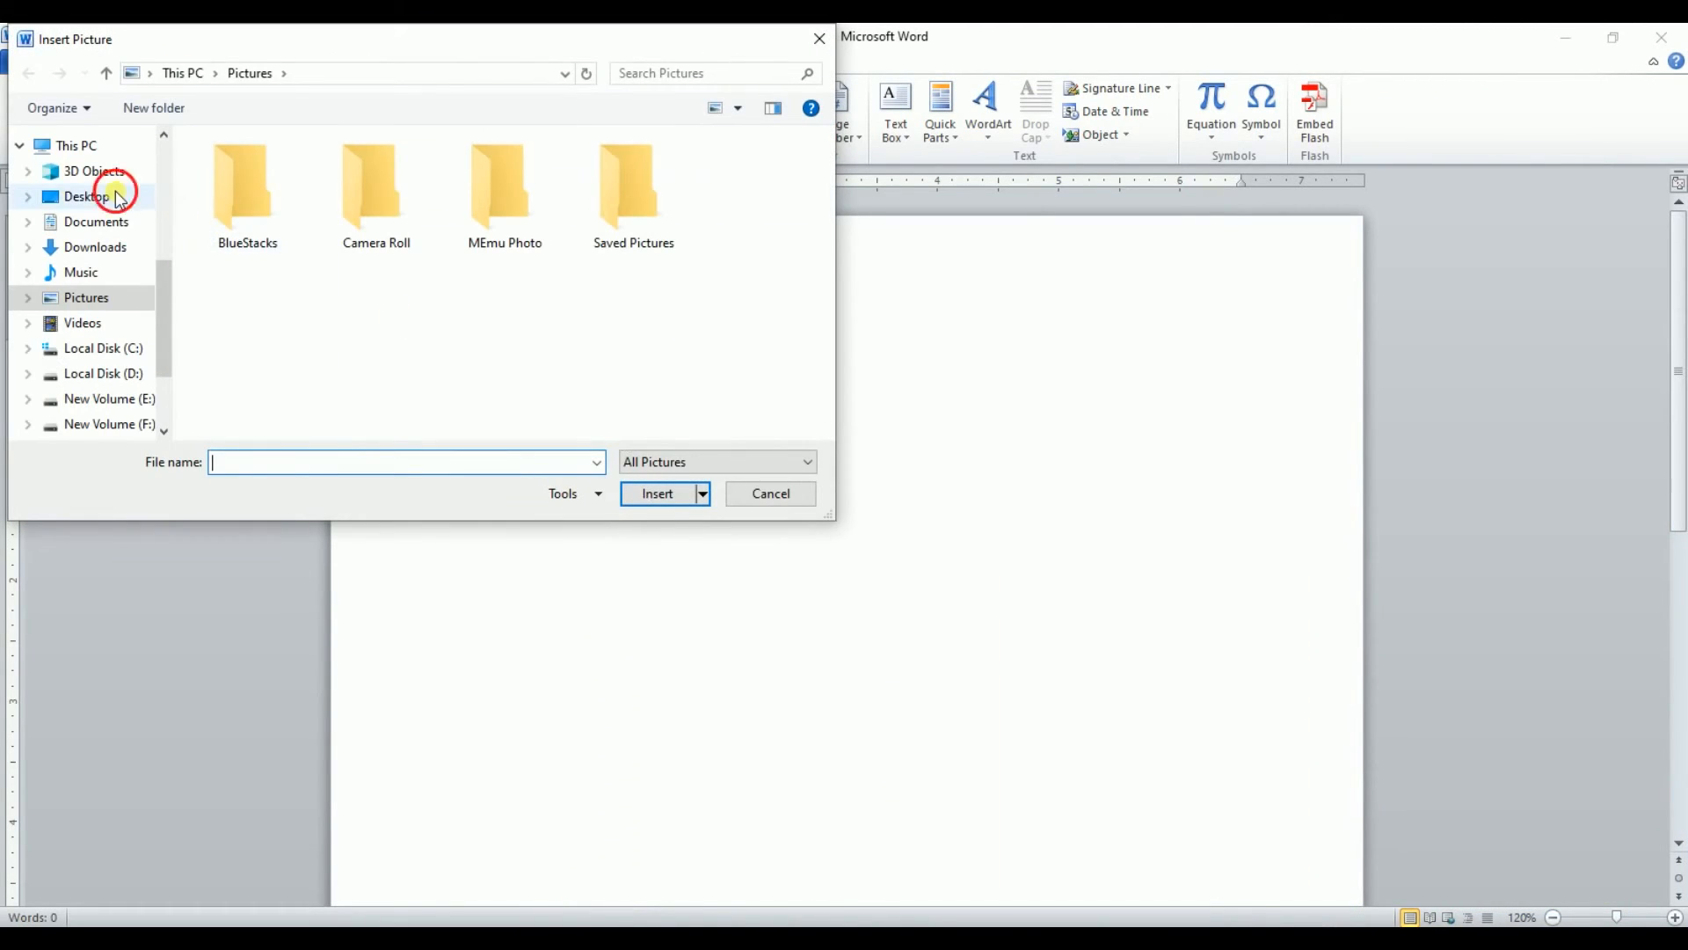
pyautogui.click(117, 197)
pyautogui.doubleClick(283, 202)
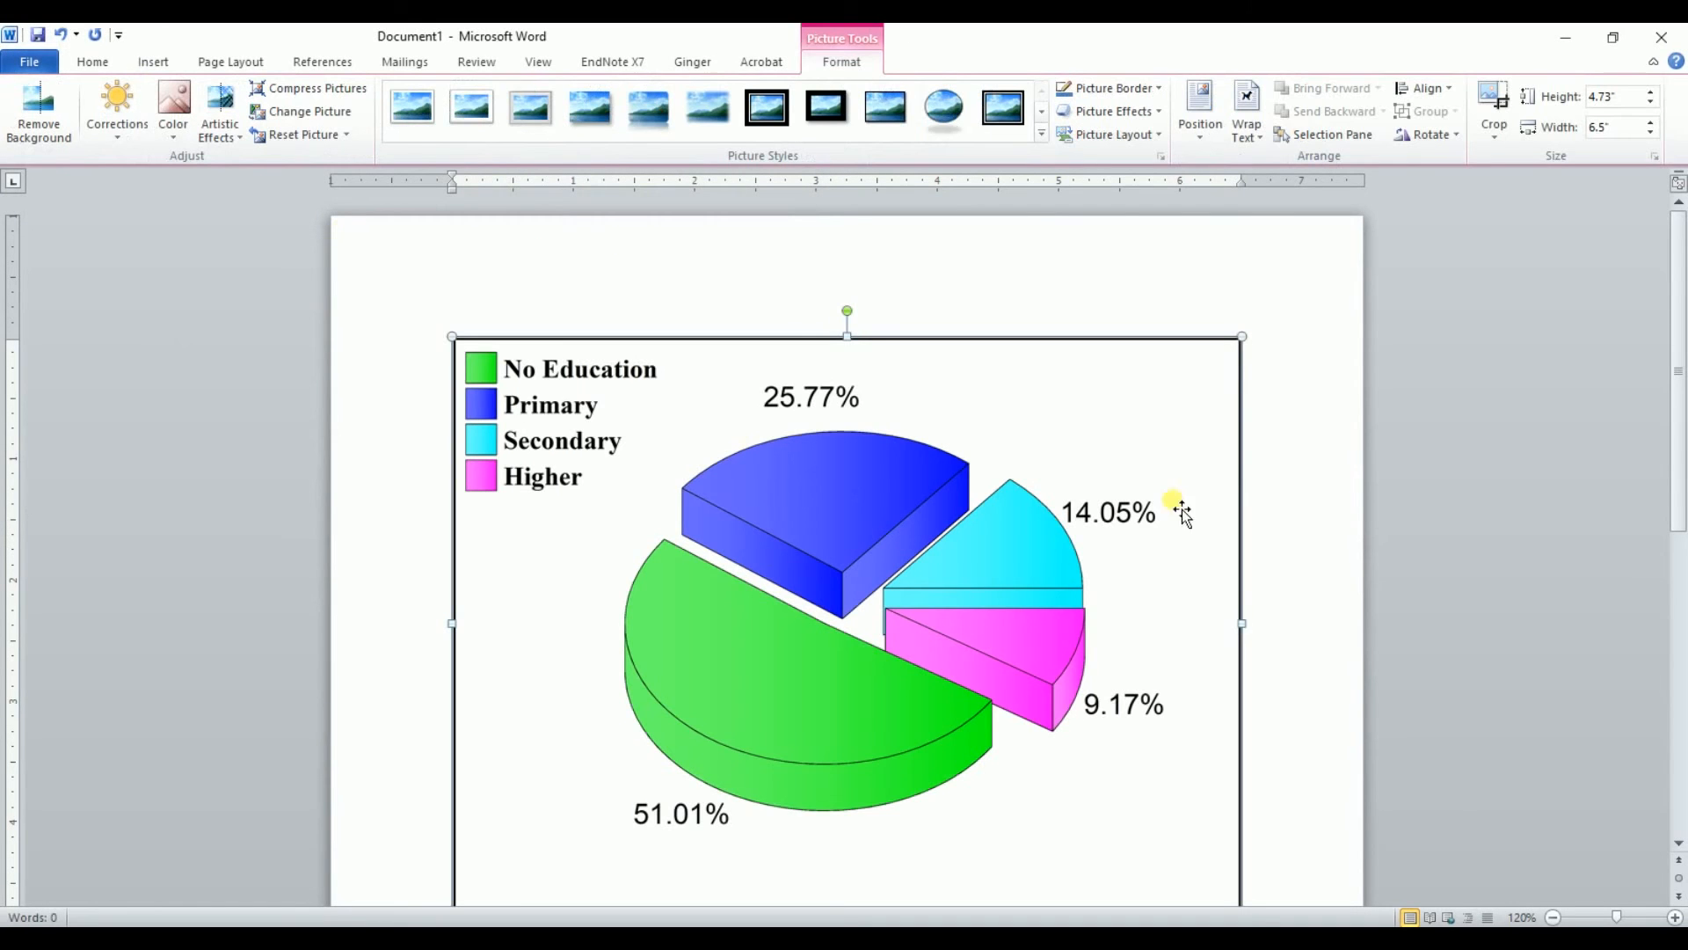
pyautogui.scroll(-3, 1320, 590)
pyautogui.click(1285, 833)
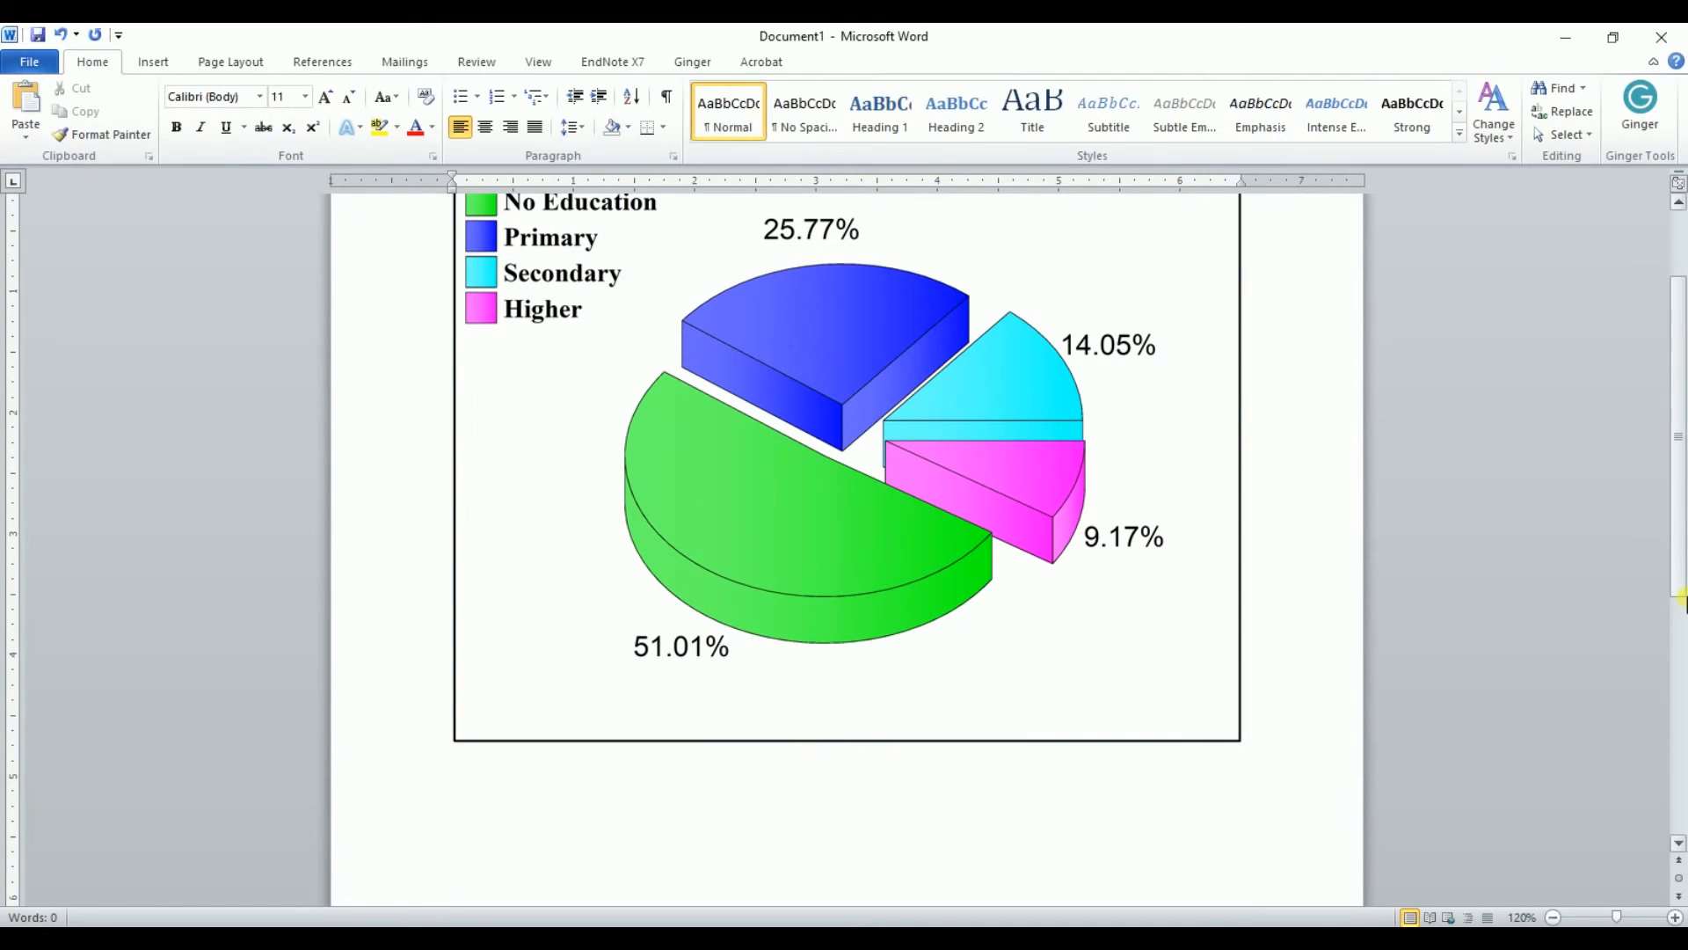
pyautogui.scroll(3, 1682, 598)
pyautogui.scroll(-2, 1682, 528)
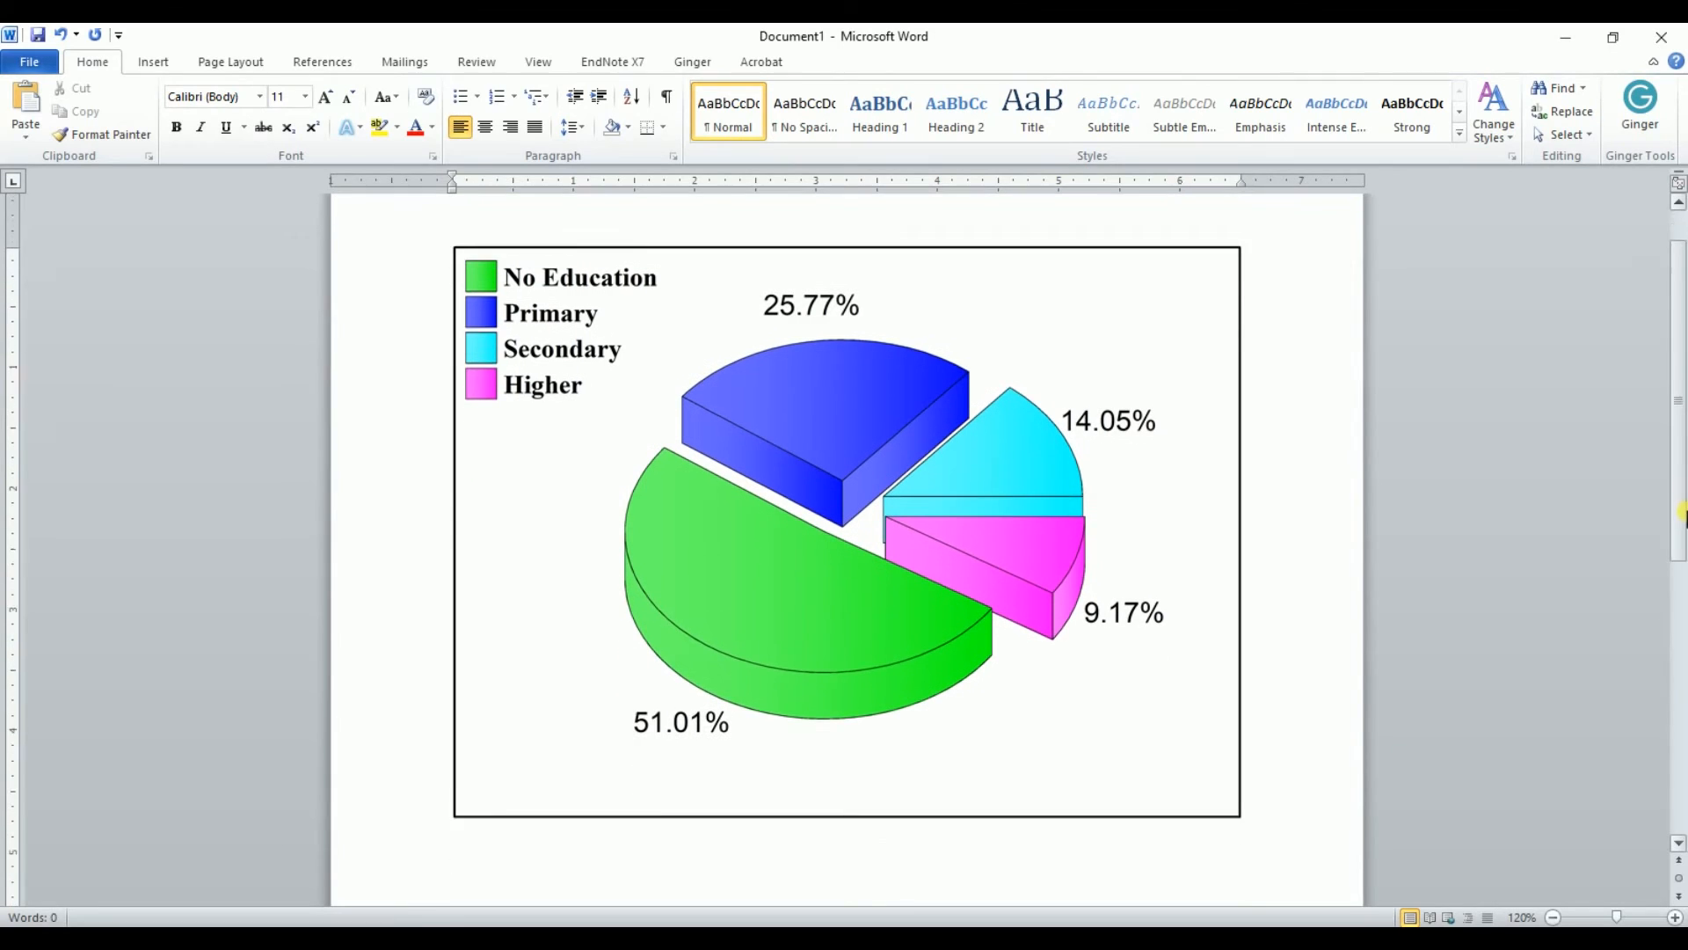
pyautogui.scroll(-1, 1682, 511)
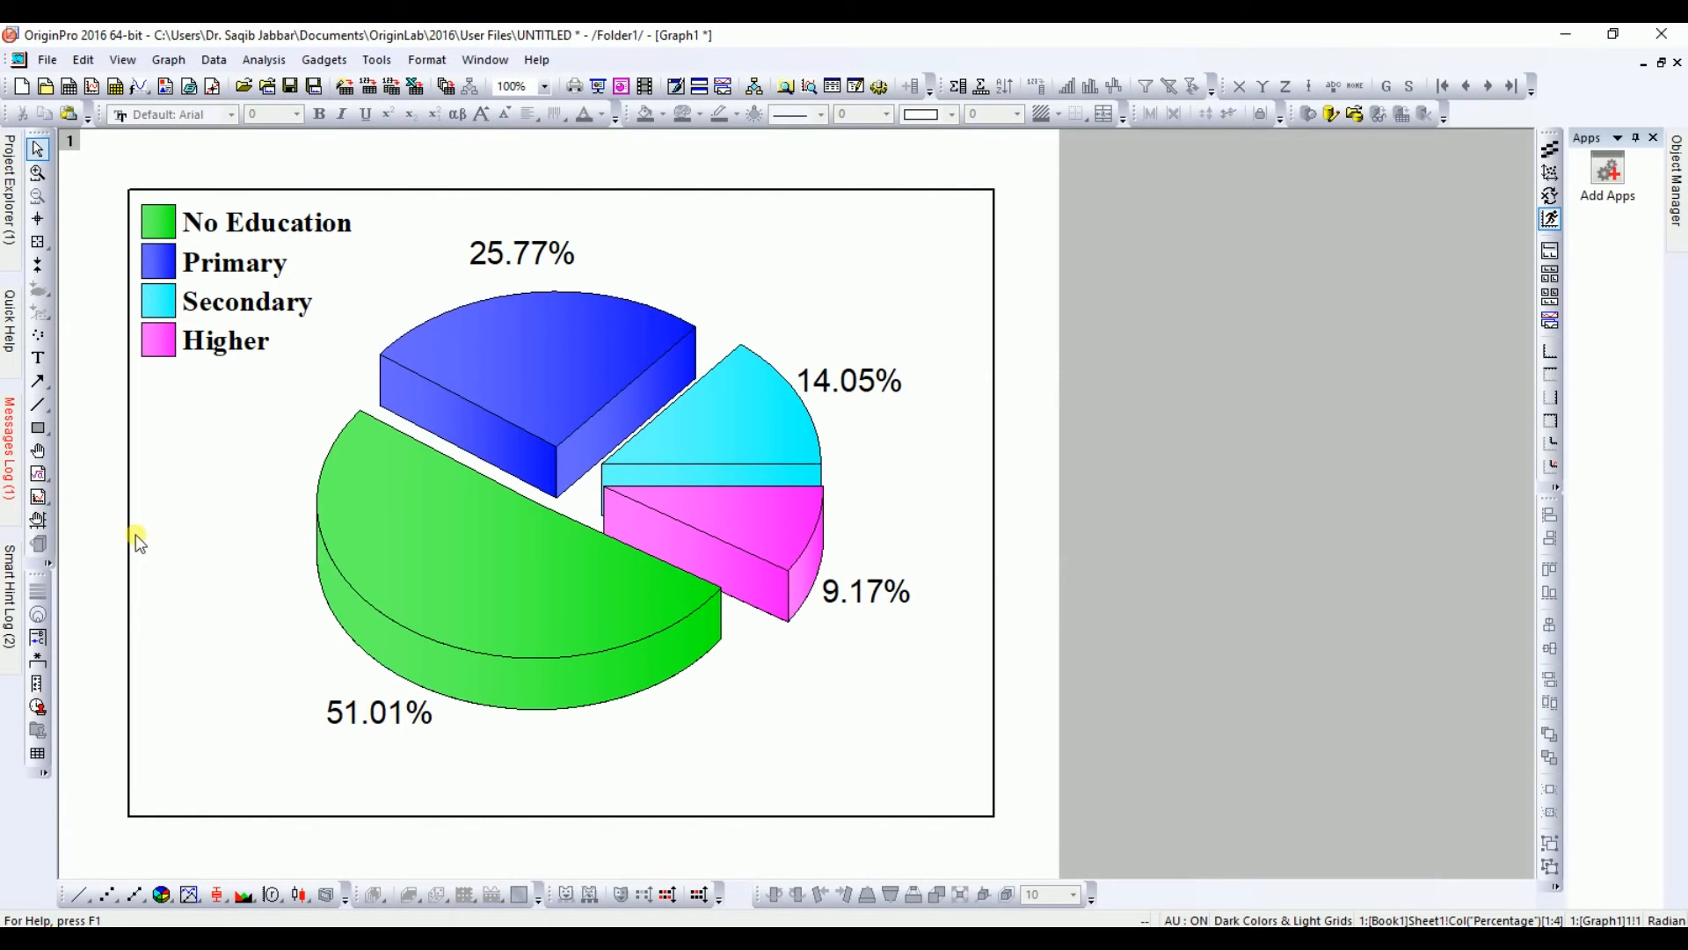
# Step: Return to the Book1 worksheet and change the Secondary and Higher percentages to 1.05 and 1.17
pyautogui.moveTo(13, 197)
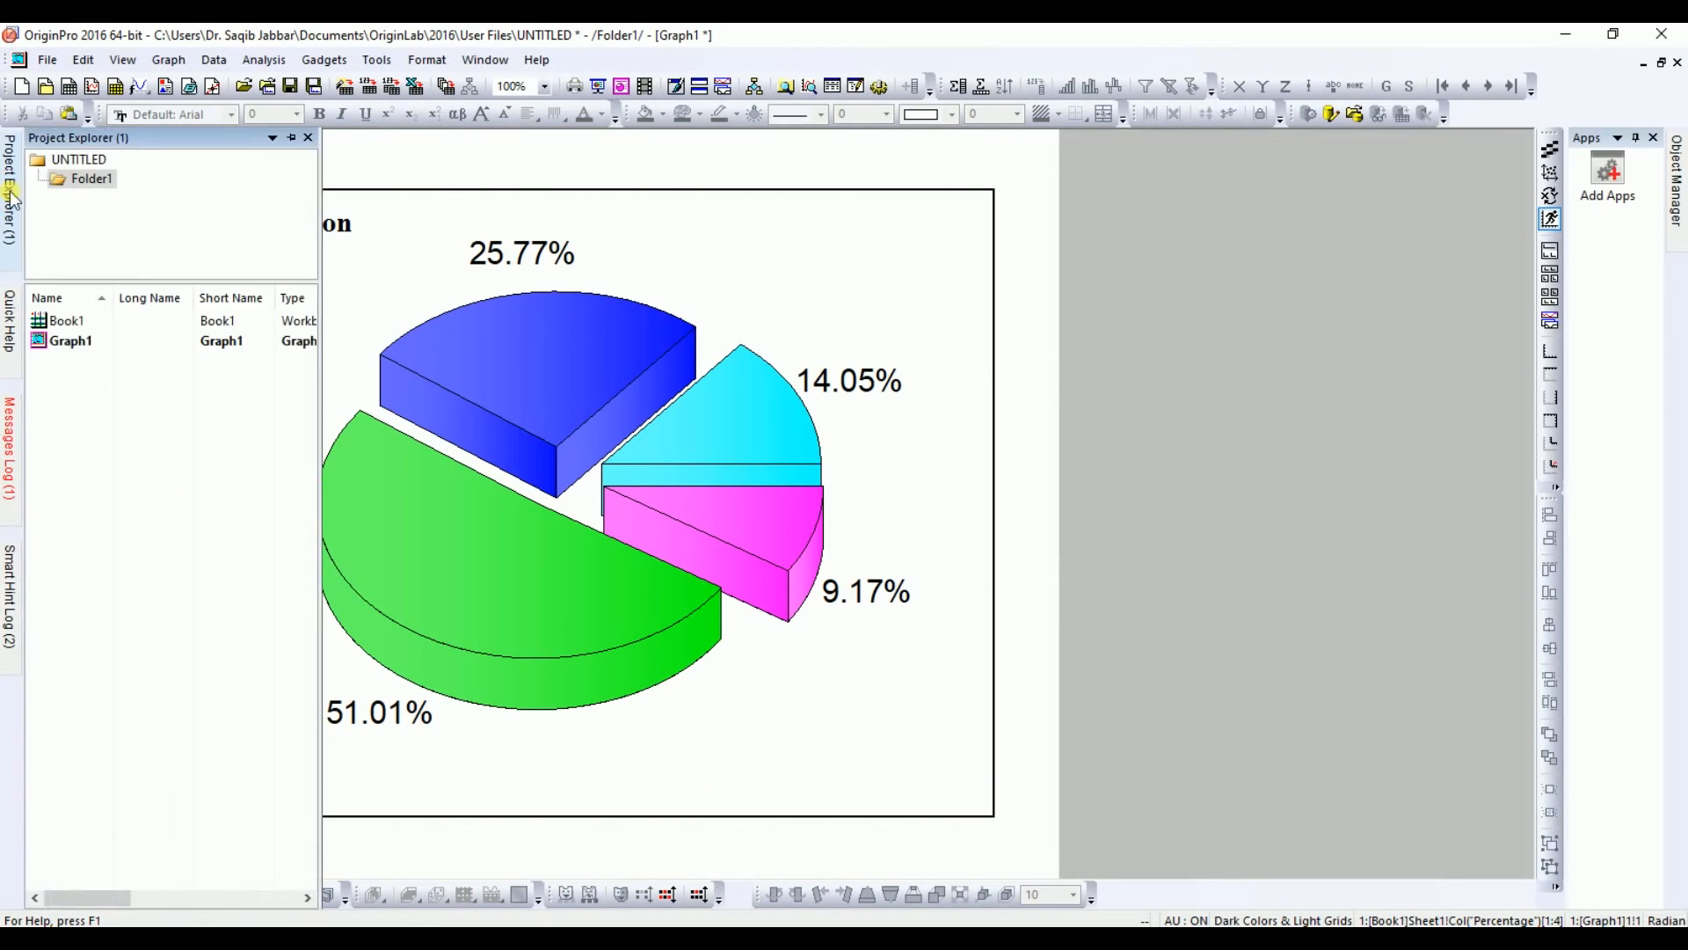
pyautogui.doubleClick(67, 322)
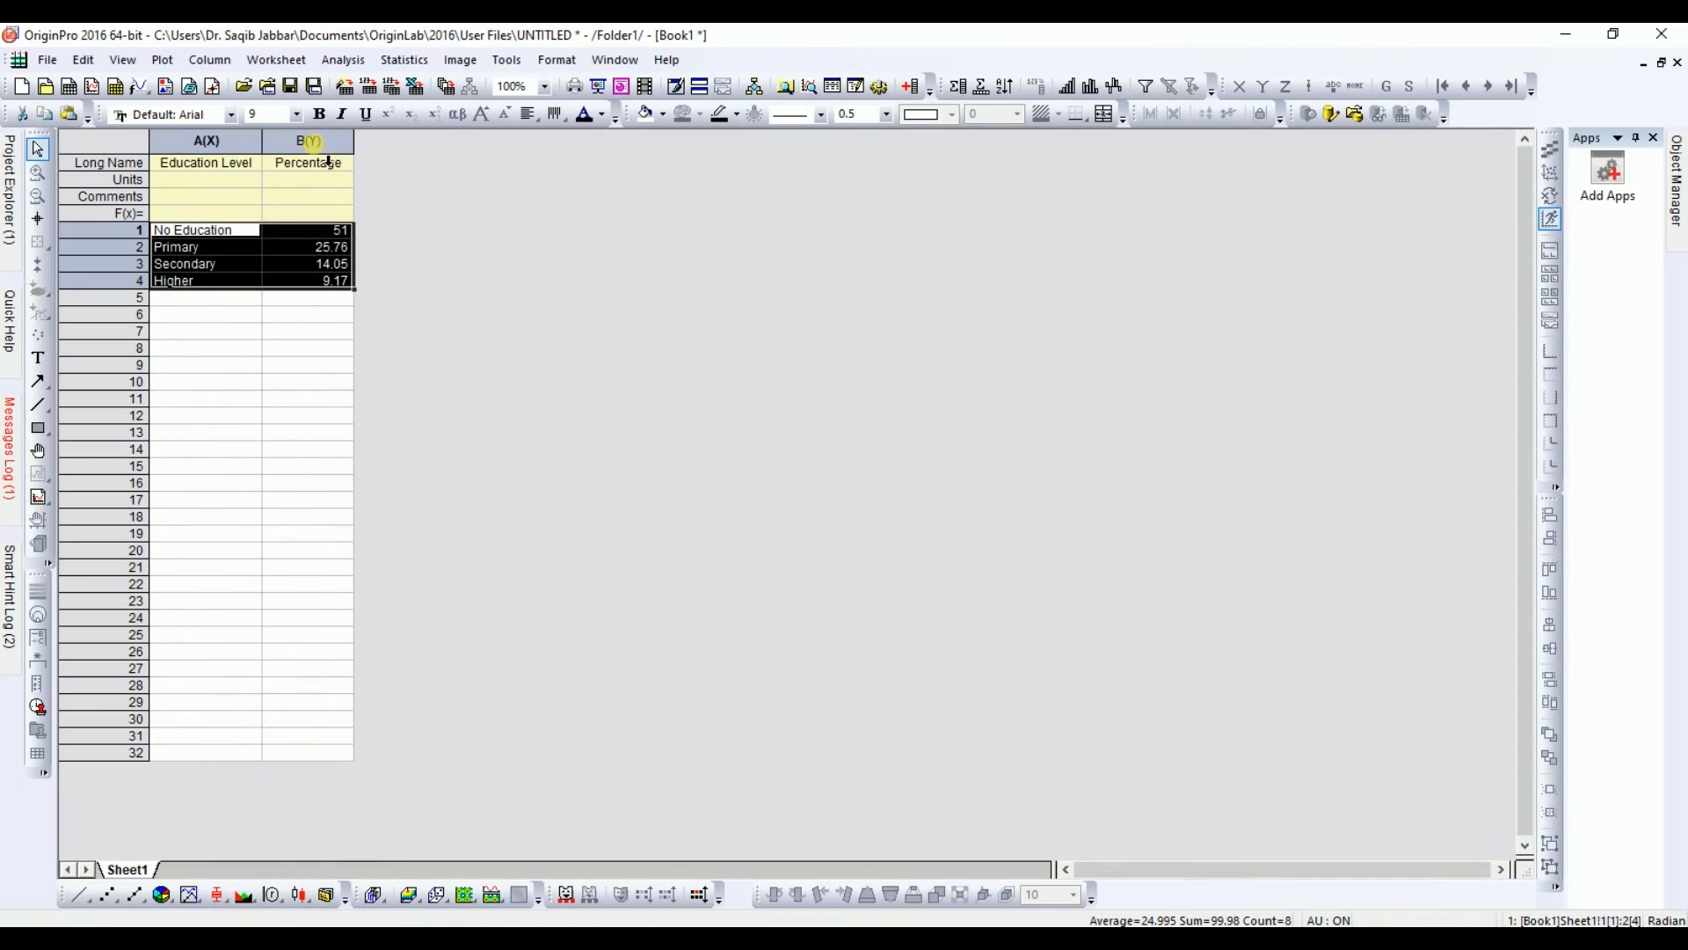
pyautogui.click(306, 232)
pyautogui.click(326, 267)
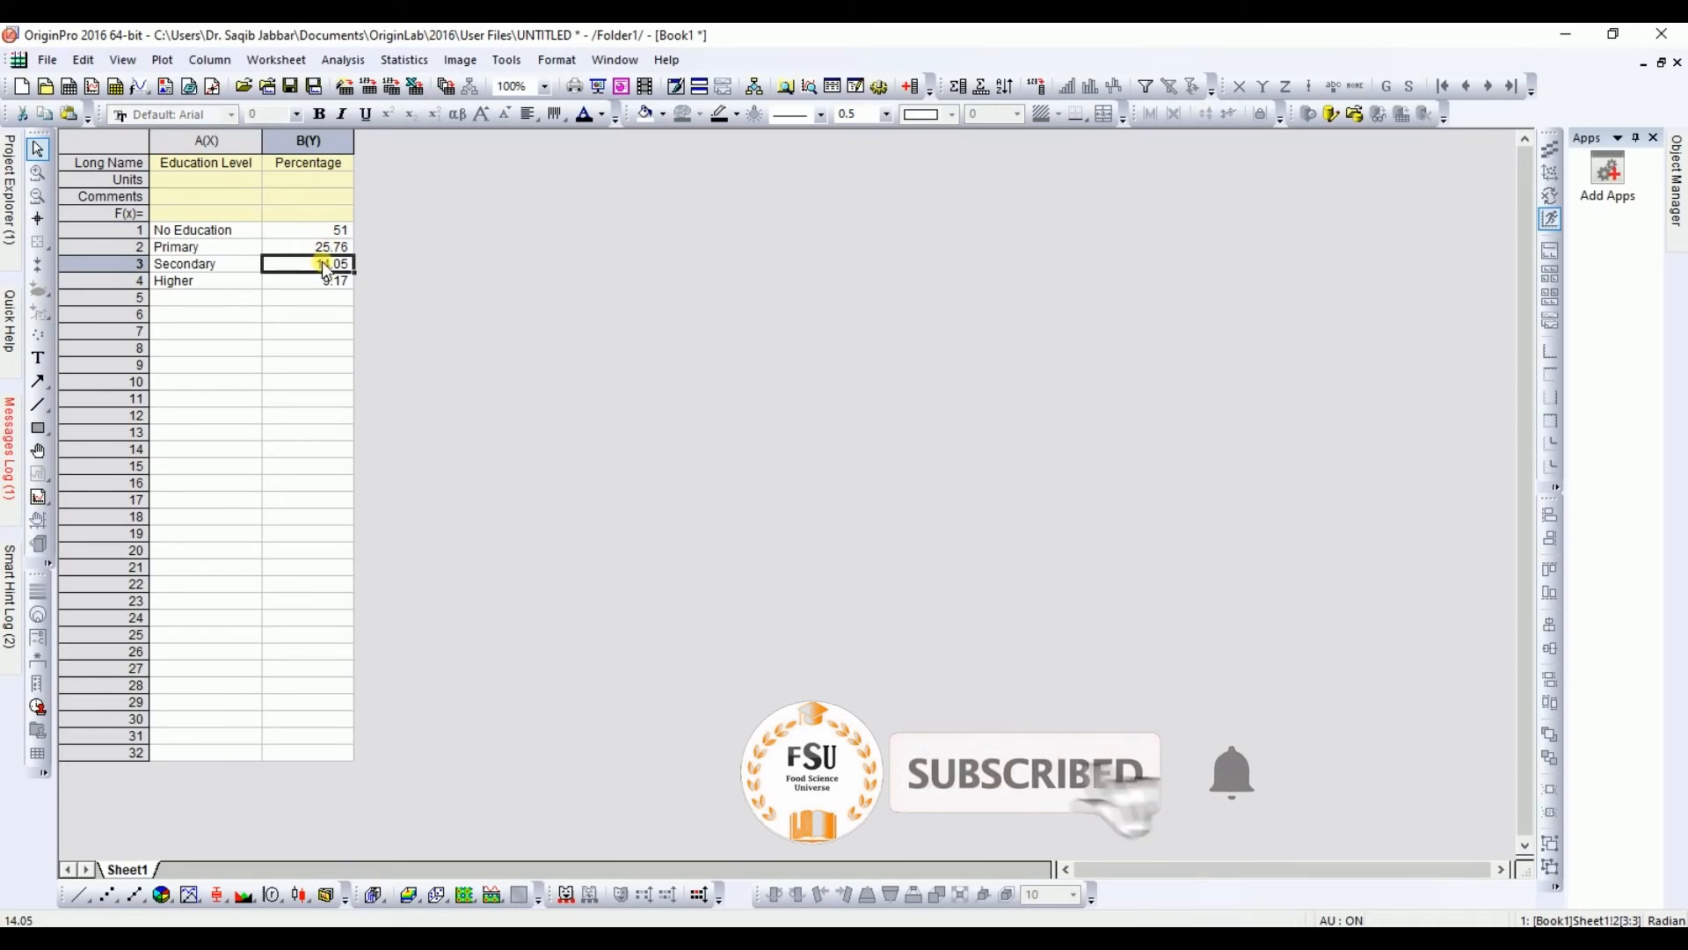
pyautogui.click(331, 263)
pyautogui.hotkey('shift', 'Right')
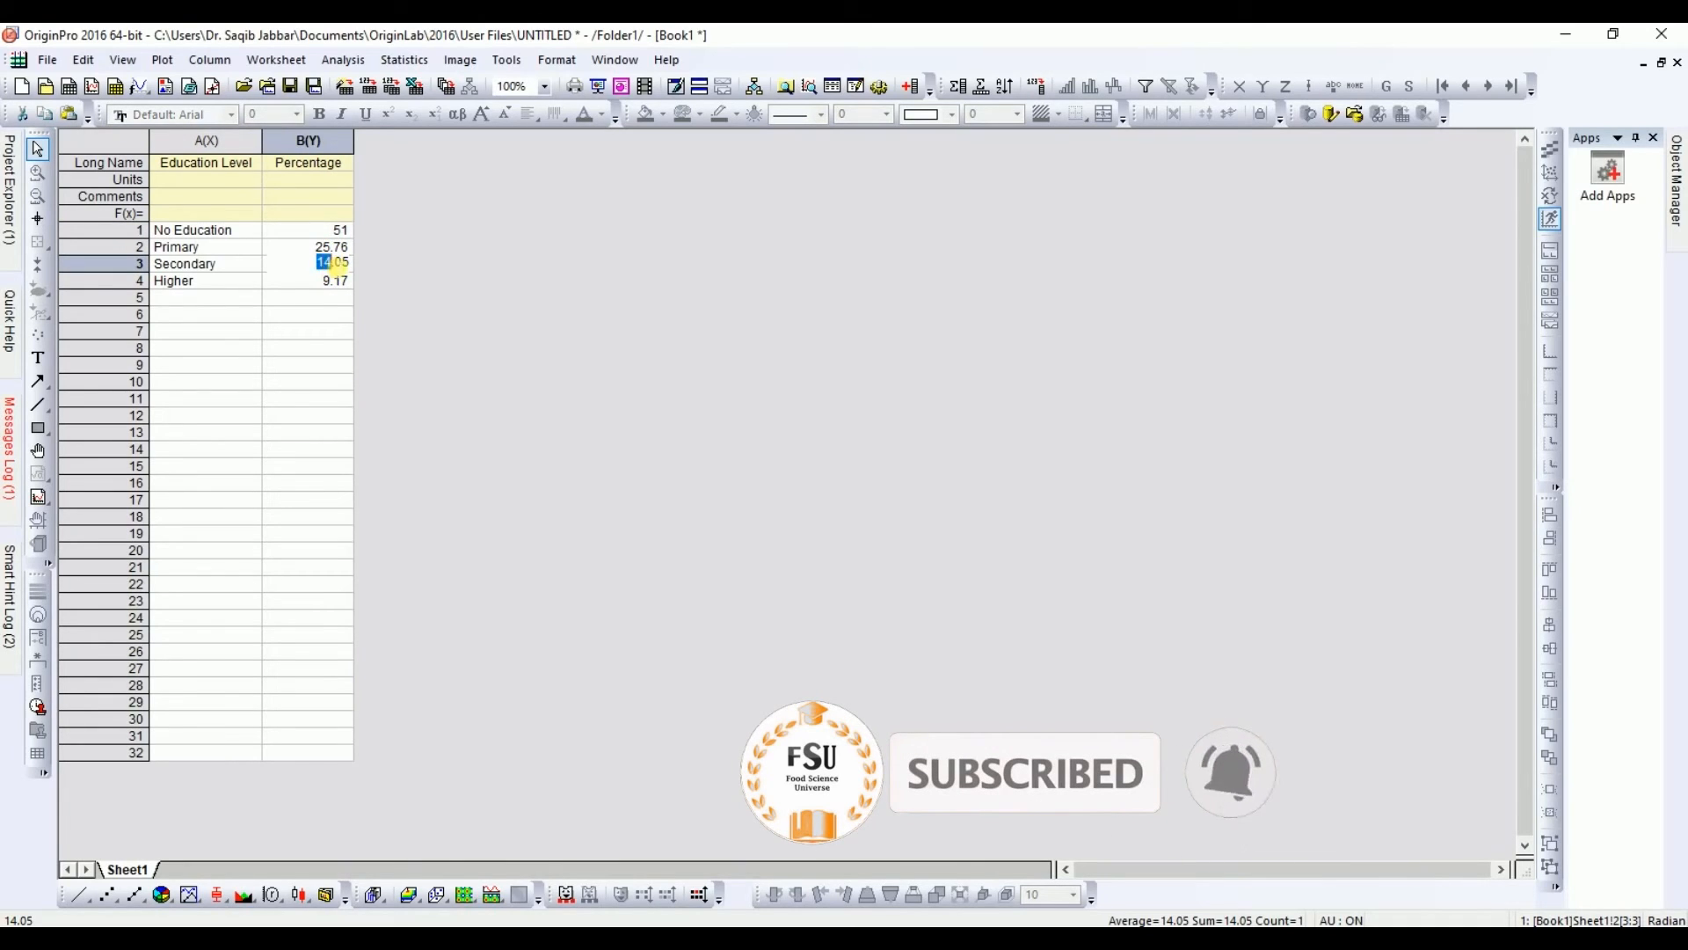
pyautogui.write('1')
pyautogui.click(327, 281)
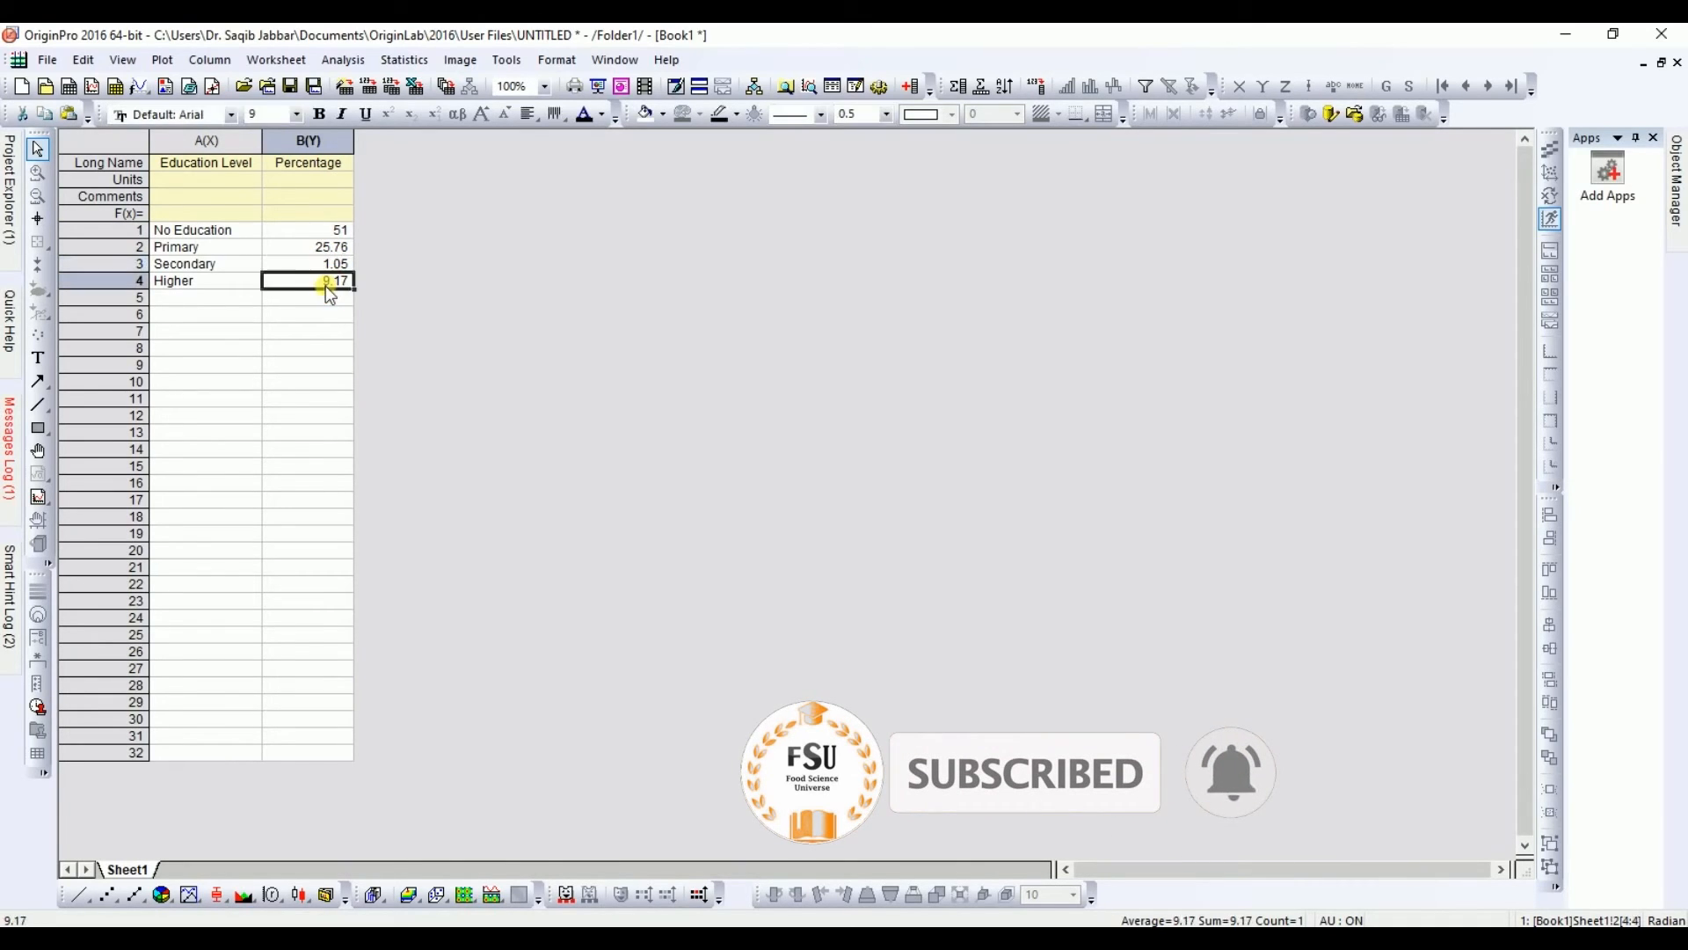
pyautogui.click(325, 279)
pyautogui.hotkey('shift', 'Right')
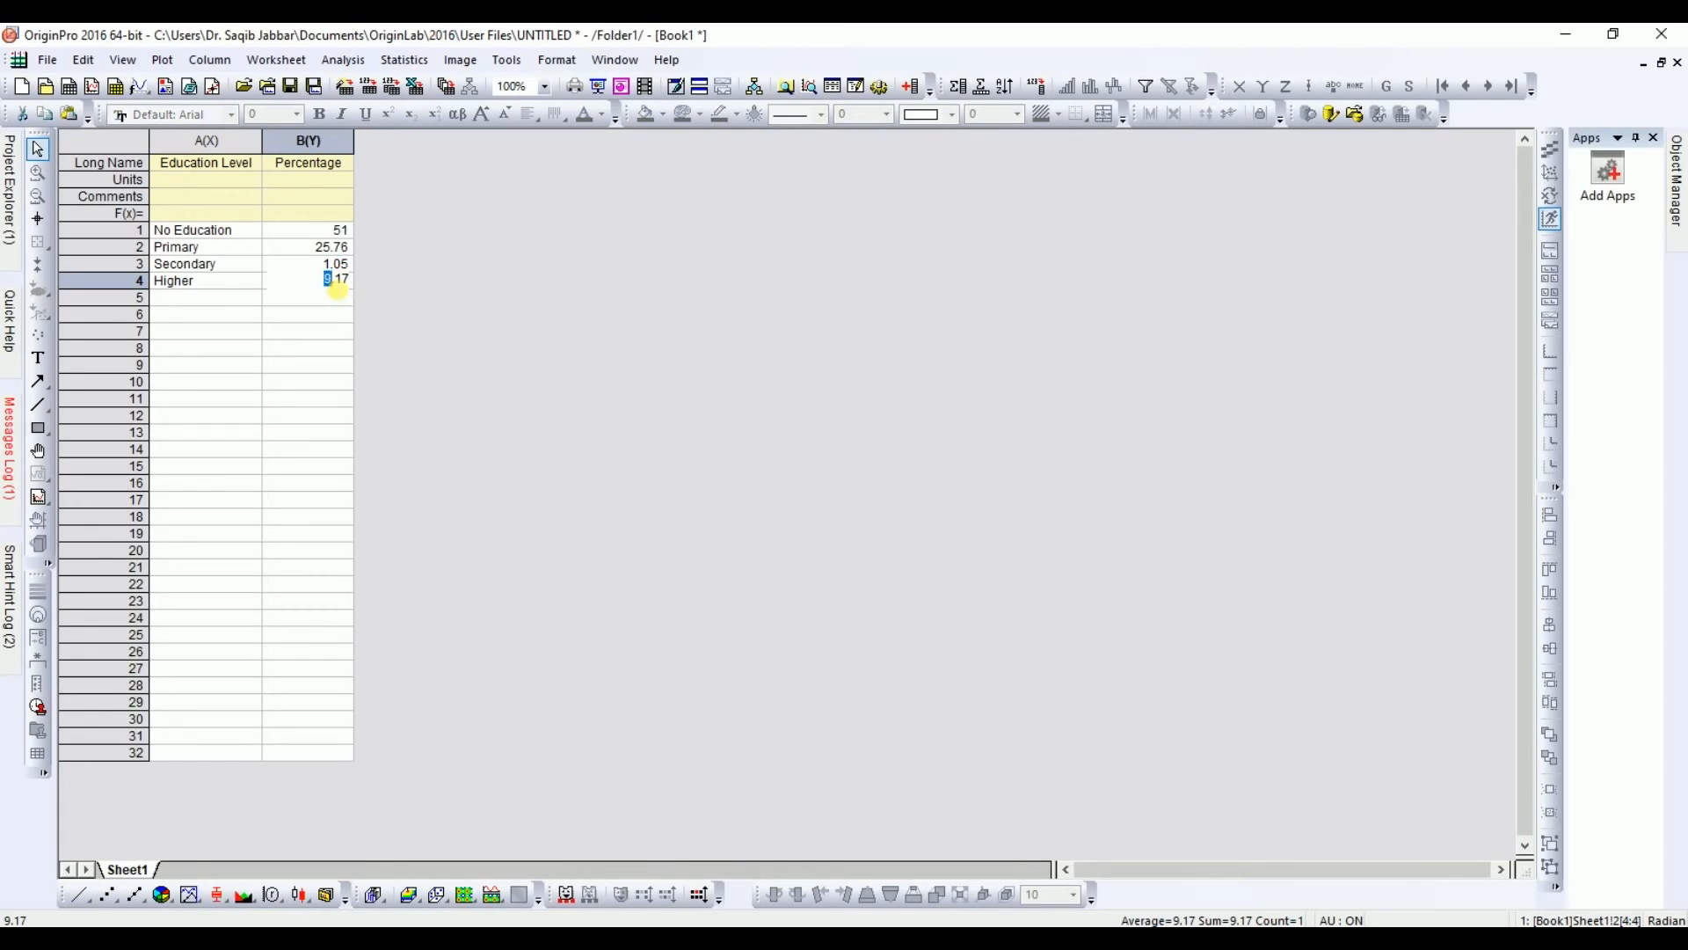
pyautogui.click(432, 387)
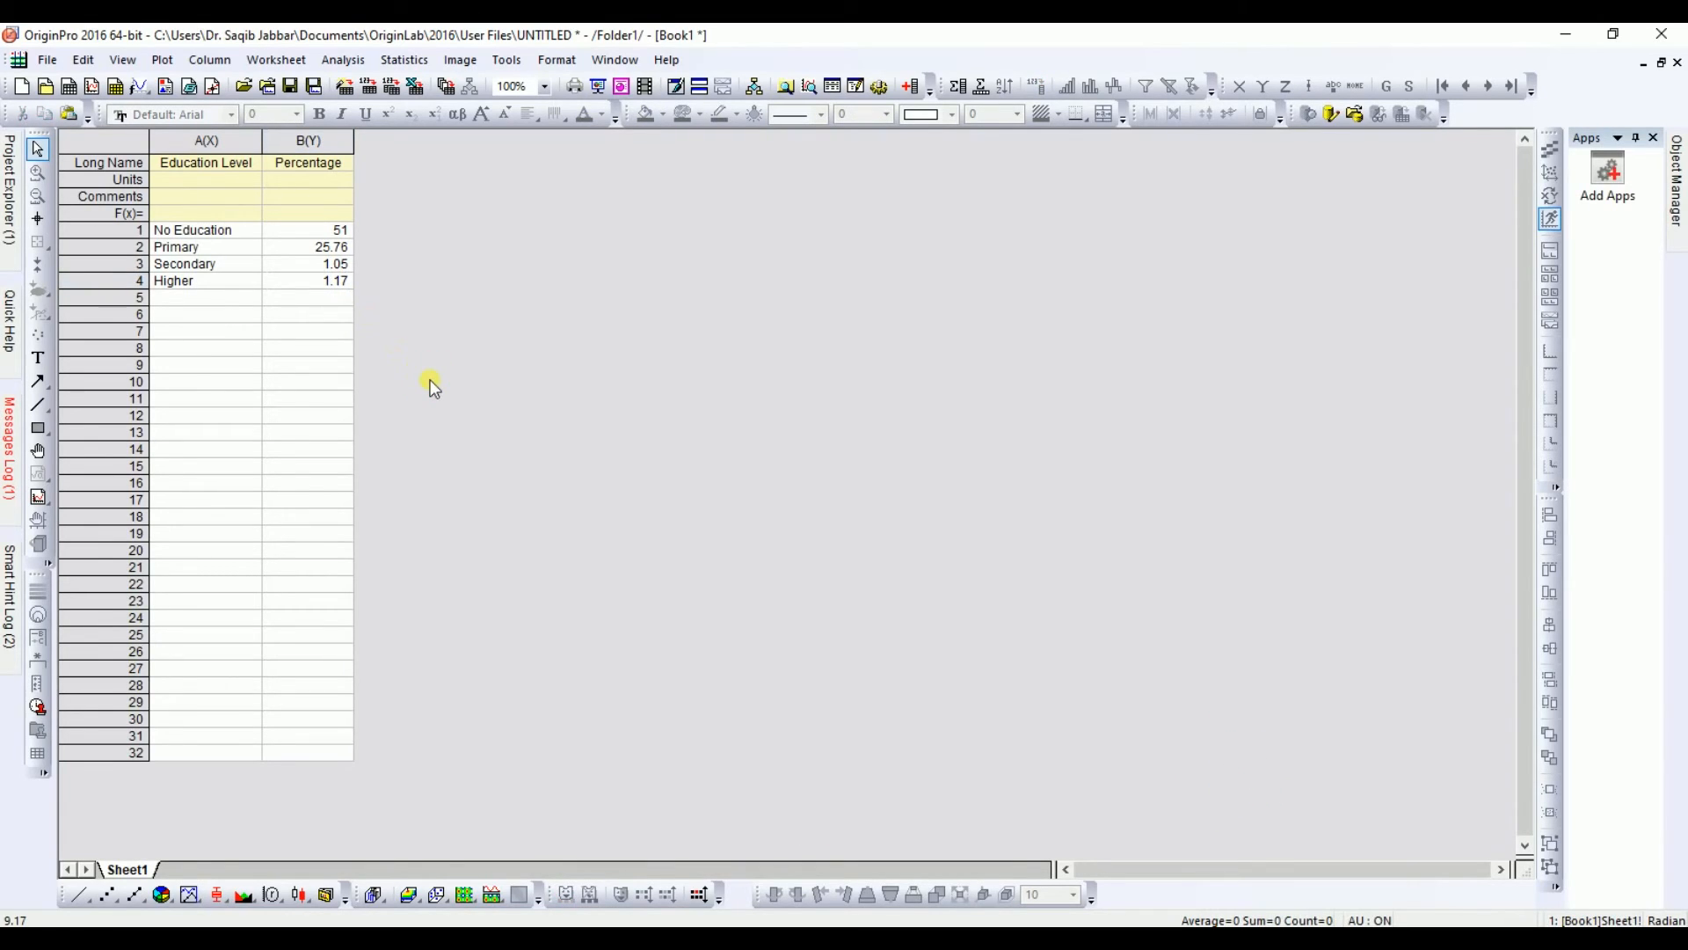
# Step: Plot both columns as a new 3D Color Pie Chart and move its legend to the upper-left corner of the page
pyautogui.moveTo(209, 233); pyautogui.dragTo(288, 277)
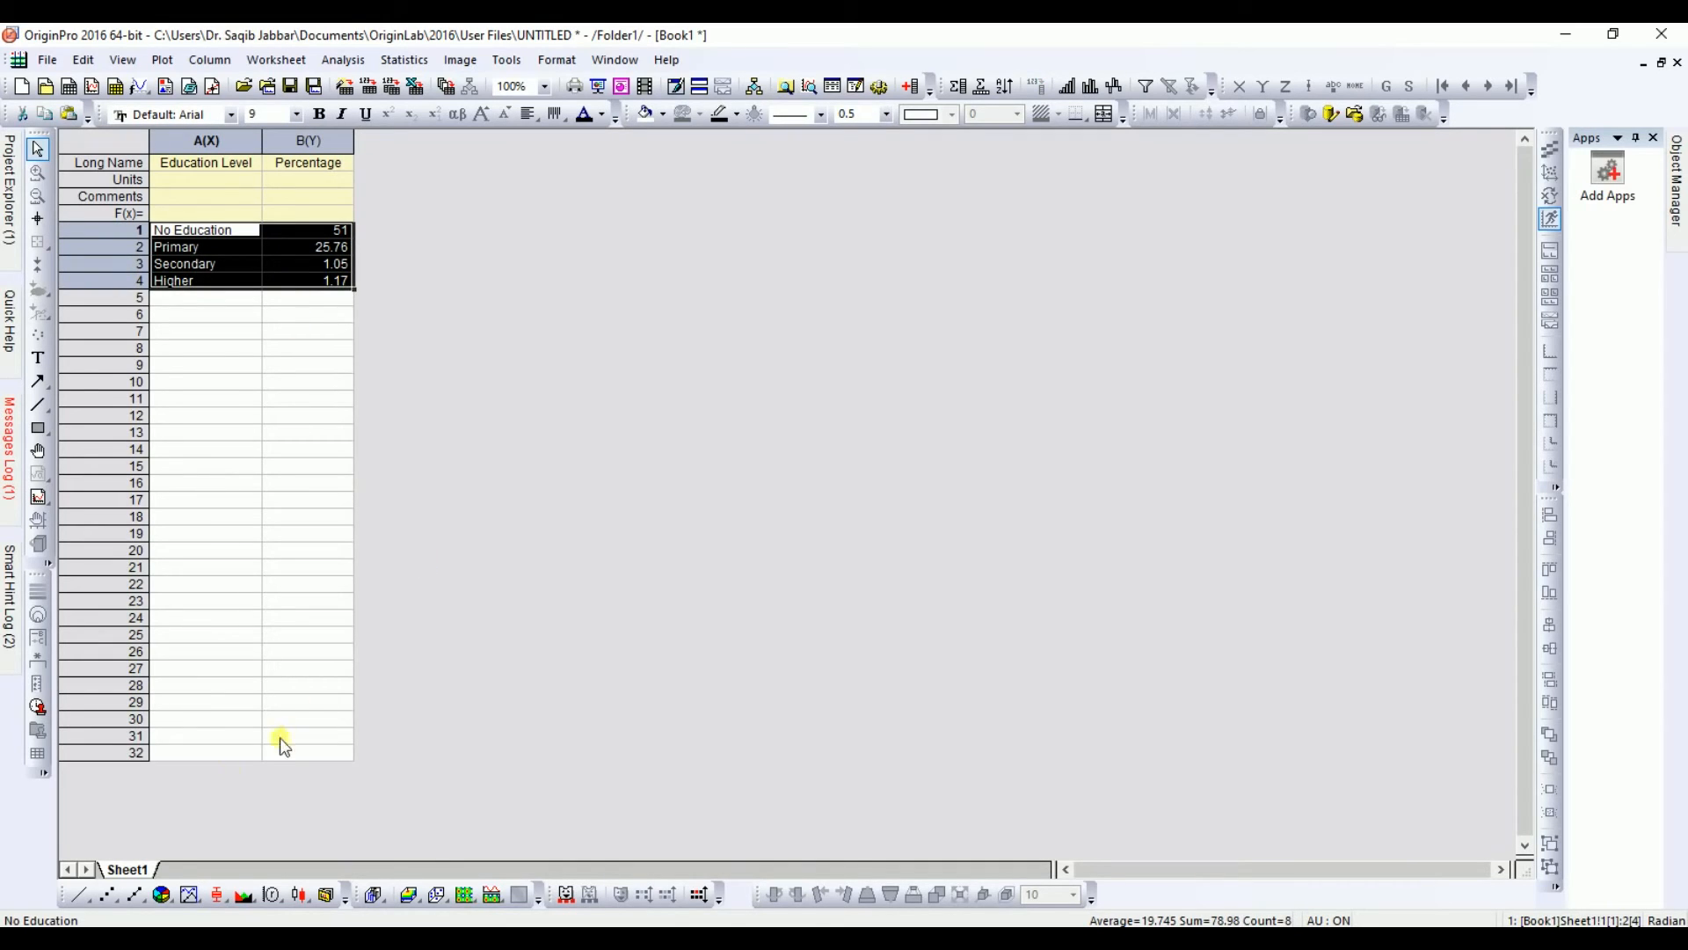
pyautogui.click(171, 902)
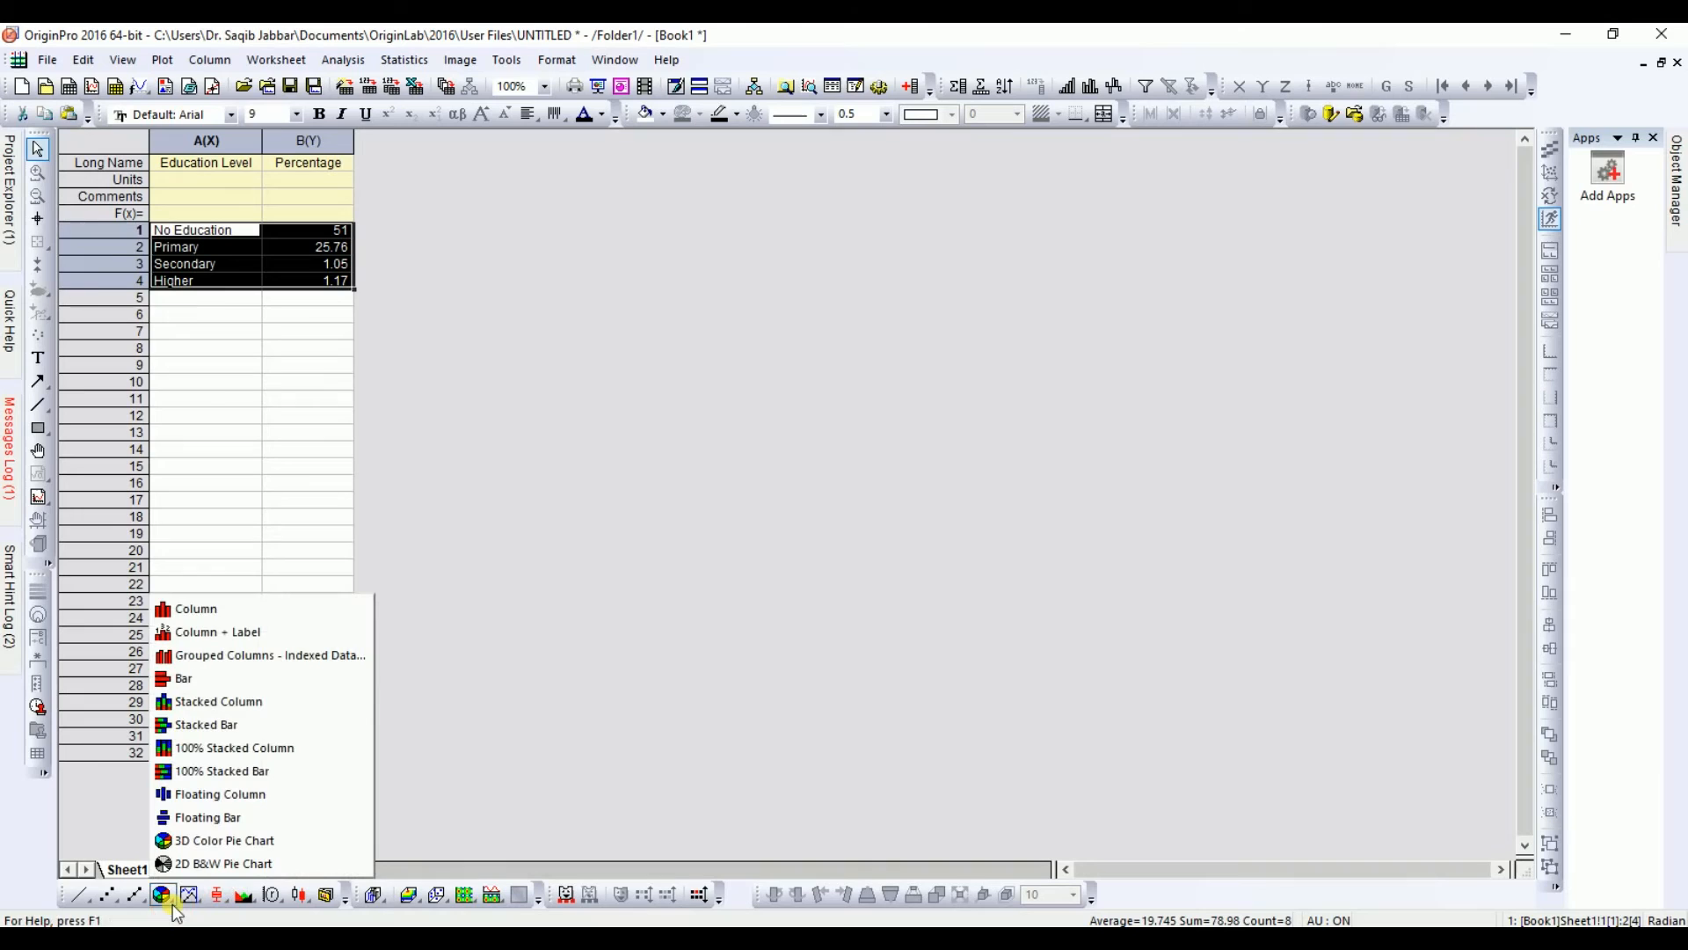
pyautogui.click(204, 843)
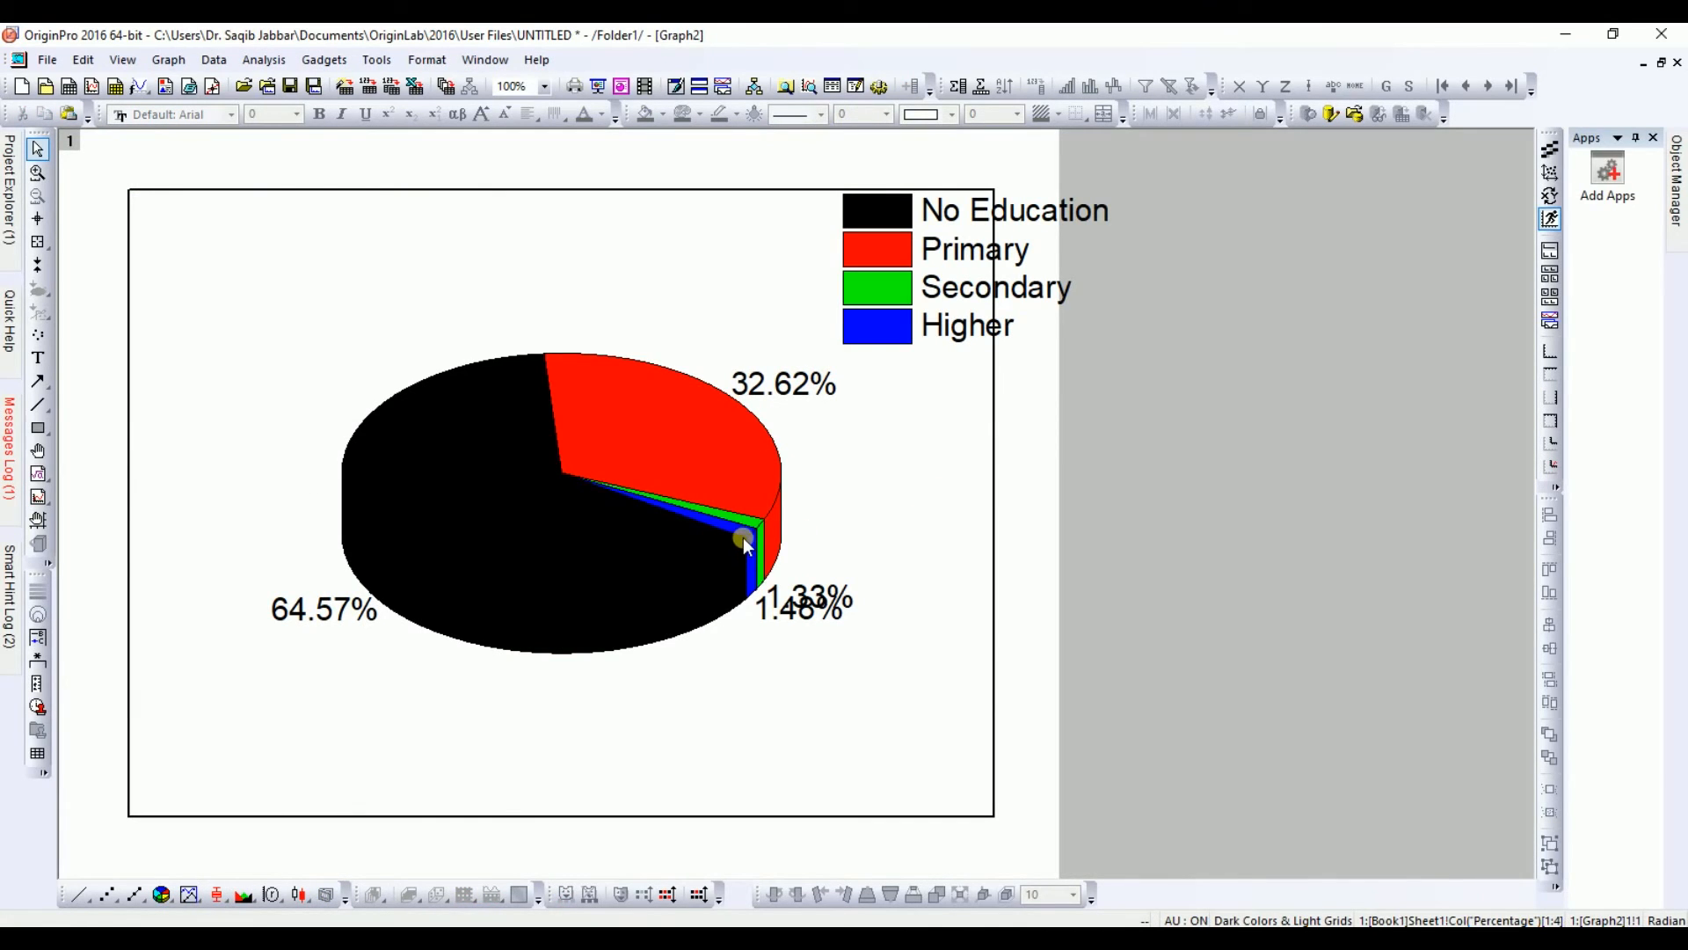
pyautogui.click(946, 207)
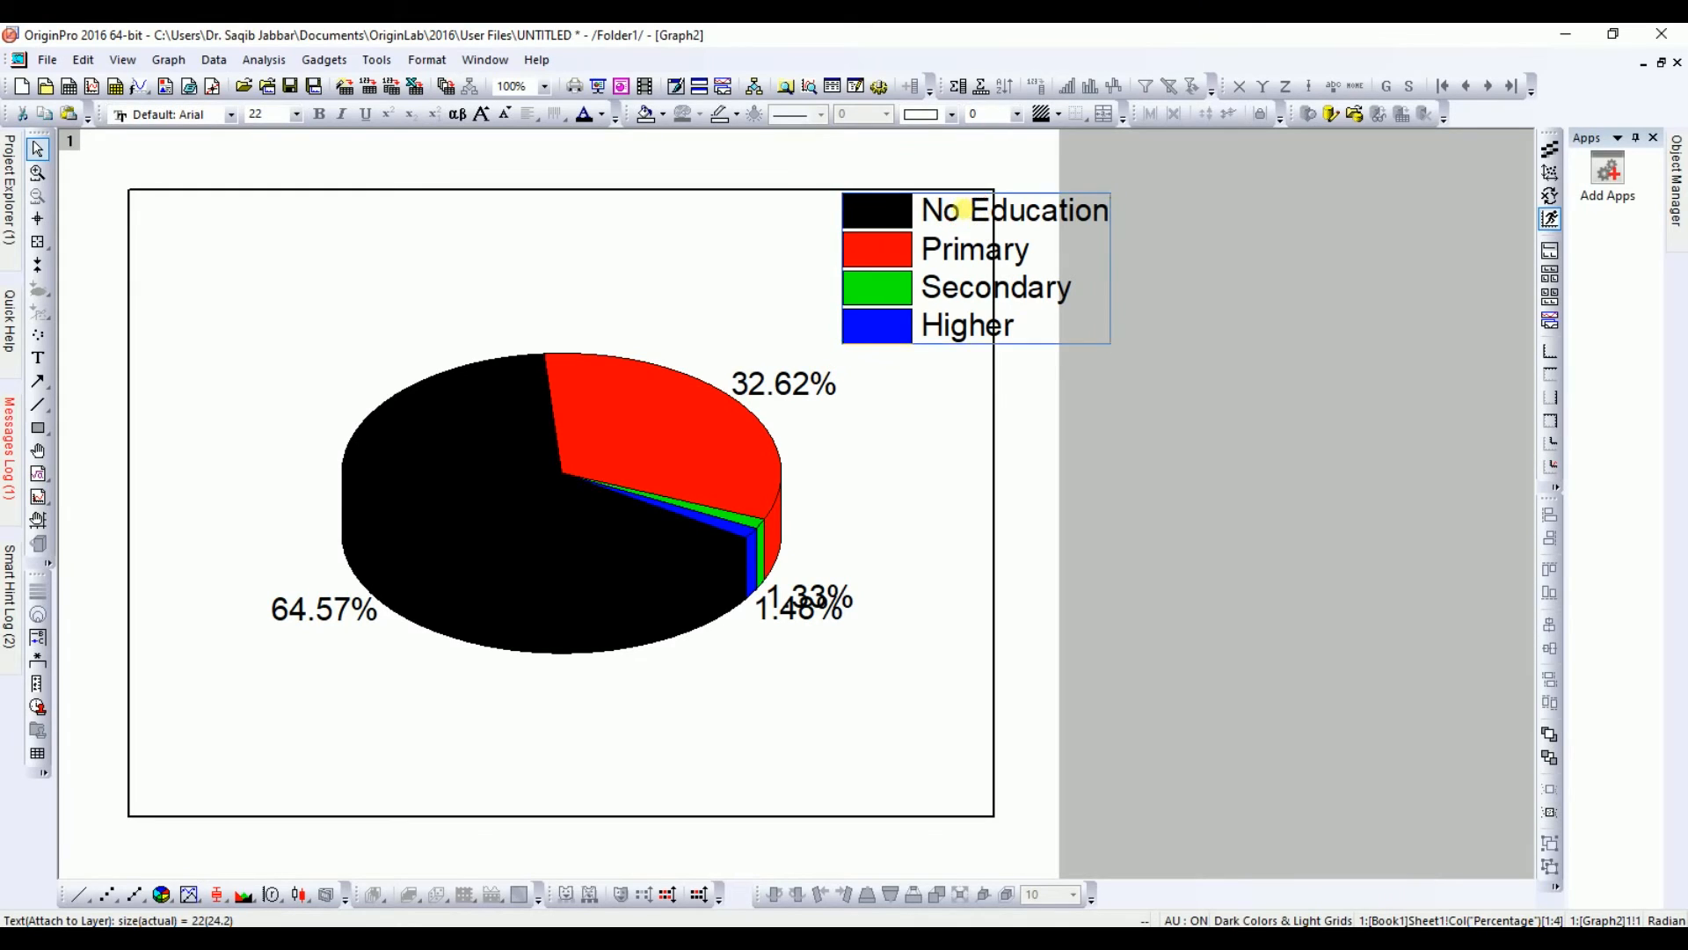
pyautogui.moveTo(961, 209); pyautogui.dragTo(259, 218)
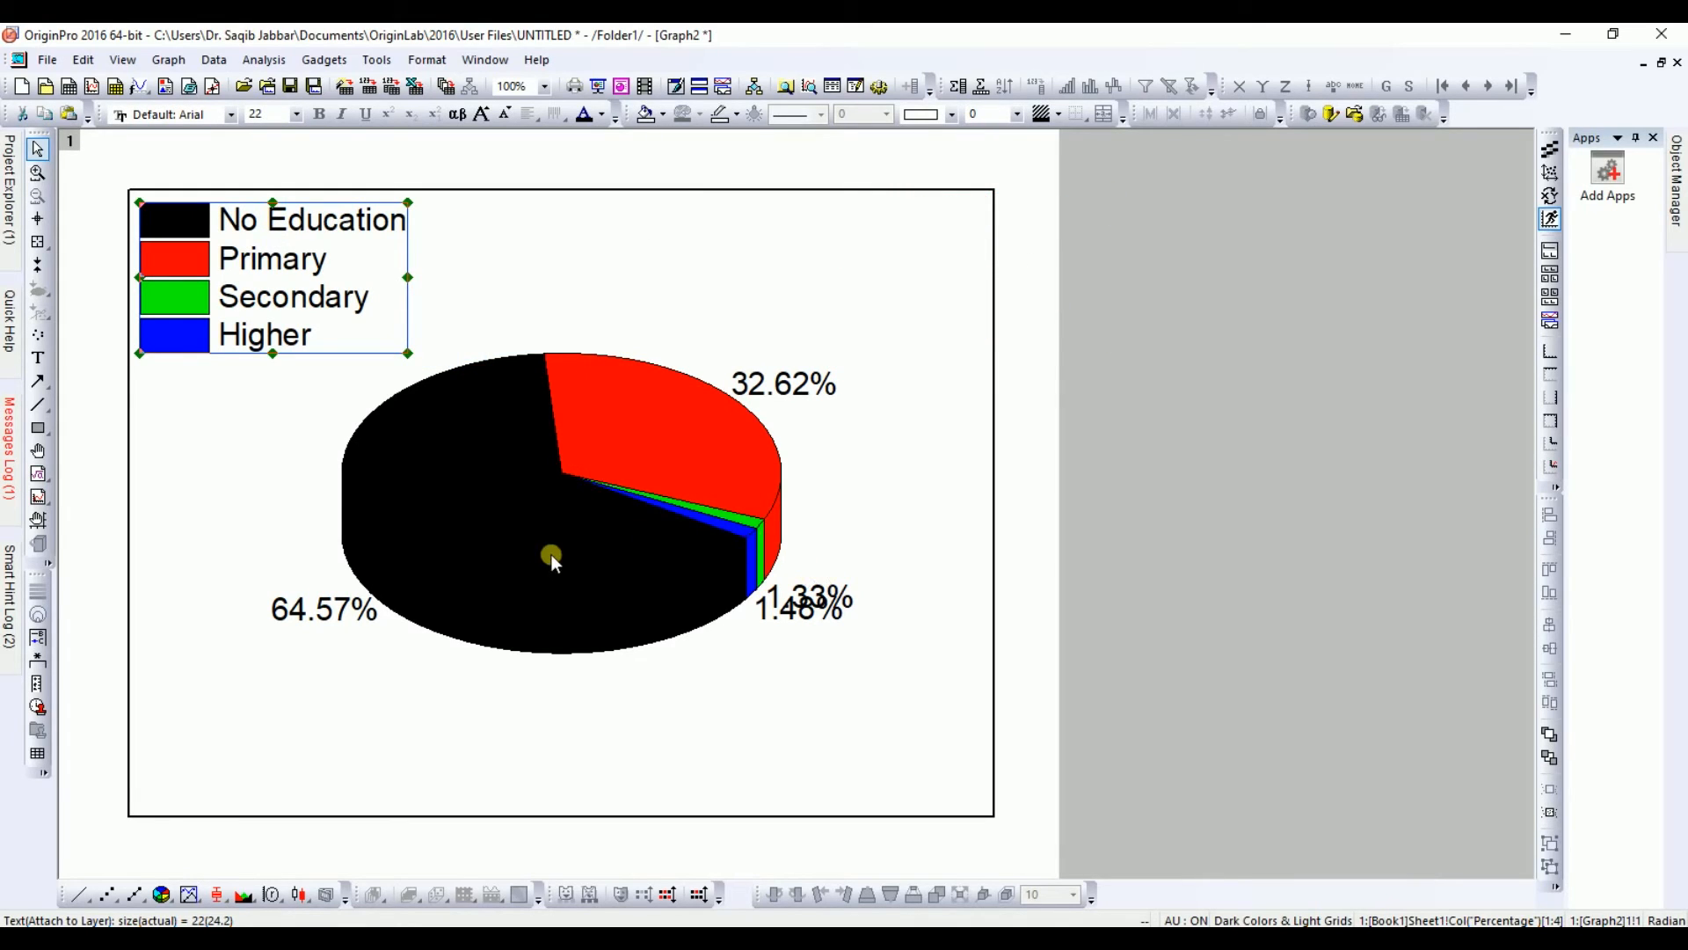
# Step: Explode the Secondary and Higher wedges in the pie's geometry settings and apply the change
pyautogui.doubleClick(520, 535)
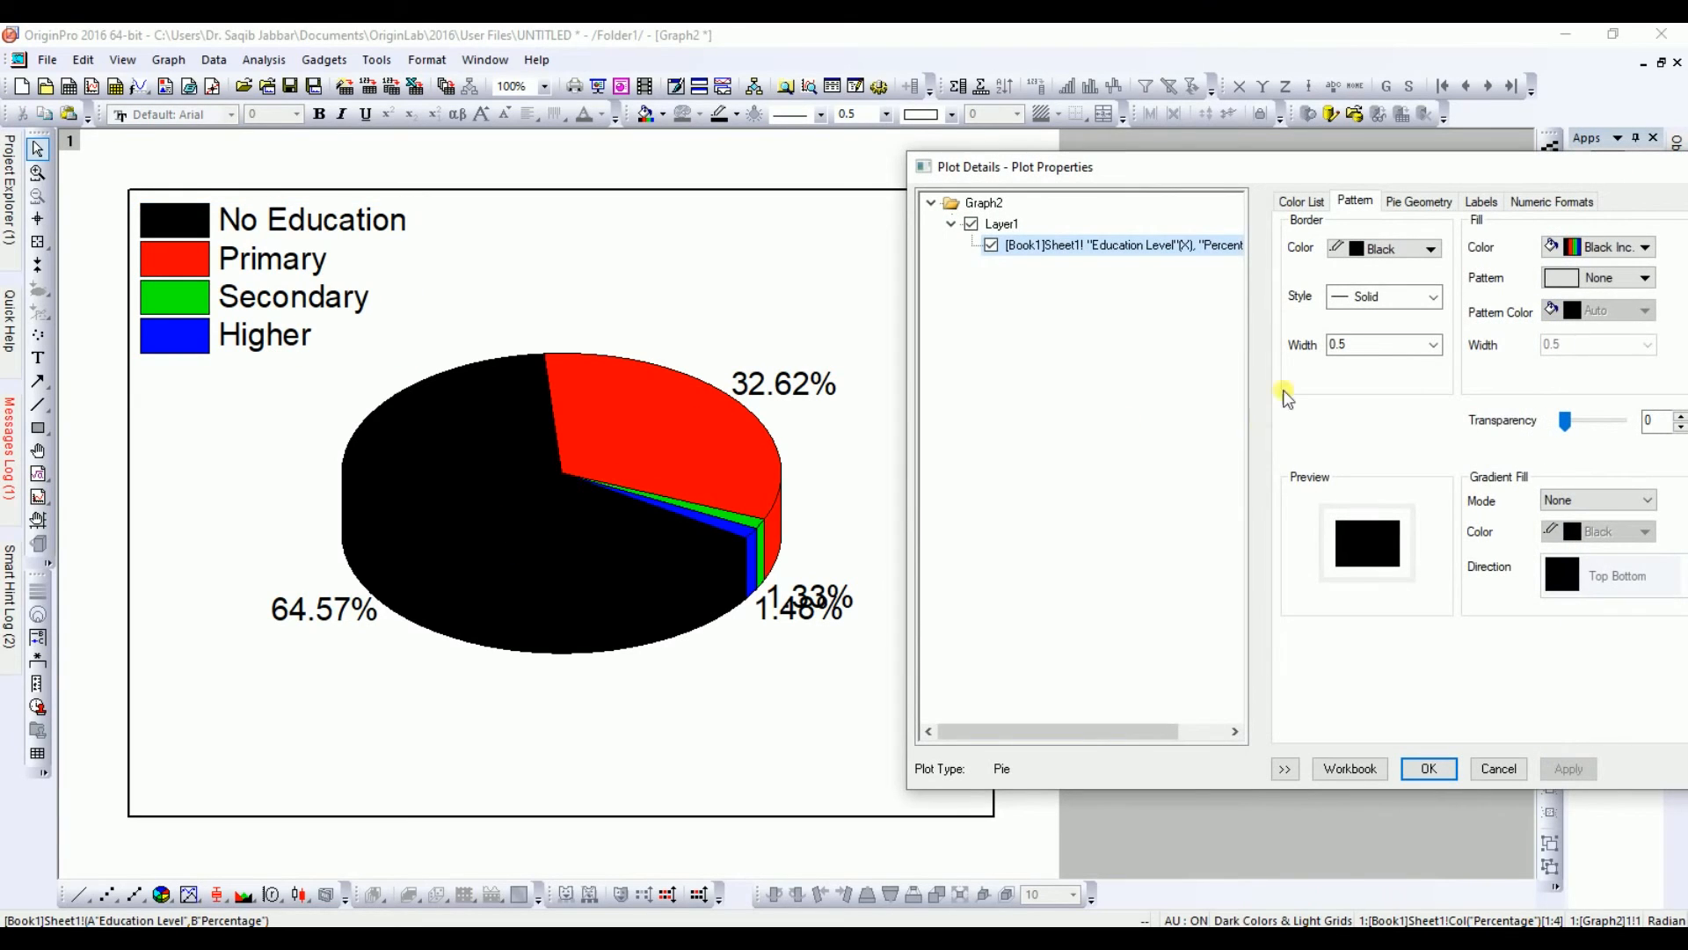
pyautogui.click(1428, 208)
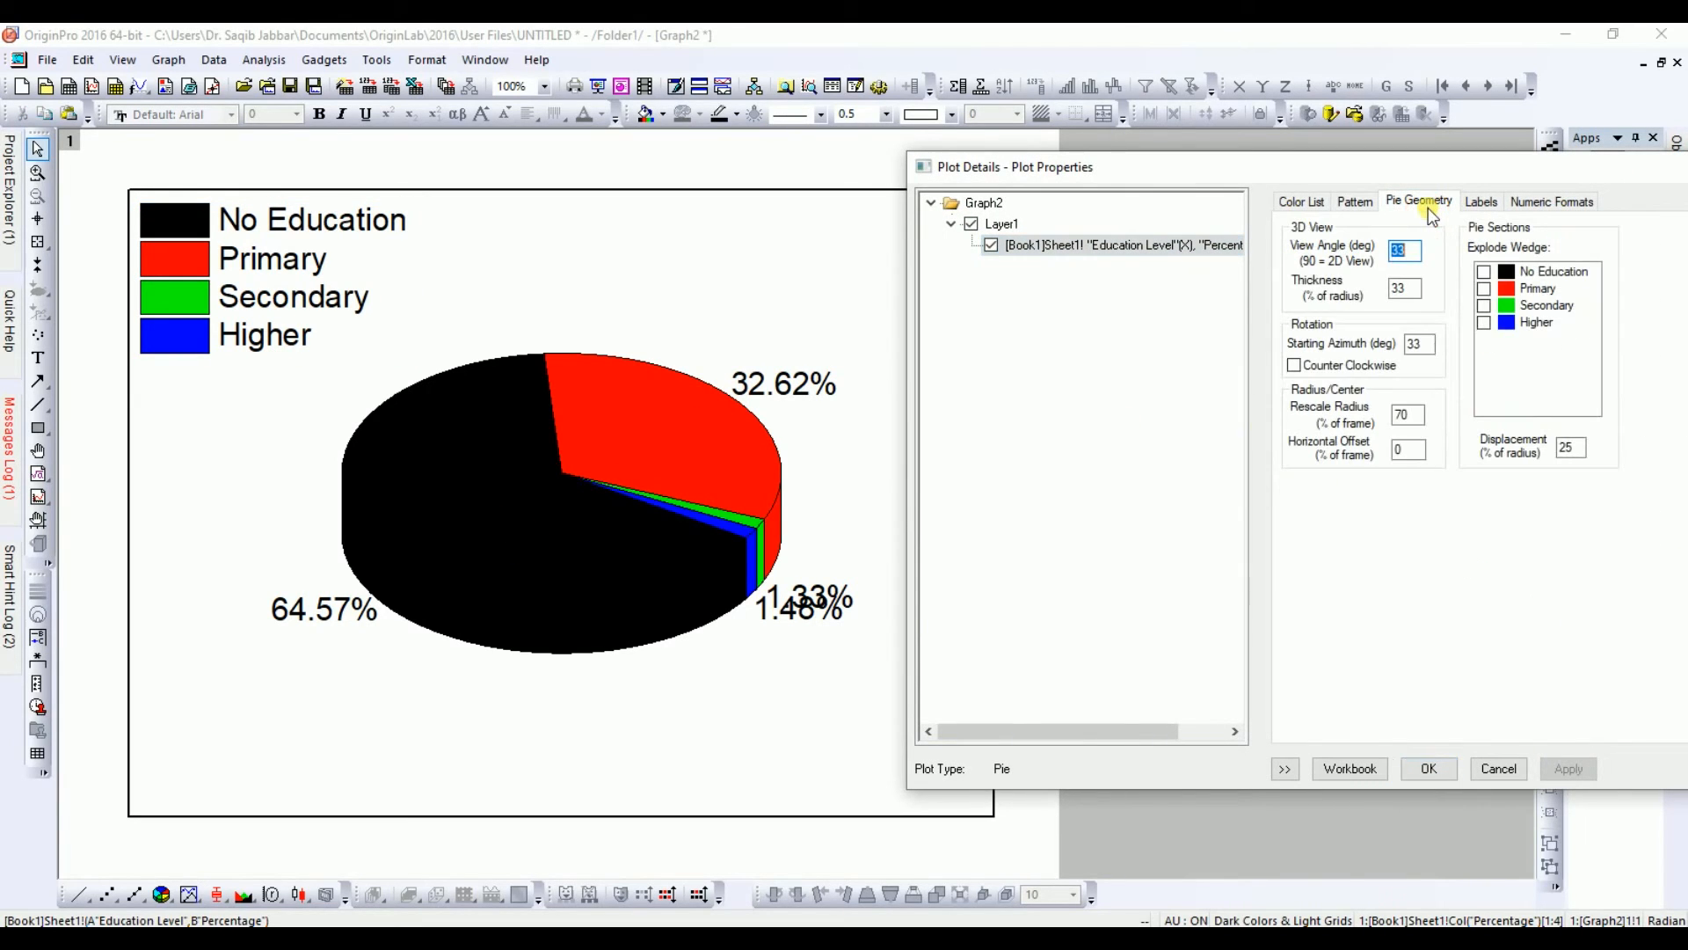
pyautogui.click(1485, 306)
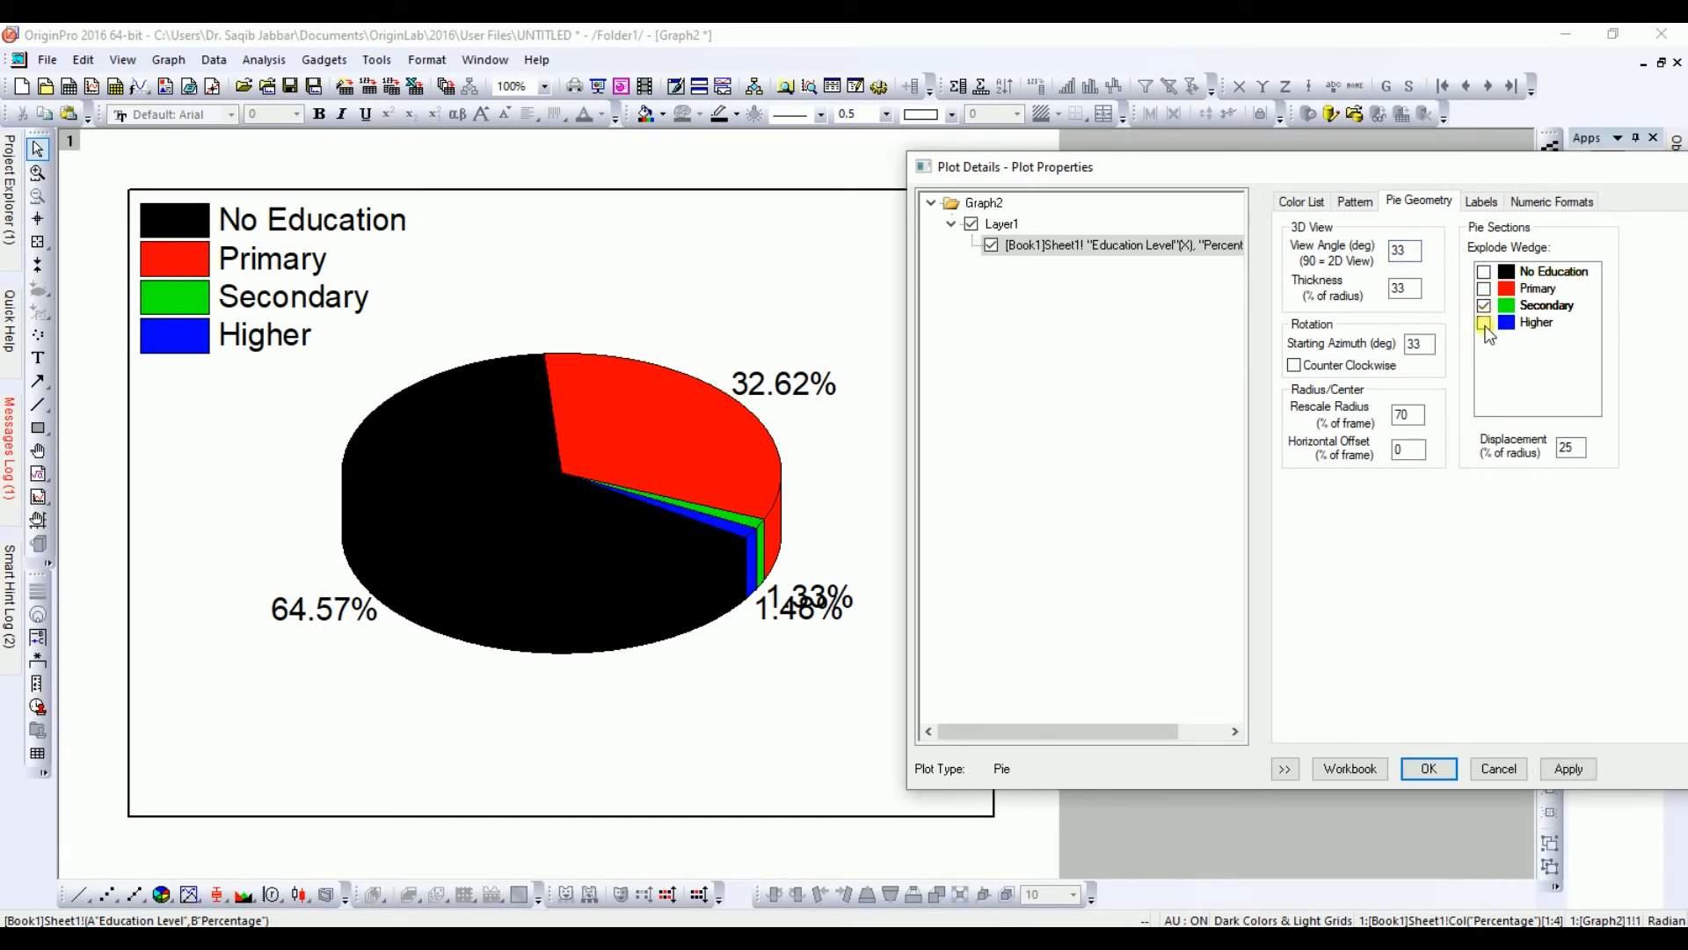
pyautogui.click(1485, 323)
pyautogui.click(1557, 771)
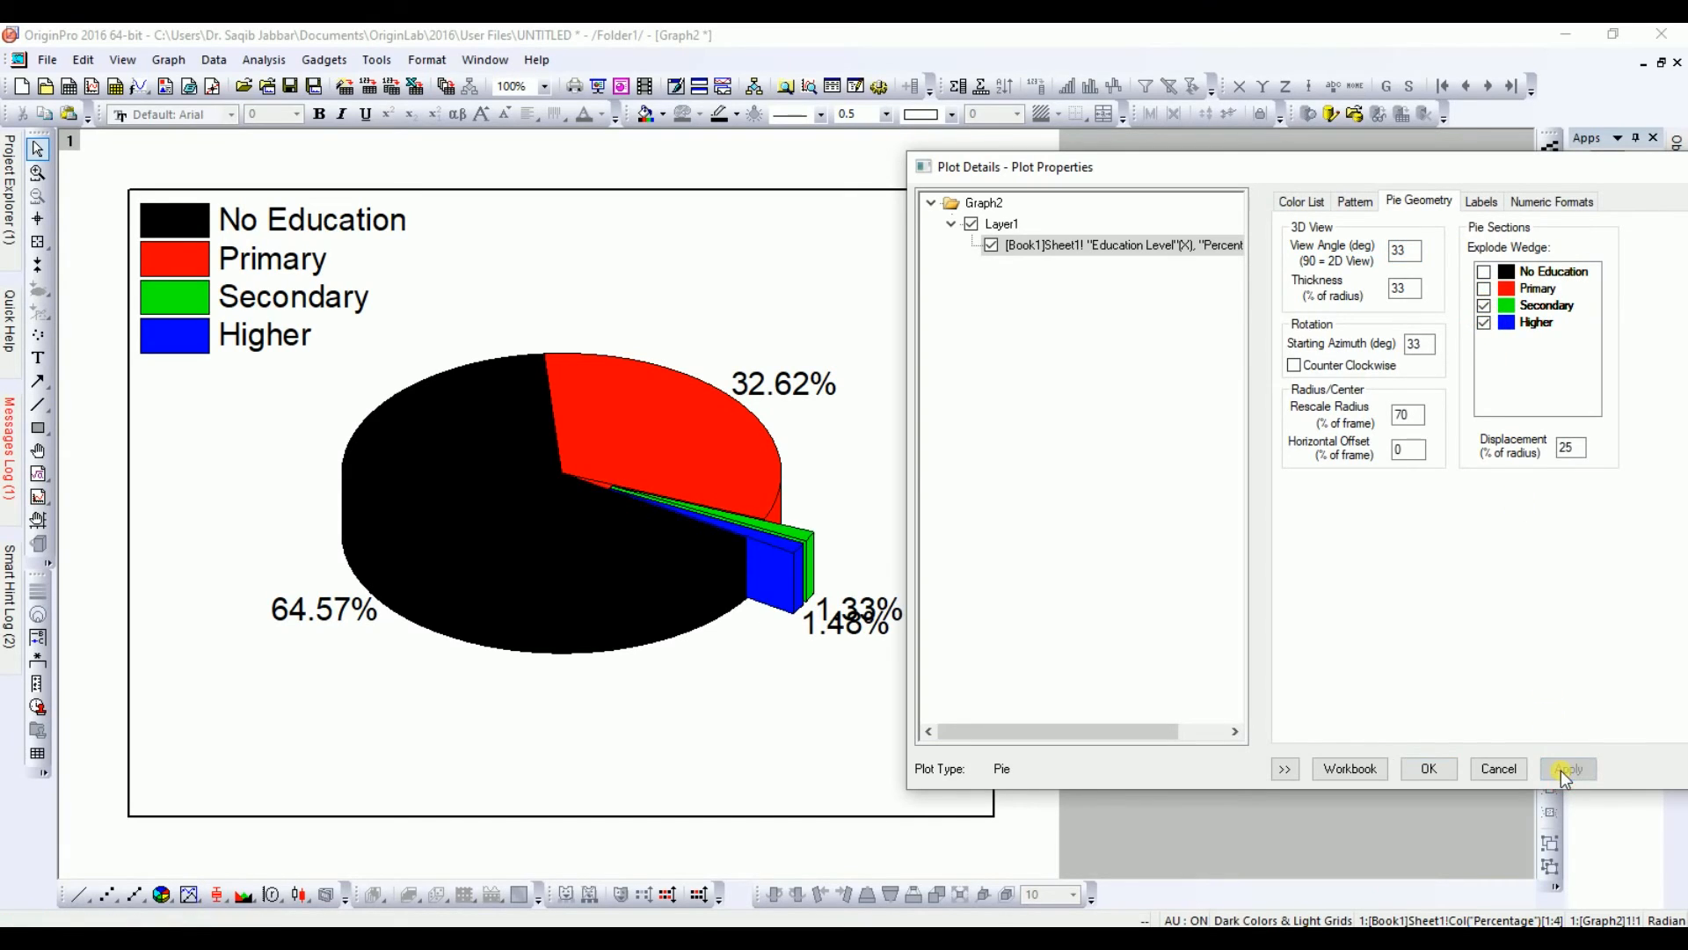
pyautogui.click(1418, 771)
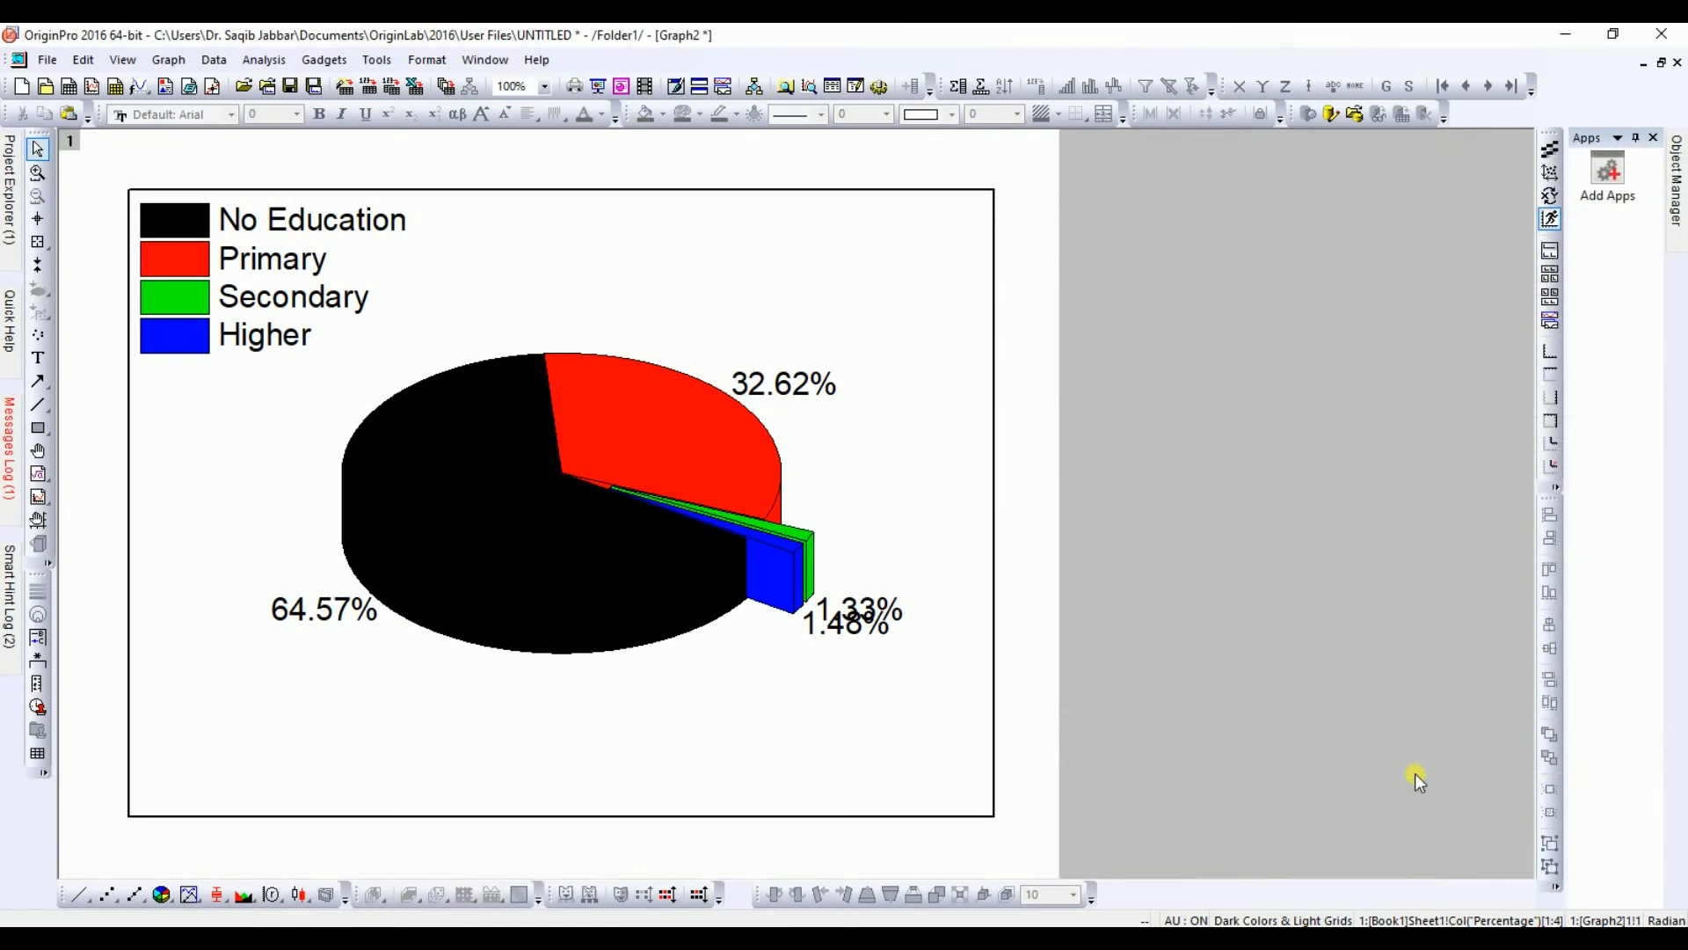
# Step: Rotate the 1.48% slice label by 90 degrees
pyautogui.click(853, 623)
pyautogui.click(856, 626)
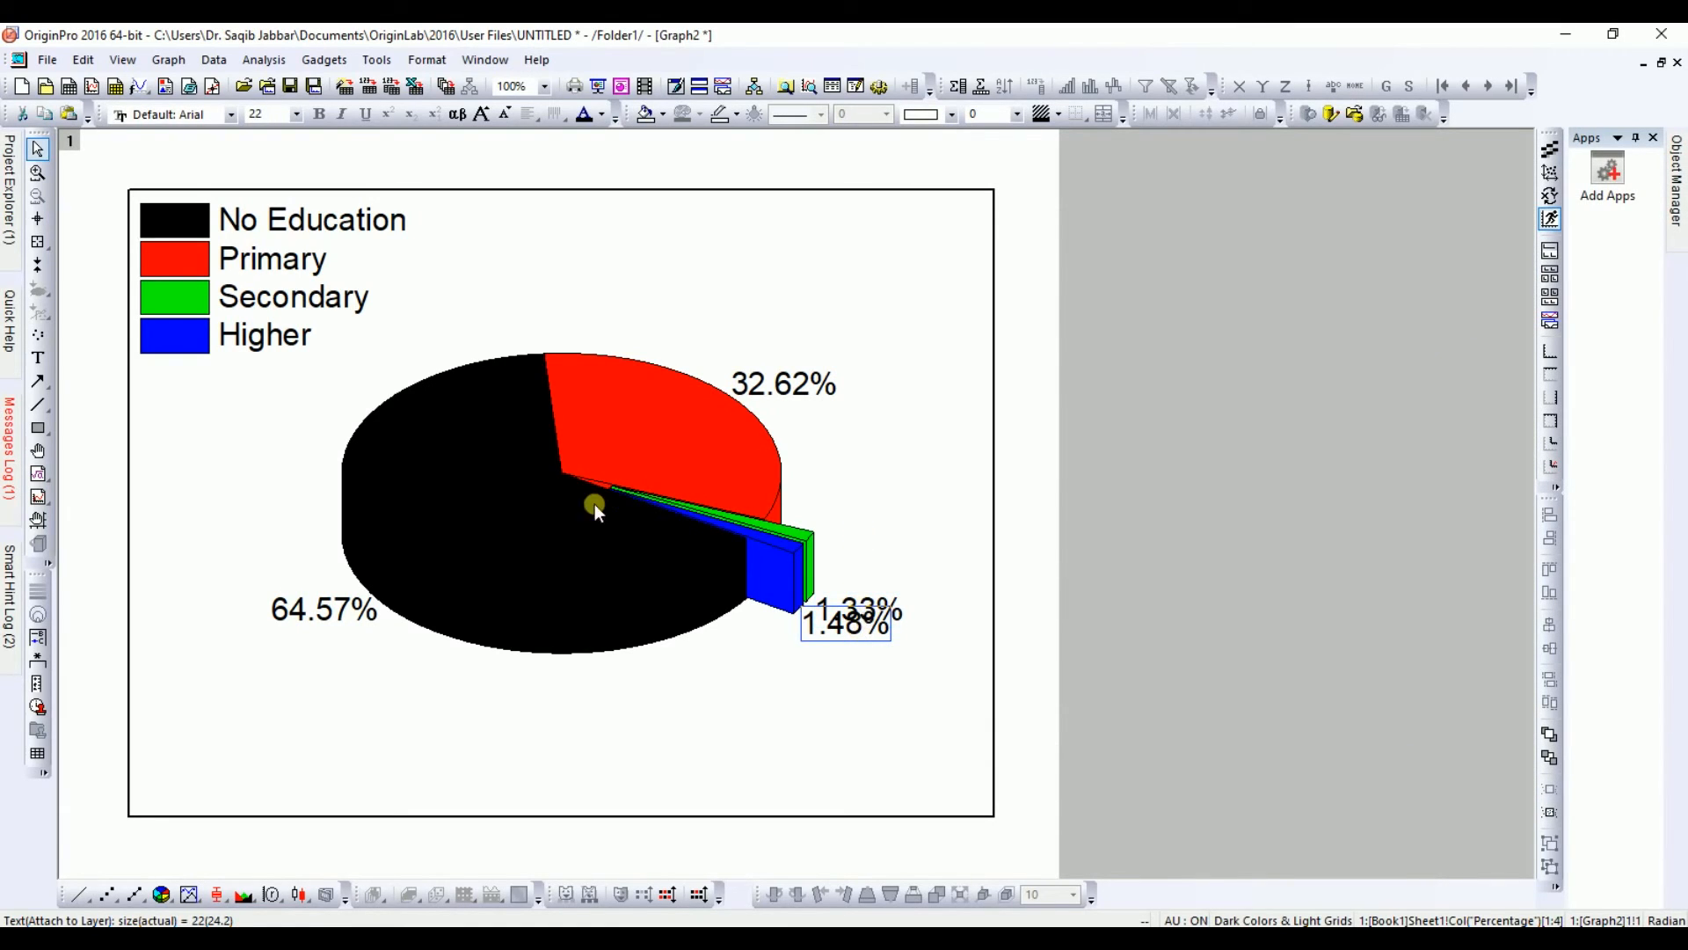
pyautogui.doubleClick(566, 526)
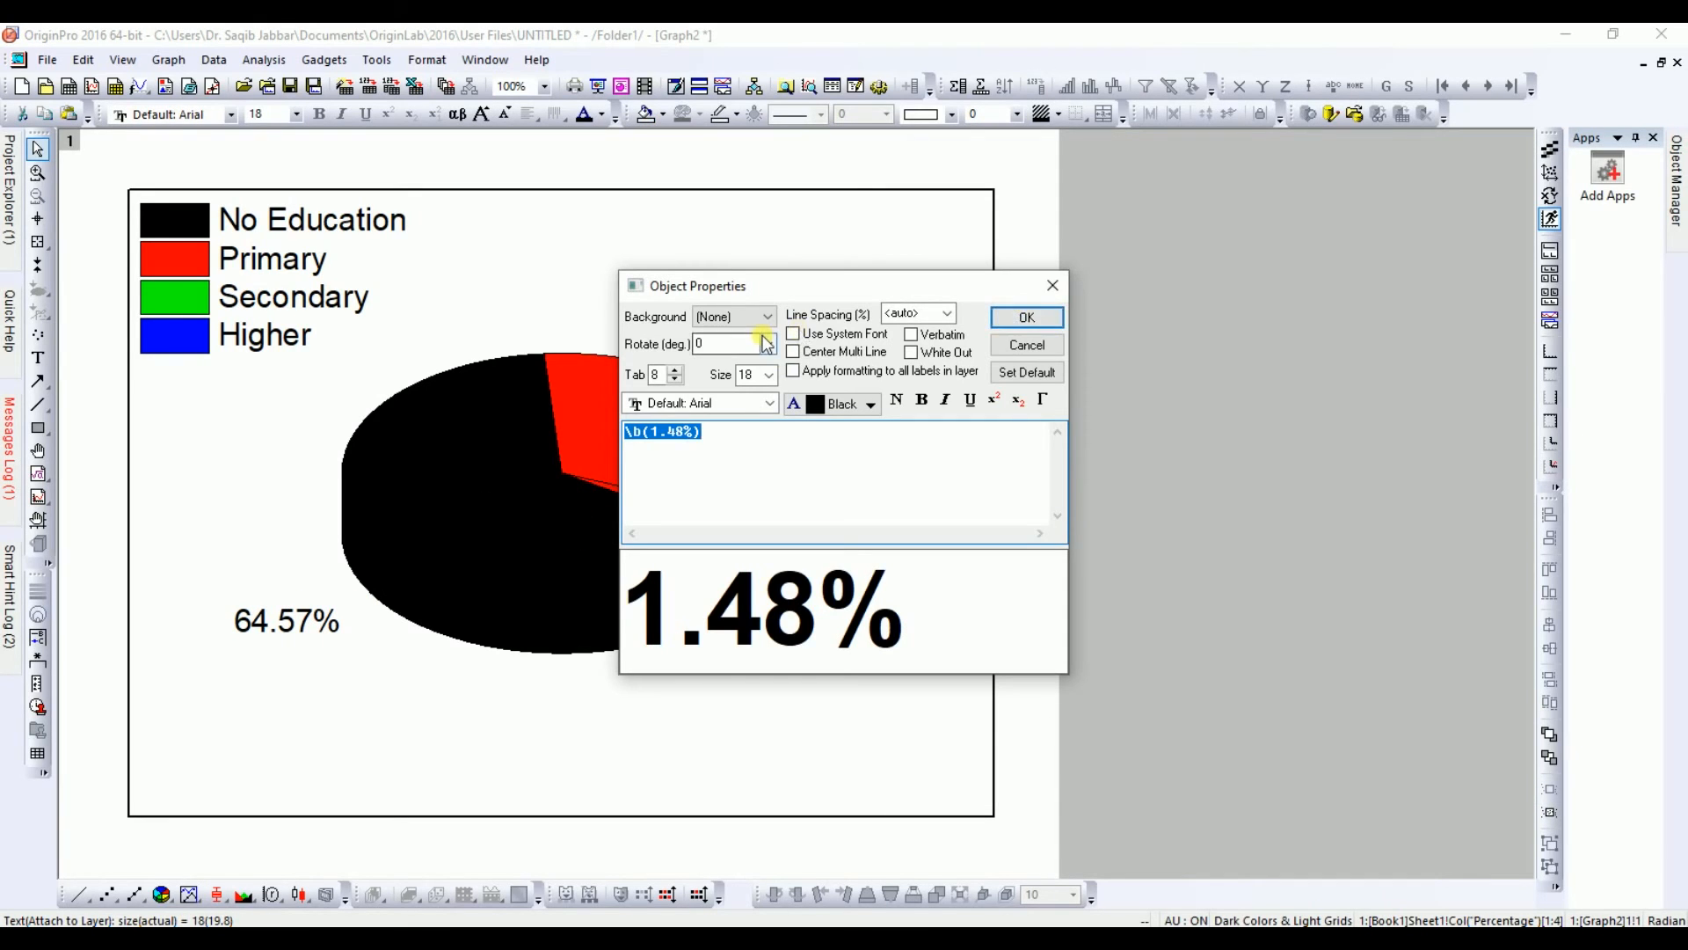
pyautogui.click(767, 344)
pyautogui.click(737, 389)
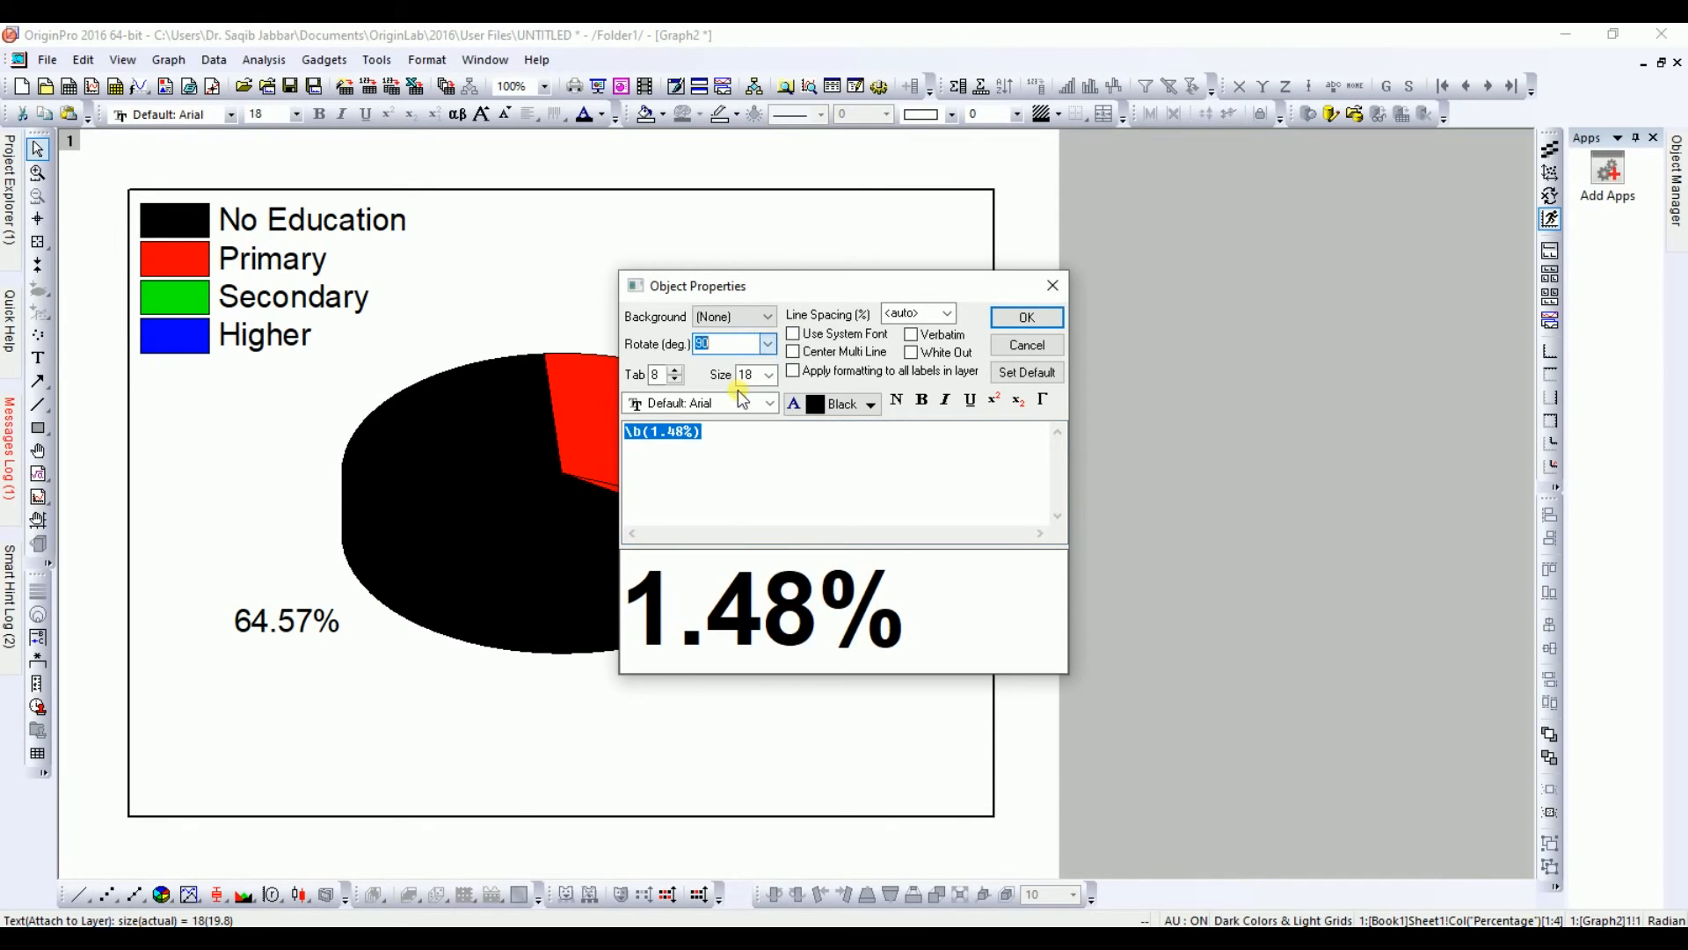
pyautogui.click(1031, 317)
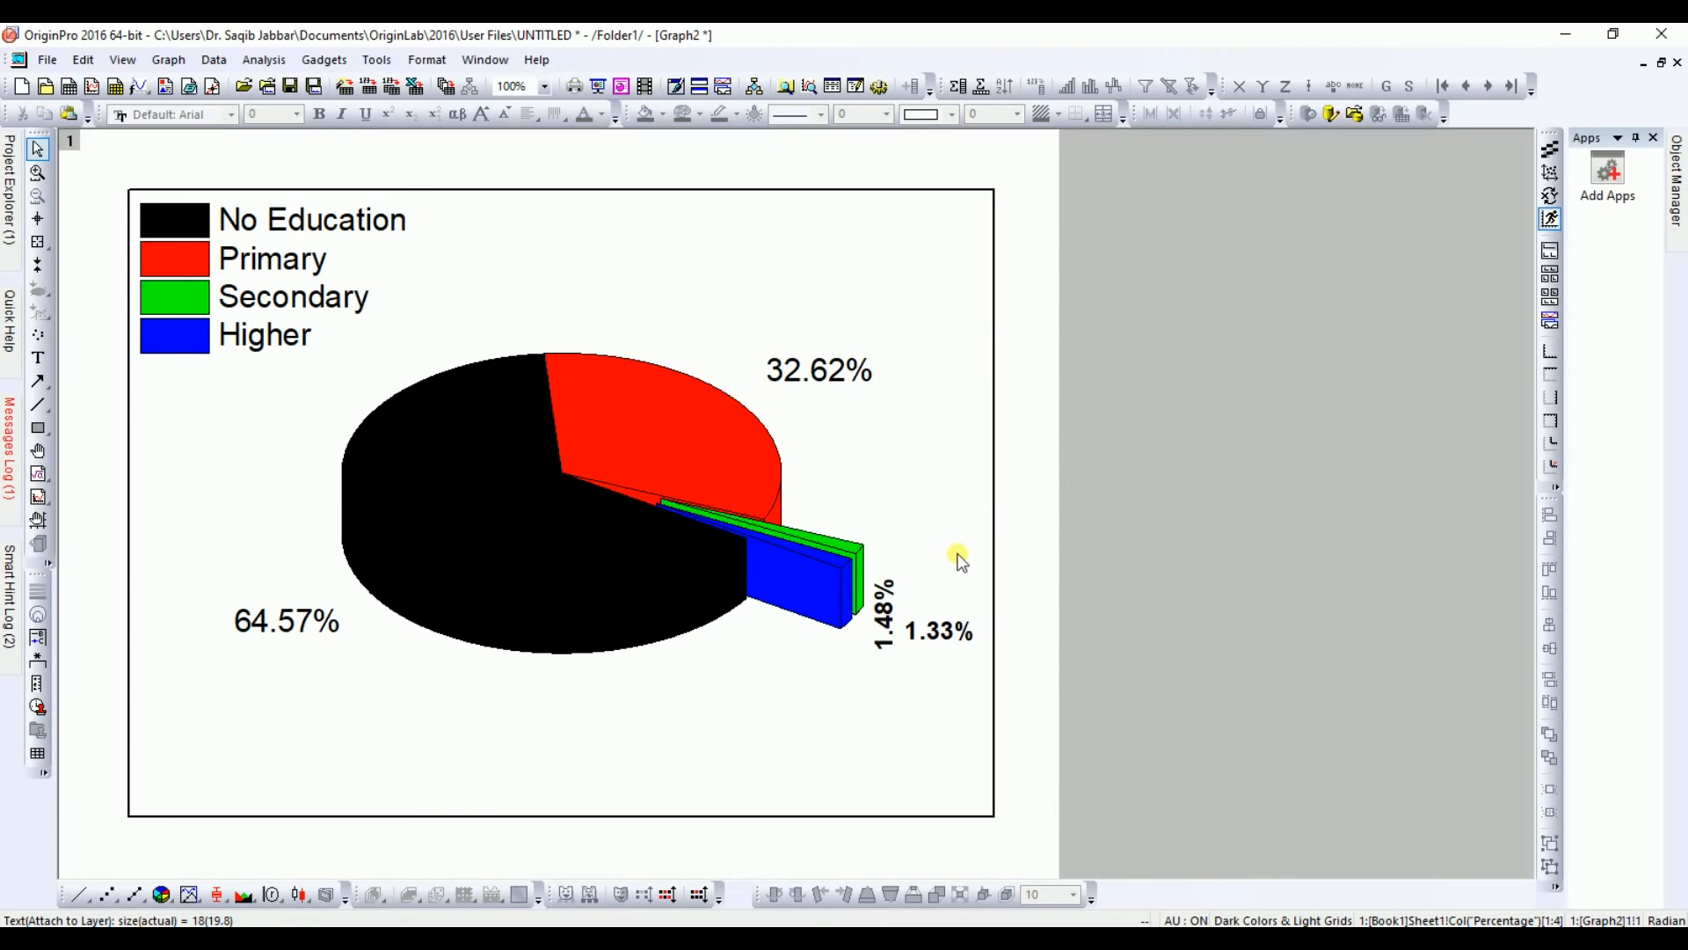
# Step: Change the 1.48% label's rotation to 45 degrees
pyautogui.doubleClick(890, 610)
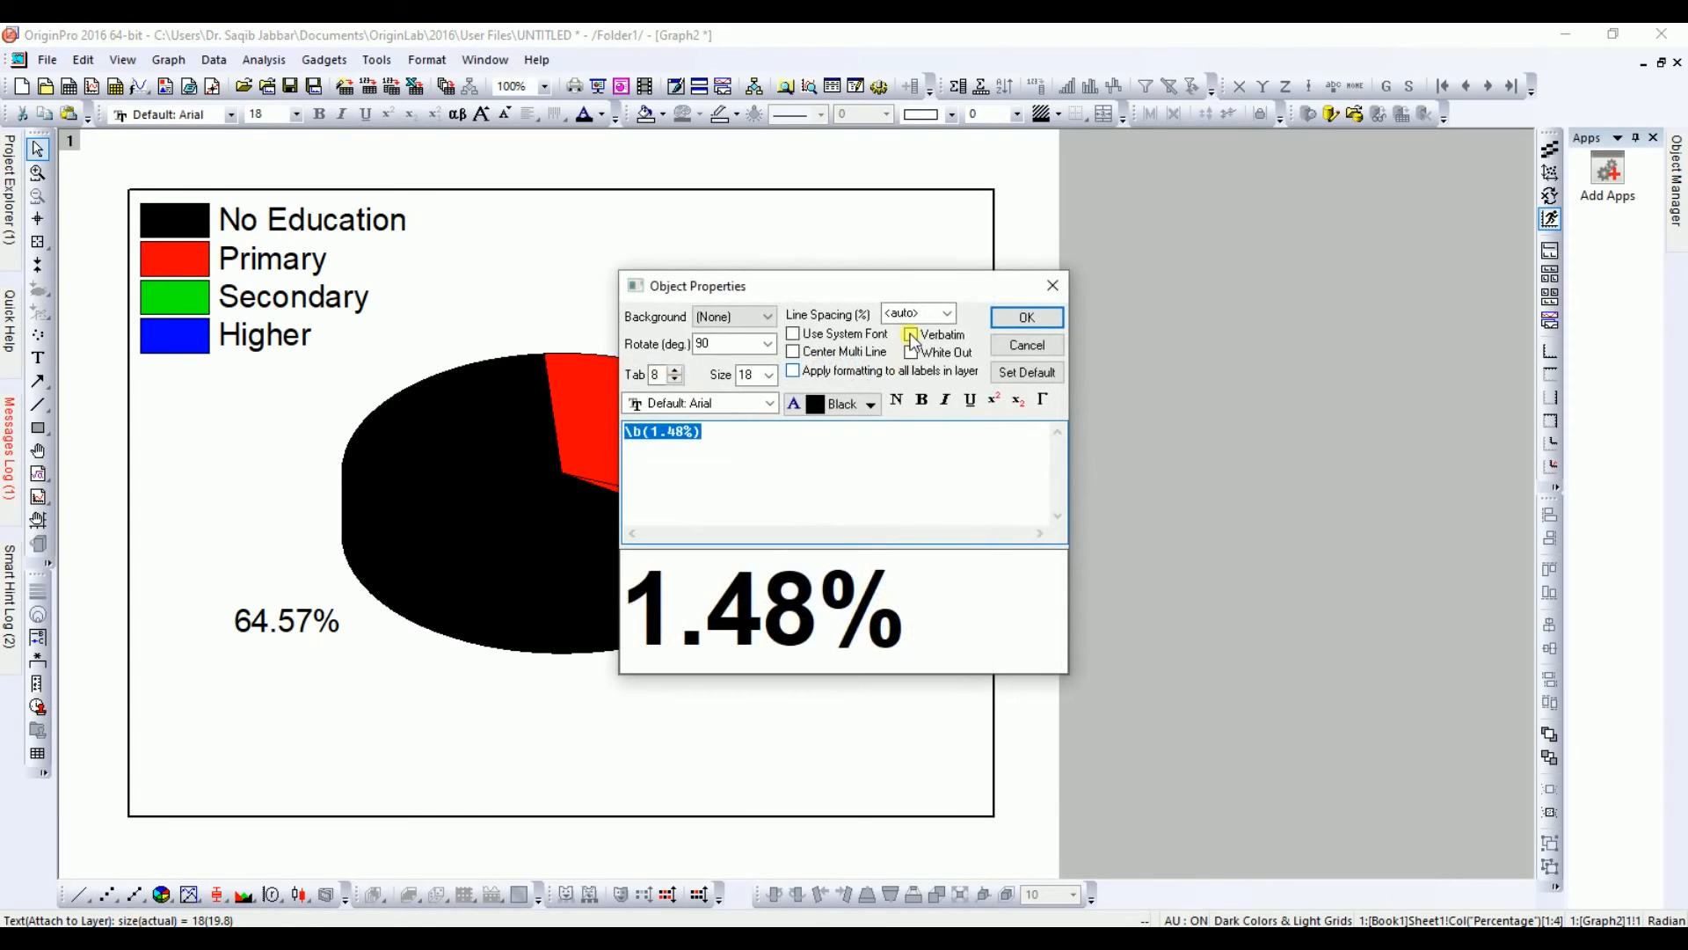
pyautogui.click(768, 345)
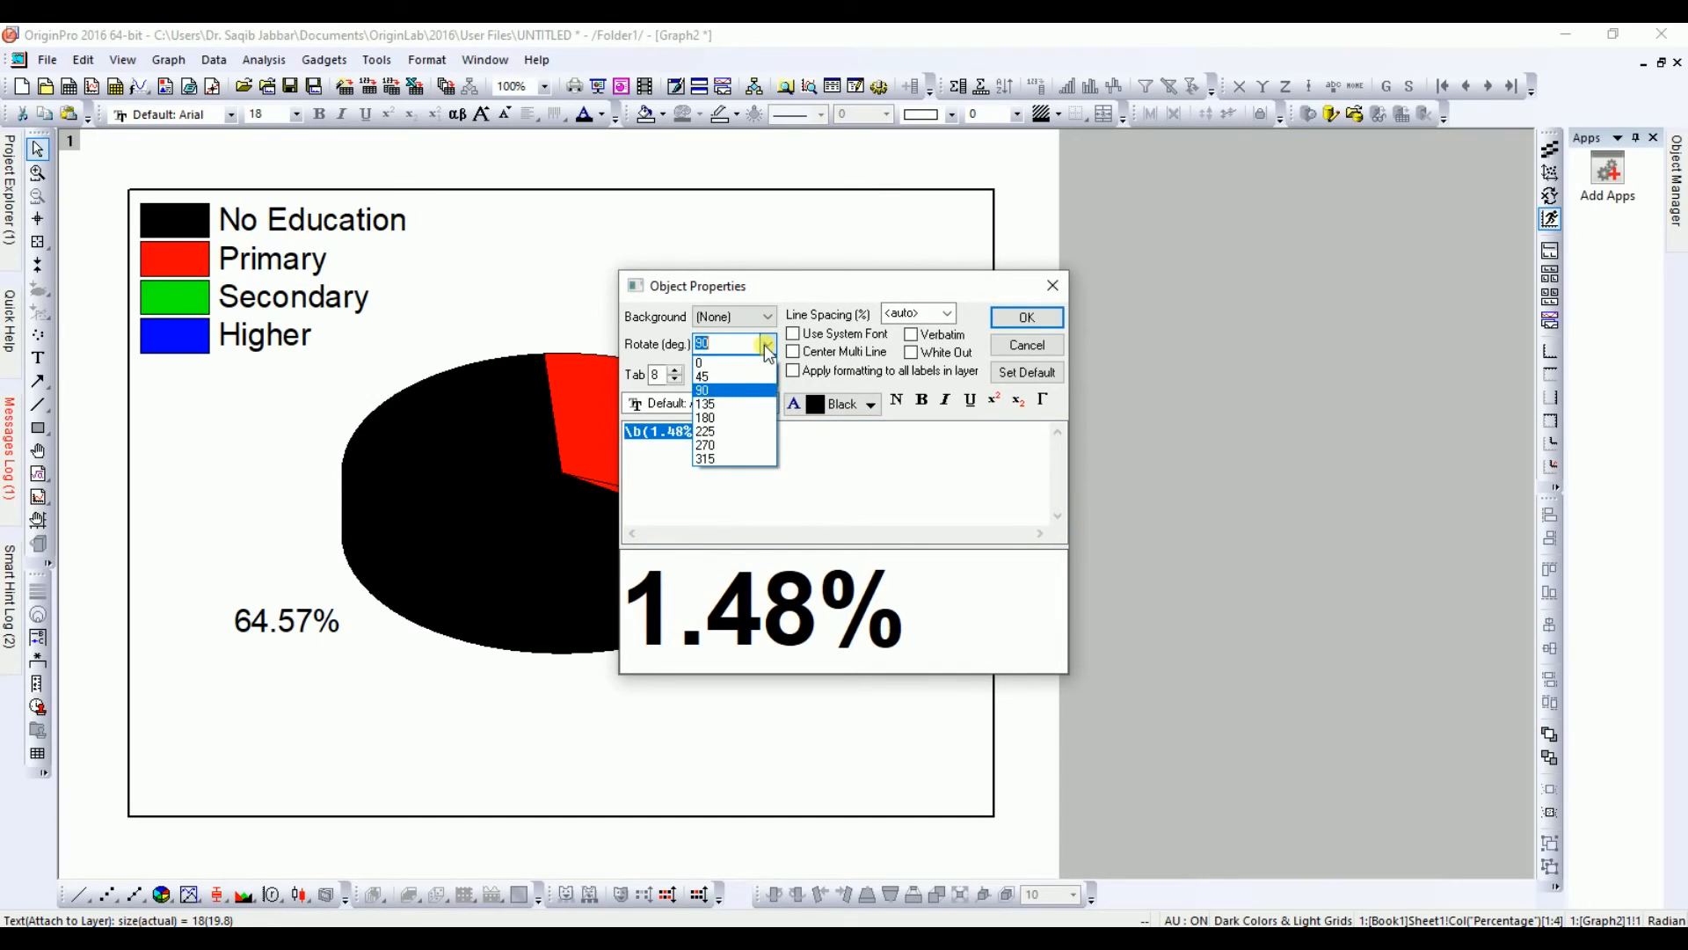
pyautogui.click(717, 376)
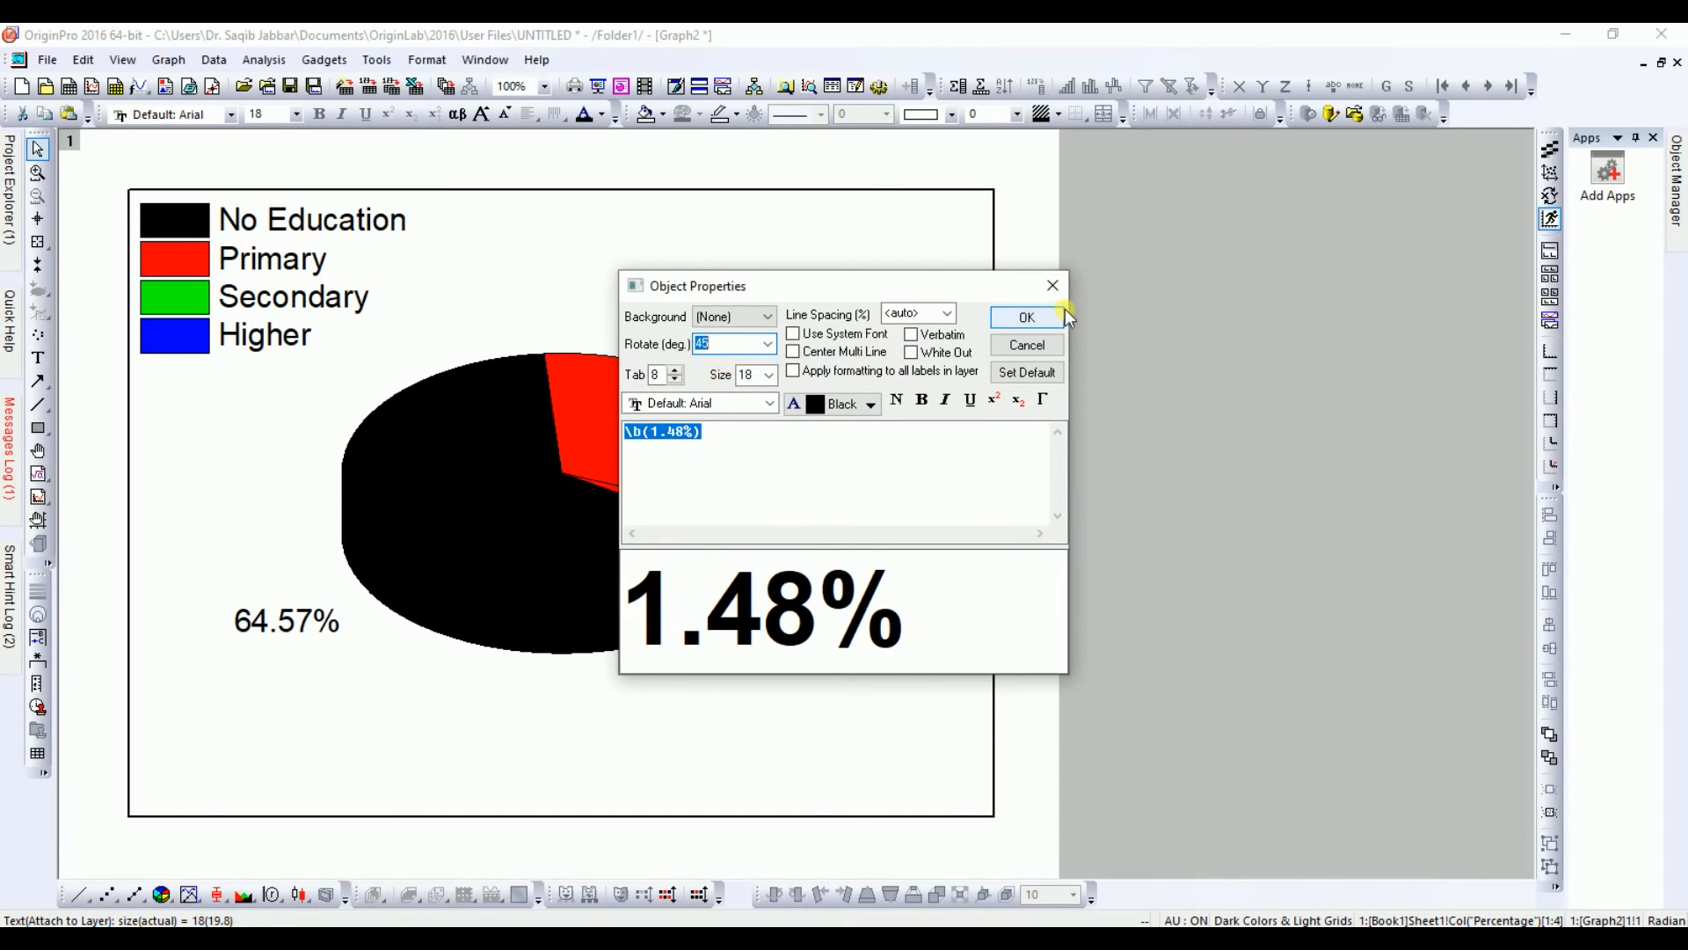
pyautogui.click(1027, 318)
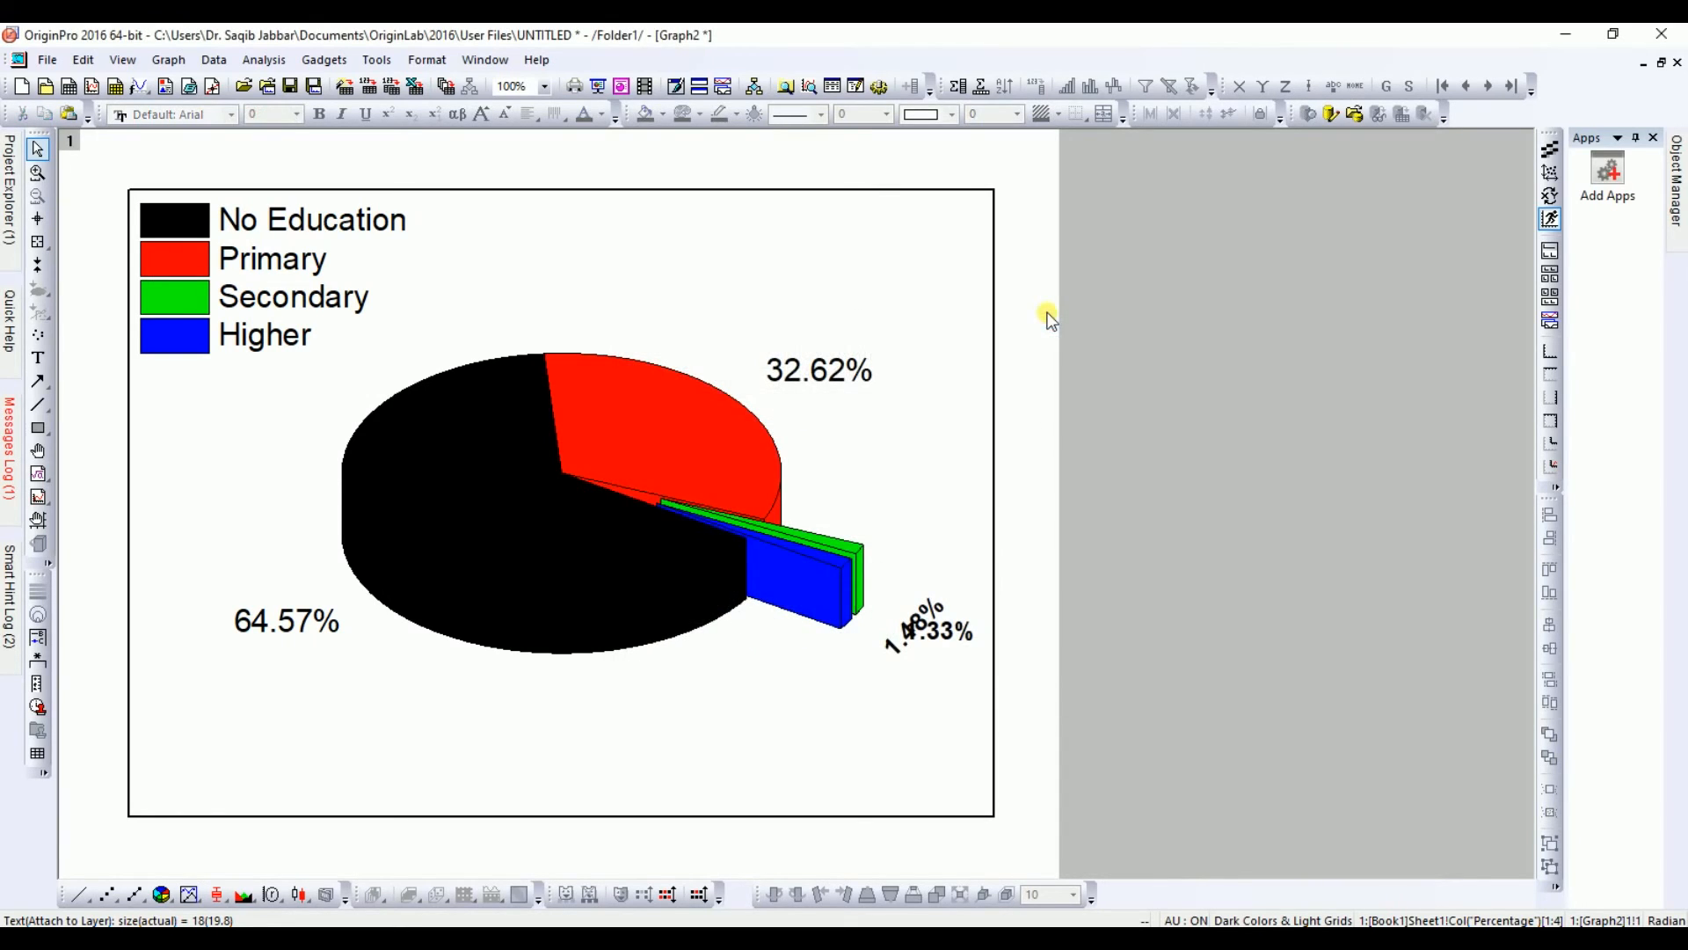
# Step: Rotate the 1.33% label by 45 degrees
pyautogui.doubleClick(952, 635)
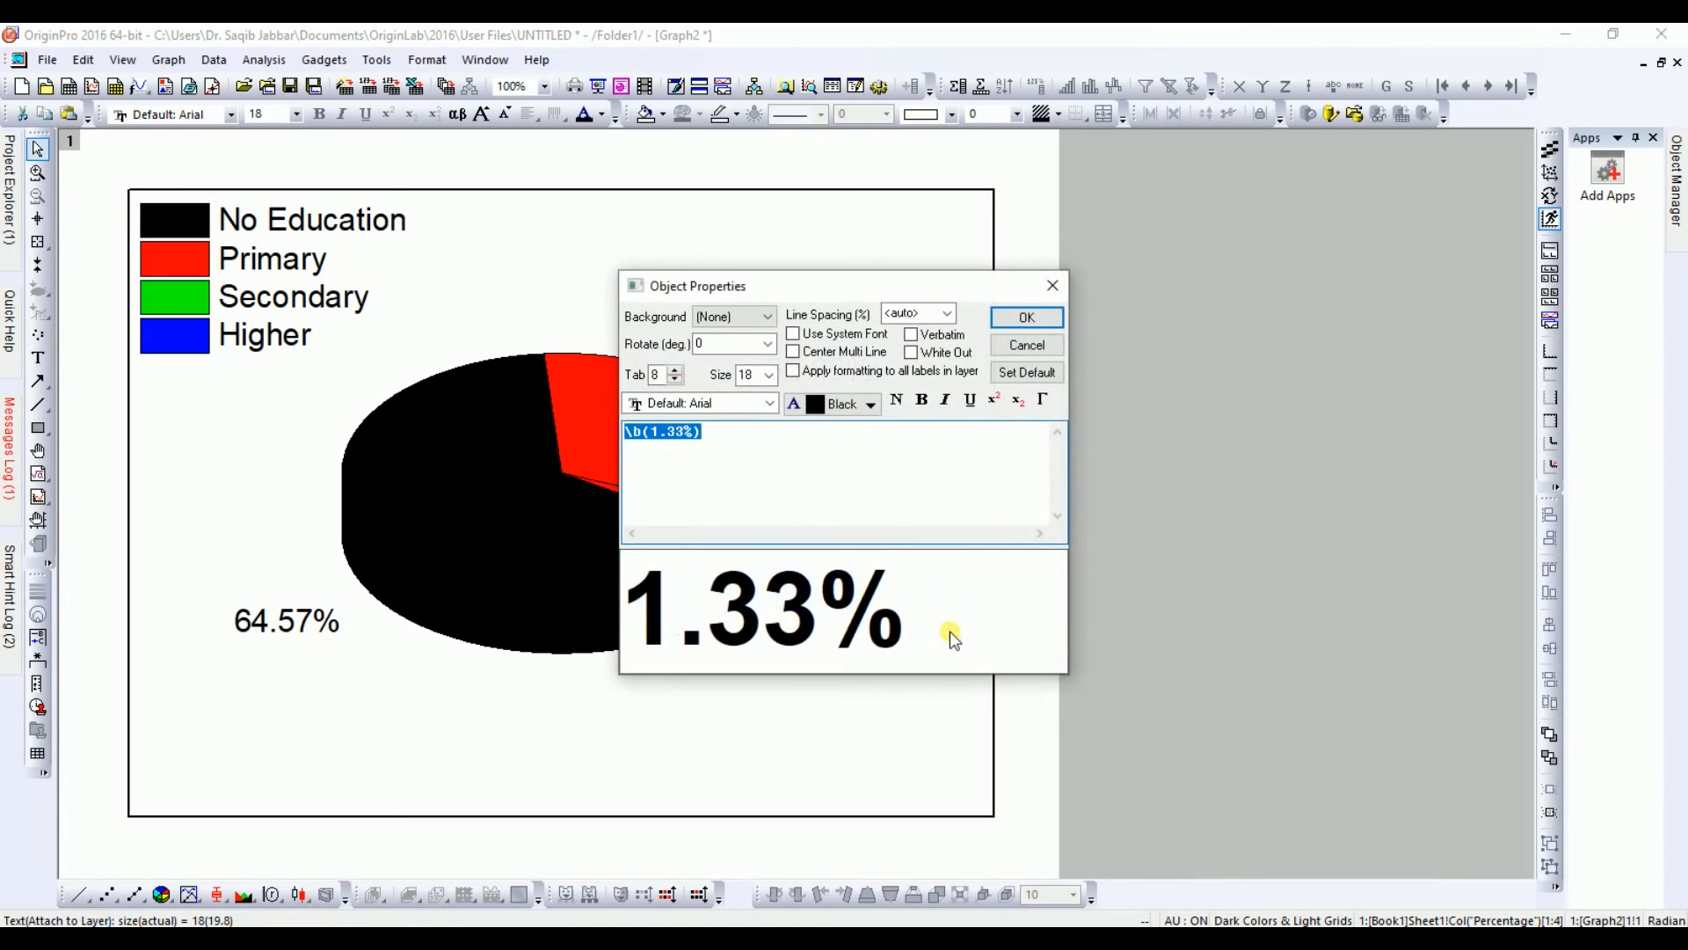
pyautogui.click(767, 344)
pyautogui.click(726, 377)
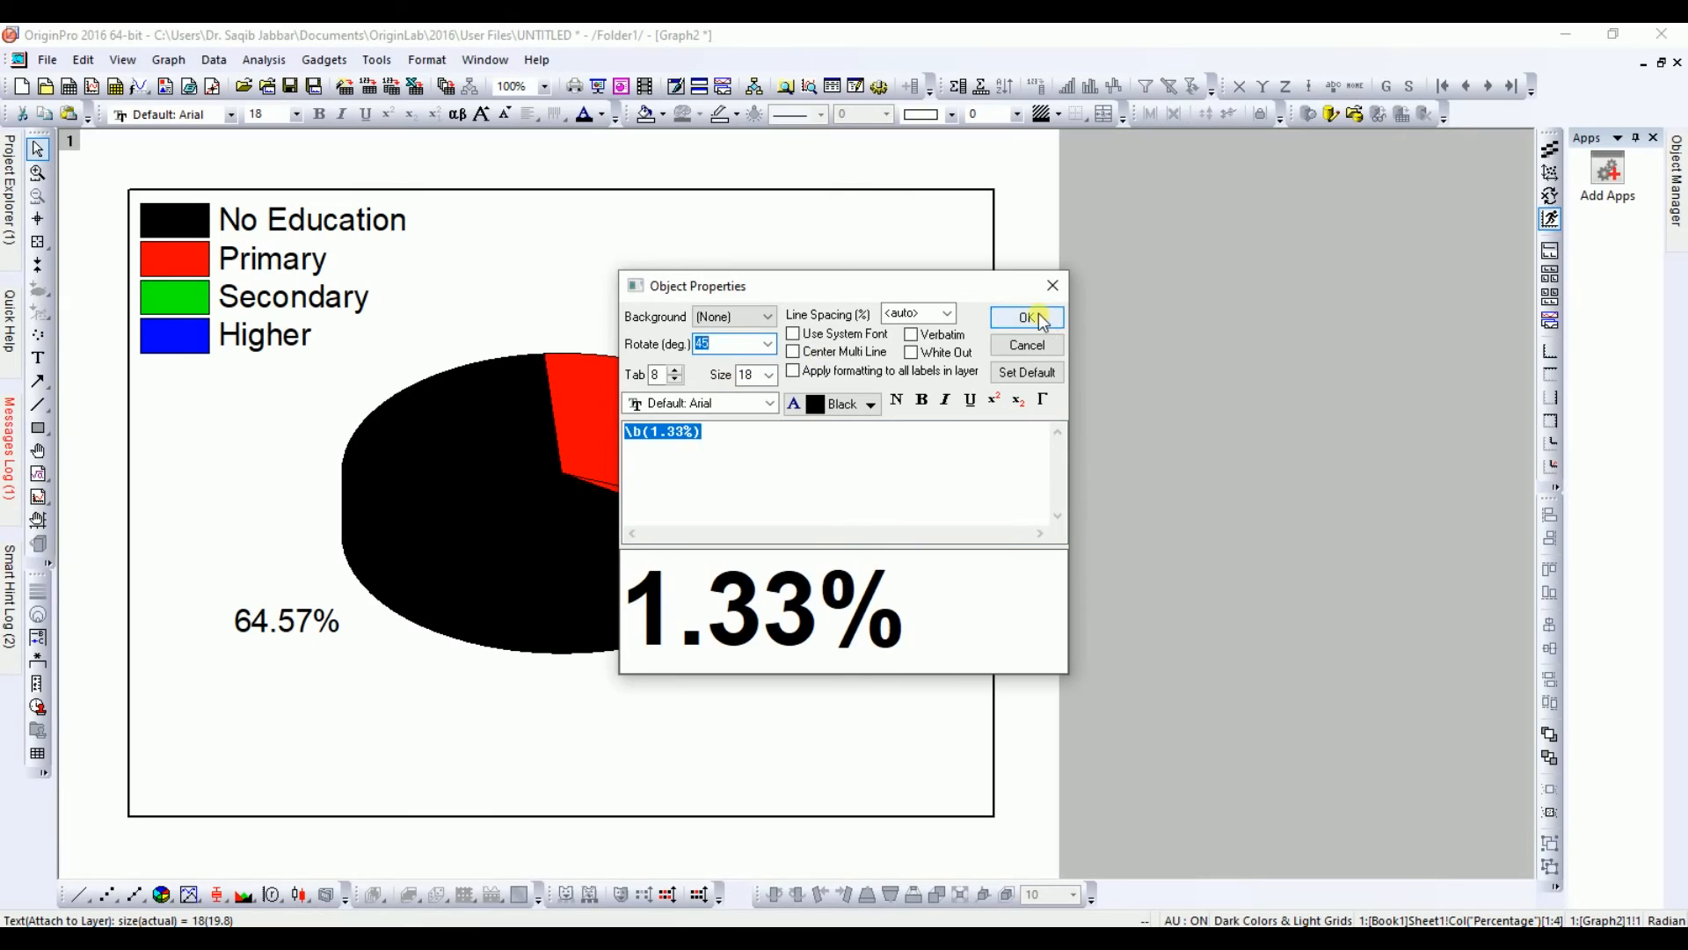
pyautogui.click(1038, 317)
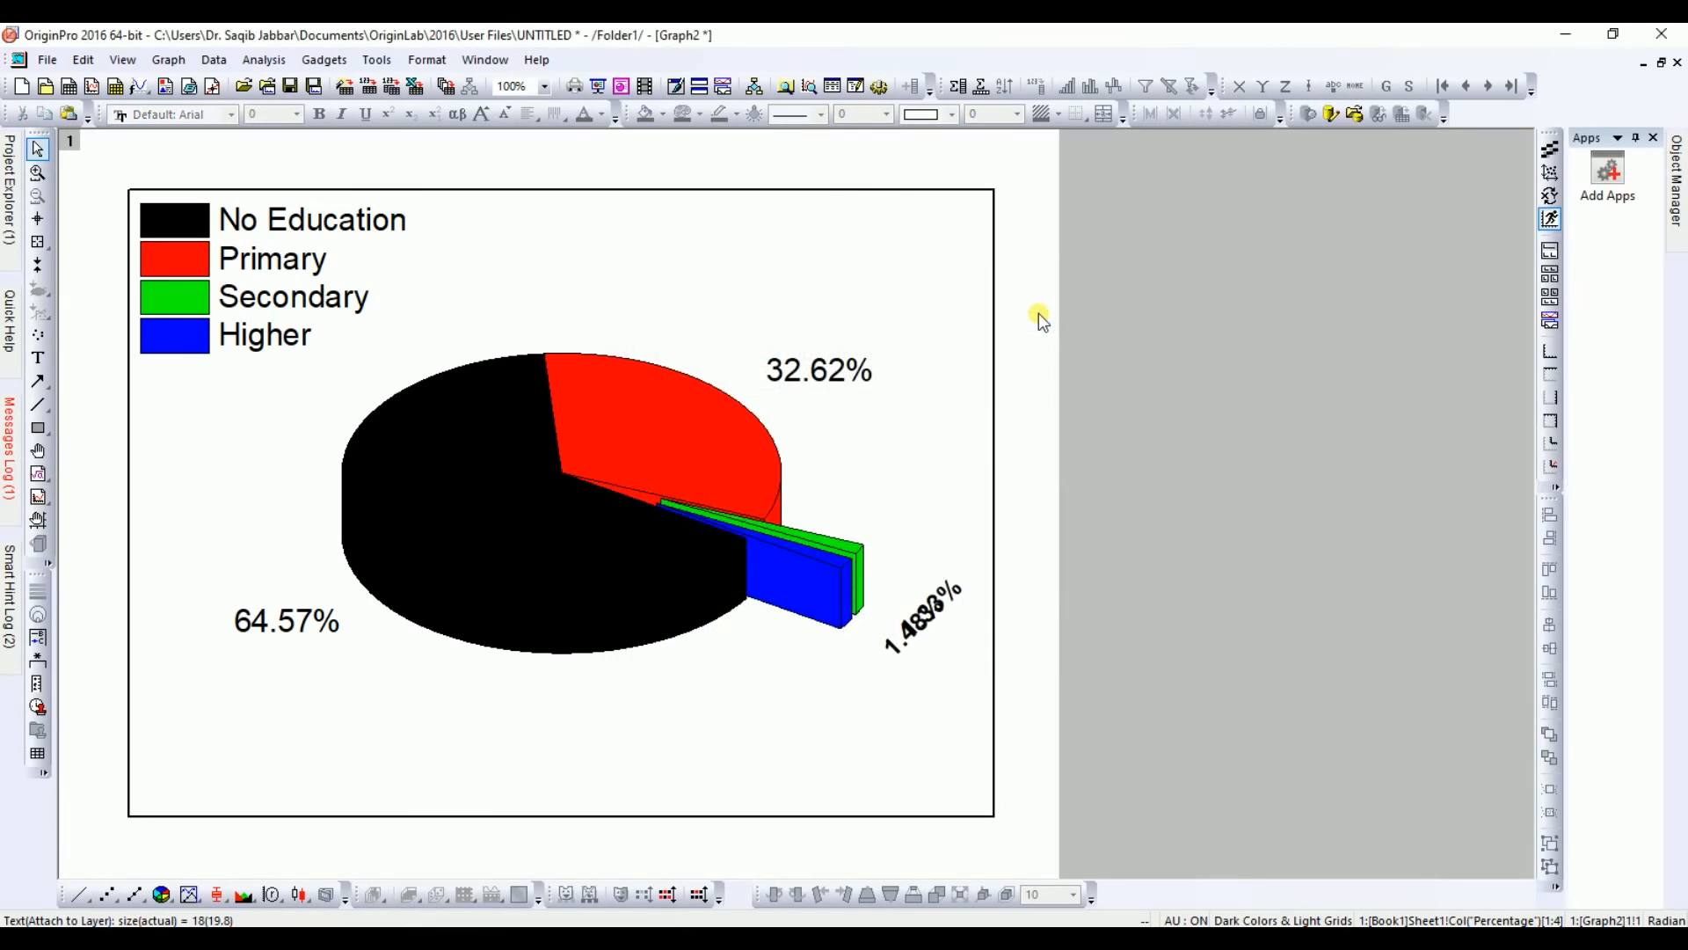
# Step: Set the 1.33% label's rotation to 90 degrees
pyautogui.click(926, 616)
pyautogui.doubleClick(928, 620)
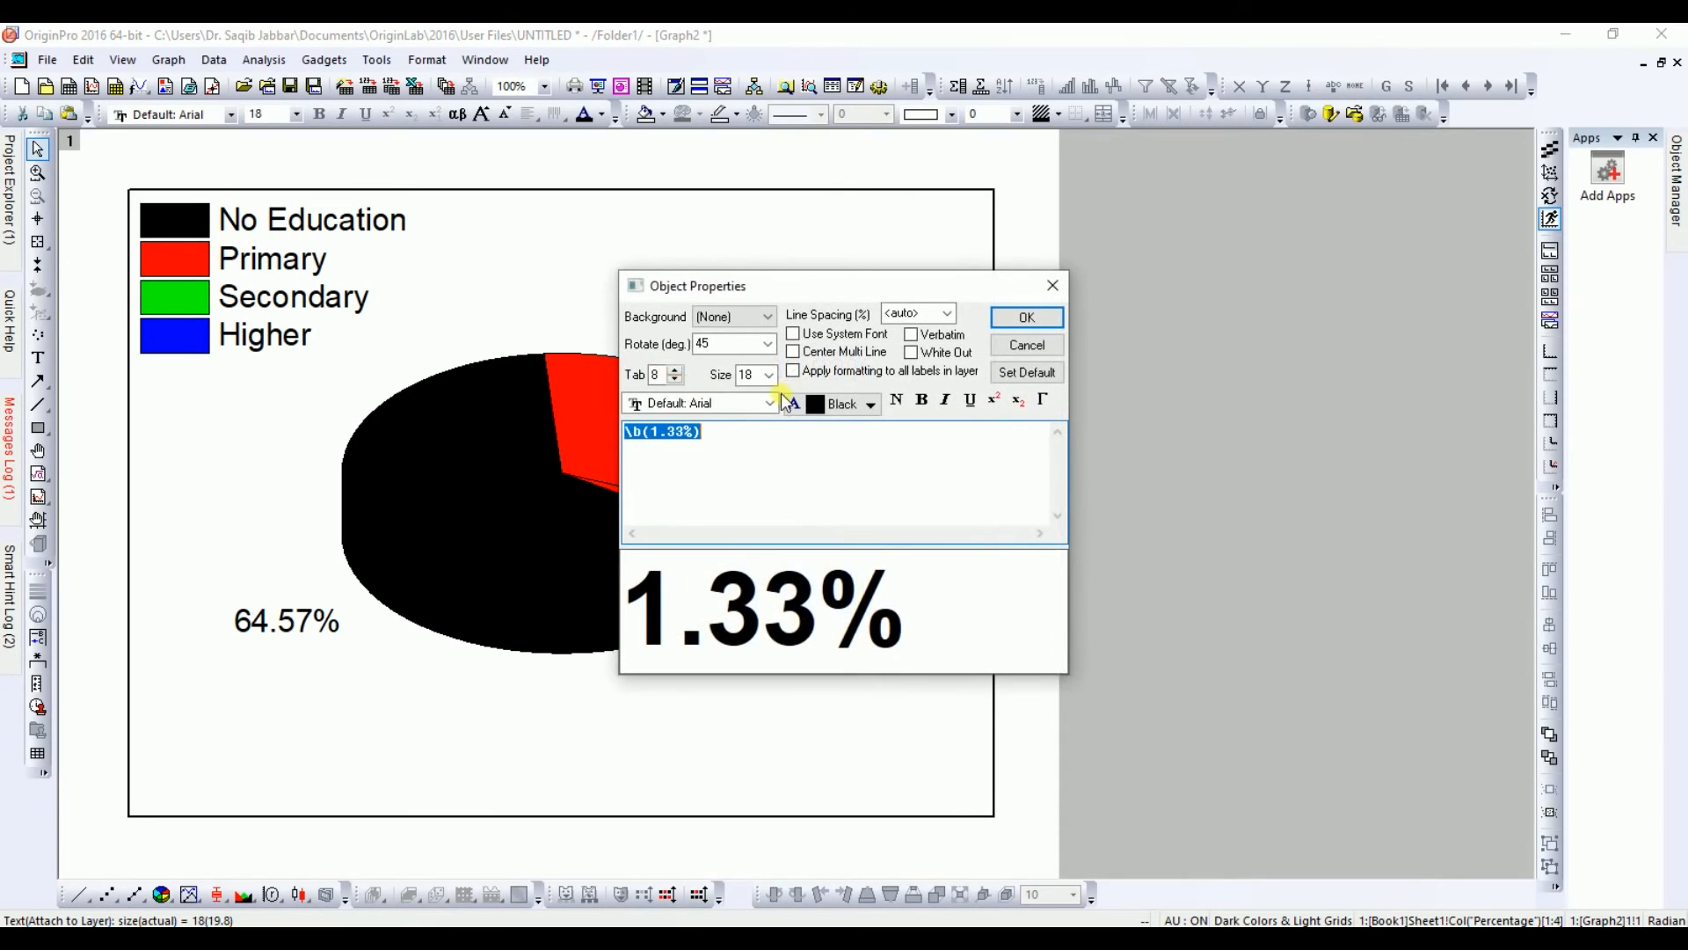
pyautogui.click(768, 344)
pyautogui.click(721, 391)
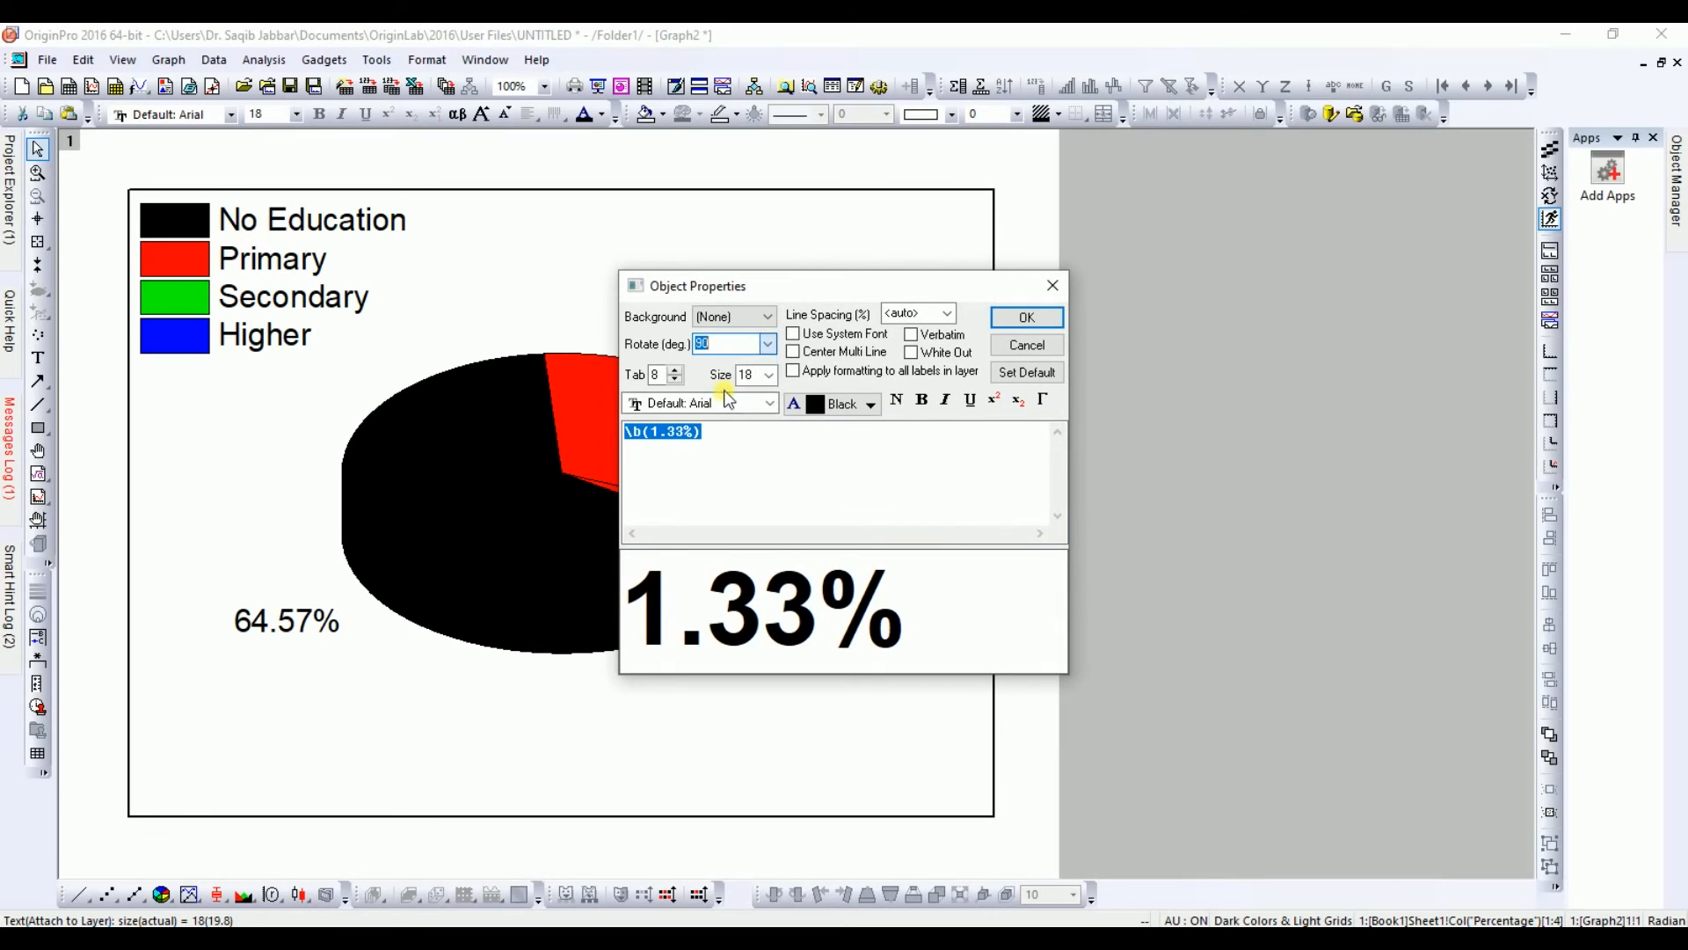
pyautogui.click(1027, 318)
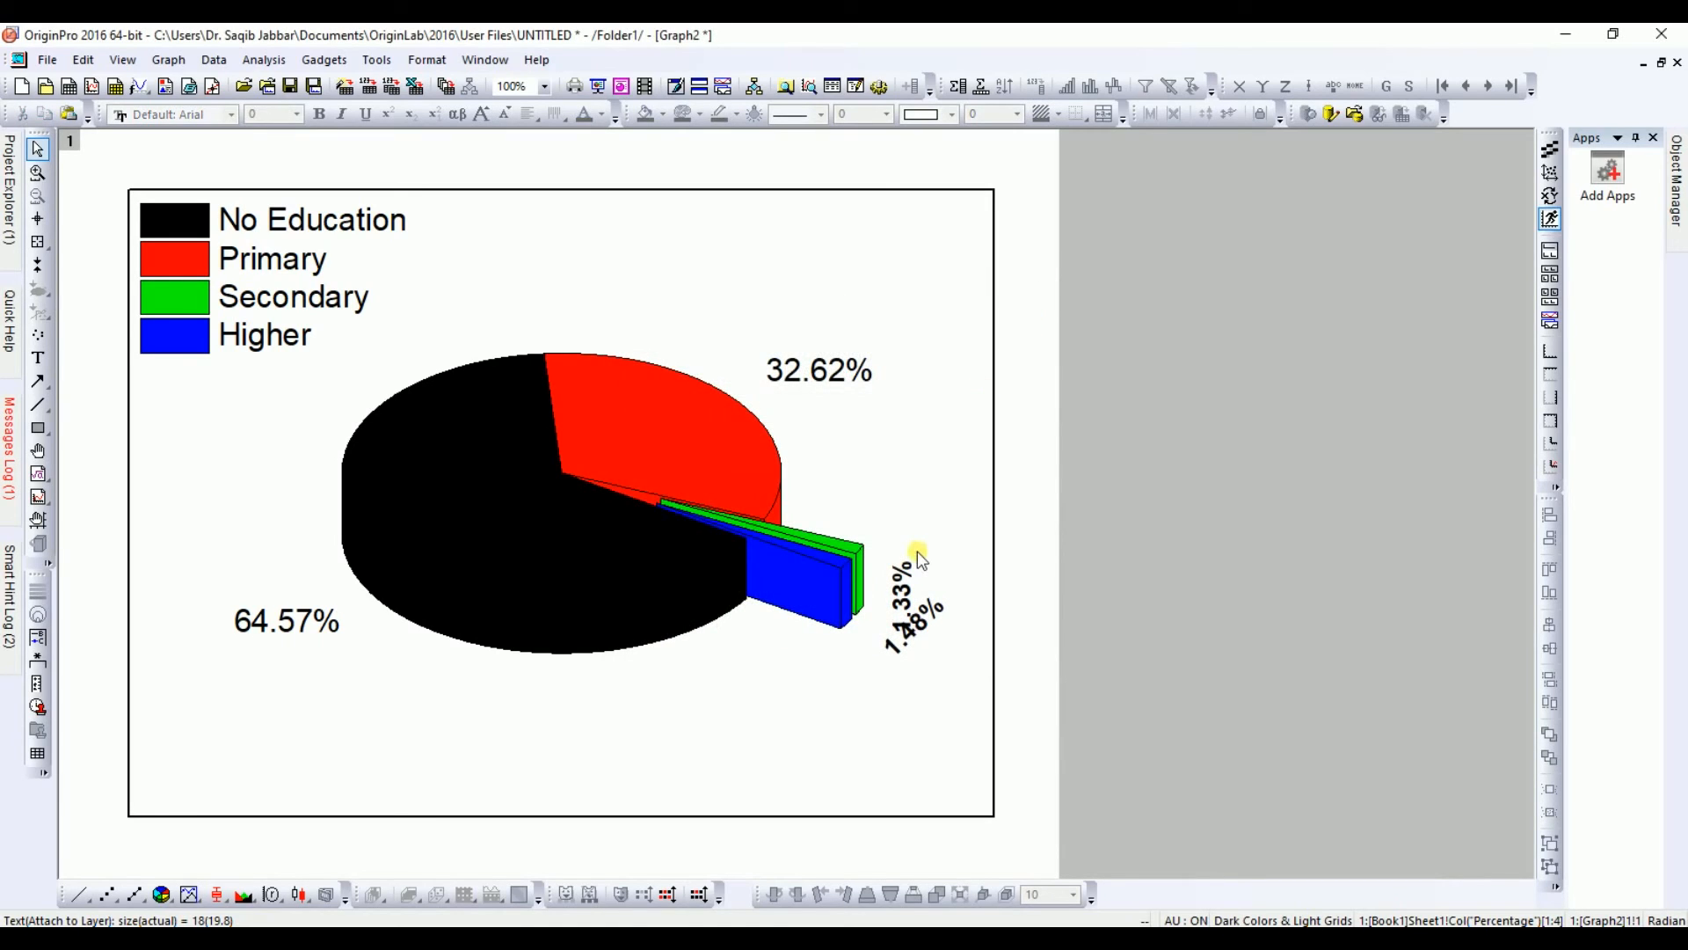
# Step: Change the 1.48% label's rotation to 135 degrees
pyautogui.click(919, 618)
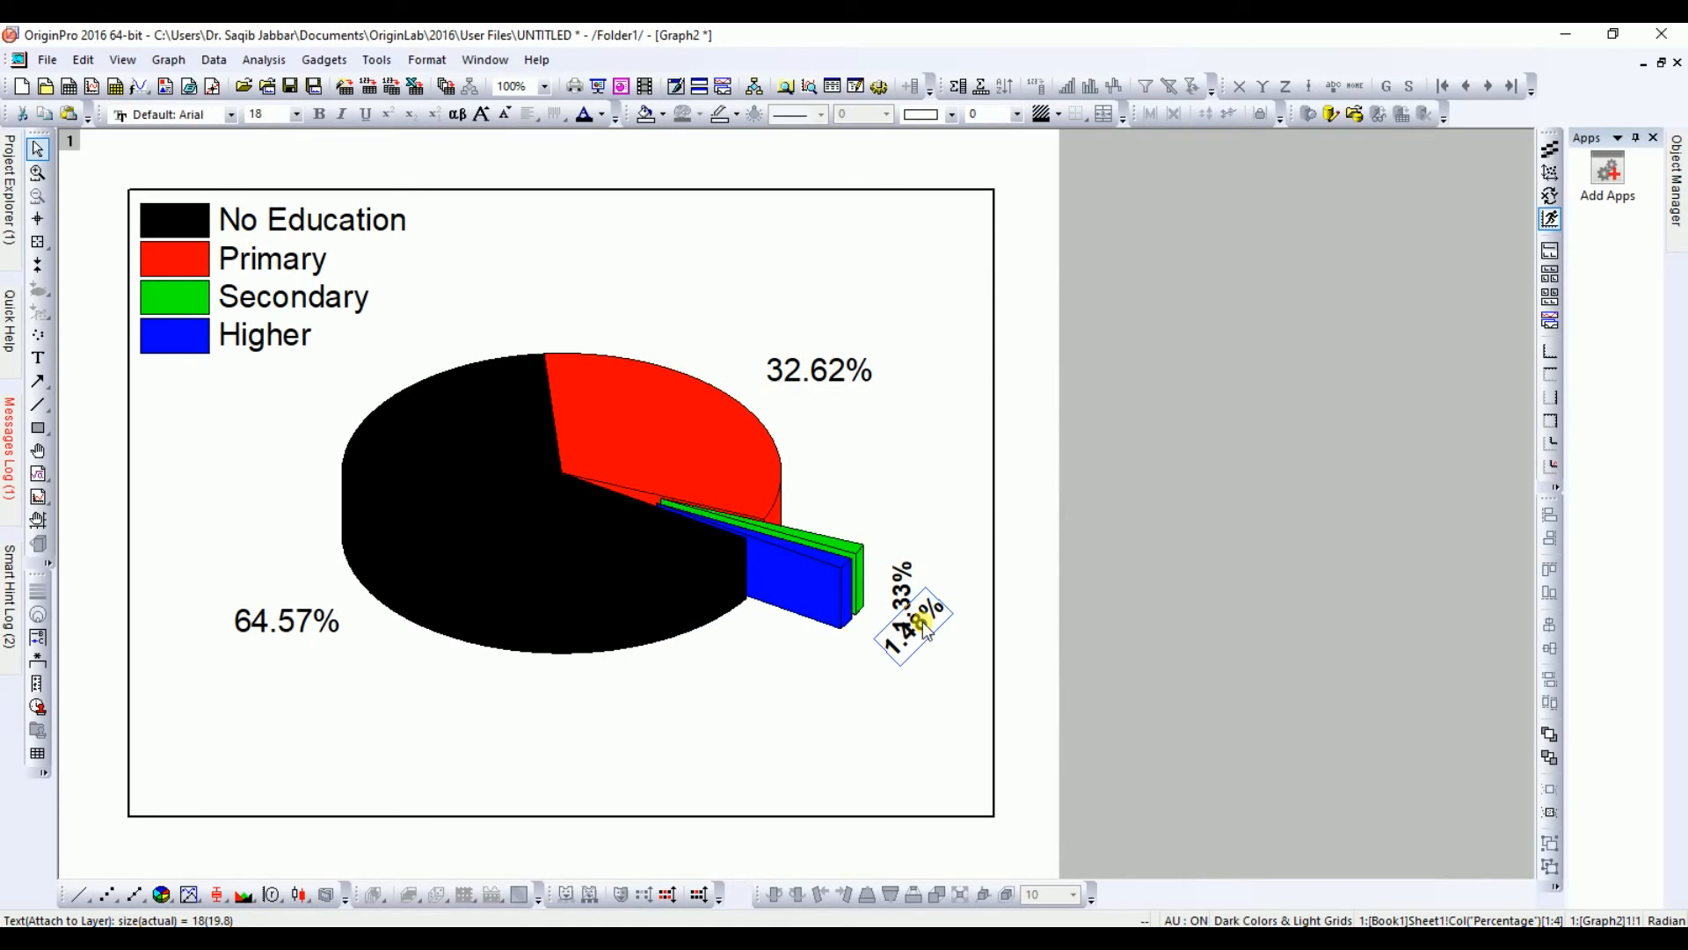
pyautogui.doubleClick(922, 620)
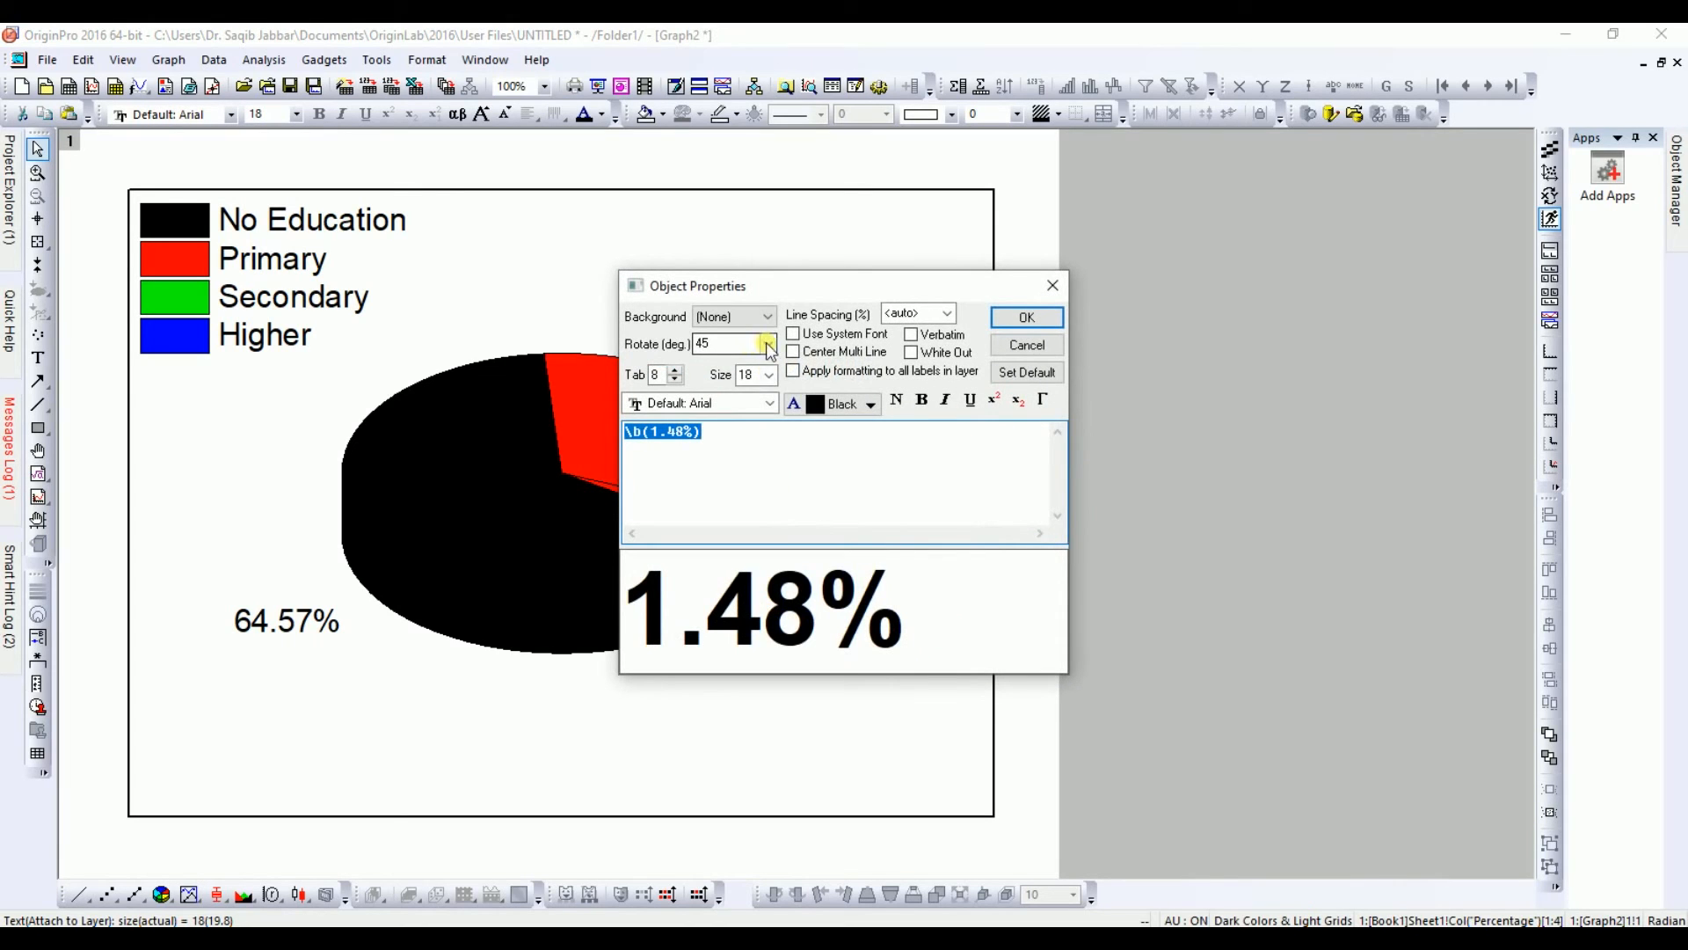
pyautogui.click(769, 344)
pyautogui.click(723, 404)
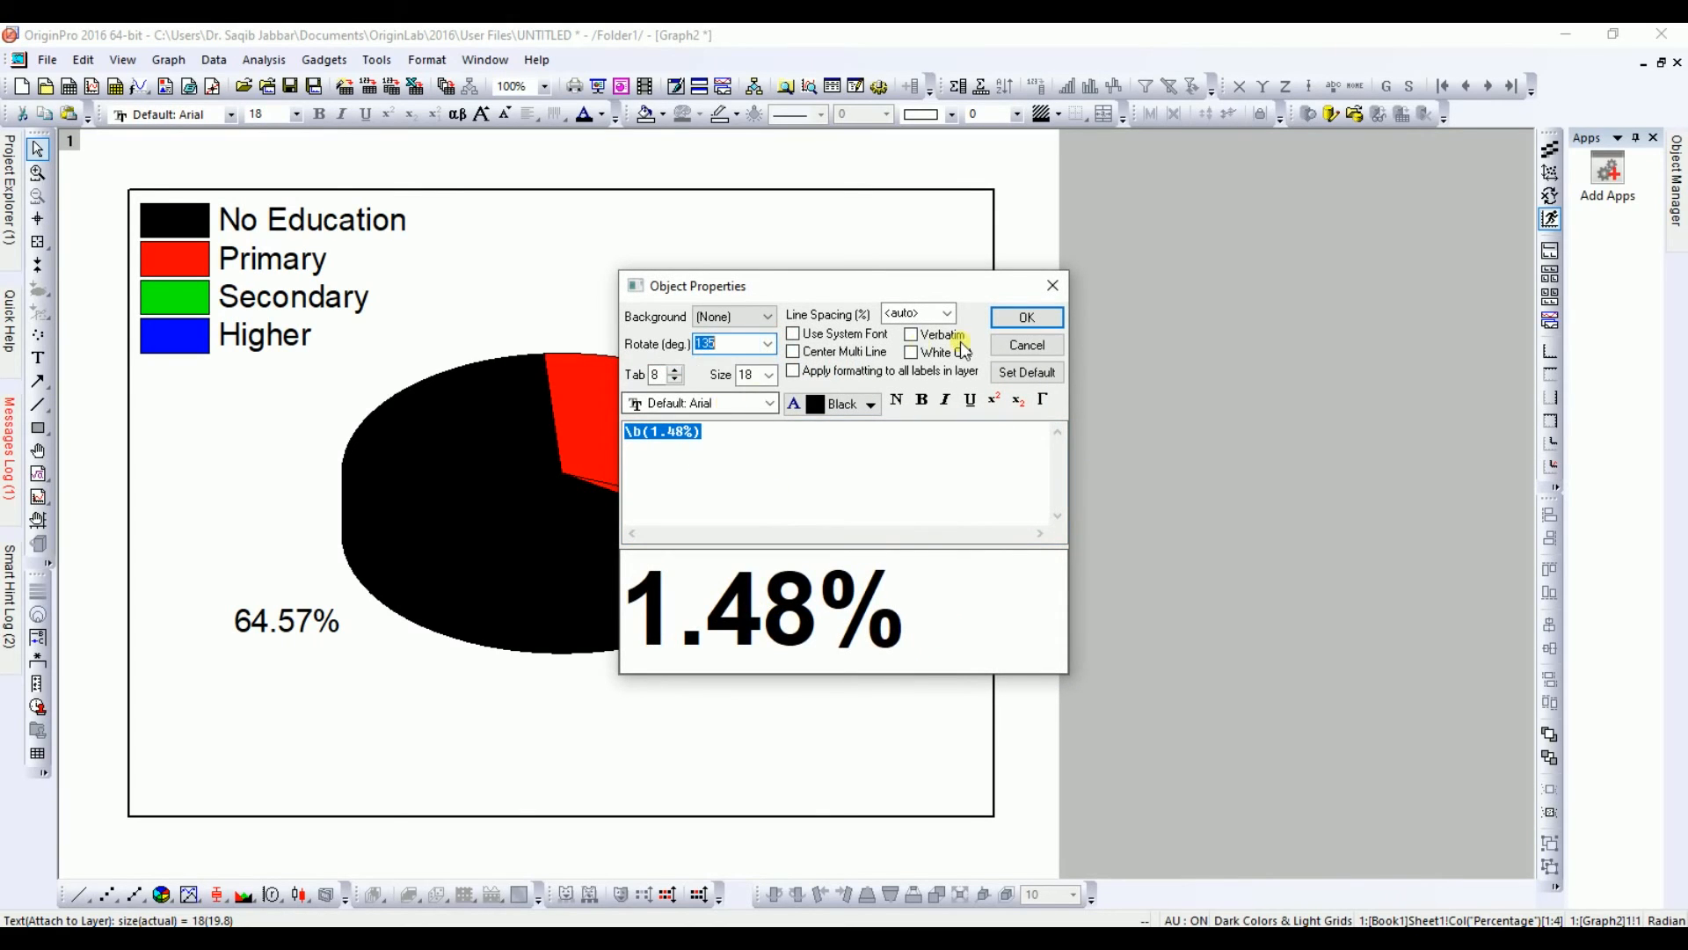
pyautogui.click(1025, 316)
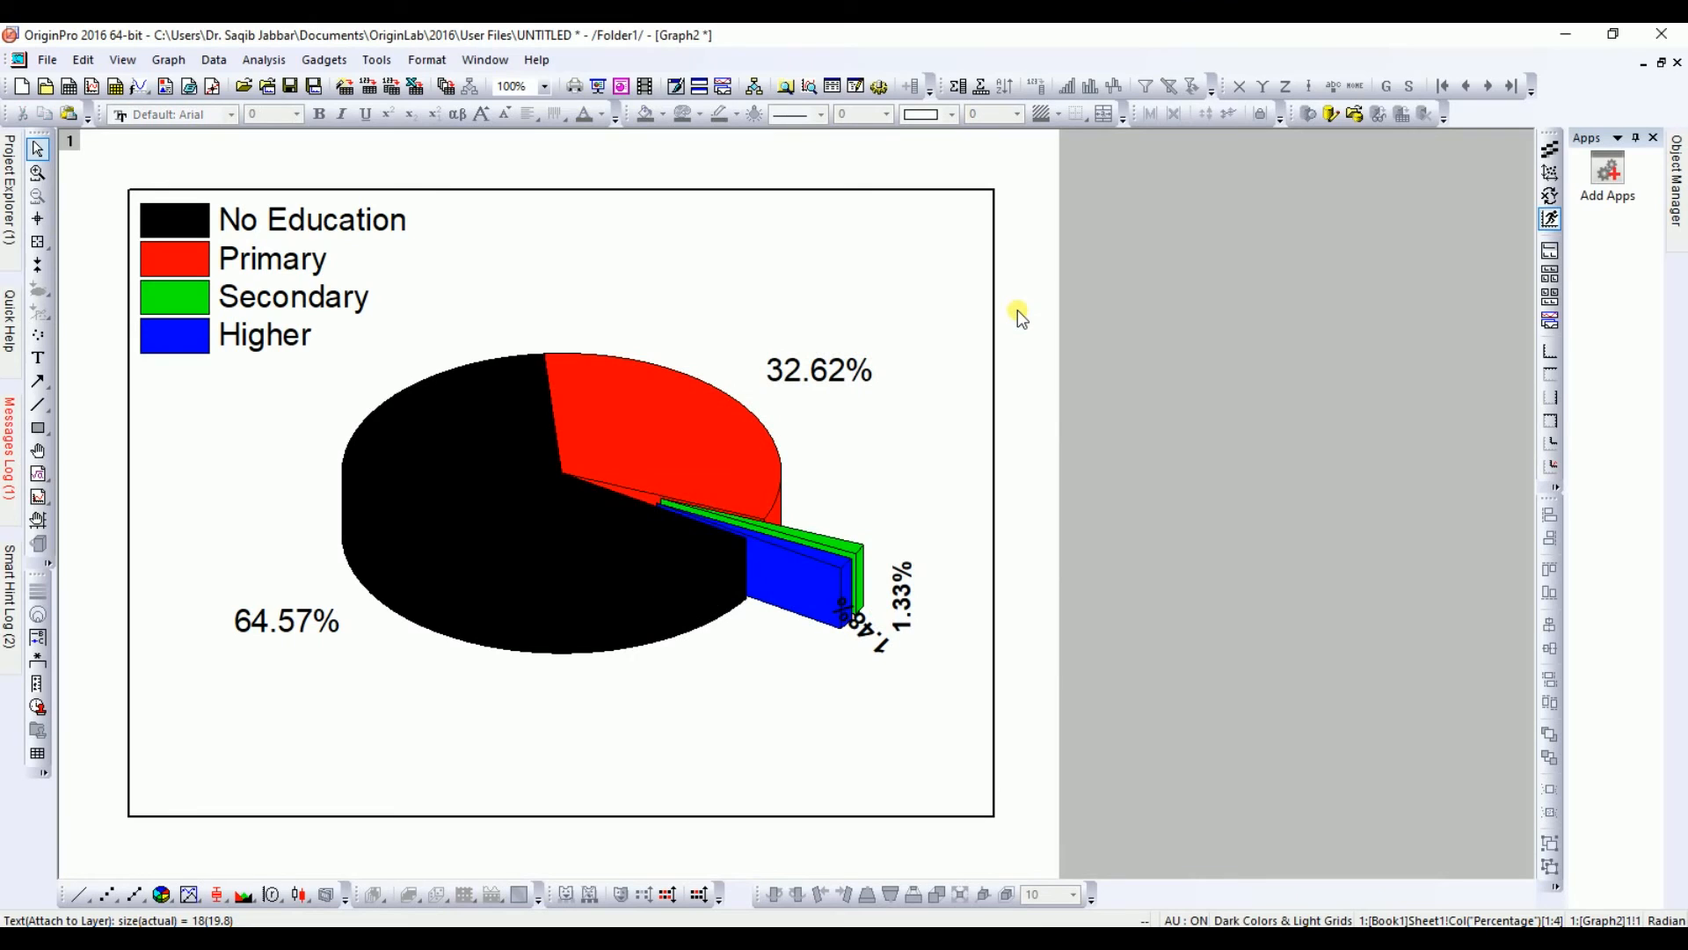
# Step: Change the 1.48% label's rotation to 180 degrees
pyautogui.doubleClick(867, 615)
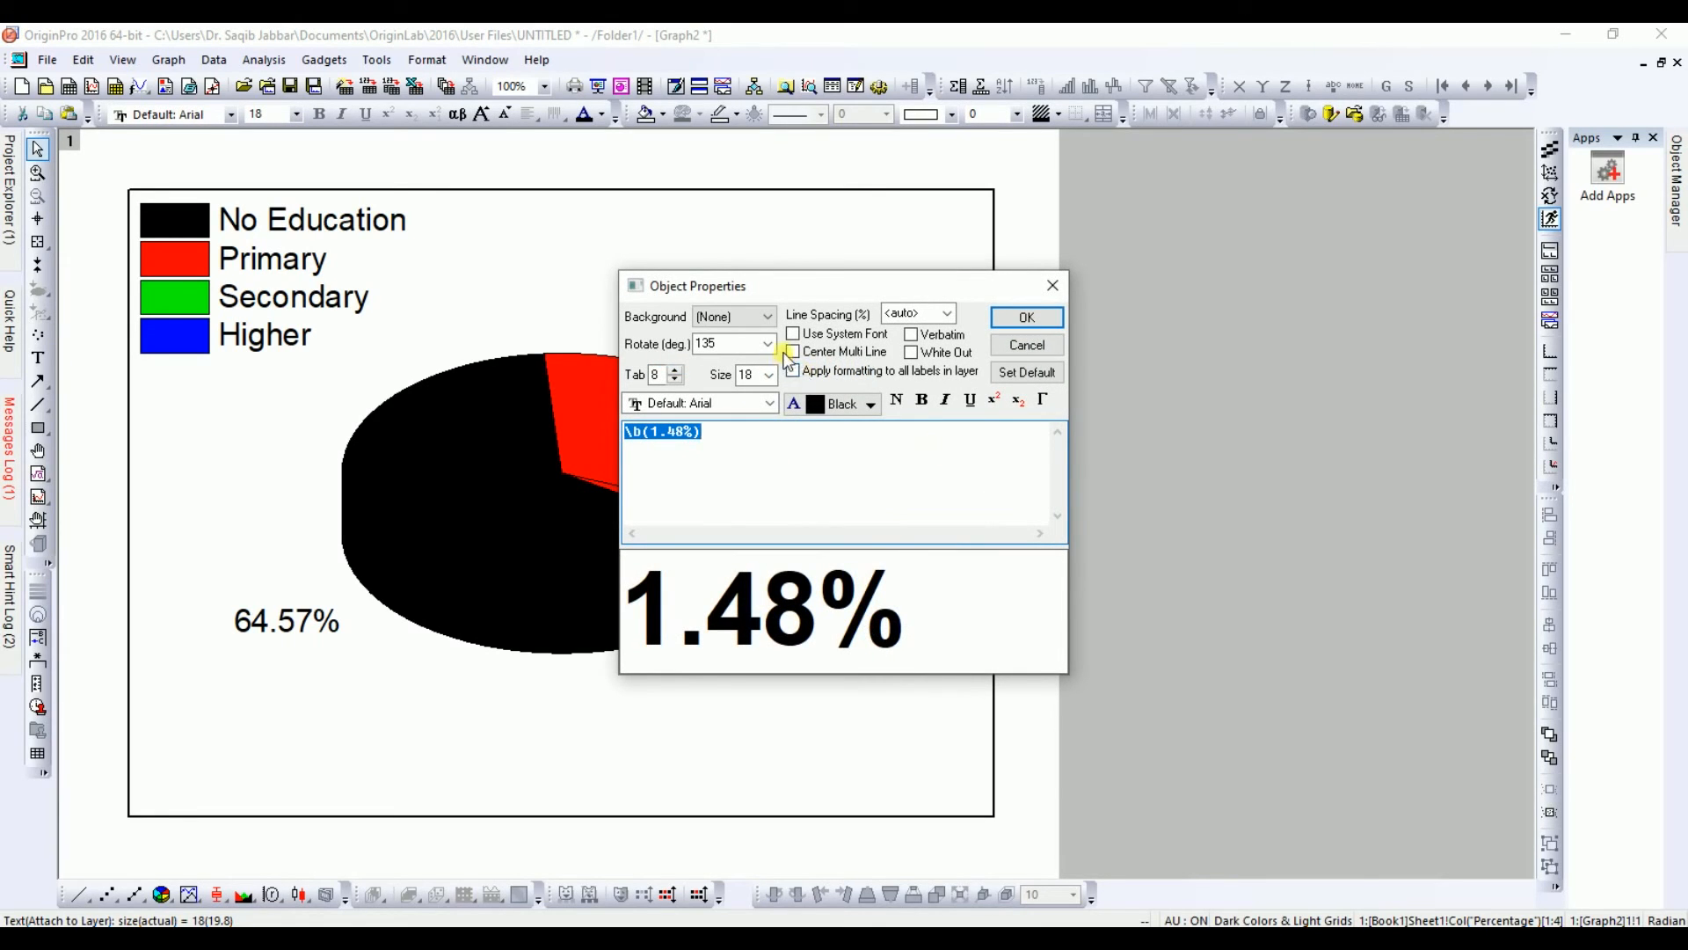
pyautogui.click(770, 345)
pyautogui.click(732, 417)
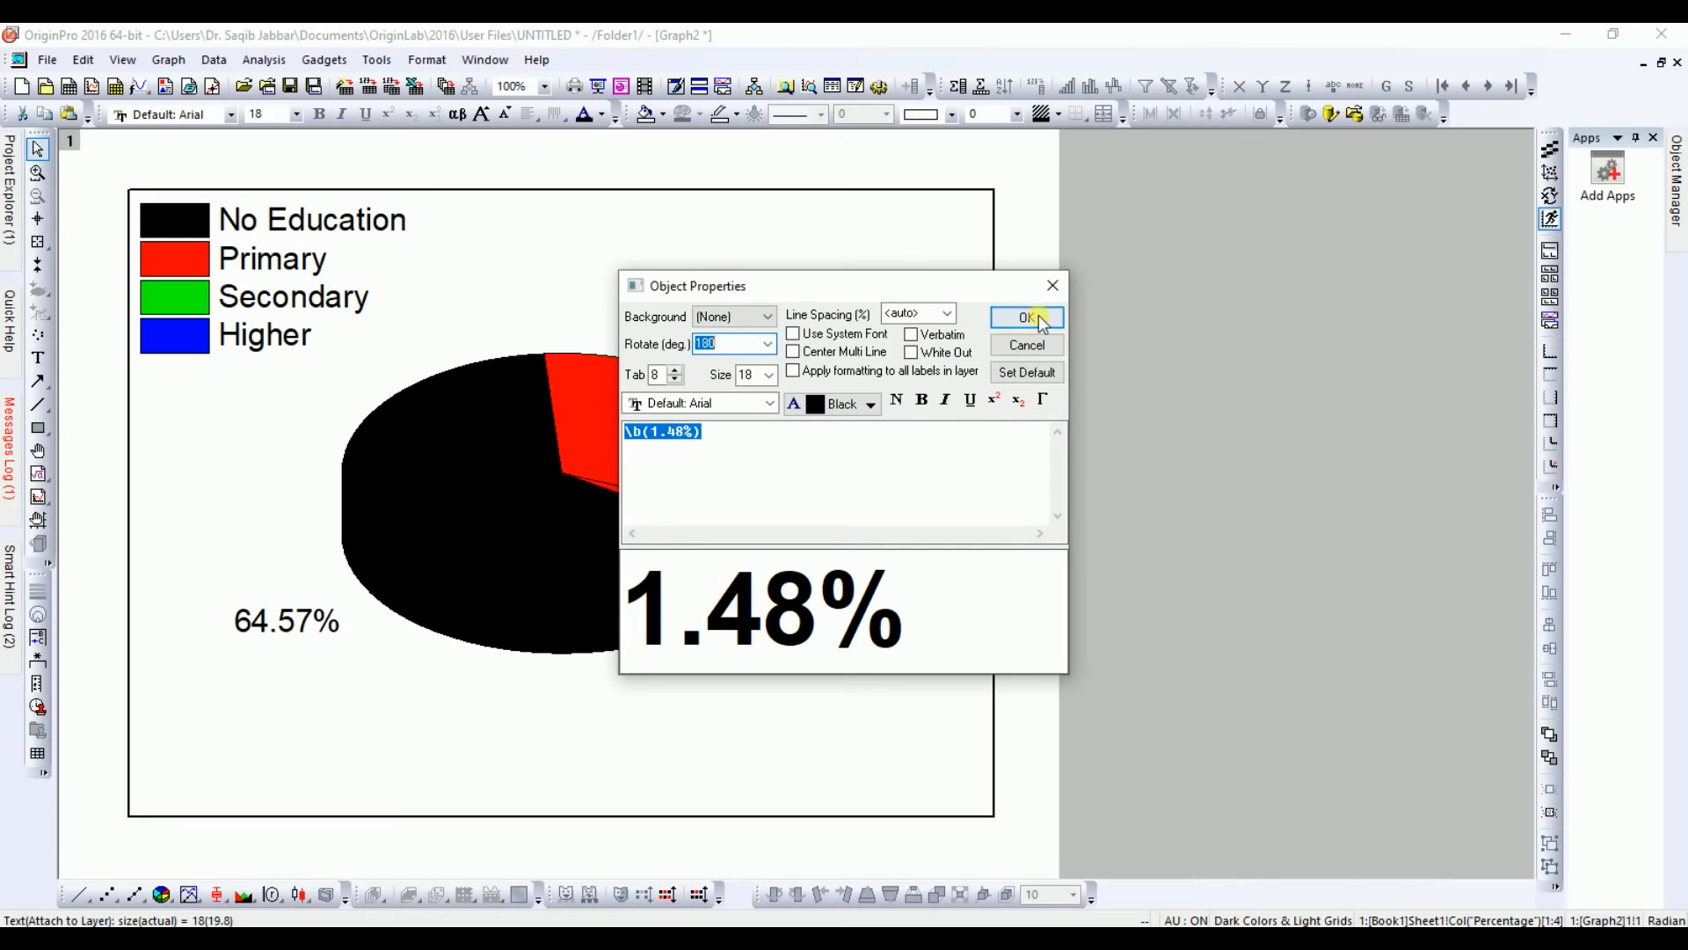
pyautogui.click(1027, 318)
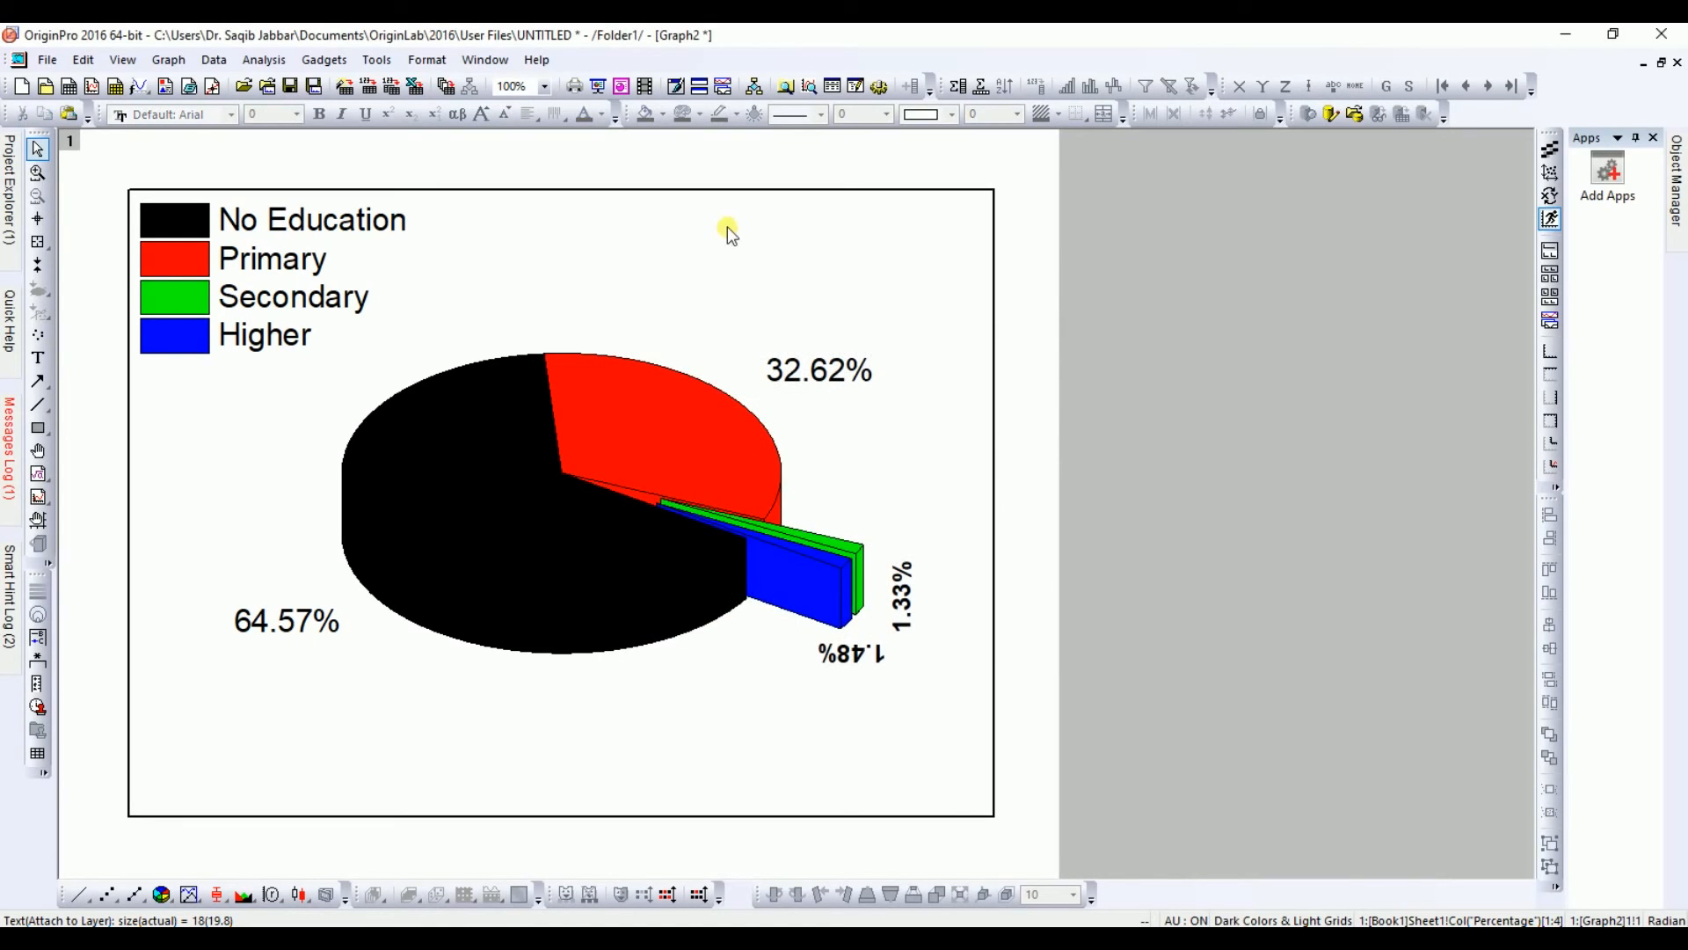
# Step: Change the 1.48% label's rotation to 225 degrees
pyautogui.doubleClick(851, 655)
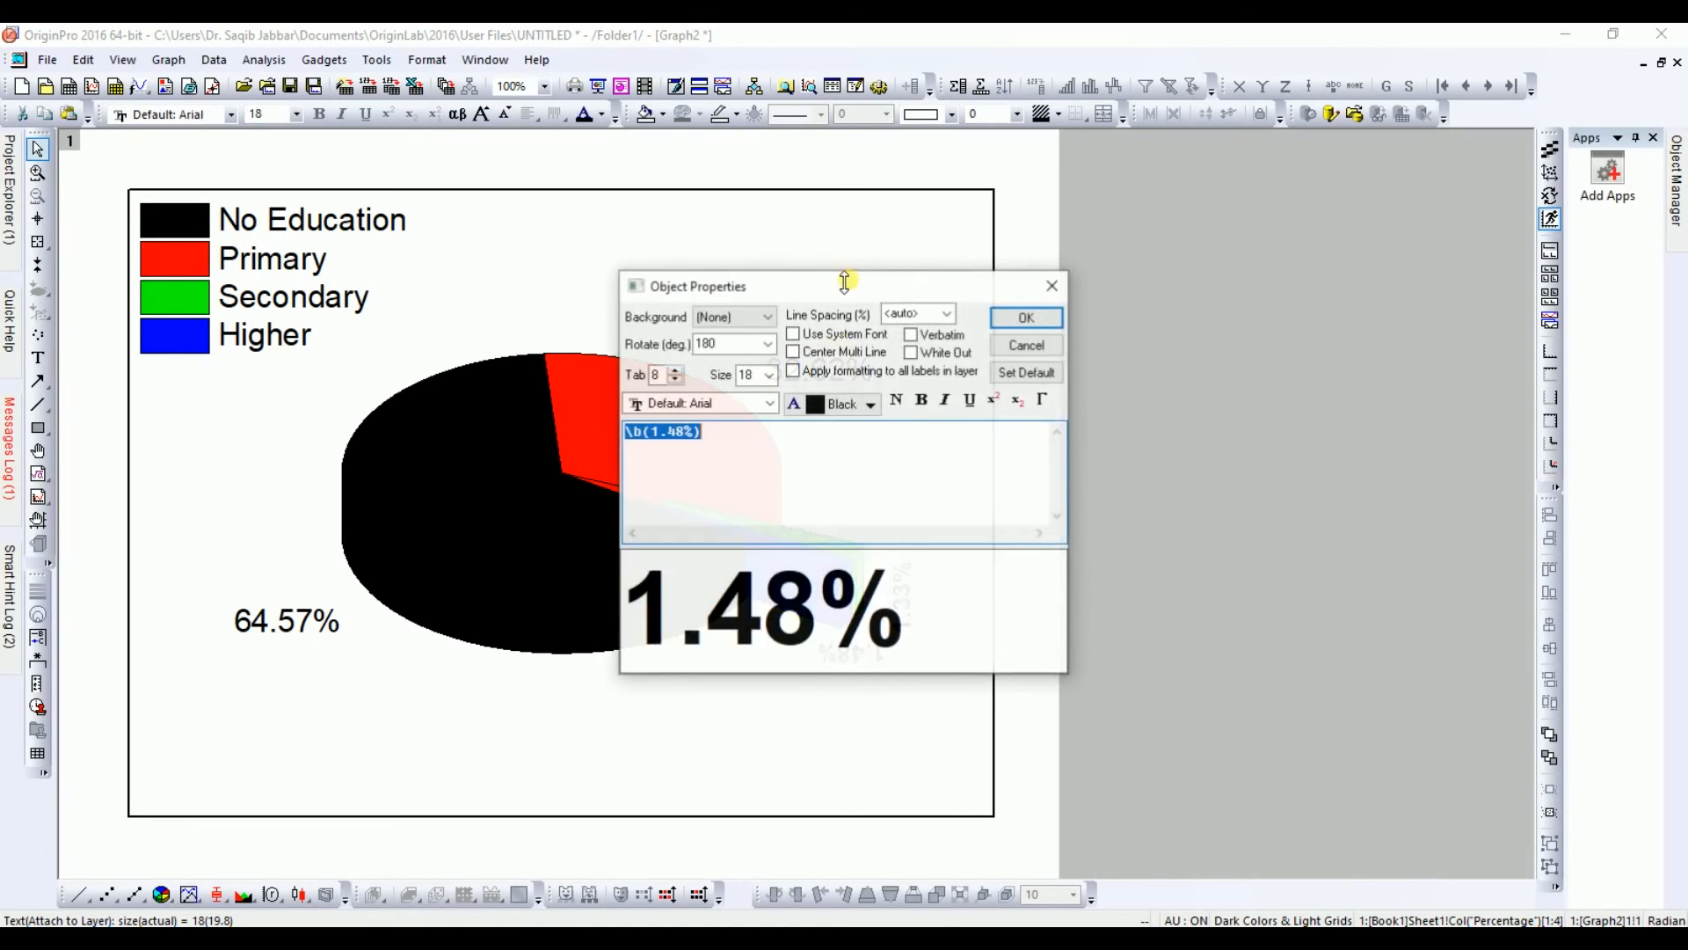
pyautogui.click(768, 344)
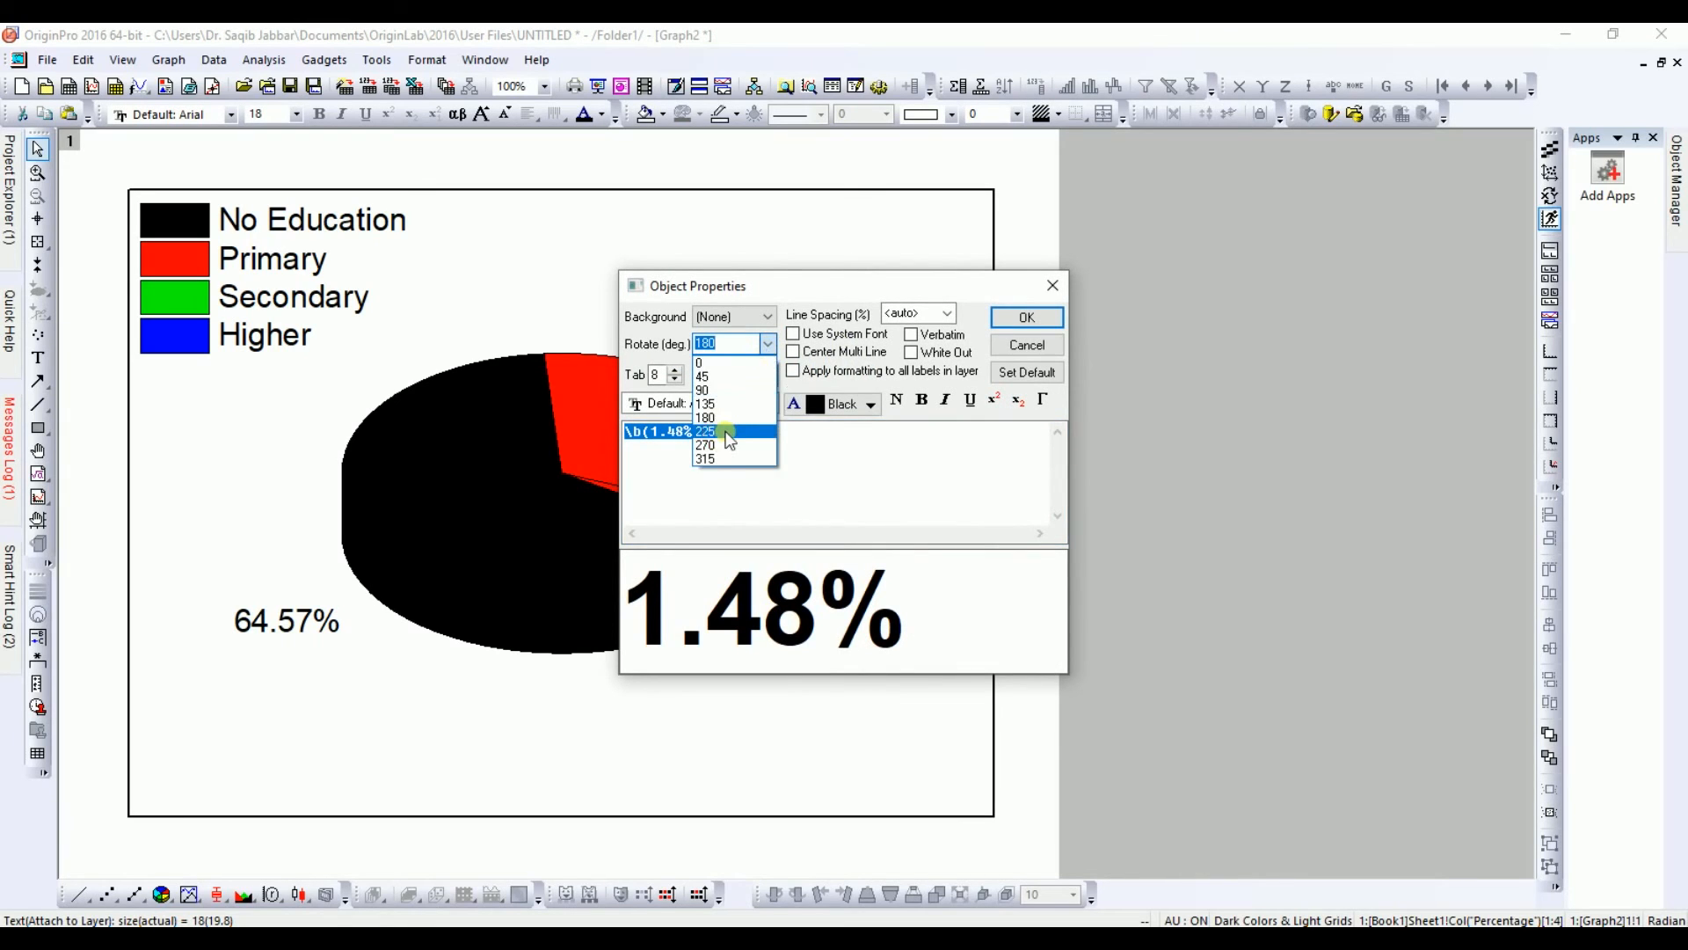
pyautogui.click(727, 432)
pyautogui.click(1043, 322)
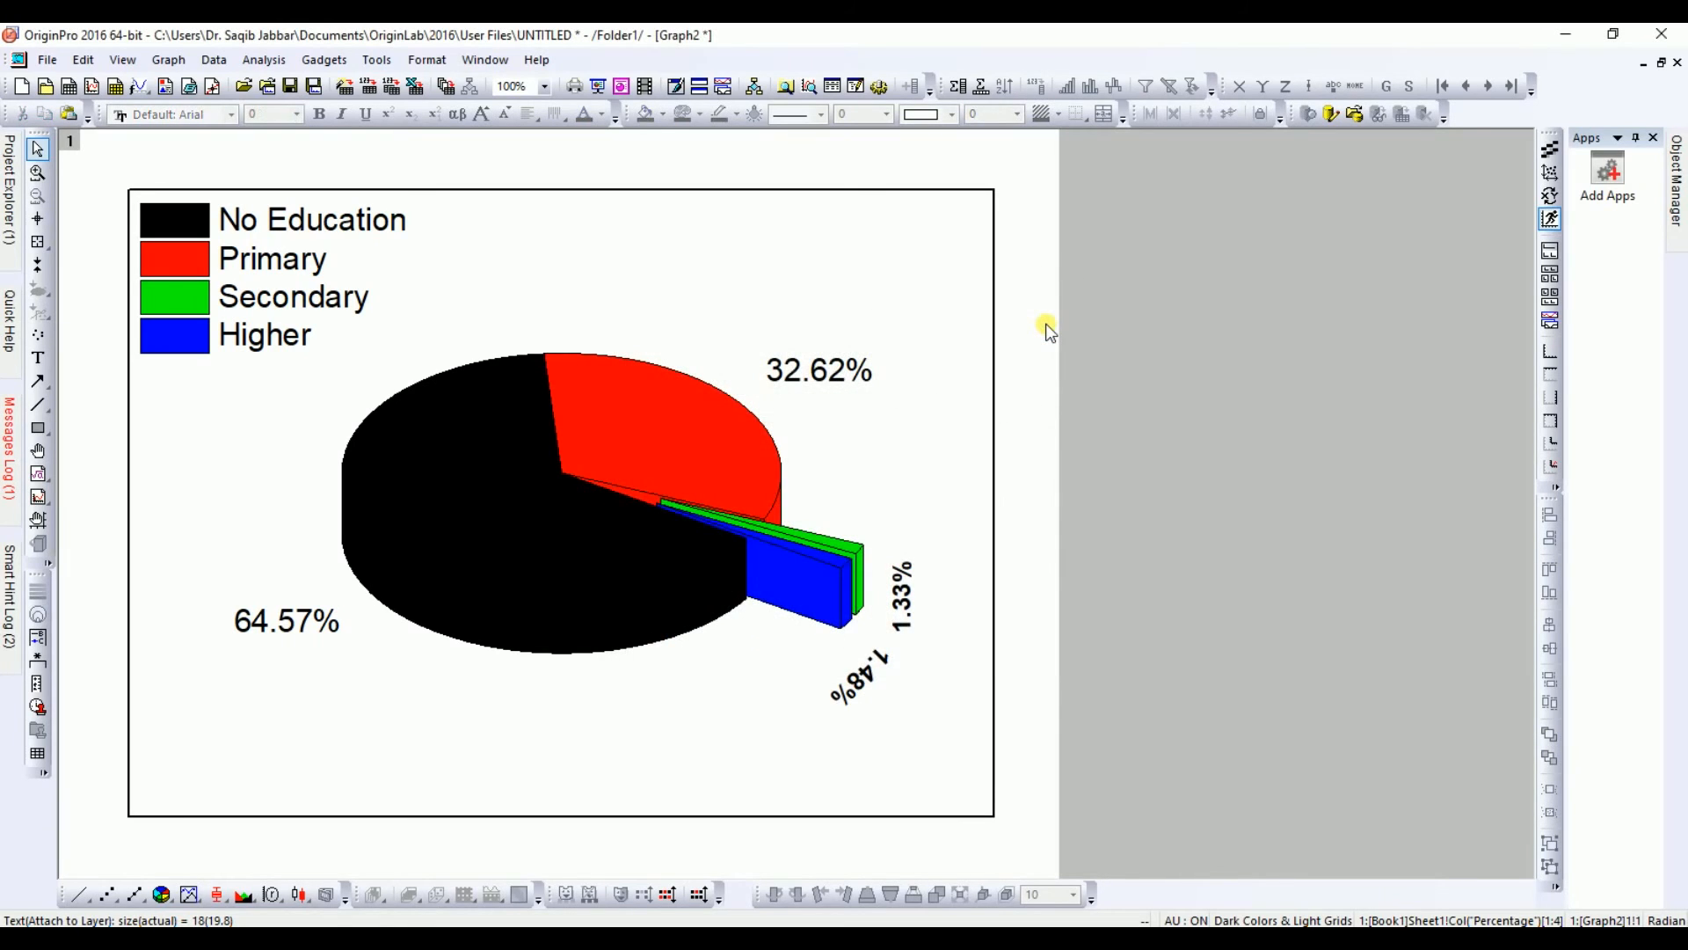
# Step: Set the 1.48% label's rotation to 270 degrees
pyautogui.doubleClick(850, 686)
pyautogui.click(769, 343)
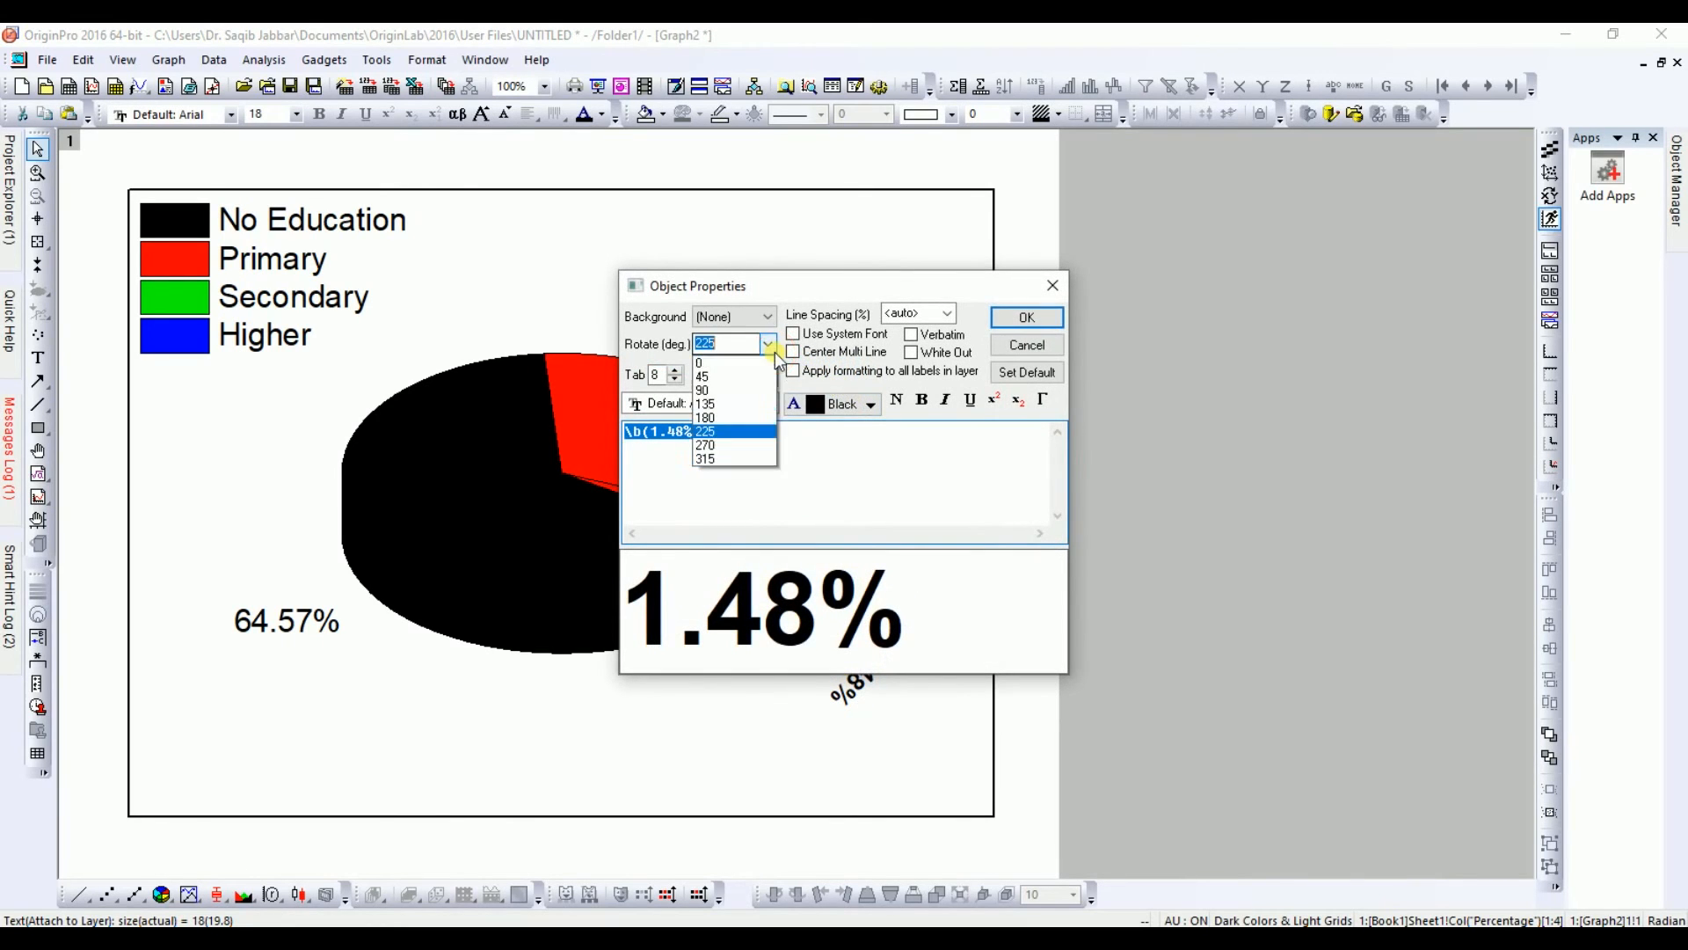
pyautogui.click(743, 446)
pyautogui.click(1026, 316)
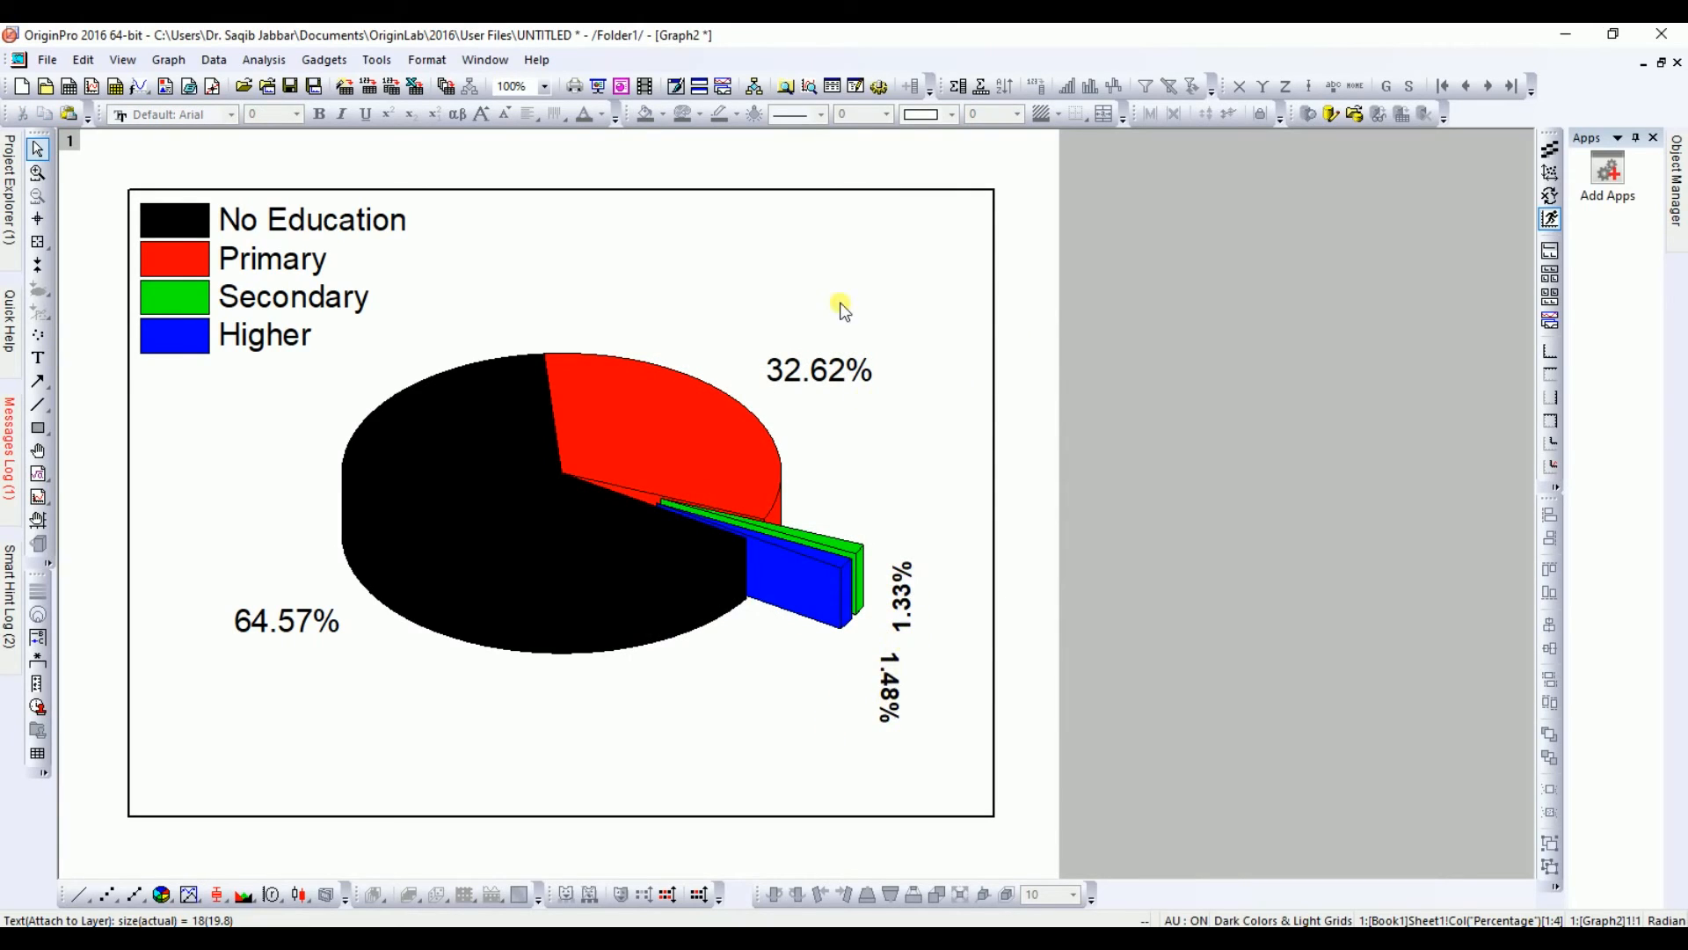
pyautogui.click(795, 374)
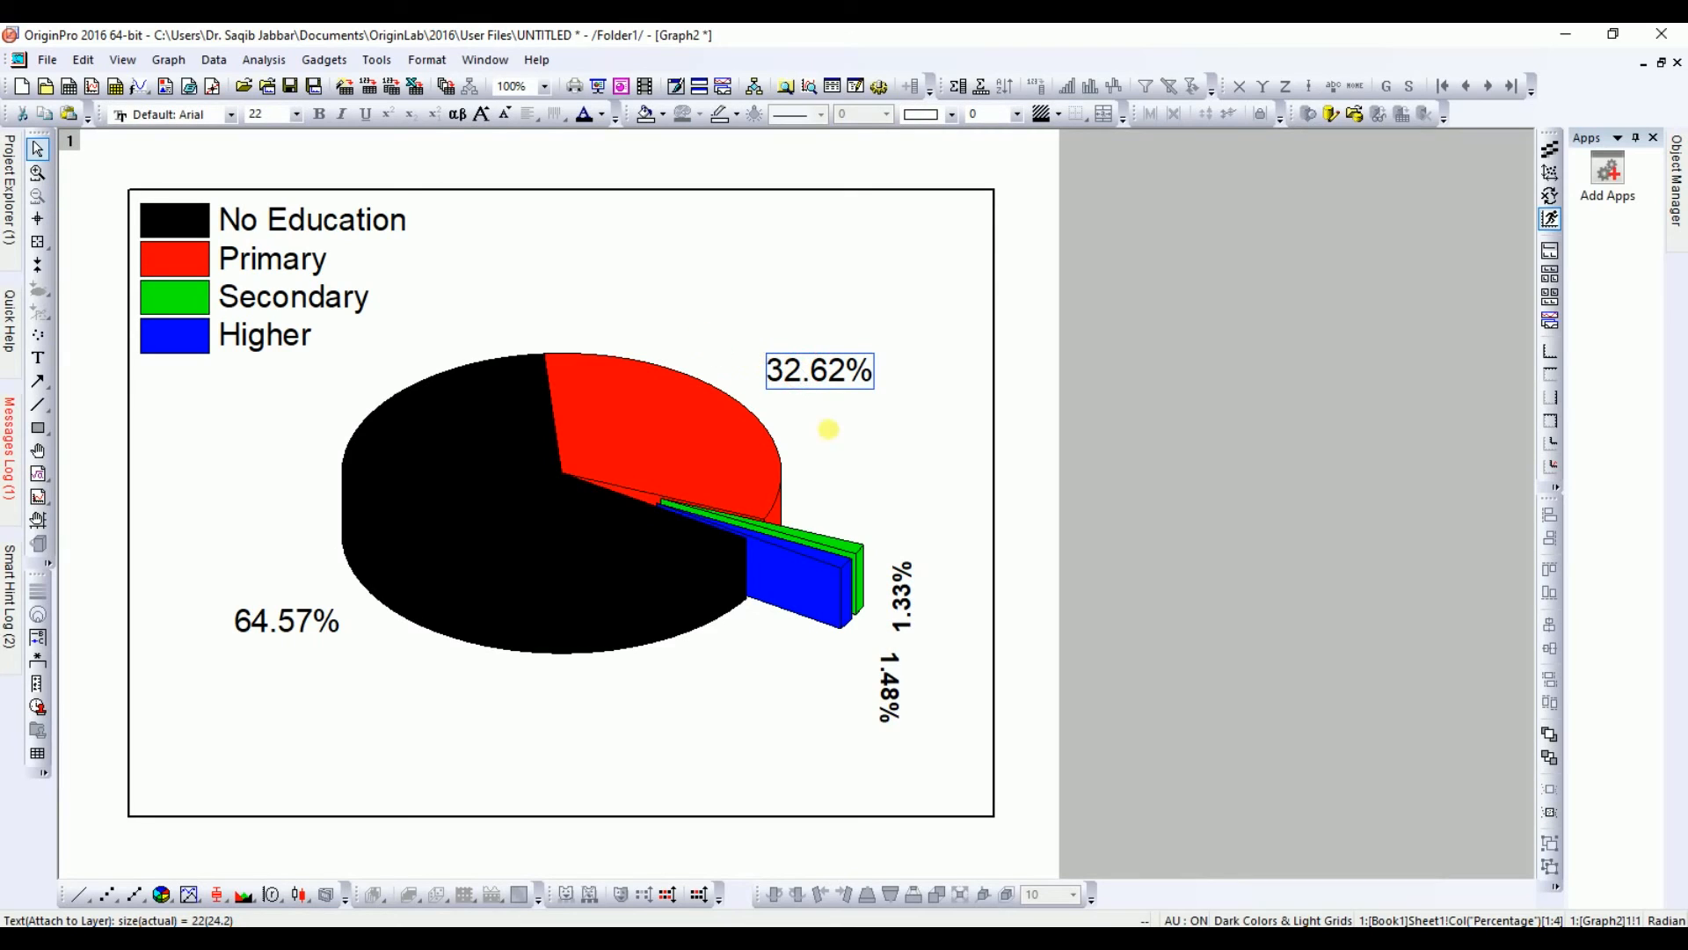
pyautogui.click(896, 602)
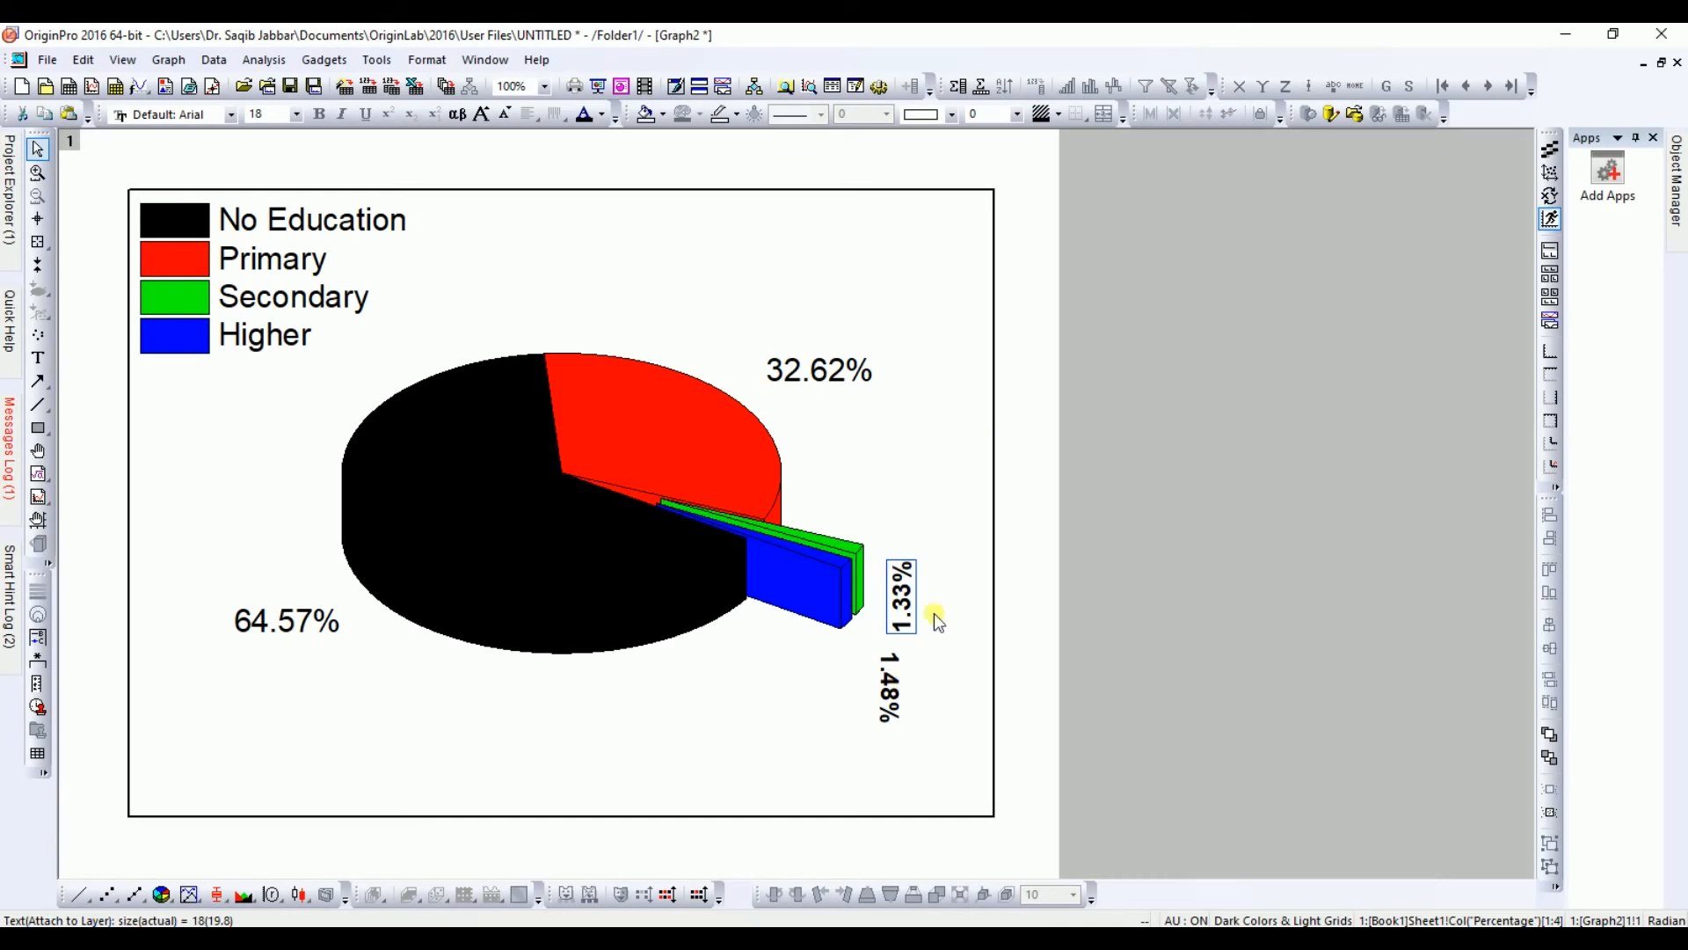
pyautogui.click(982, 428)
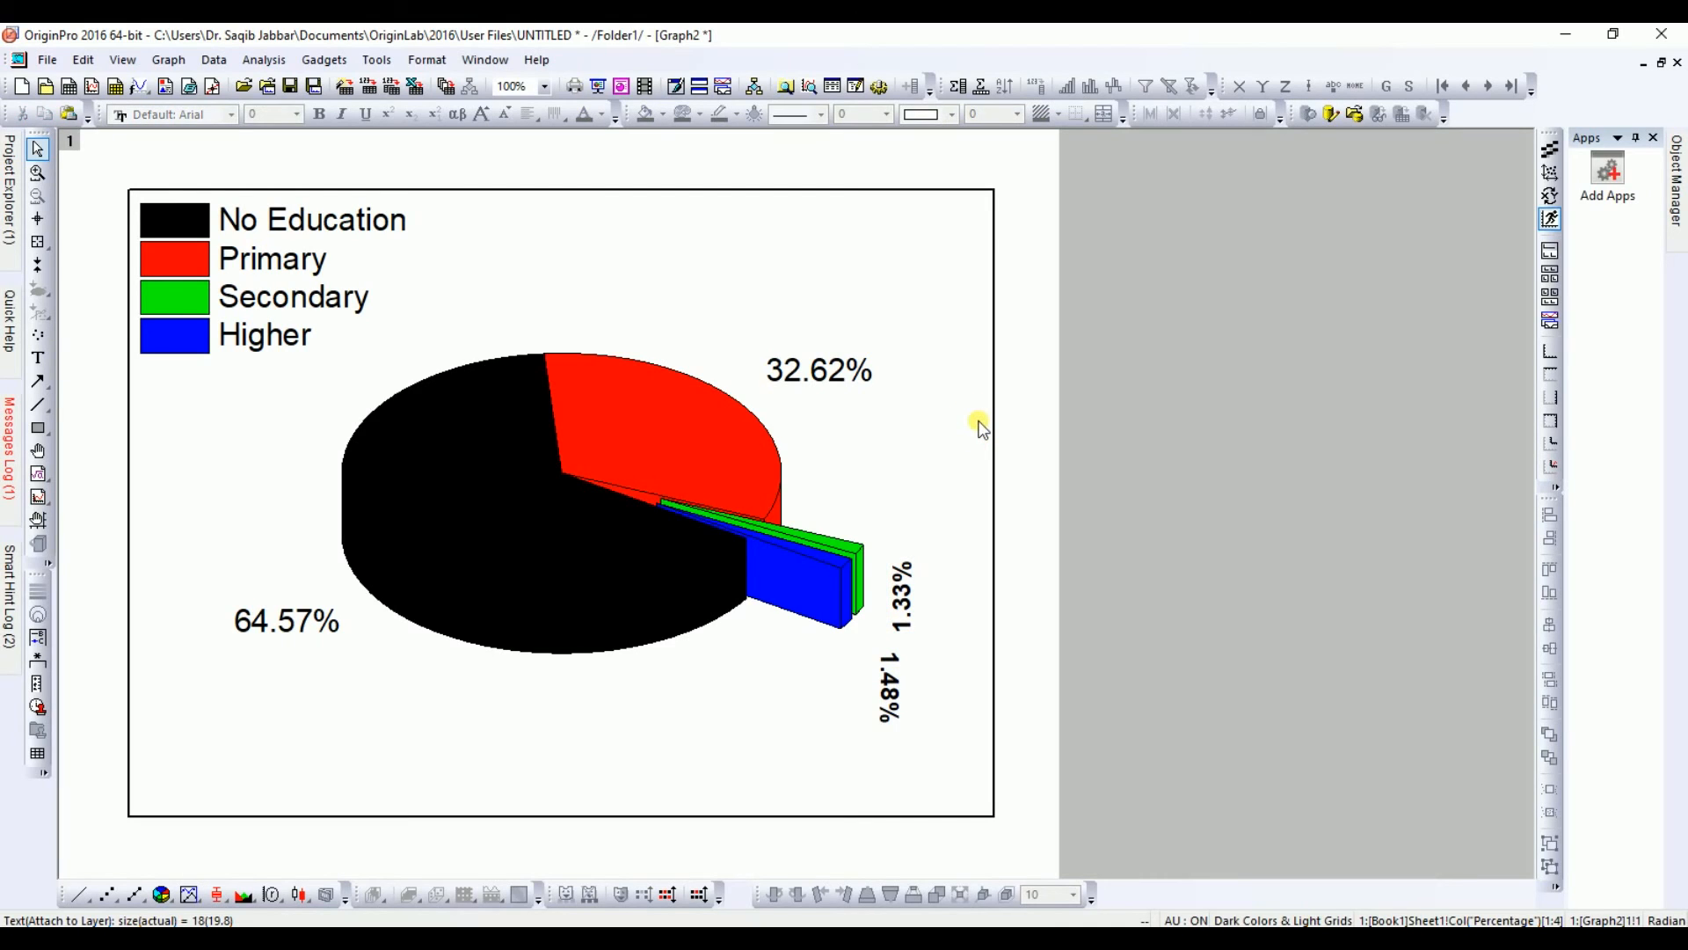
pyautogui.click(899, 587)
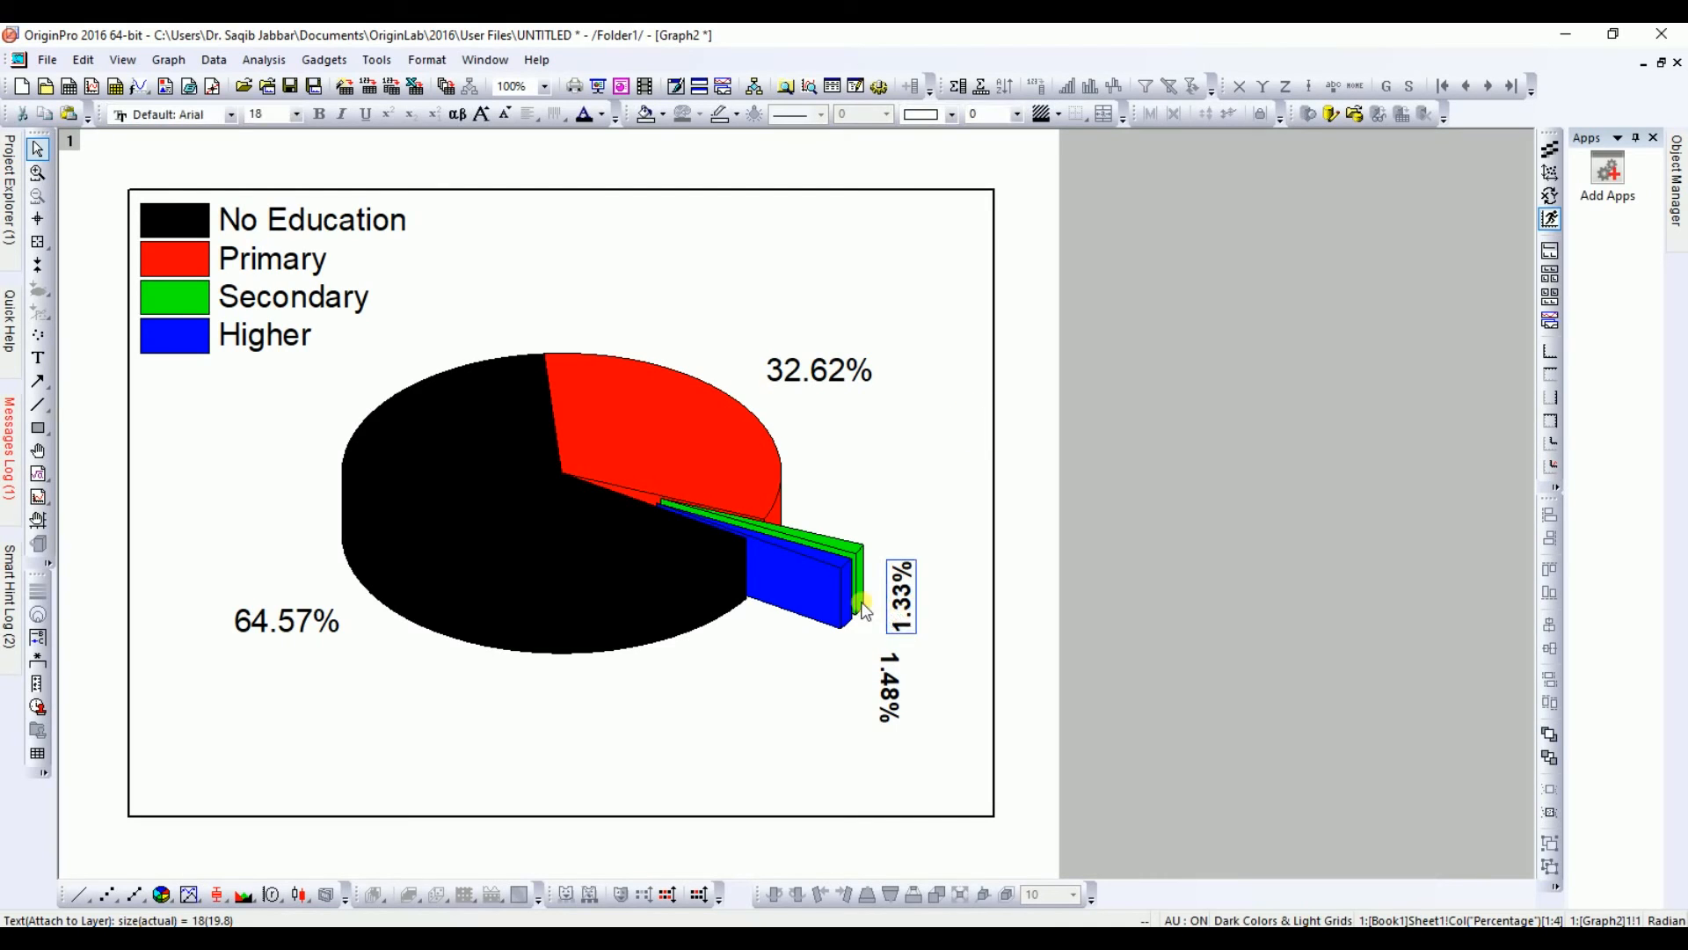
# Step: Reduce the exploded wedges' displacement to 30% of the radius in the pie geometry settings
pyautogui.doubleClick(584, 562)
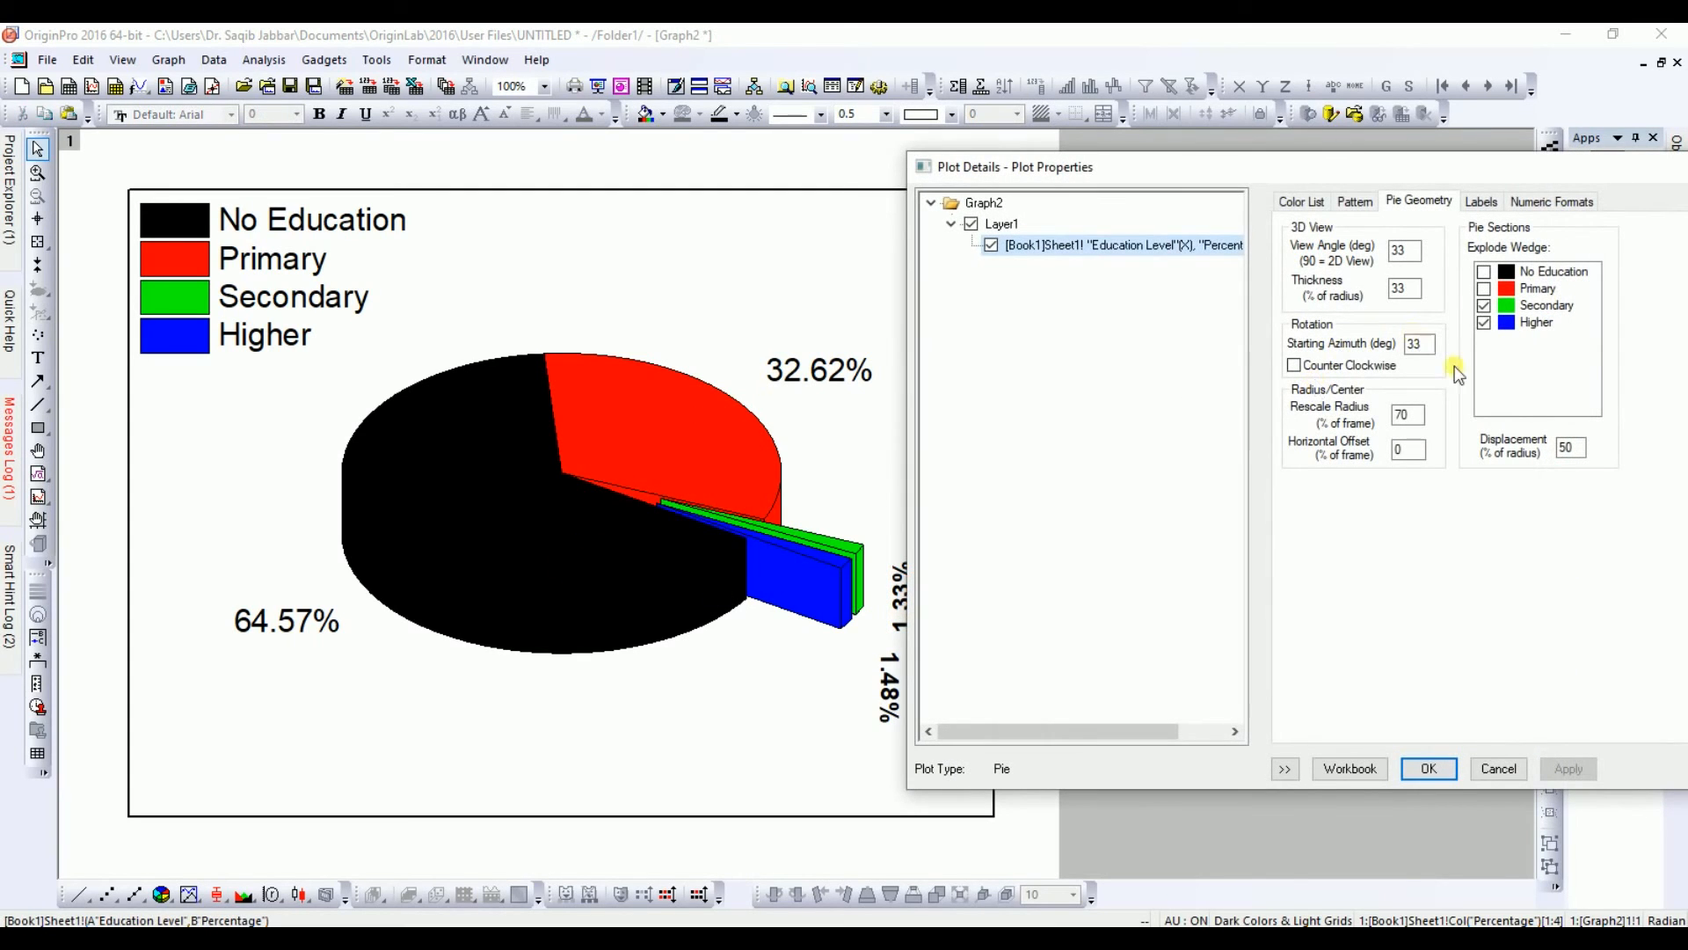
pyautogui.doubleClick(1566, 448)
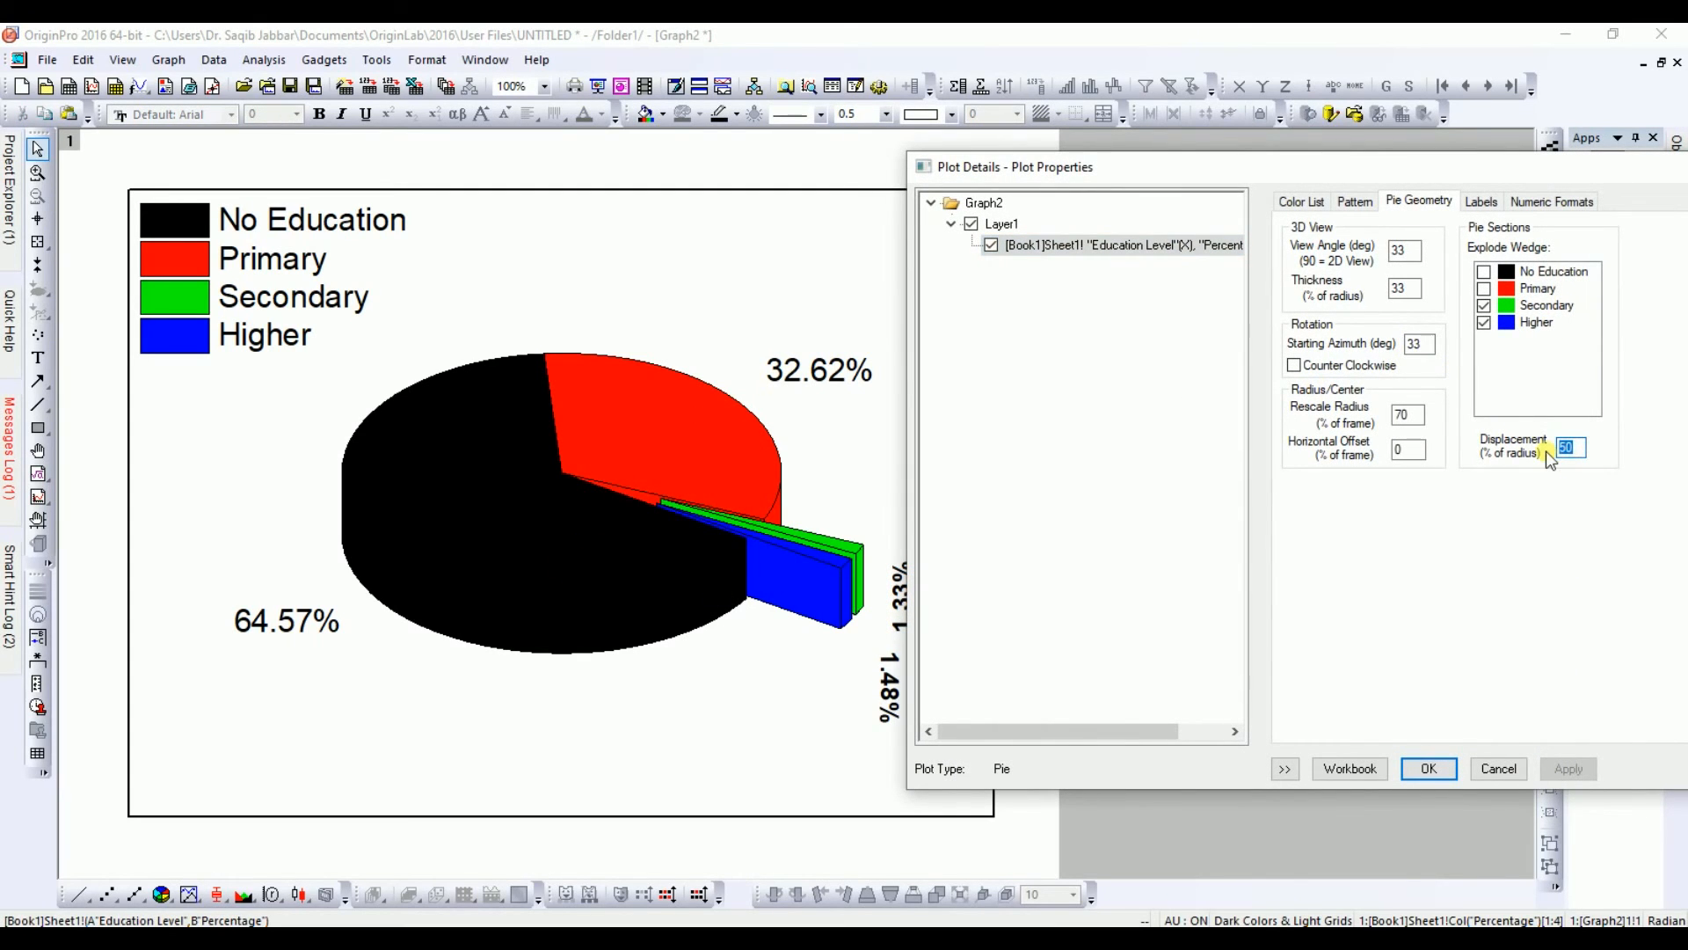
pyautogui.write('30')
pyautogui.click(1565, 770)
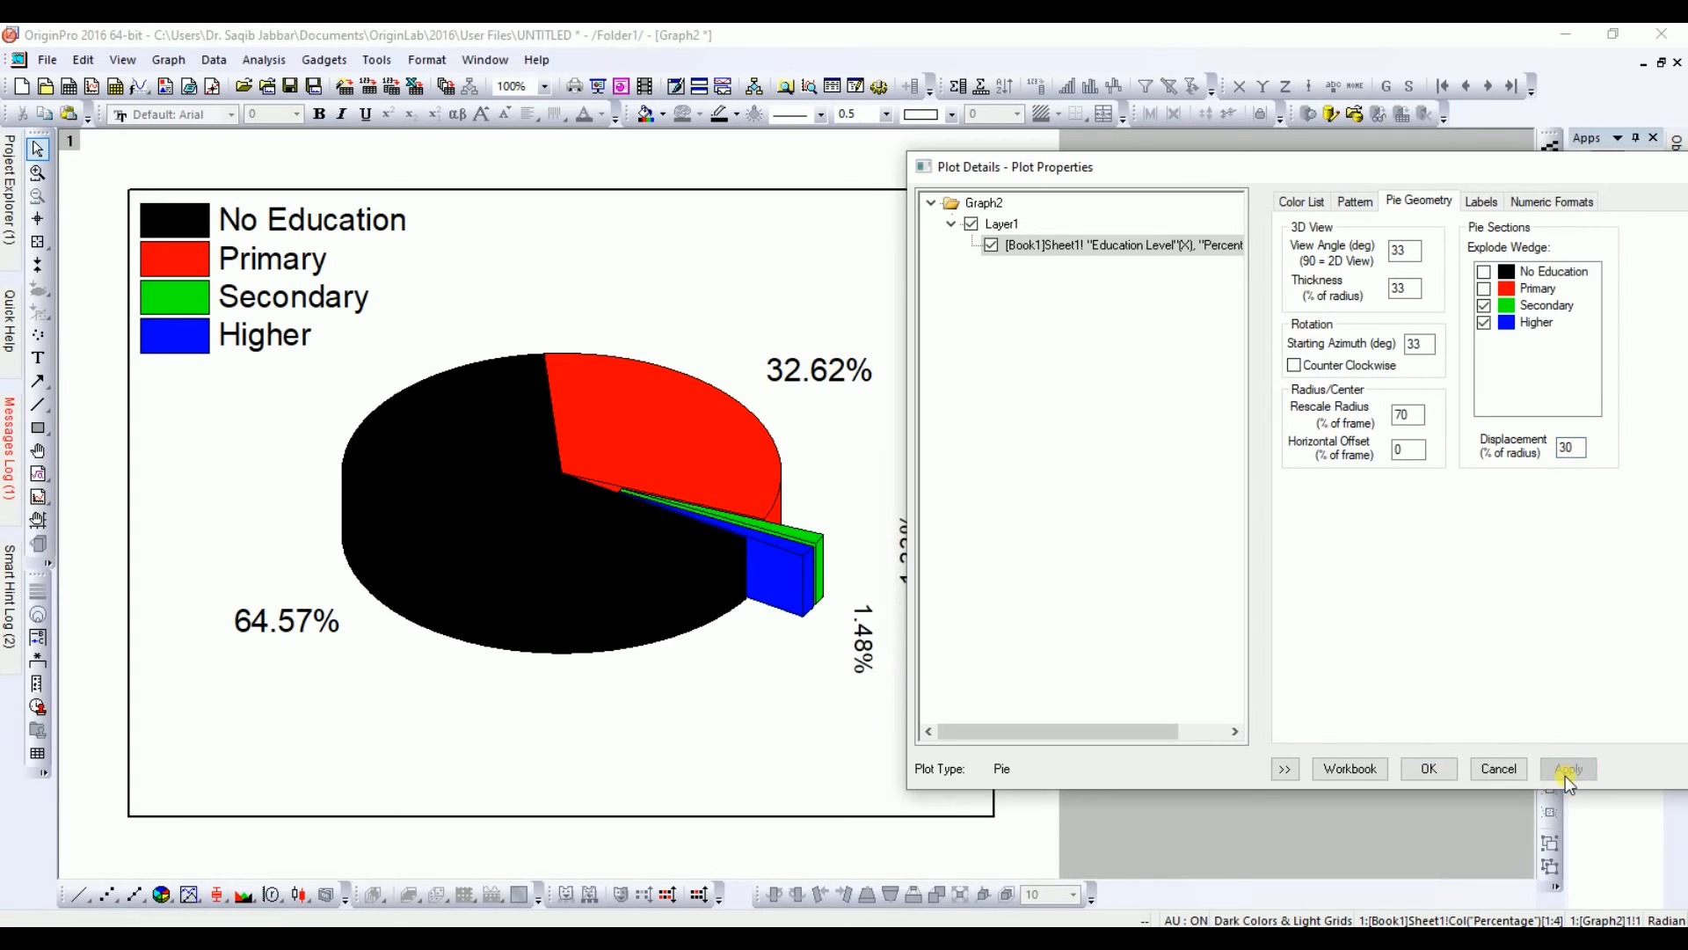
pyautogui.click(1427, 769)
# Step: Set the pie labels' distance from the pie edge to 30 and apply it
pyautogui.click(918, 582)
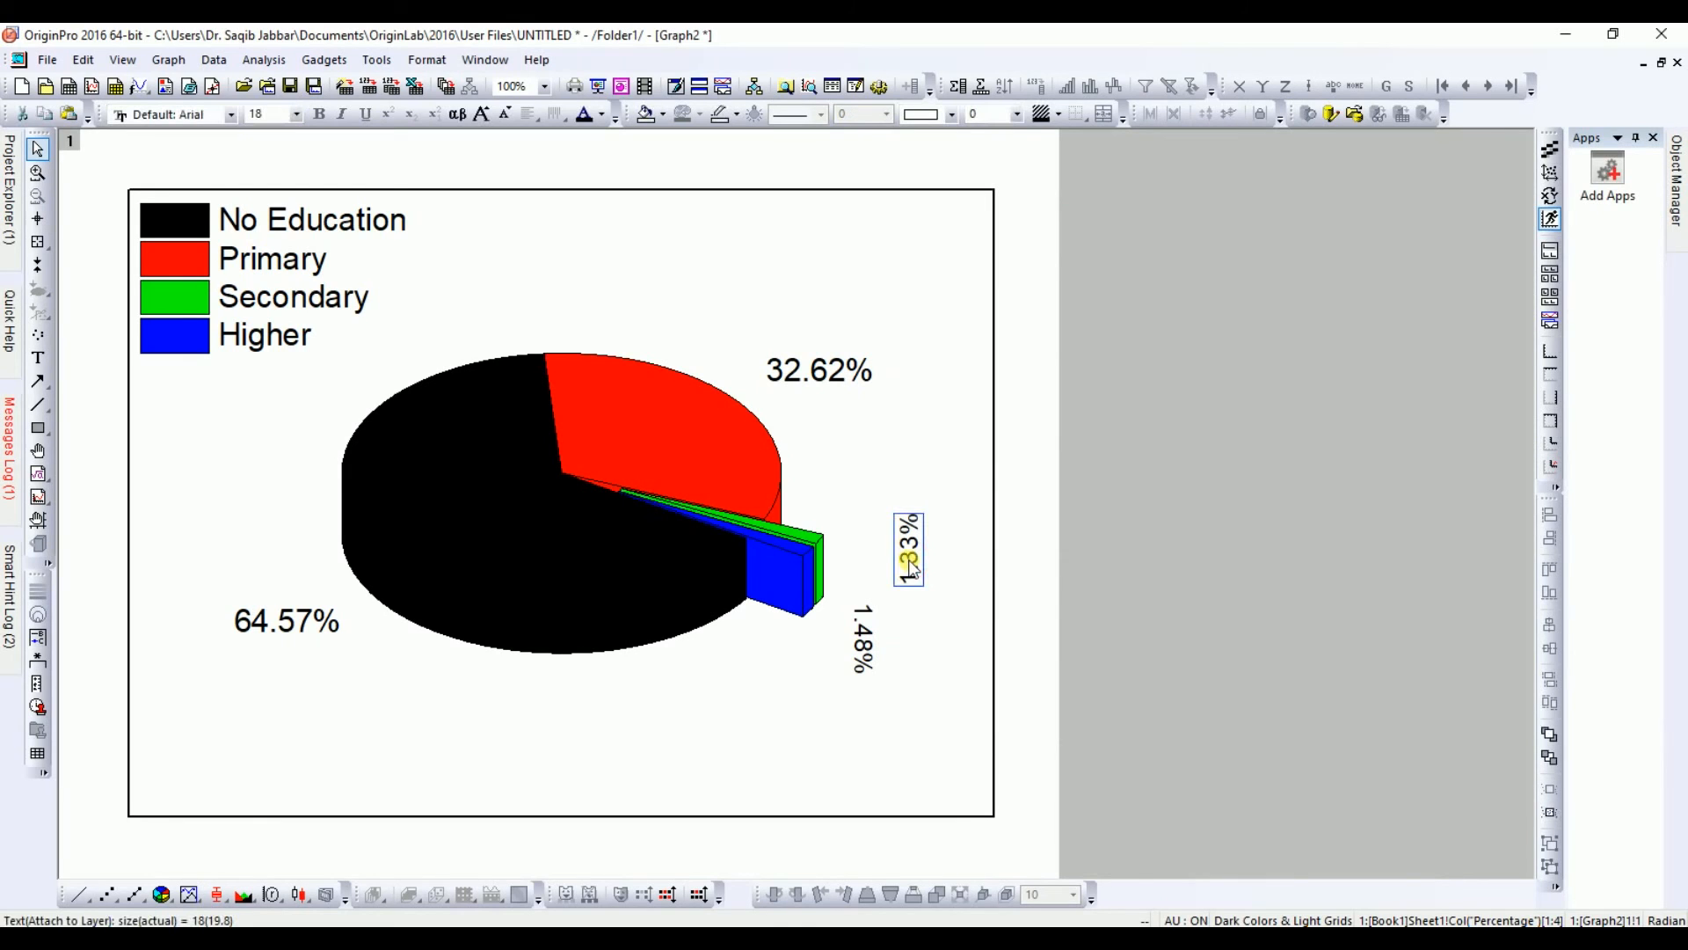
pyautogui.doubleClick(667, 464)
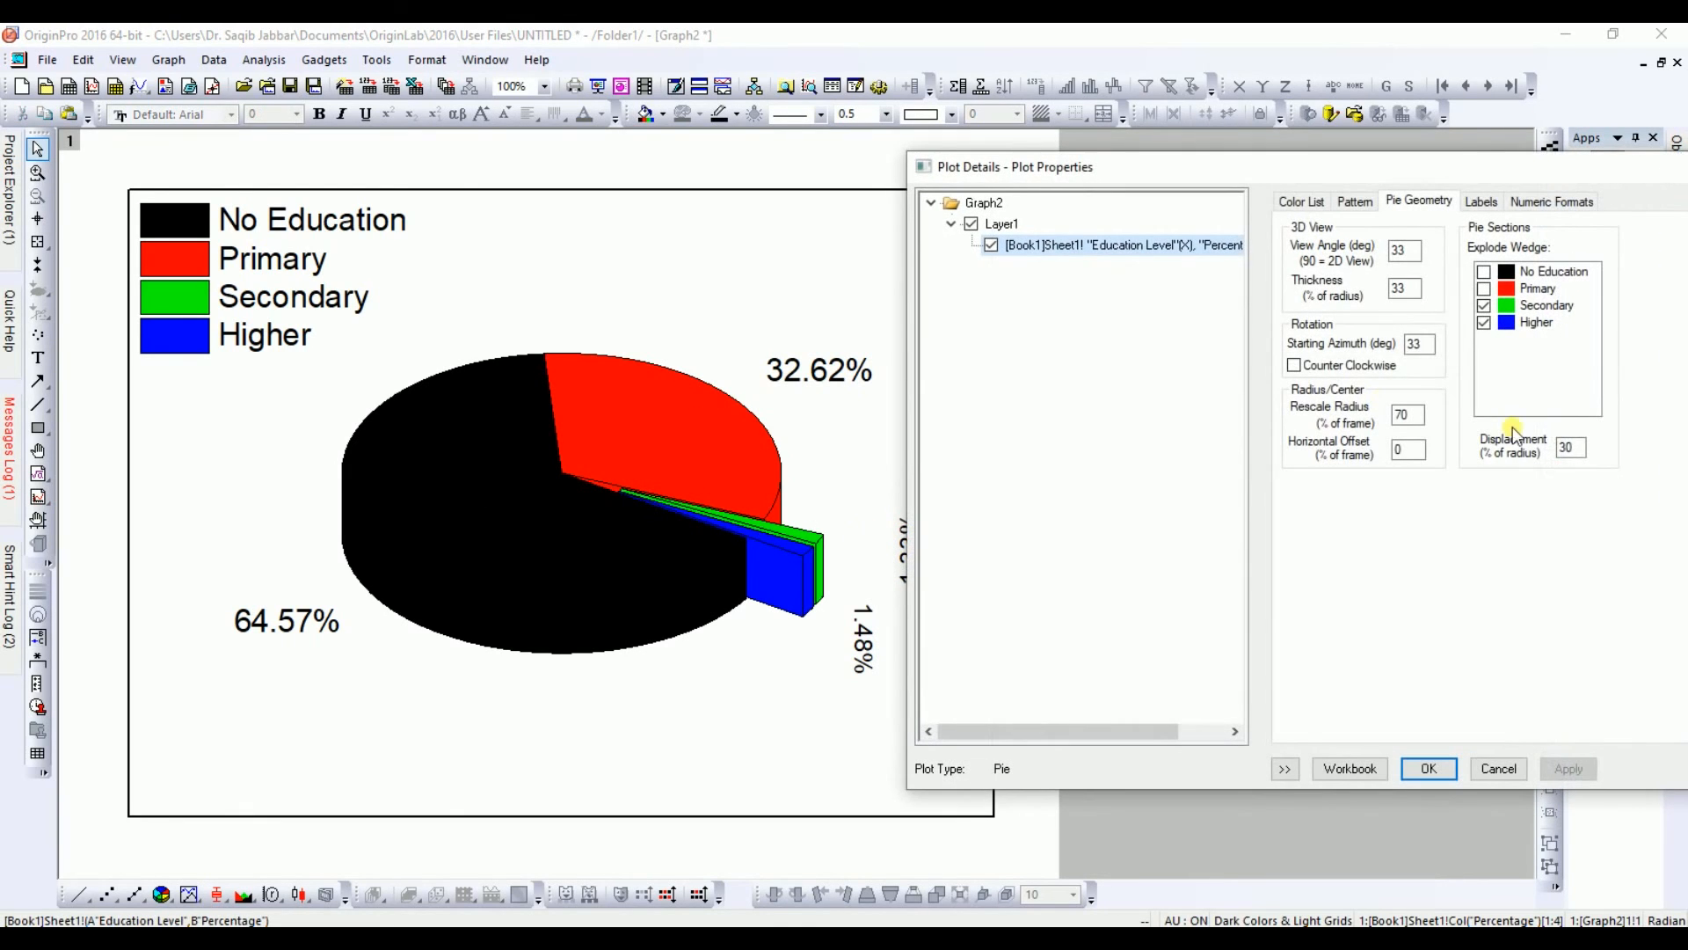
pyautogui.click(1483, 202)
pyautogui.doubleClick(1423, 379)
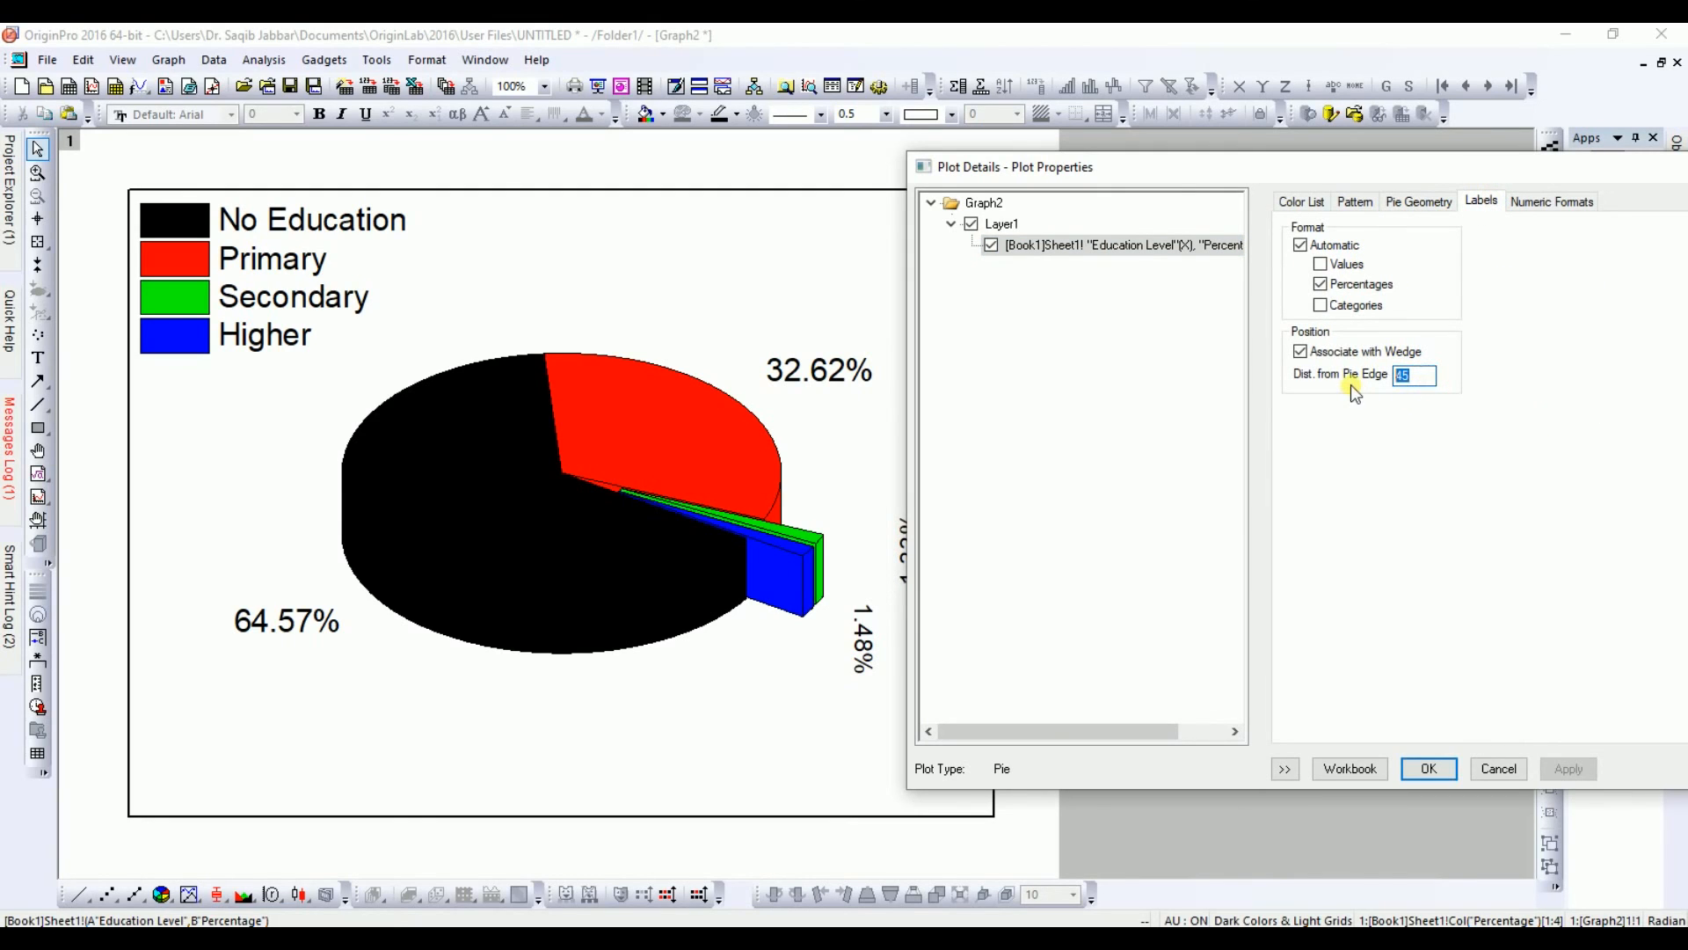
pyautogui.write('30')
pyautogui.click(1564, 771)
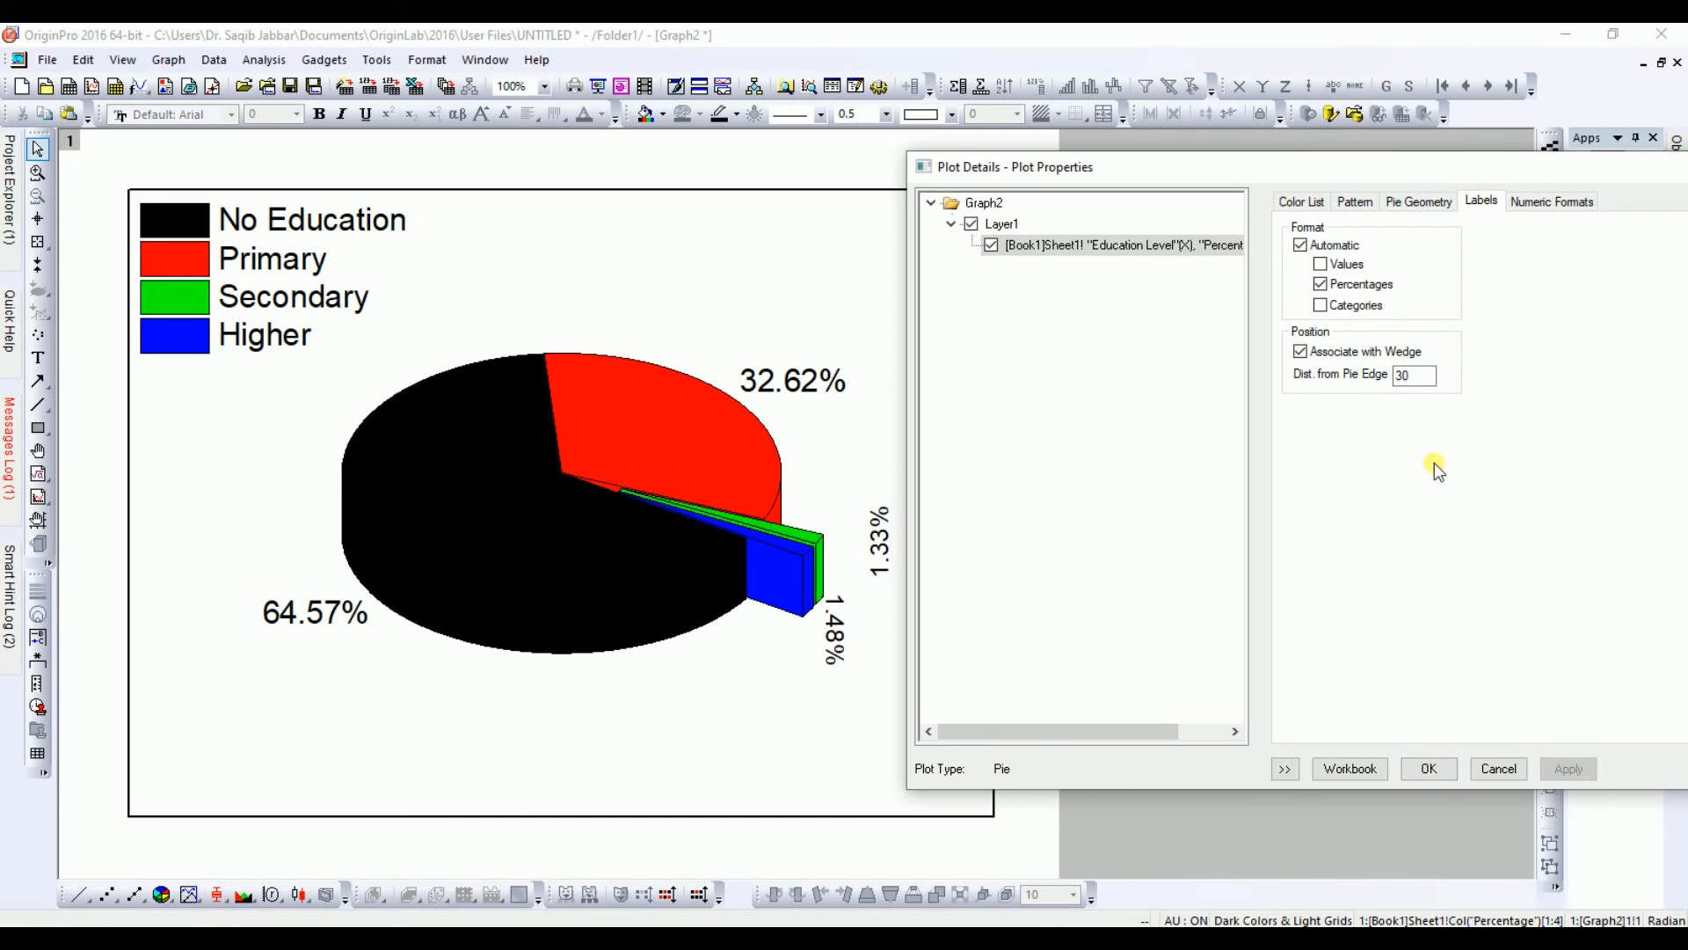
pyautogui.click(1419, 771)
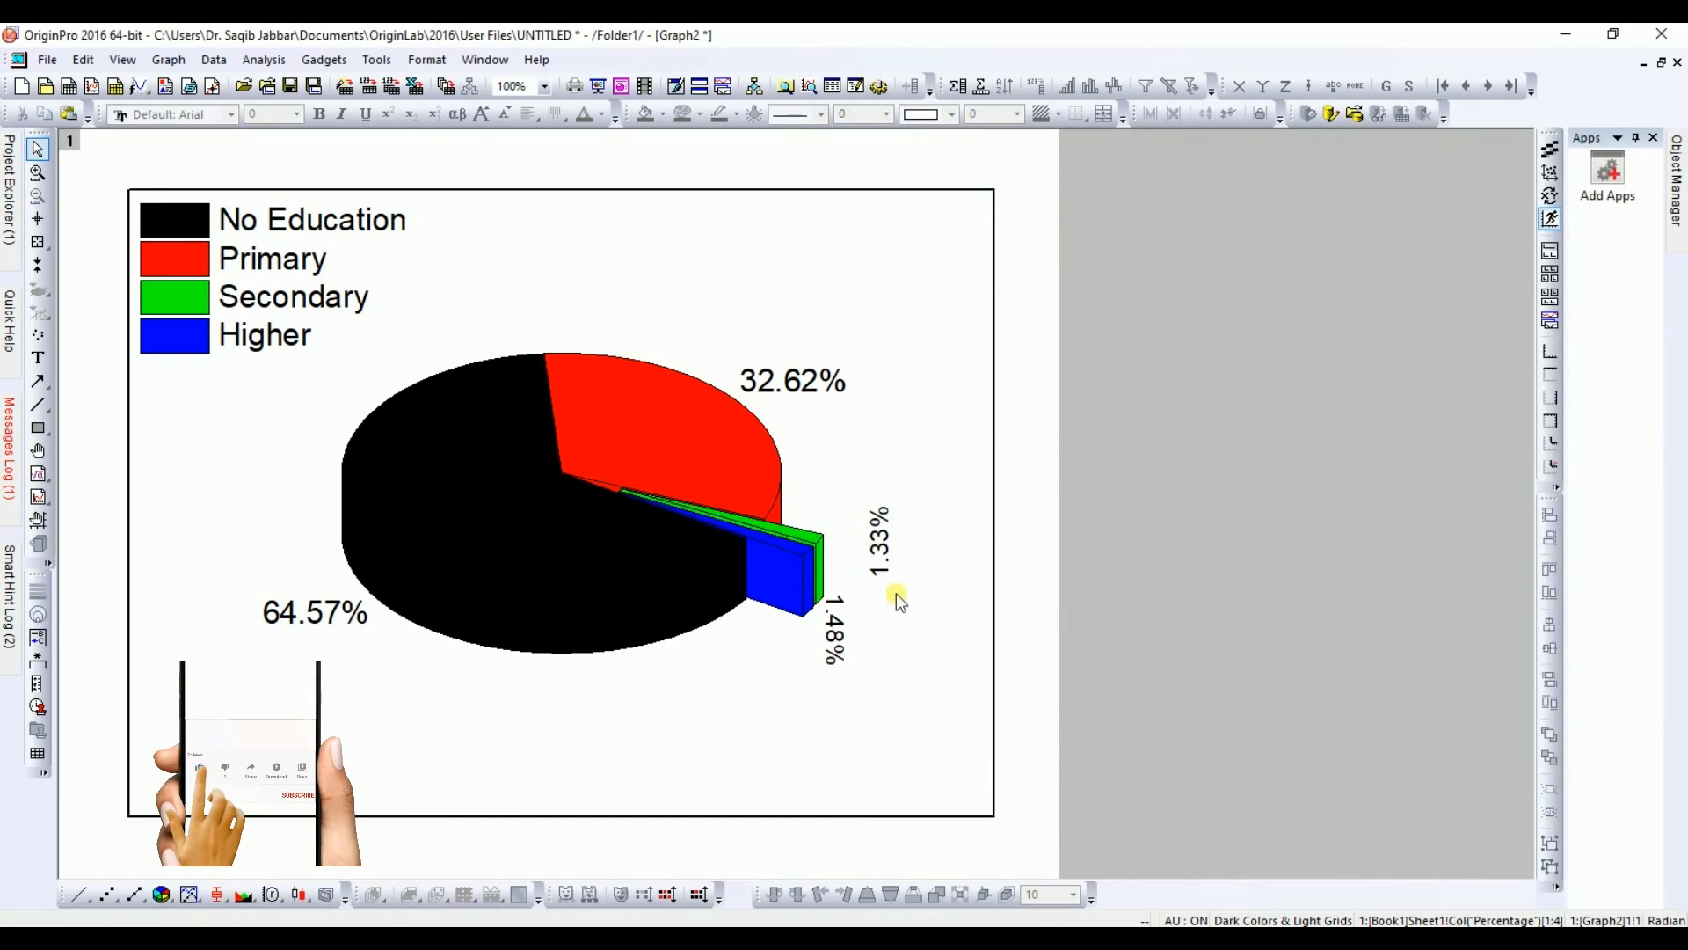
# Step: Set the 1.33% label's font size to 22
pyautogui.doubleClick(890, 540)
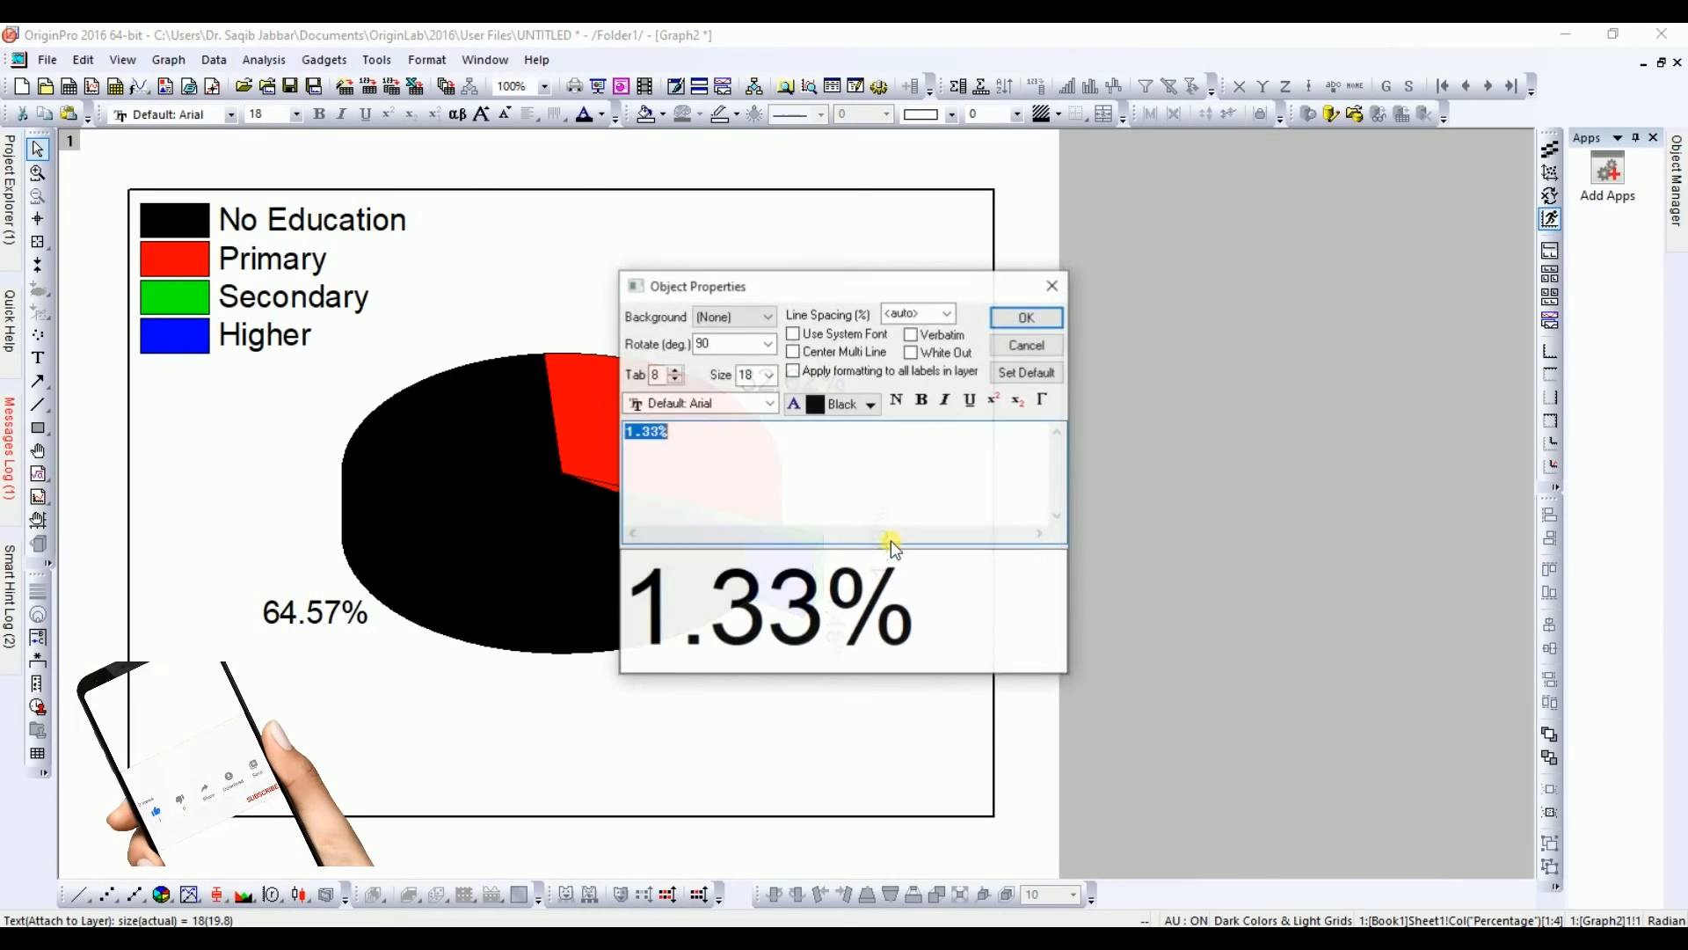
pyautogui.click(768, 376)
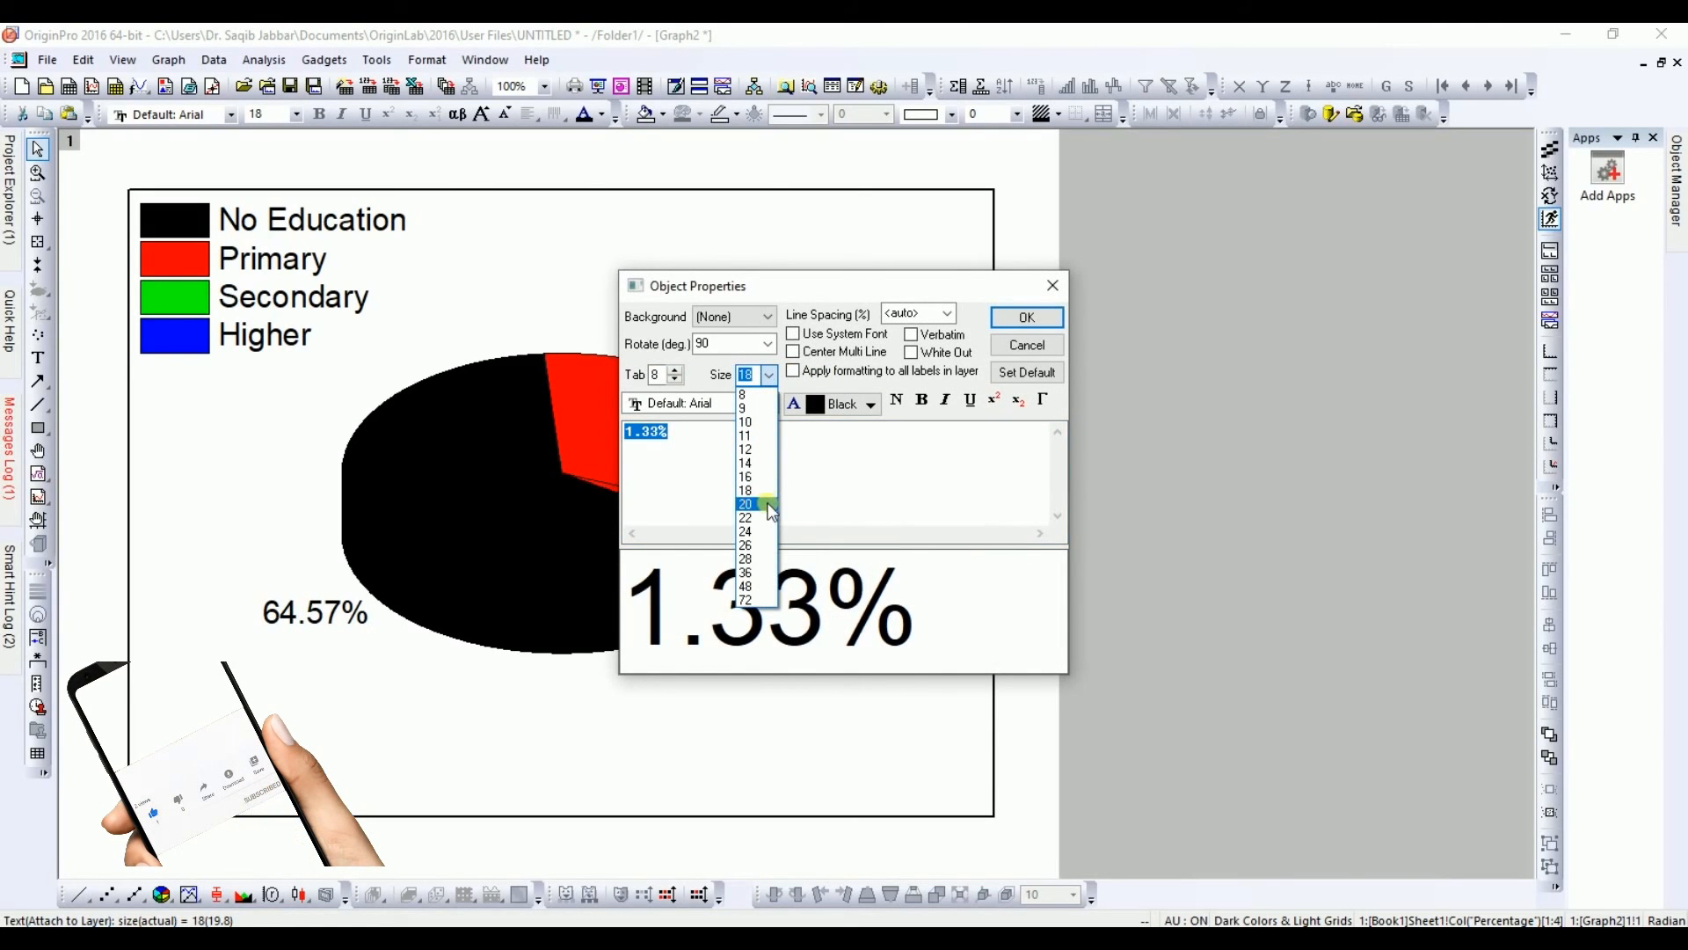
pyautogui.click(770, 506)
pyautogui.click(767, 376)
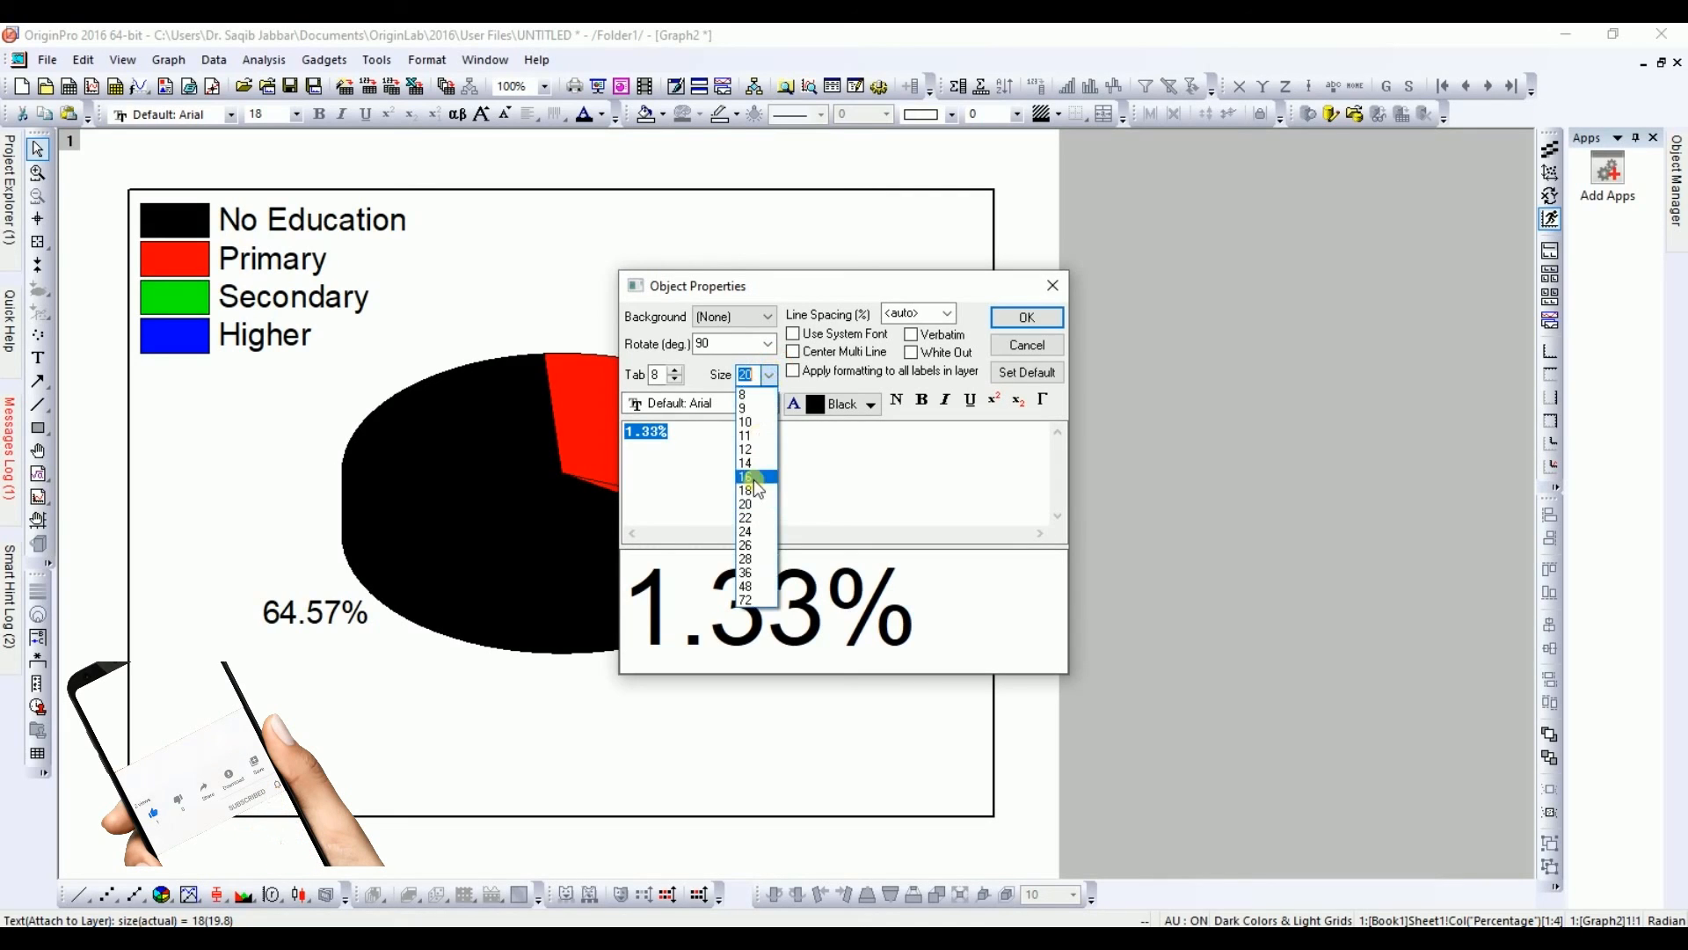
pyautogui.click(748, 518)
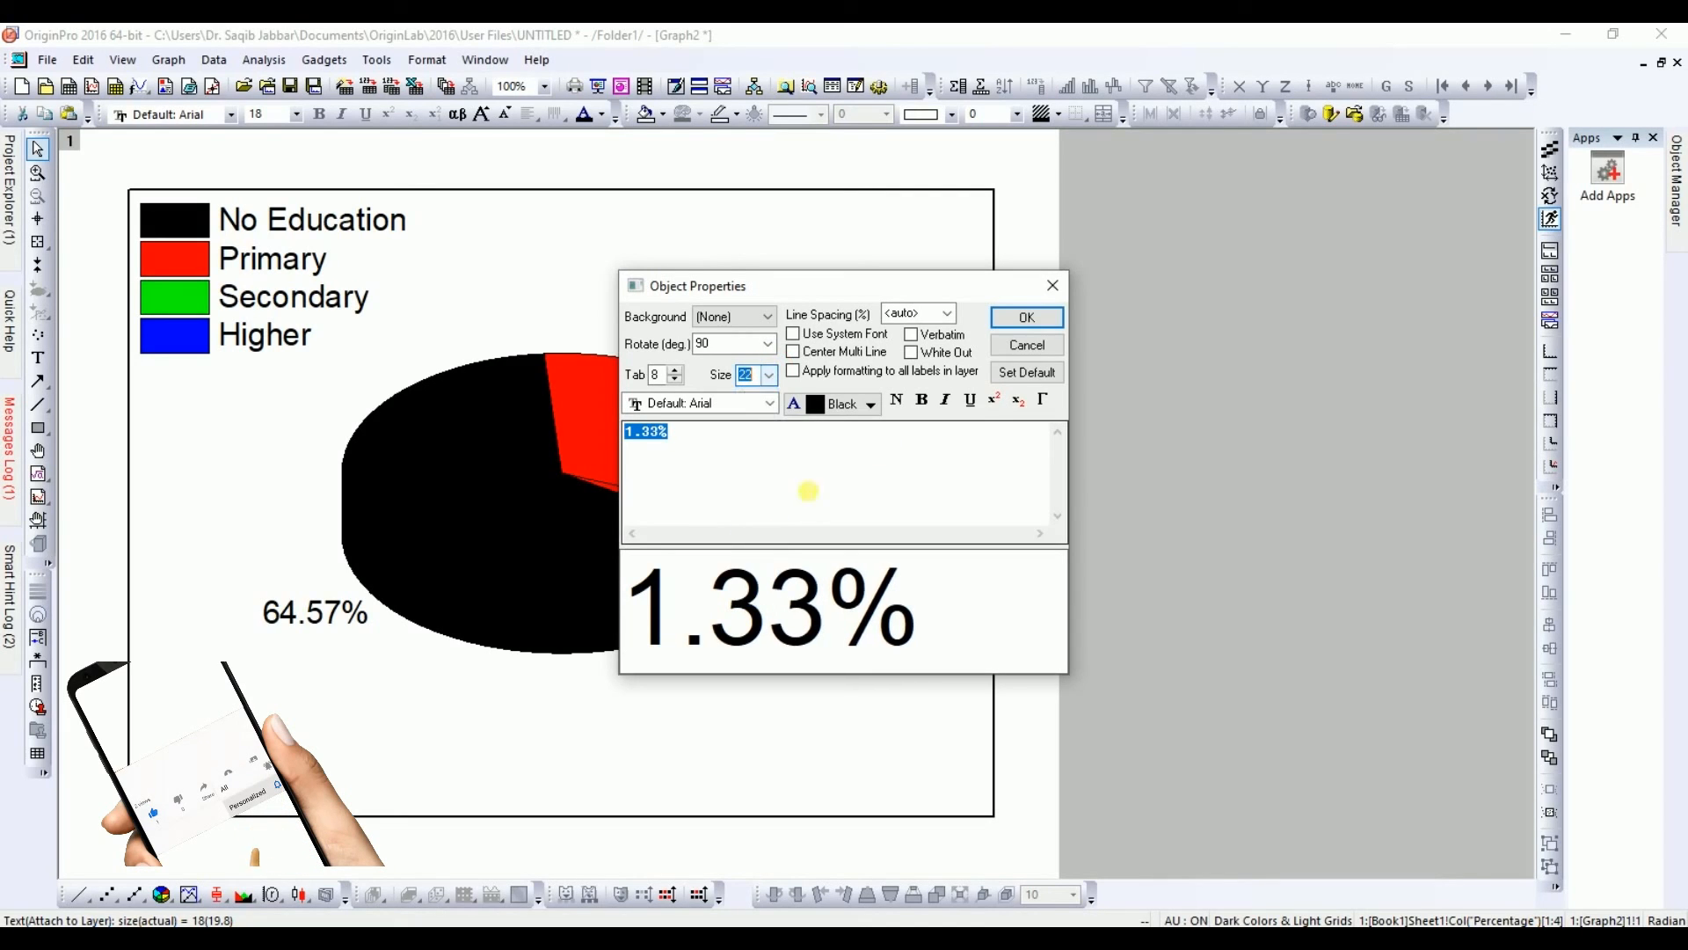
pyautogui.click(1033, 330)
# Step: Set the 1.48% label's font size to 22 and make it bold
pyautogui.doubleClick(831, 637)
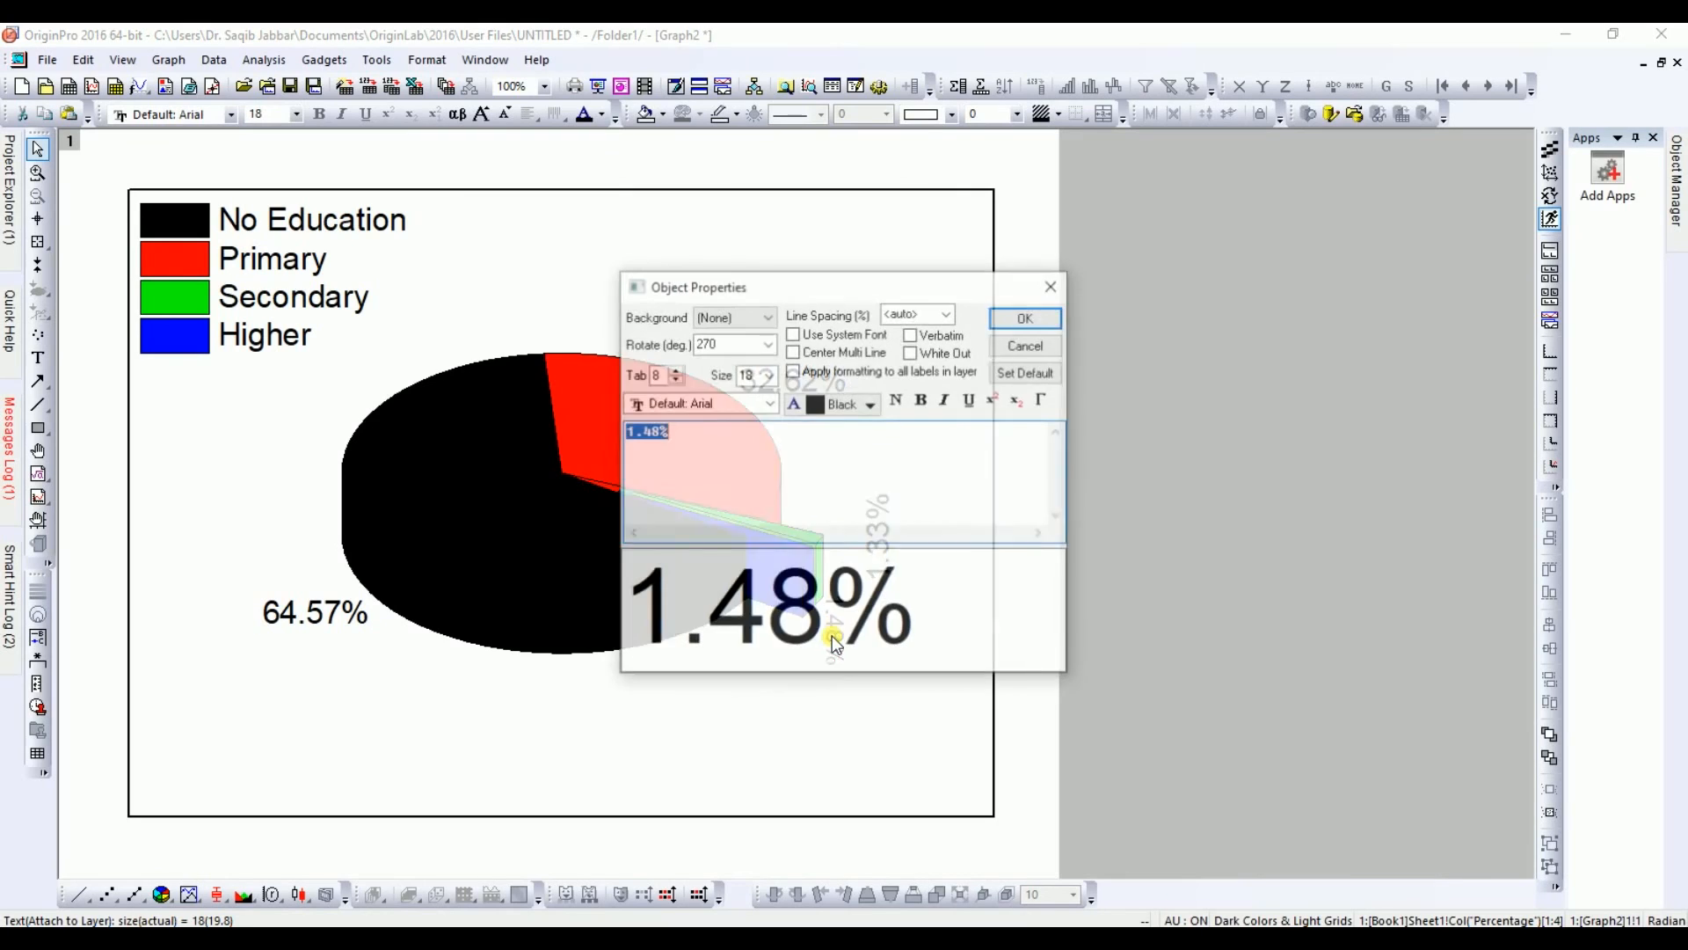
pyautogui.click(768, 376)
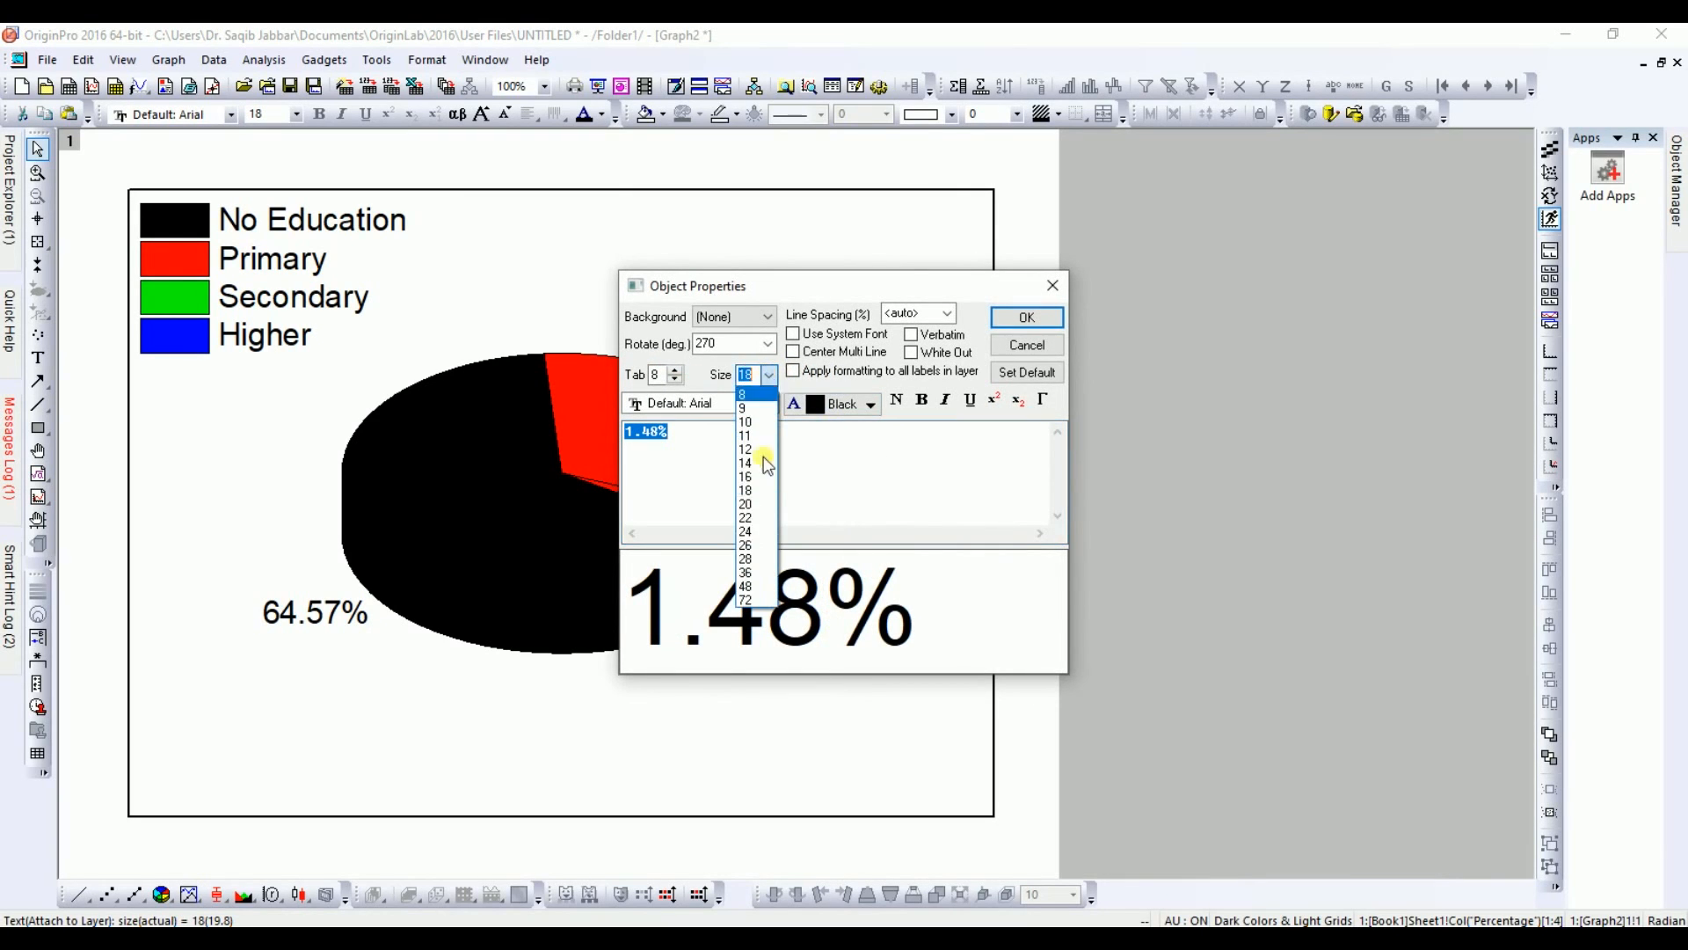
pyautogui.click(753, 514)
pyautogui.click(921, 401)
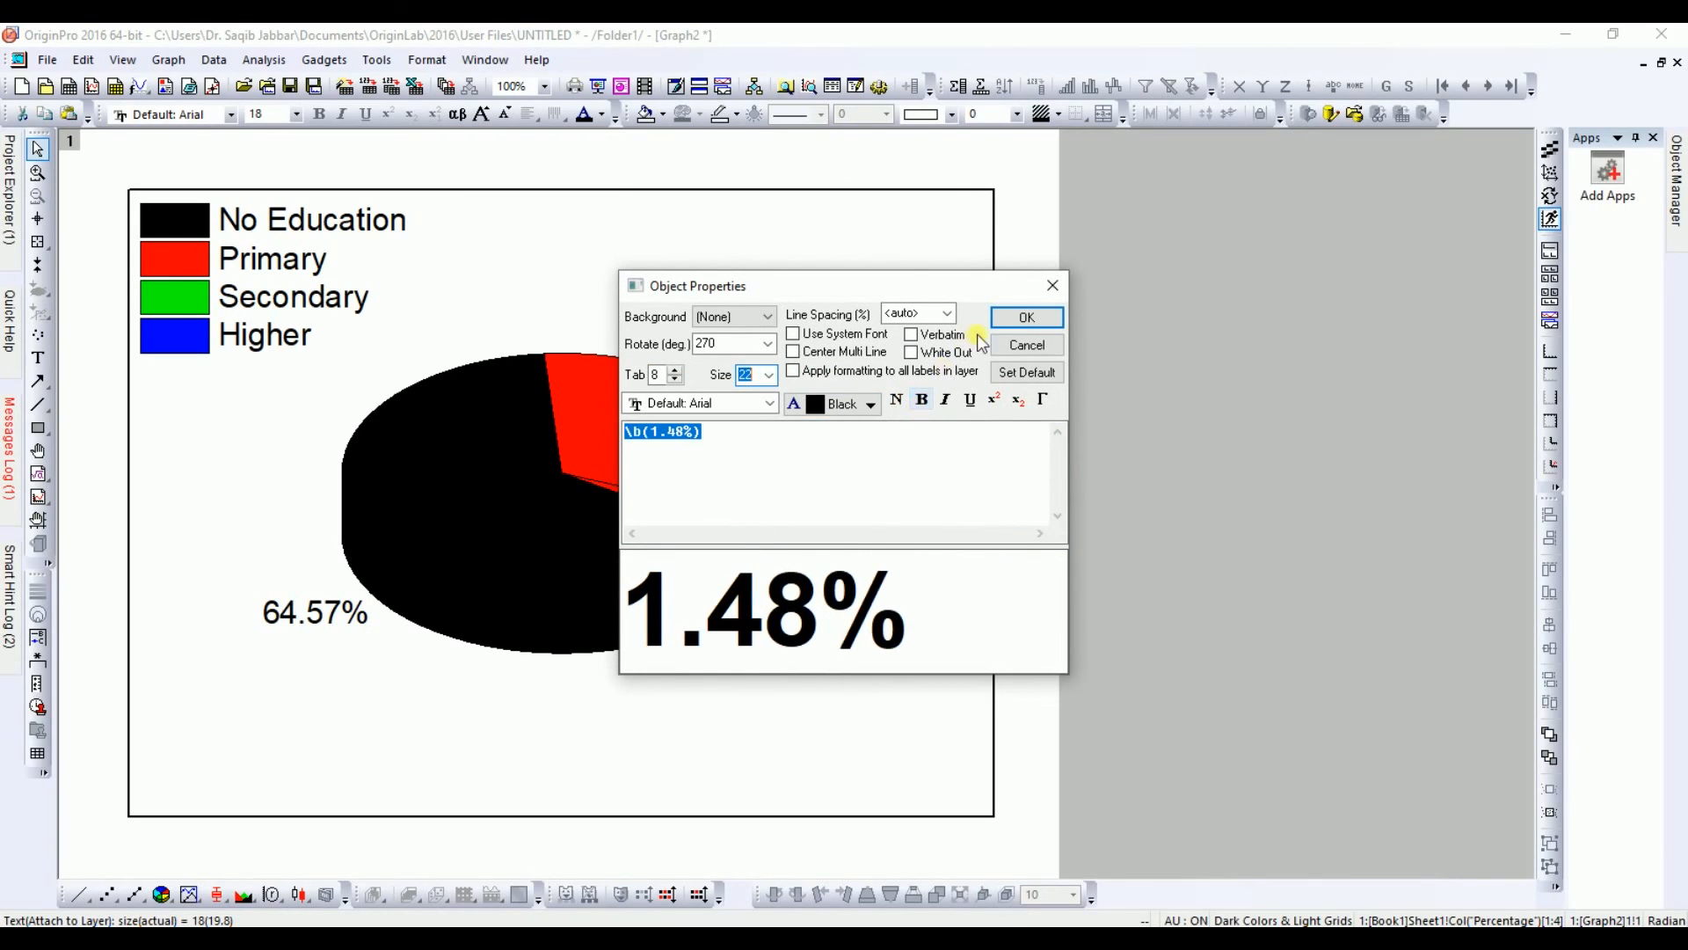
pyautogui.click(1008, 319)
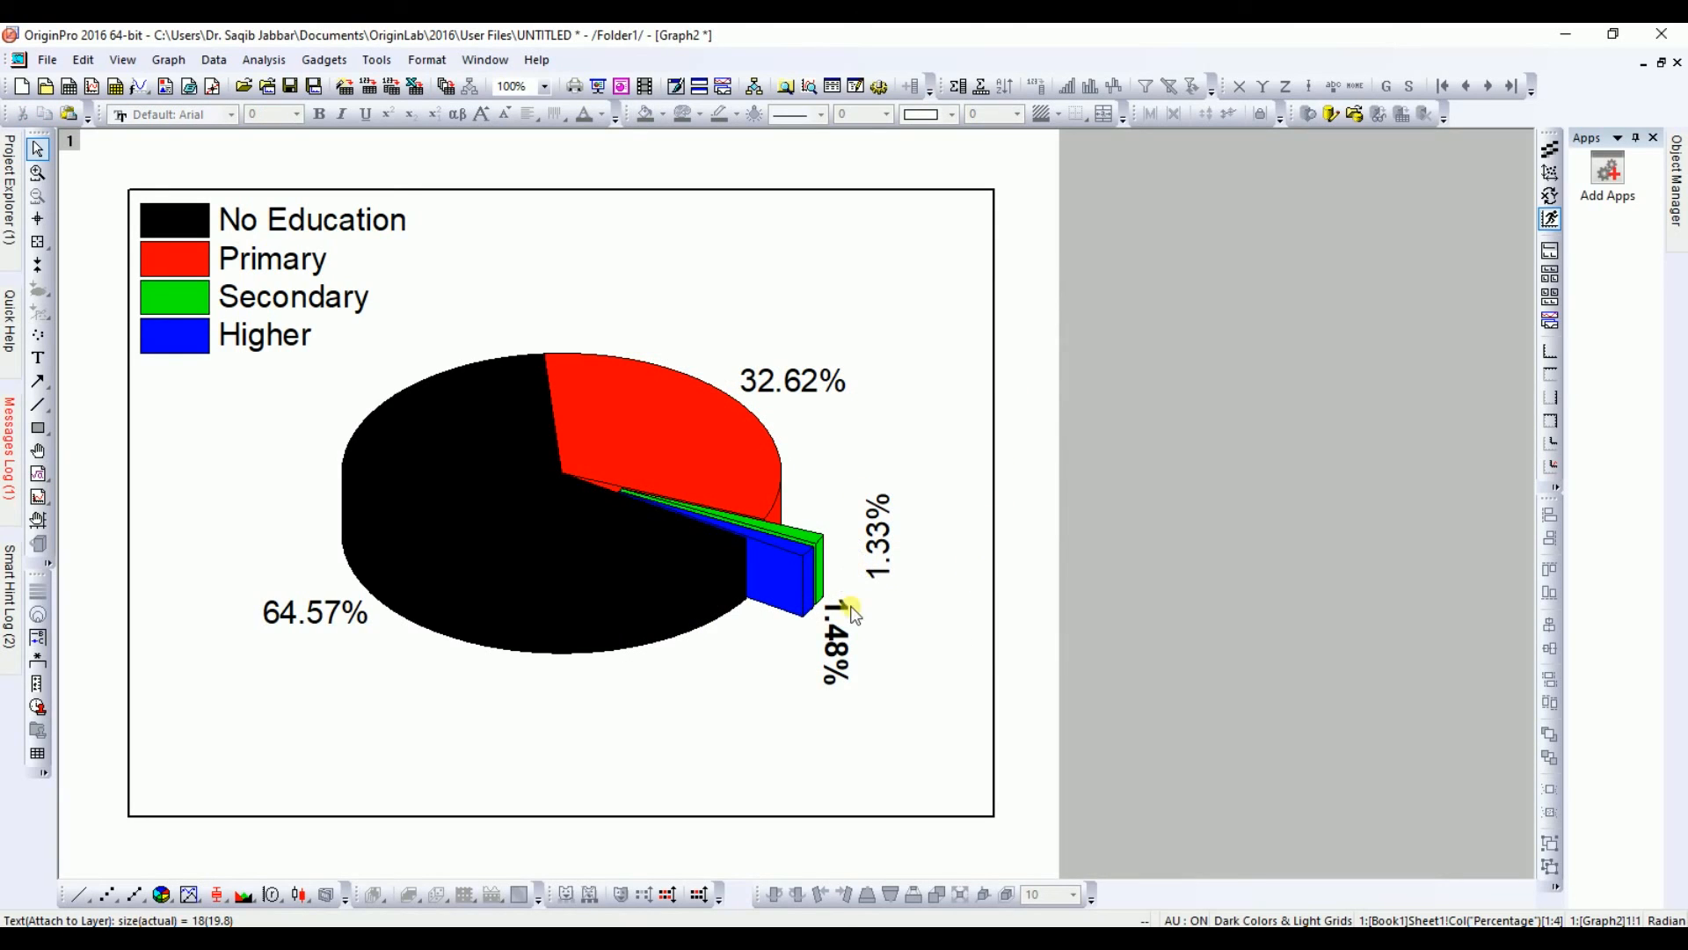
# Step: Set the exploded wedges' displacement to 25% of the radius in the pie geometry settings
pyautogui.doubleClick(496, 499)
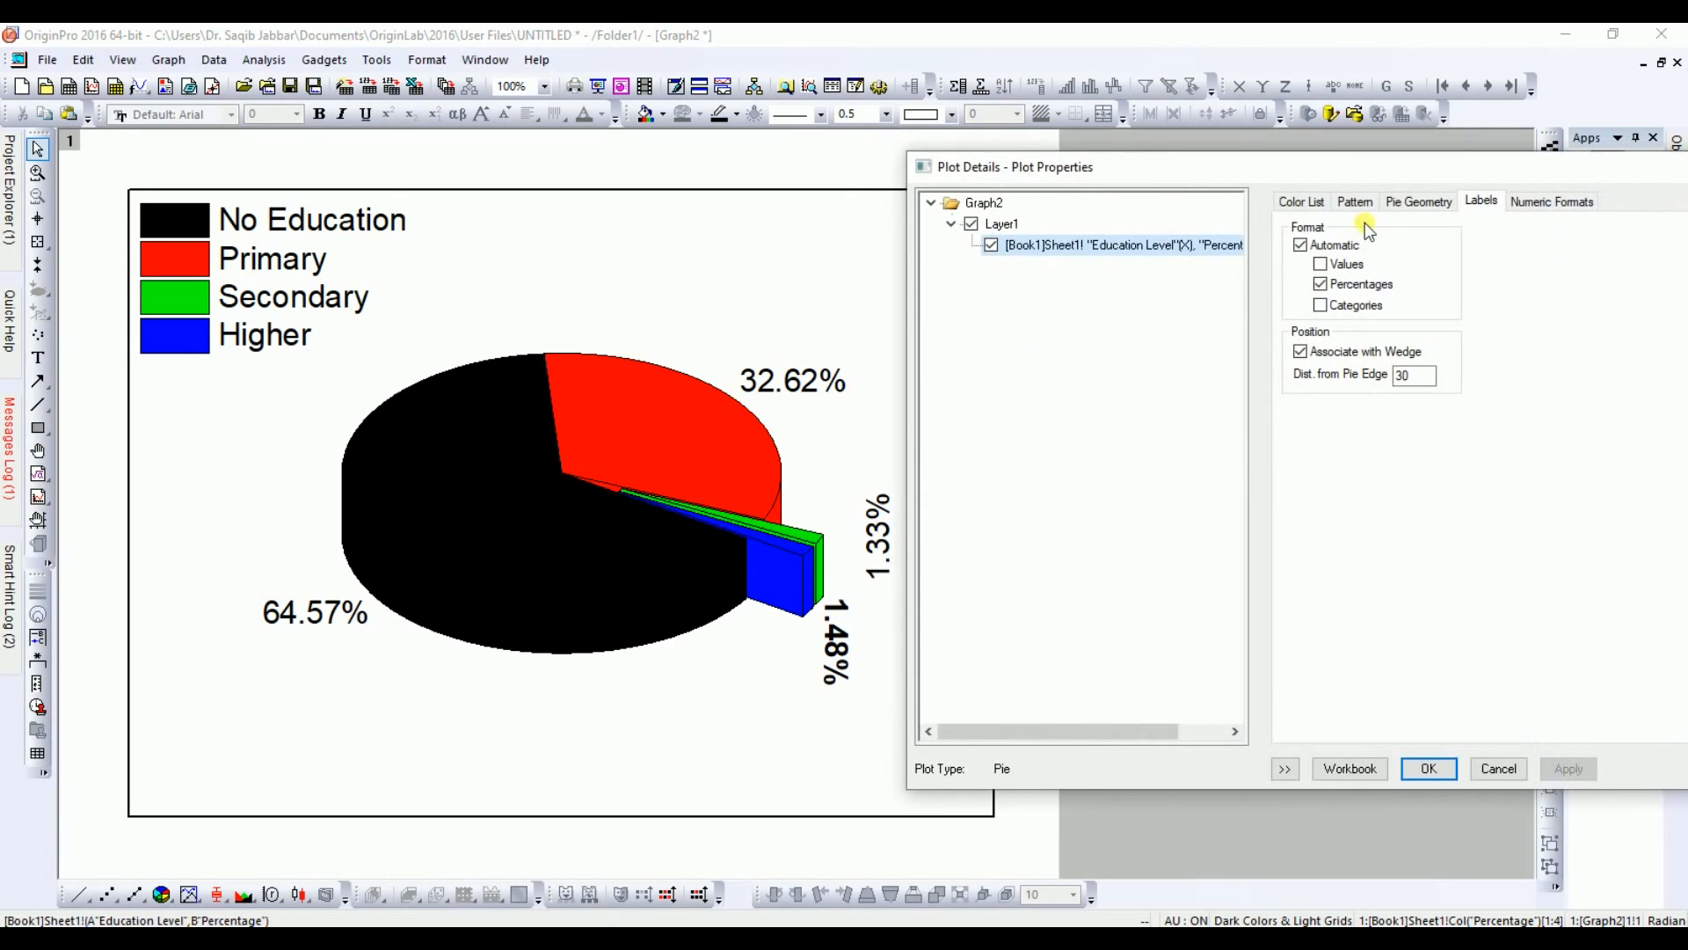
pyautogui.click(1353, 203)
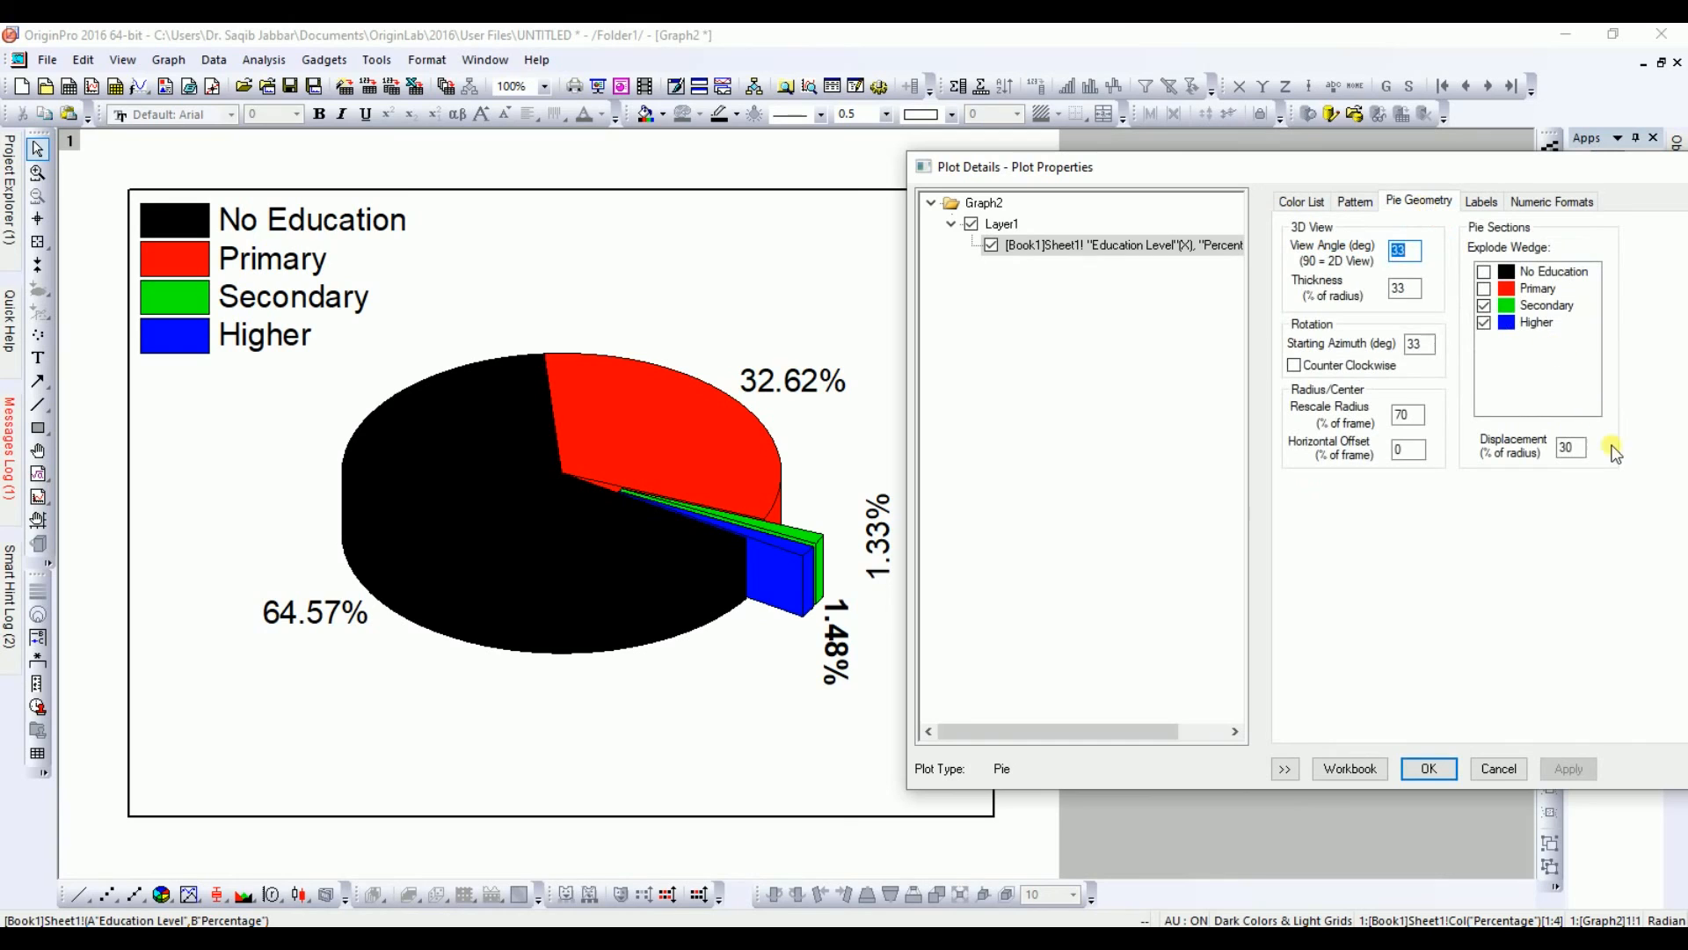
pyautogui.doubleClick(1570, 448)
pyautogui.write('20')
pyautogui.press('Return')
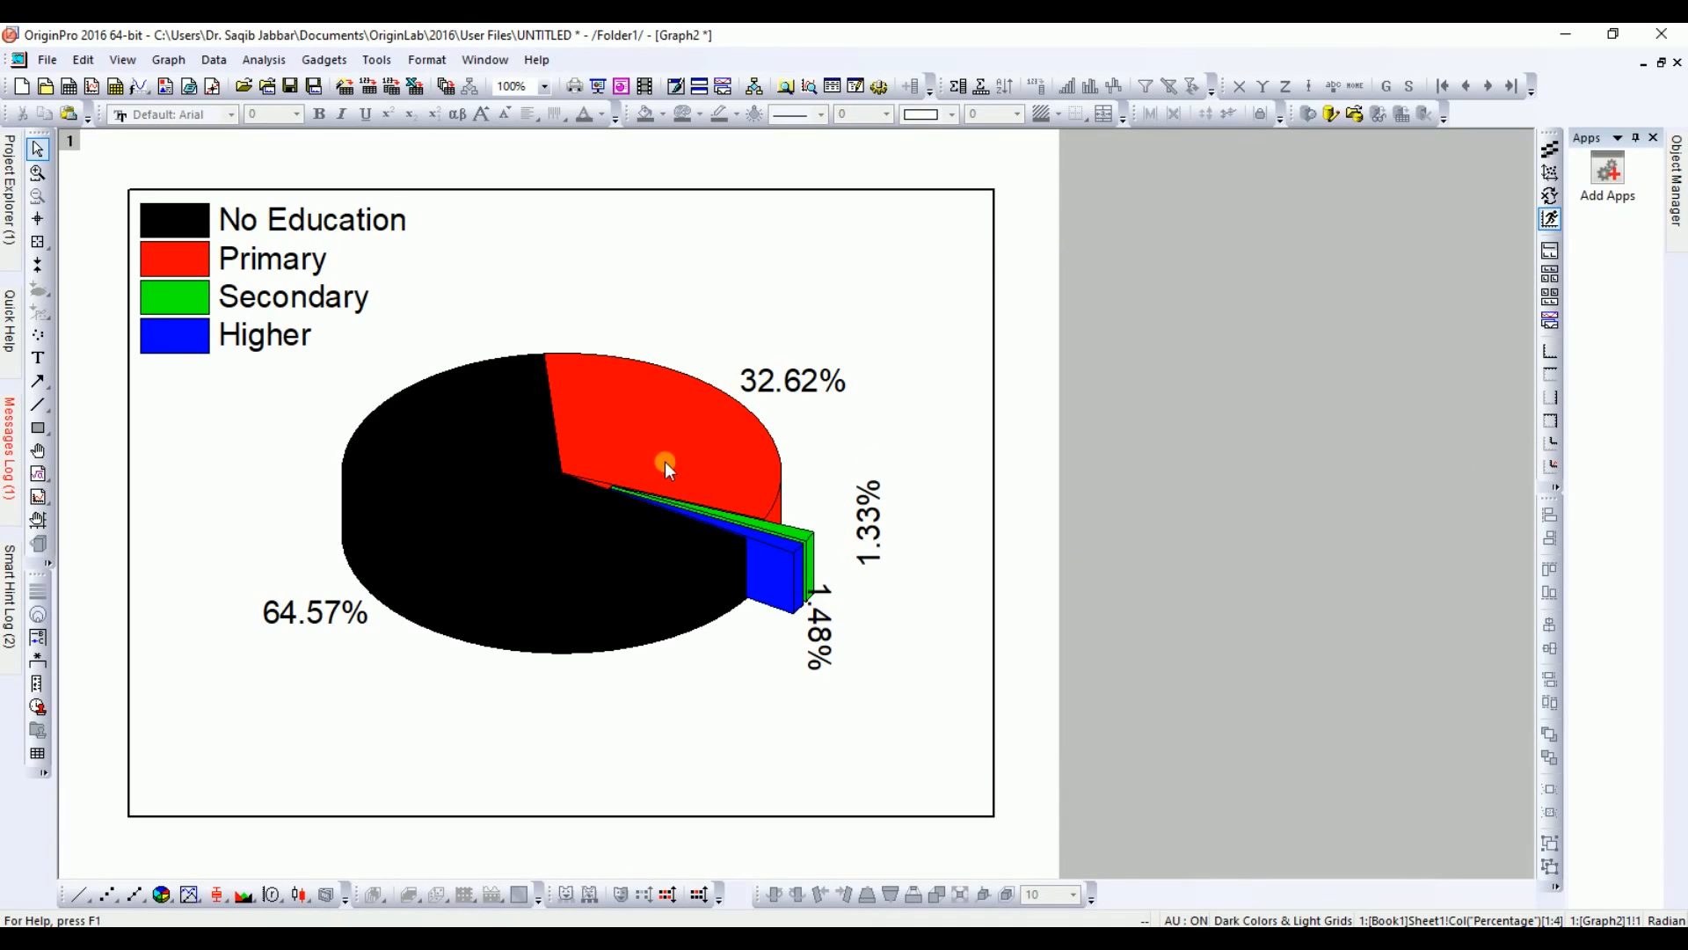
# Step: Increase the exploded wedges' displacement to 35% of the radius, apply it and close the plot details
pyautogui.doubleClick(522, 519)
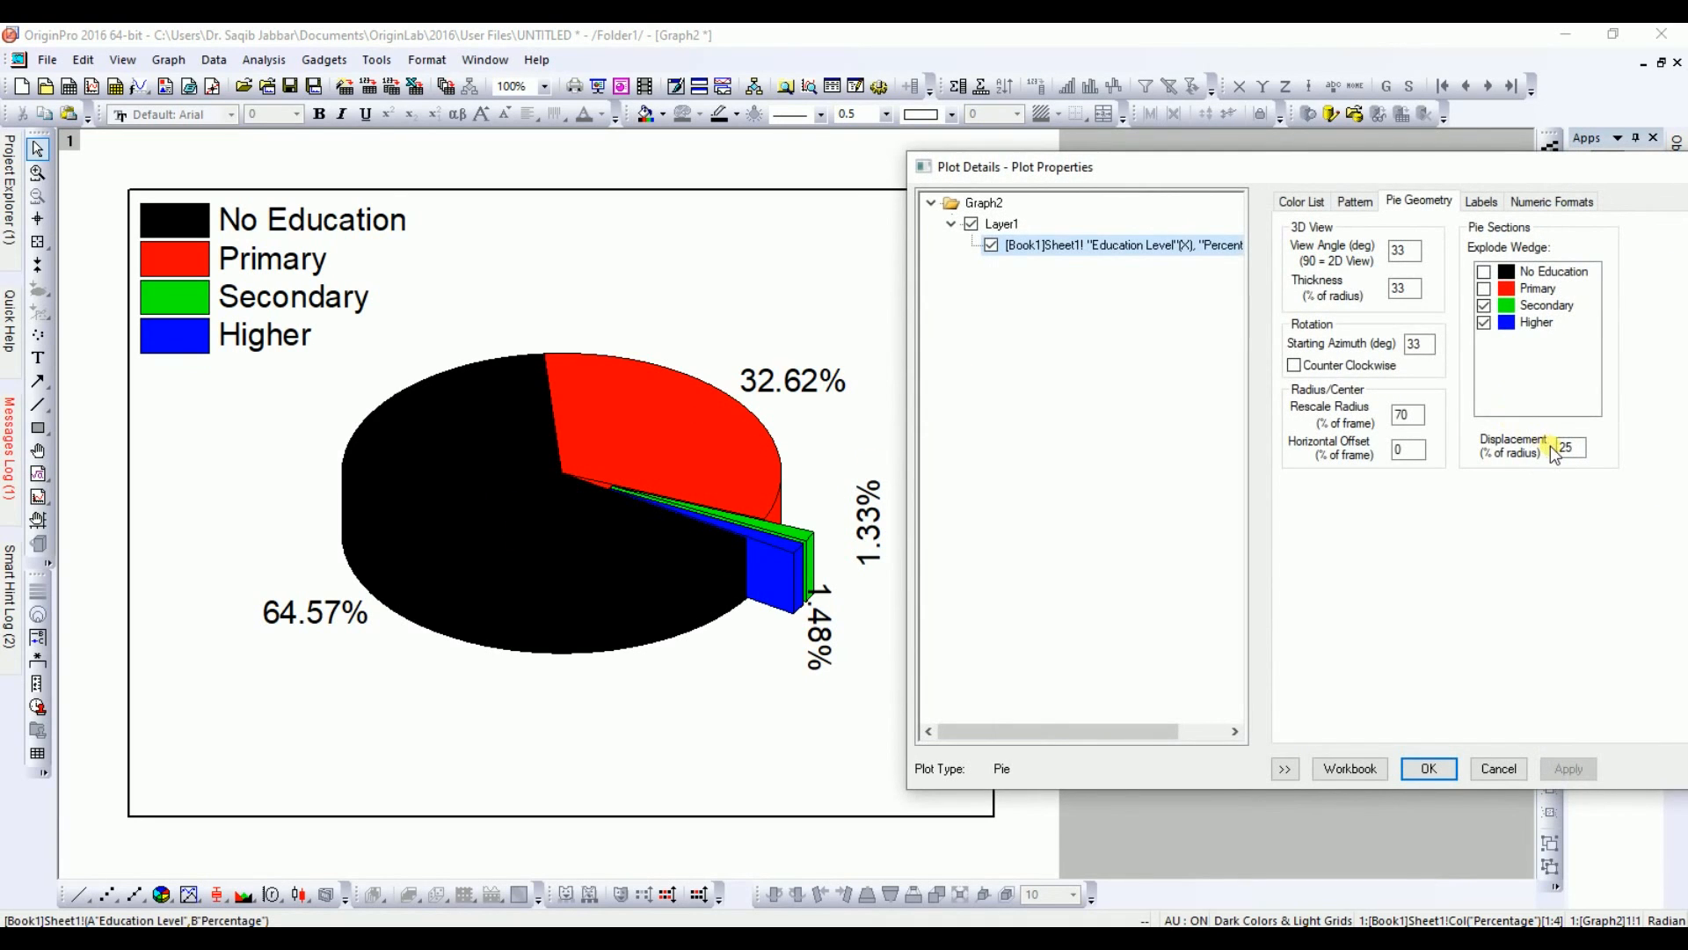
pyautogui.doubleClick(1573, 447)
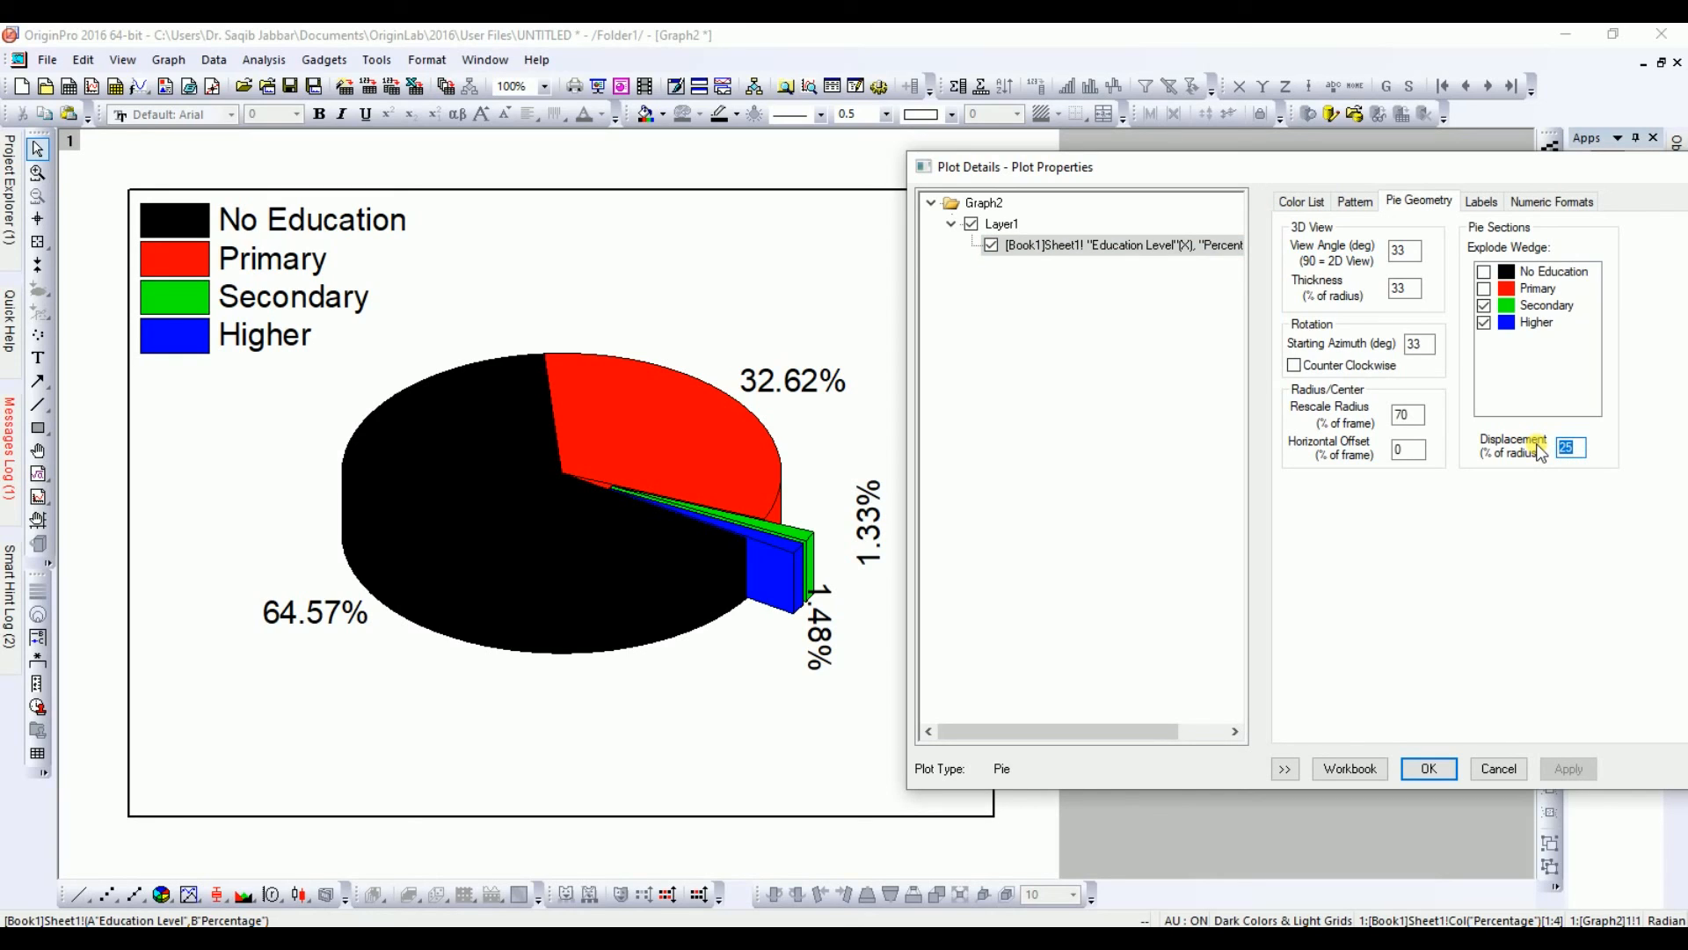
pyautogui.write('35')
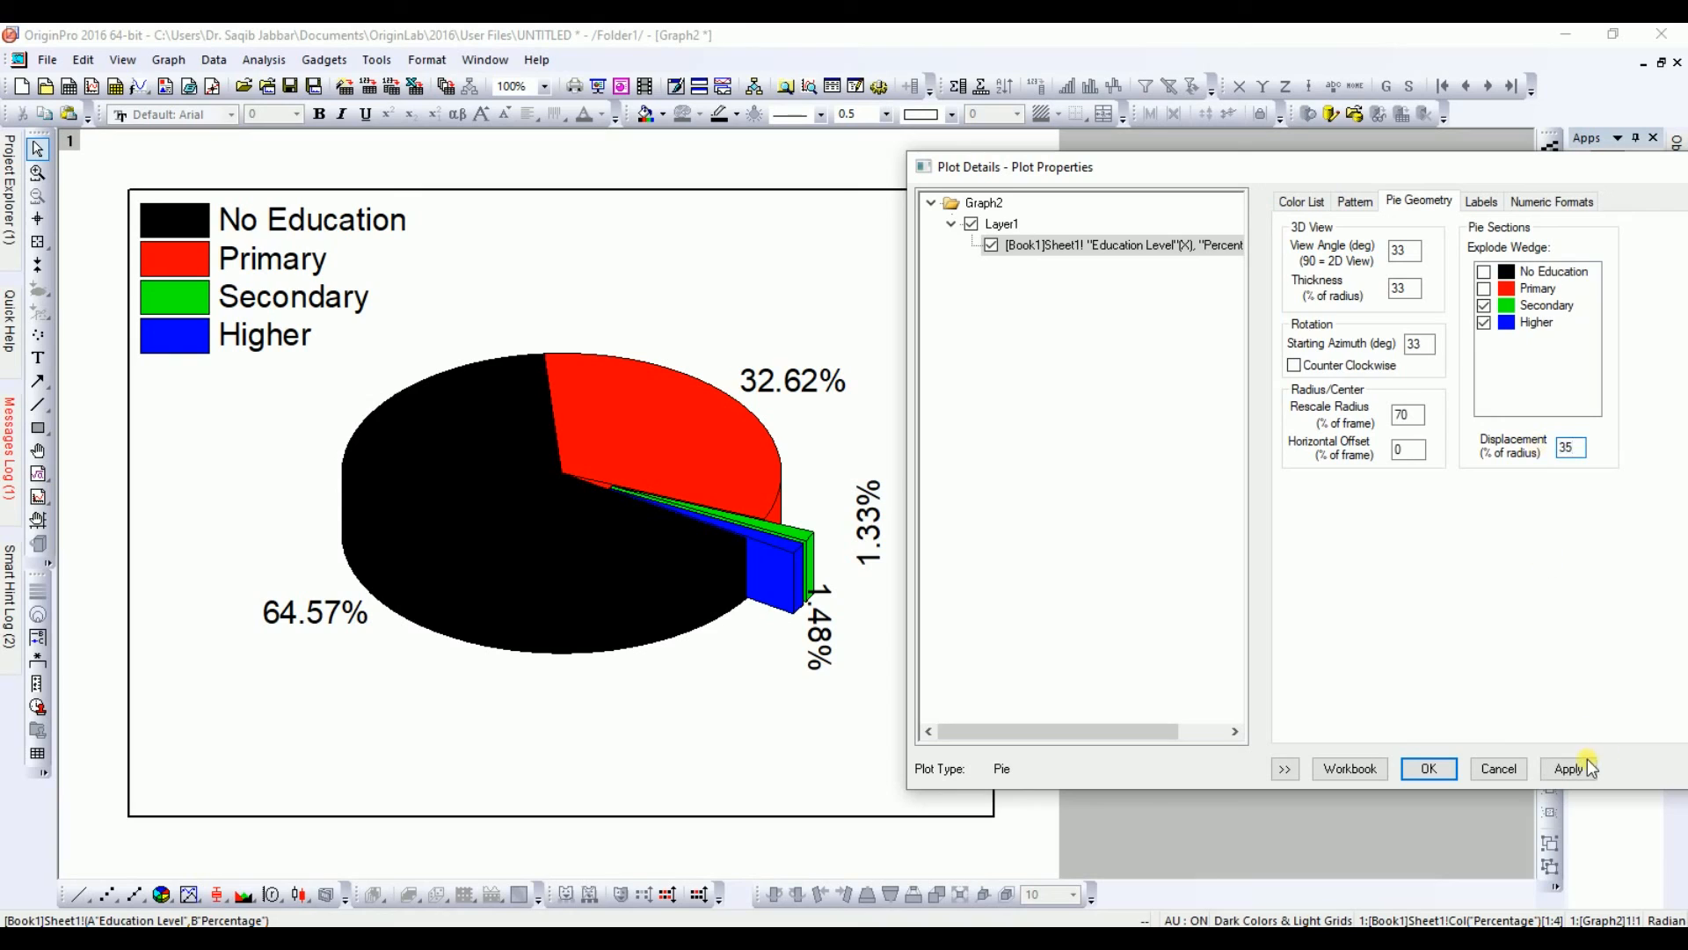
pyautogui.click(1585, 768)
pyautogui.click(798, 569)
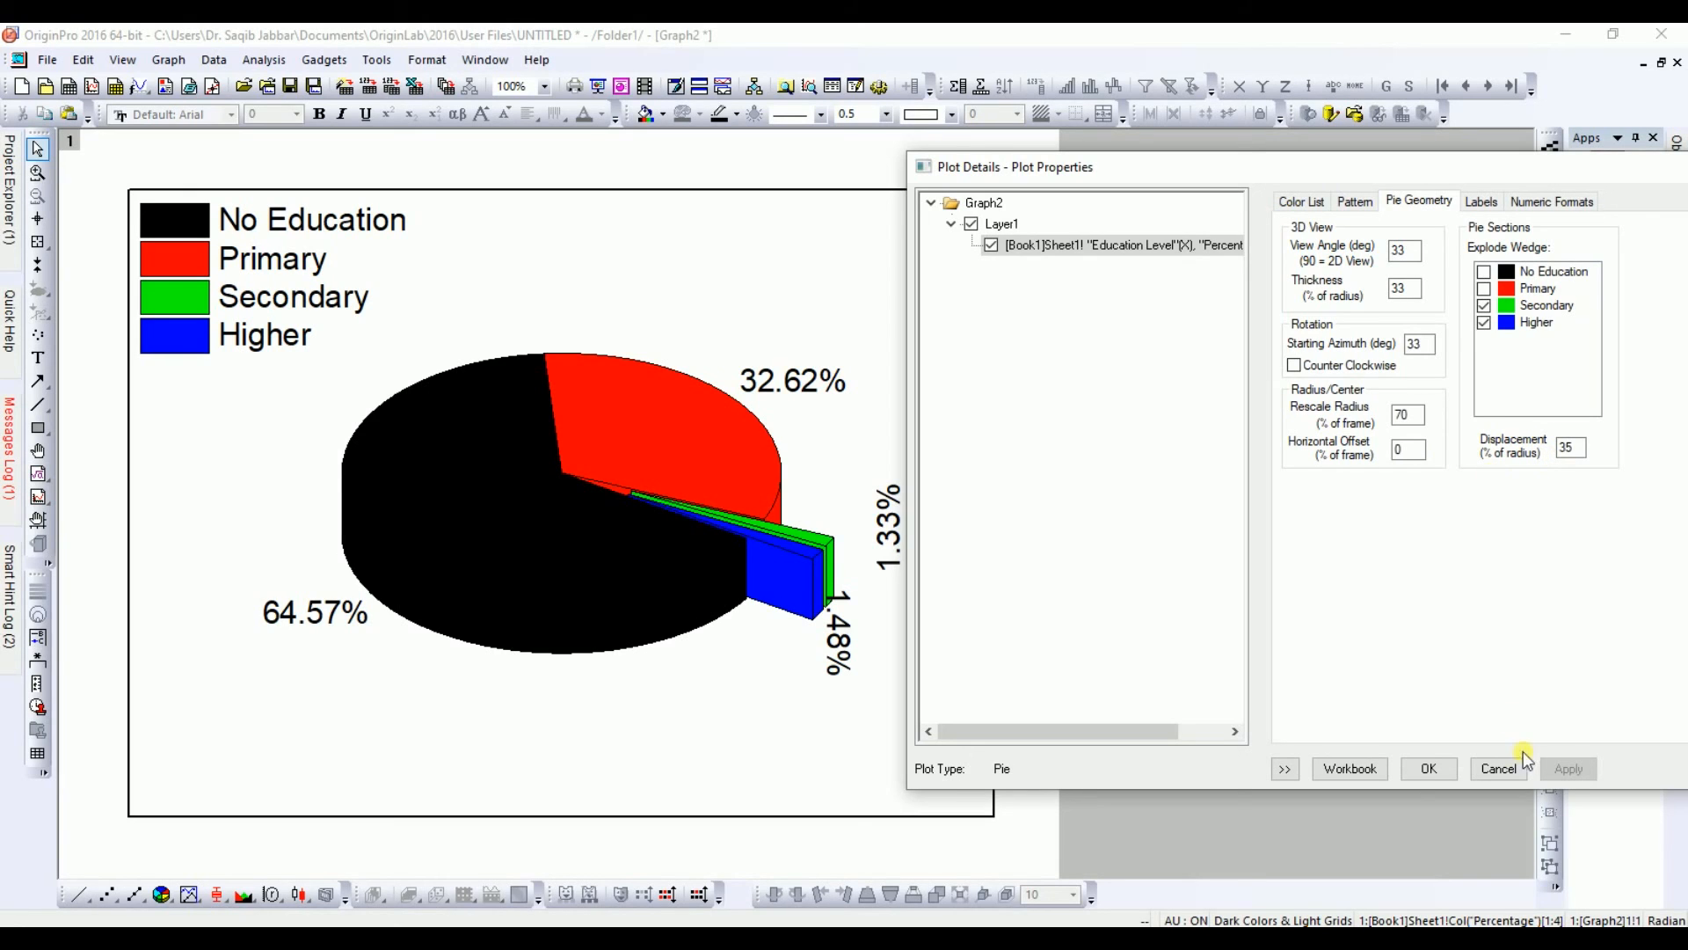
pyautogui.click(1427, 770)
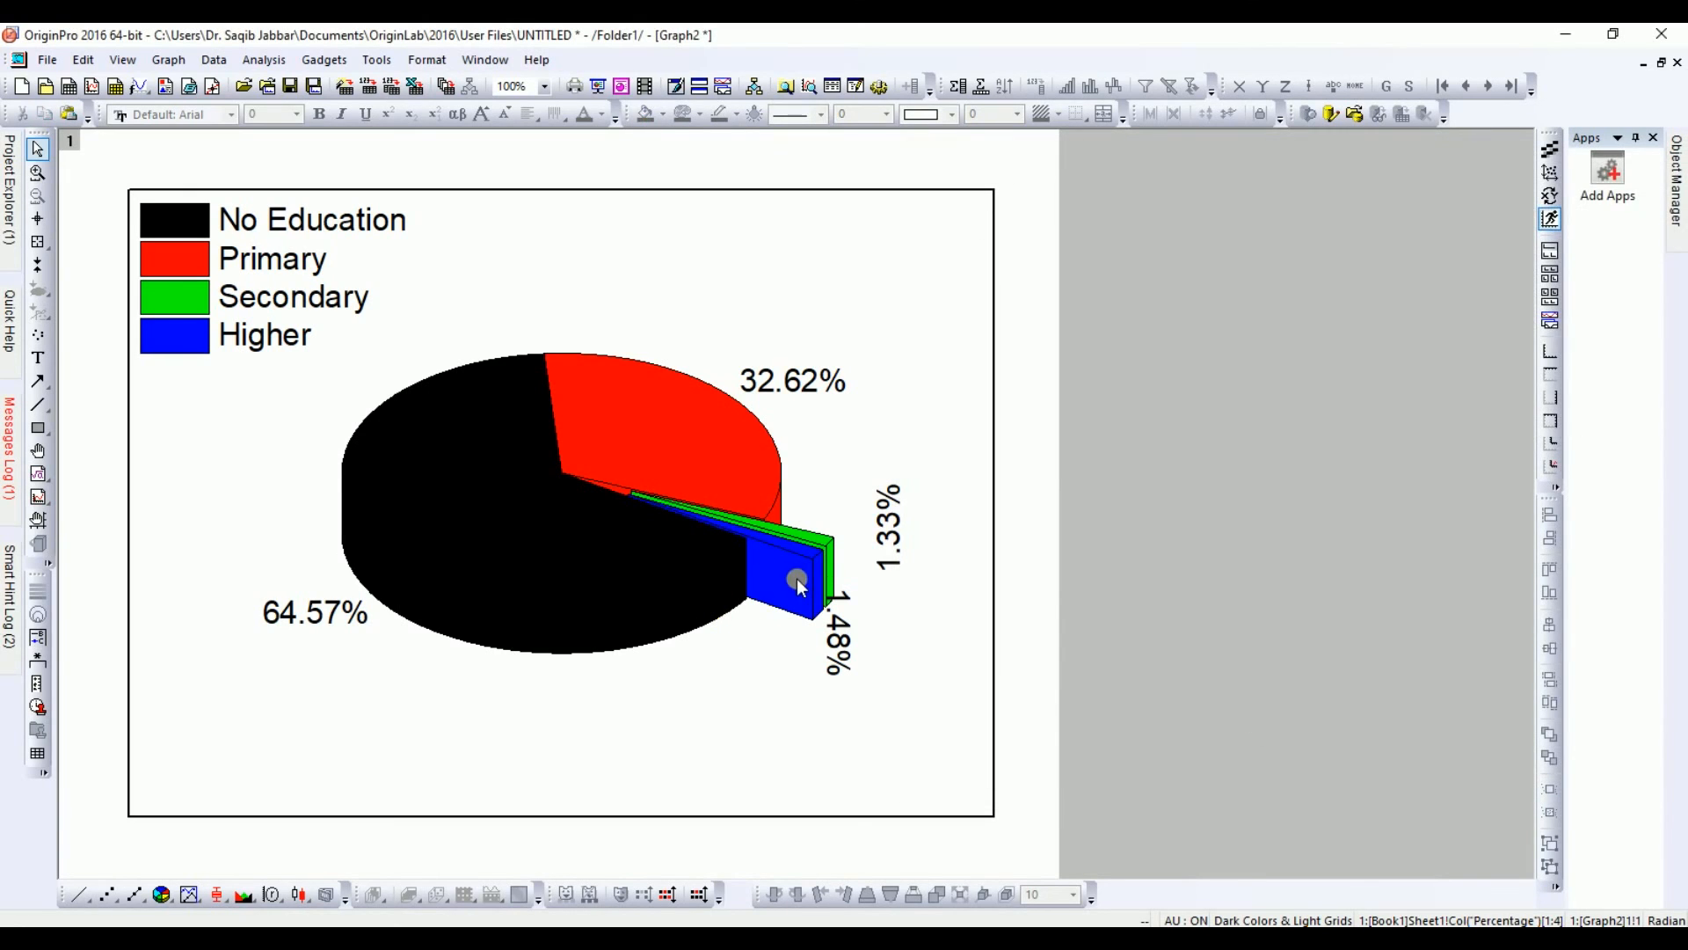